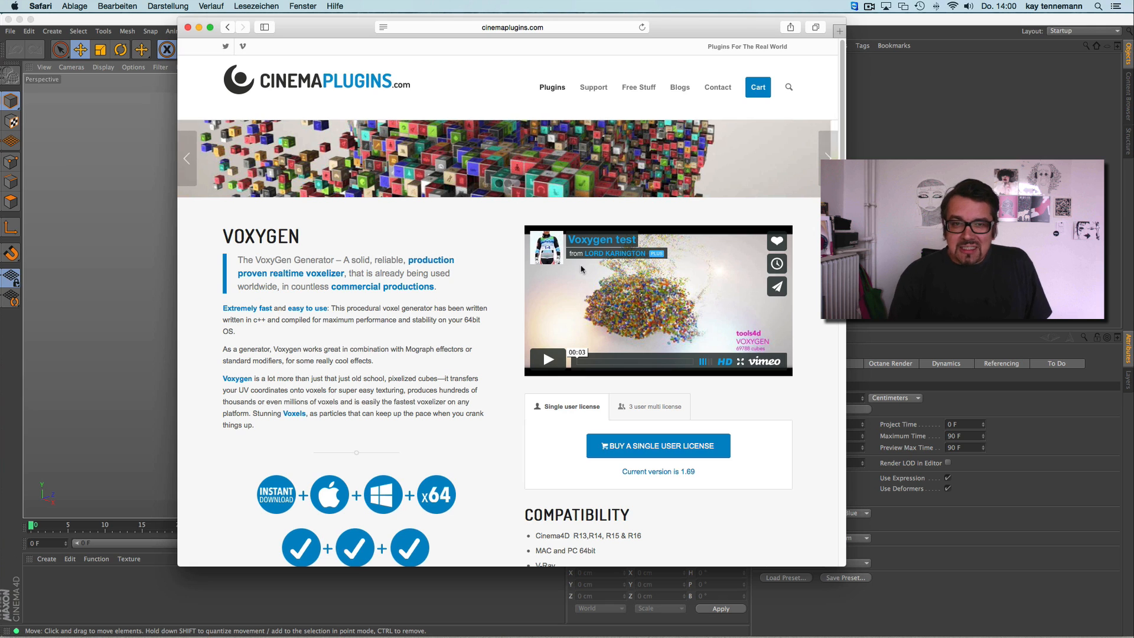
Open the DEM Earth product page from the CINEMAPLUGINS home page.
scroll(835, 478, down, 8)
scroll(835, 478, up, 8)
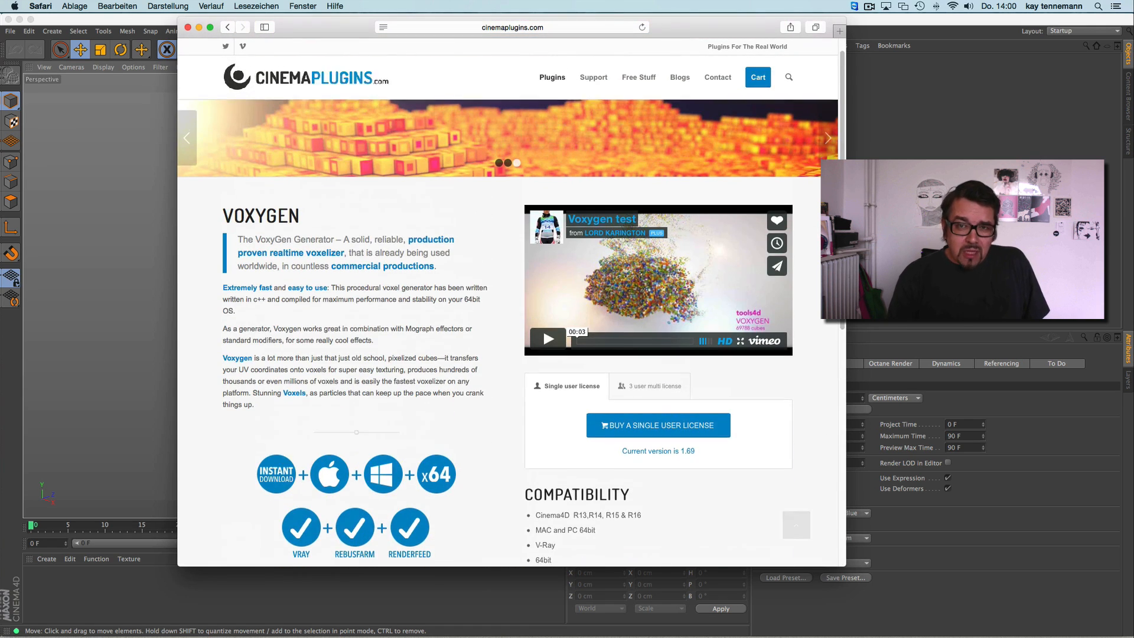
click(307, 87)
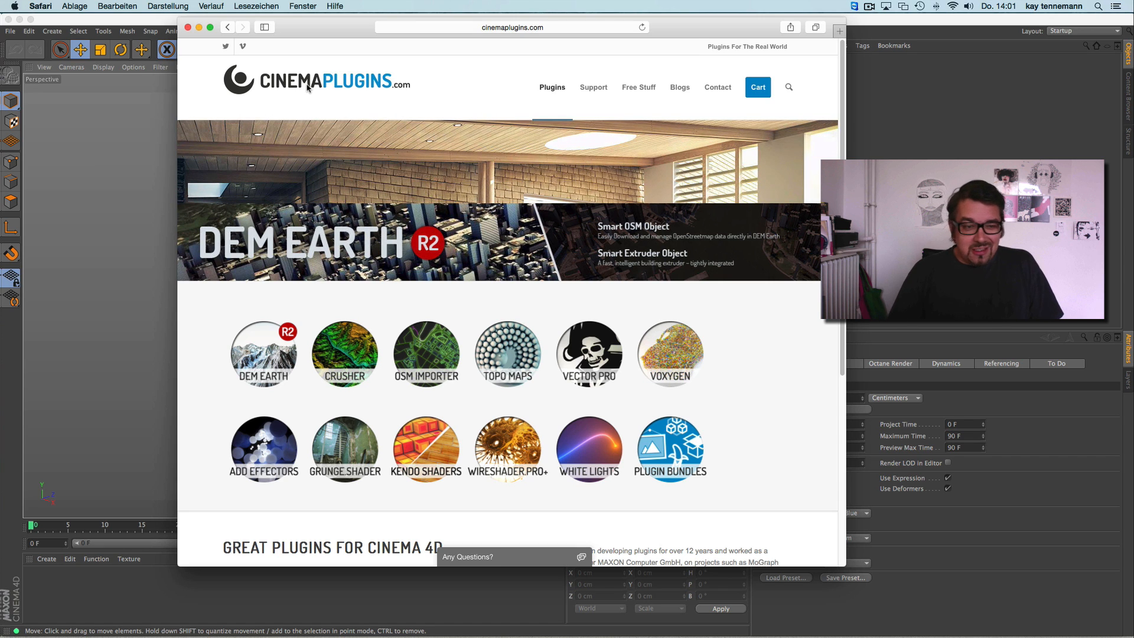
click(254, 363)
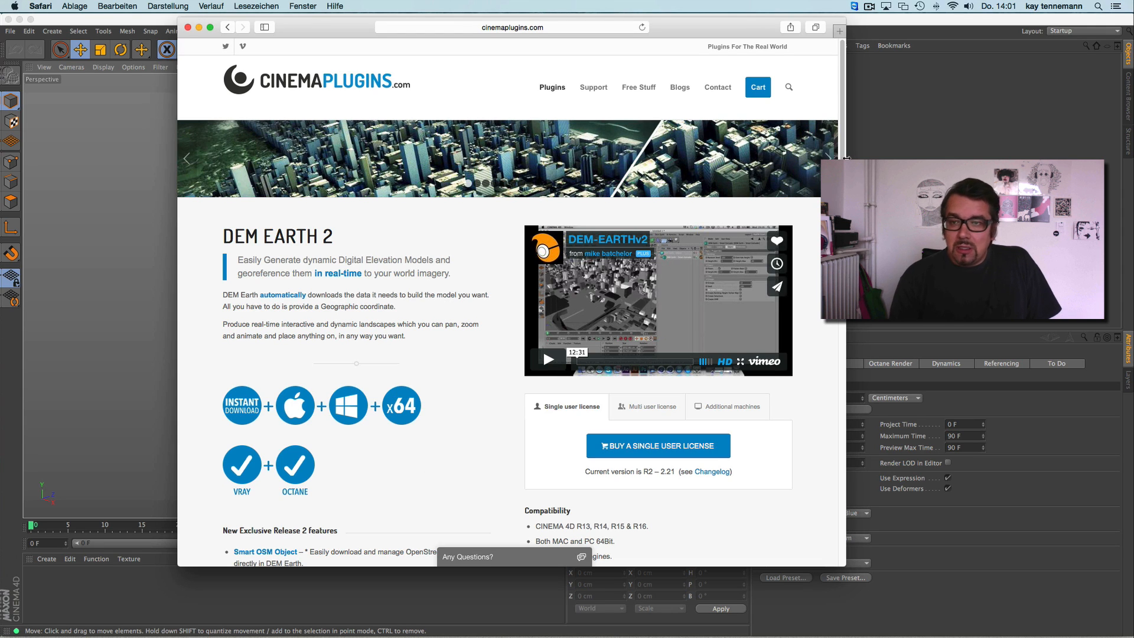
Review the DEM Earth 2 page's features, included tools, compatibility and requirements down to the image gallery.
scroll(659, 283, down, 1)
scroll(510, 301, down, 10)
scroll(510, 301, up, 6)
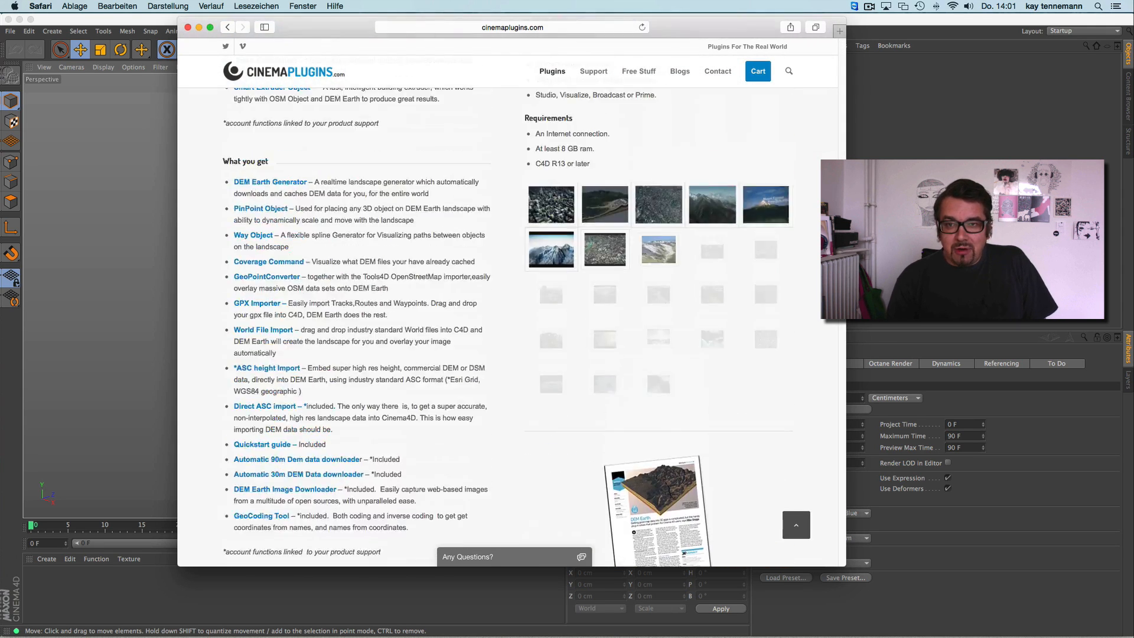
scroll(833, 156, up, 10)
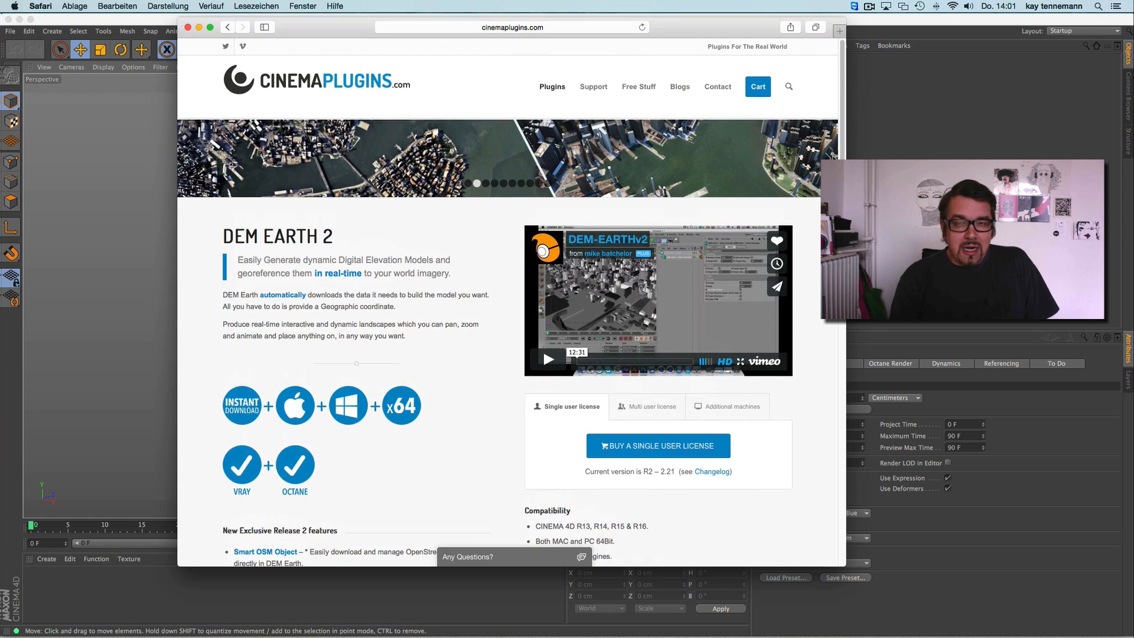
scroll(833, 156, down, 10)
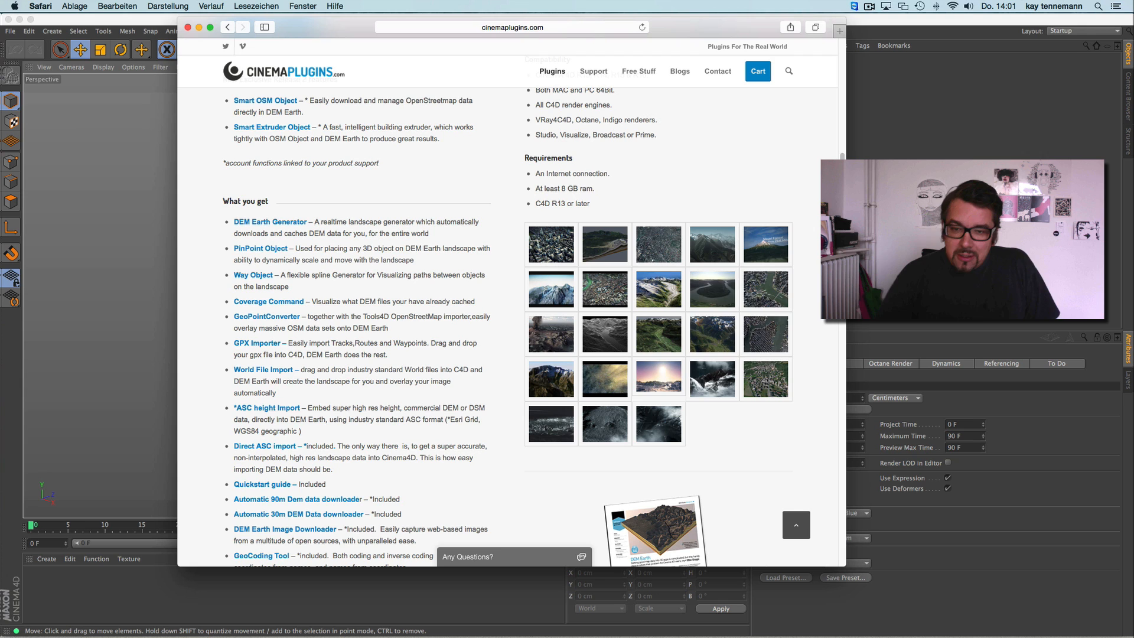
Look through the DEM Earth gallery renders backwards from the last image to image 13, then close the viewer.
click(656, 428)
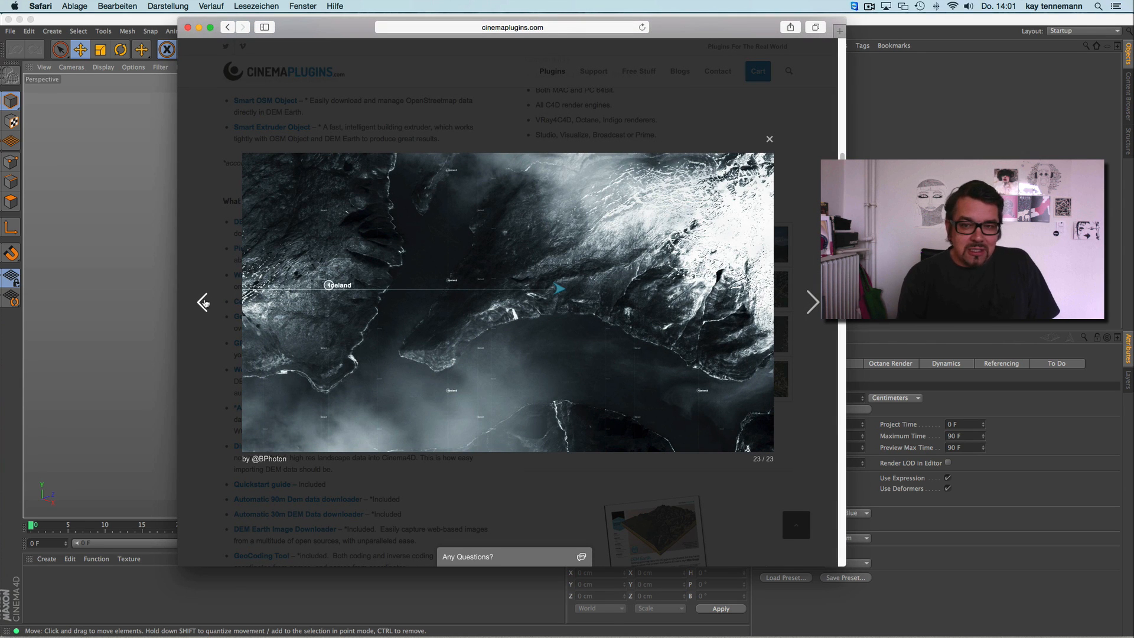
click(203, 303)
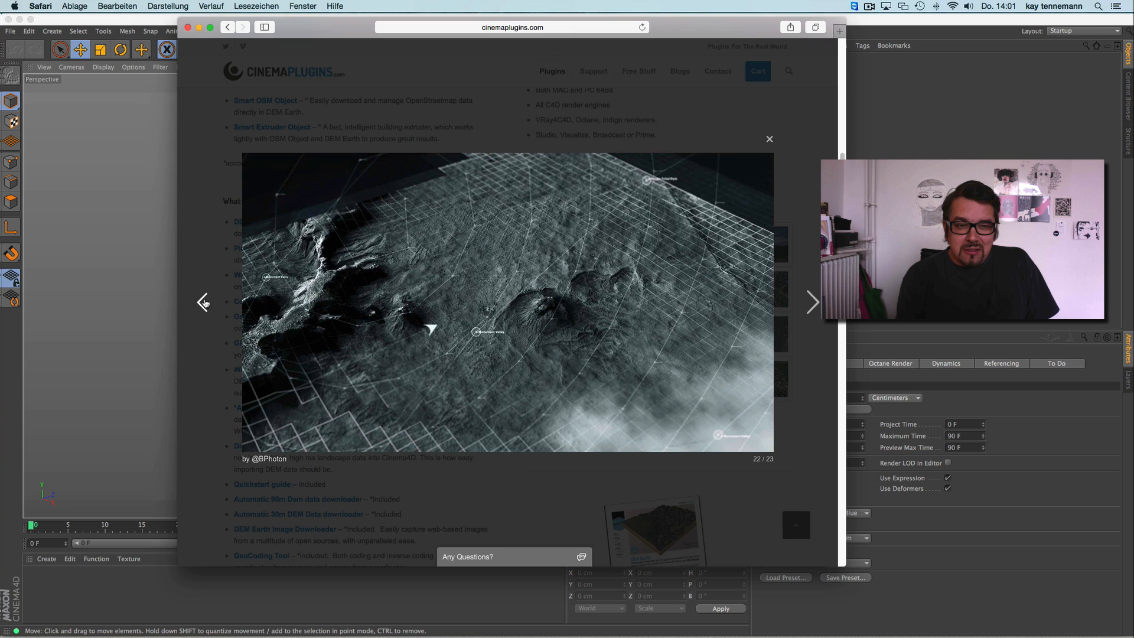
click(204, 303)
click(203, 303)
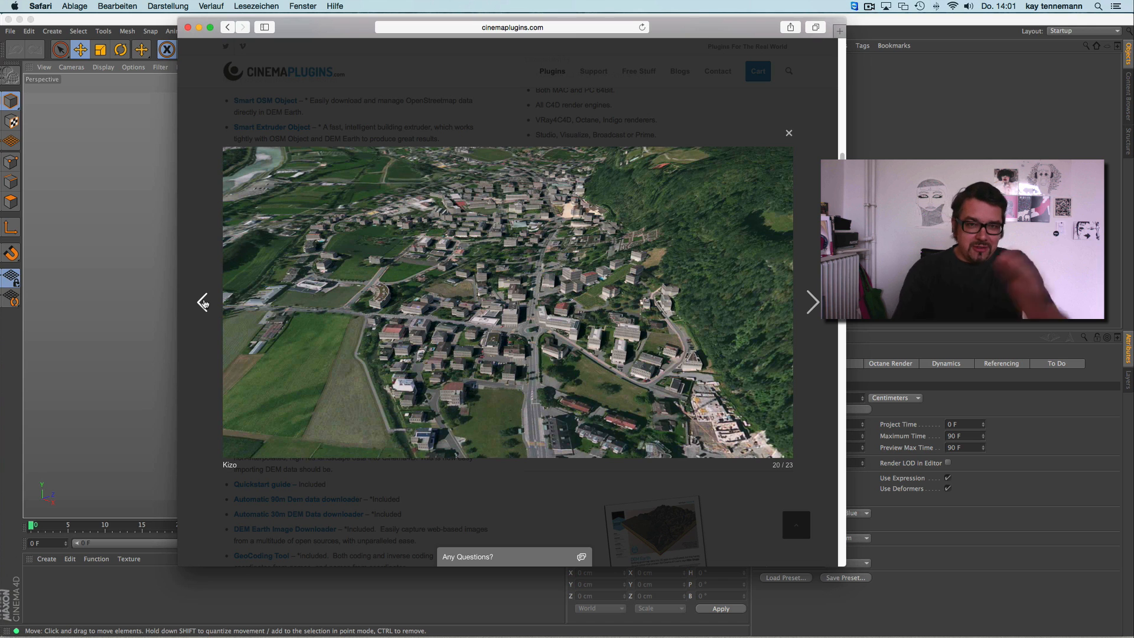
click(204, 304)
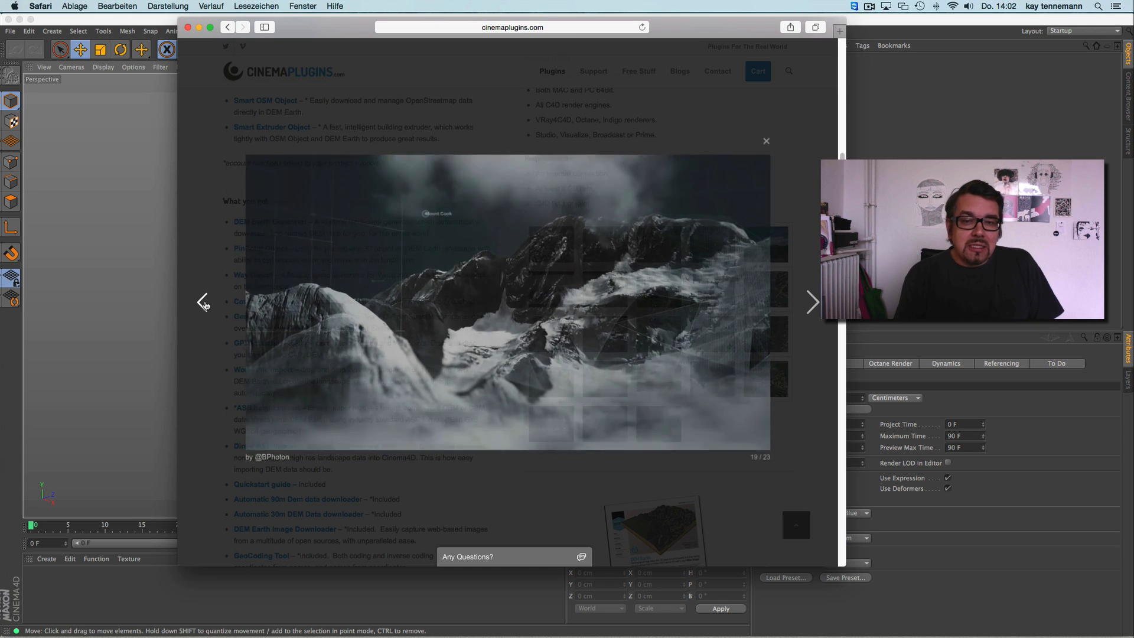
click(204, 305)
click(204, 304)
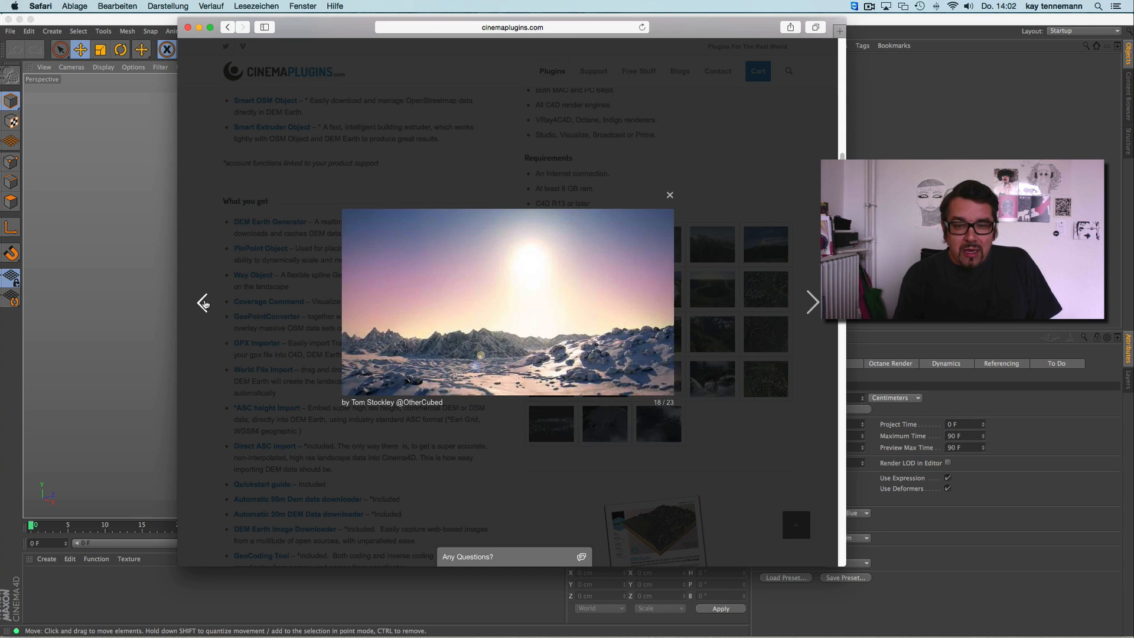
click(204, 304)
click(205, 303)
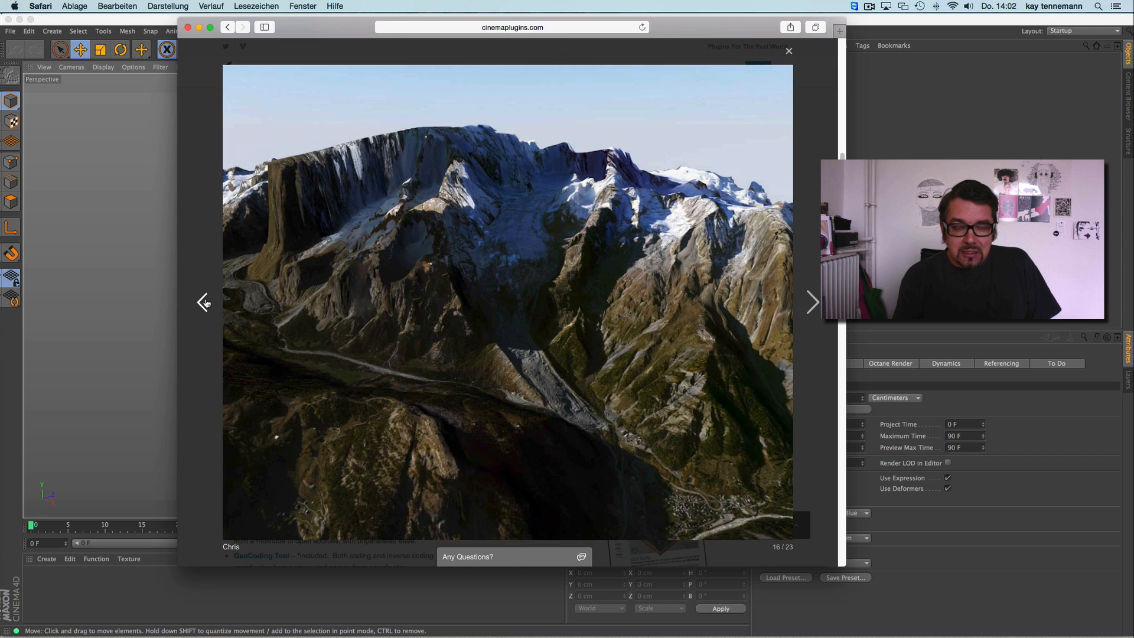
click(204, 304)
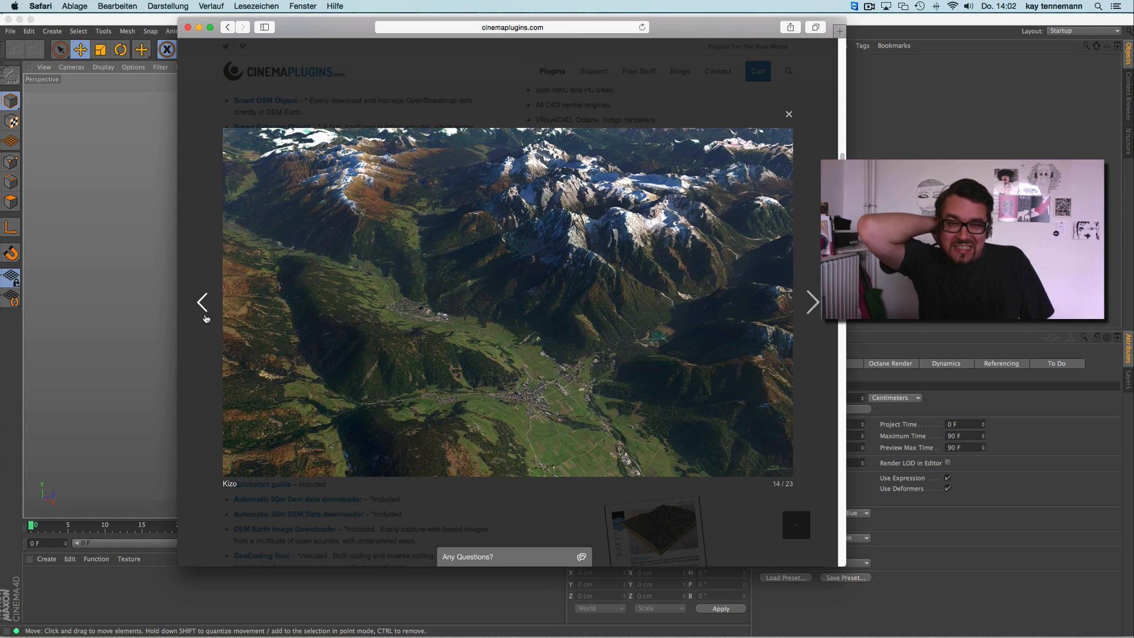
click(206, 306)
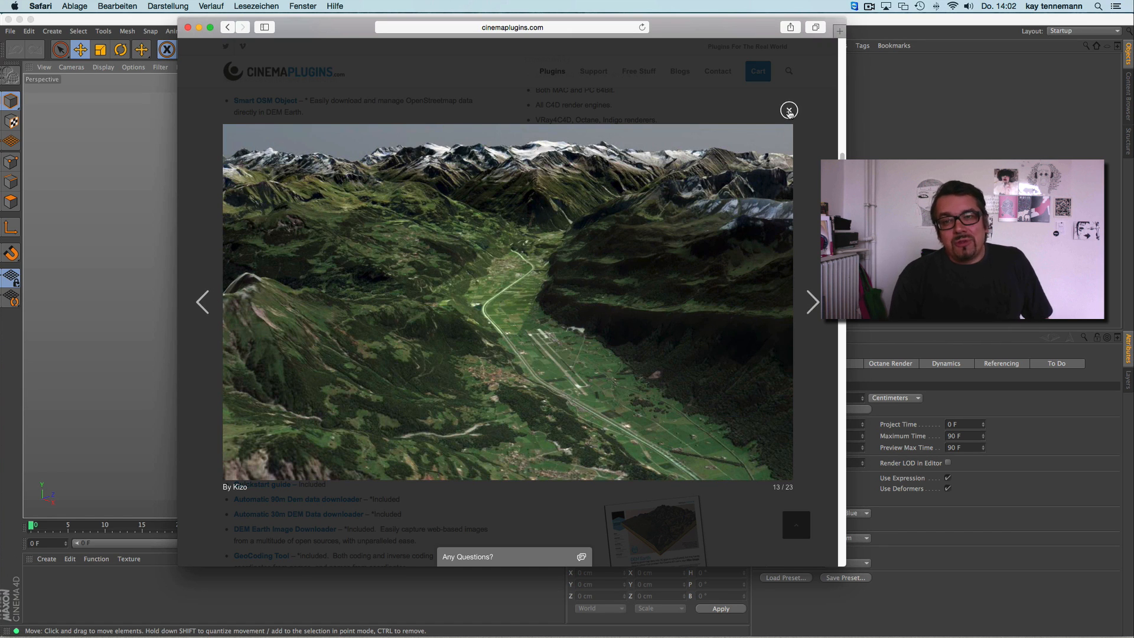
click(789, 111)
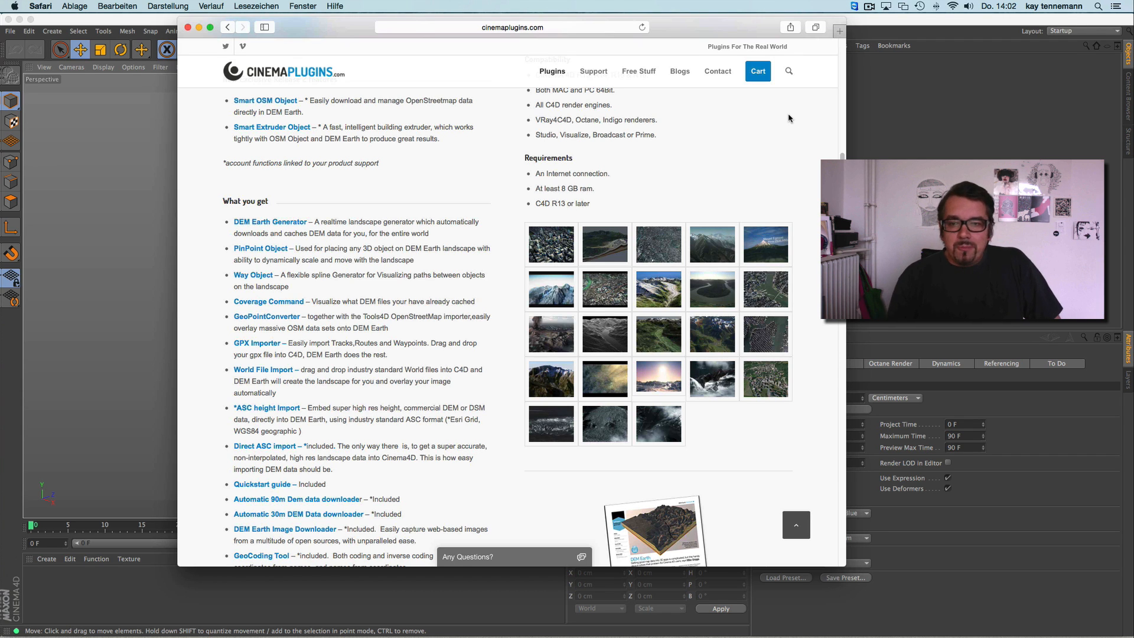
Return to the start of the DEM Earth page, minimise the browser window and switch to CINEMA 4D.
drag(843, 174, 838, 78)
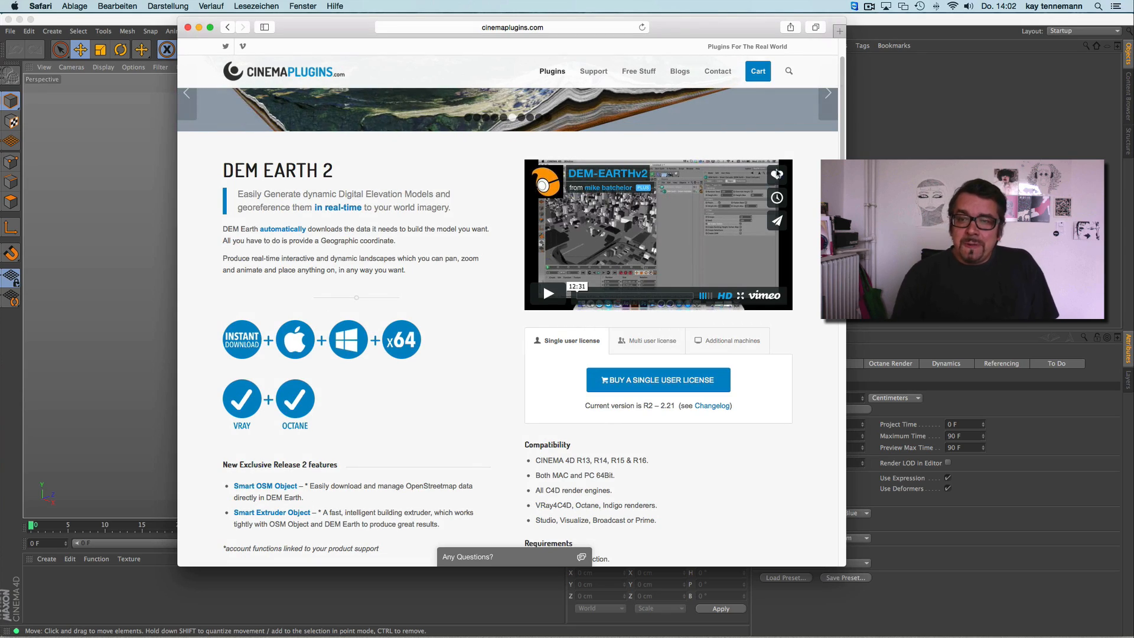
drag(842, 148, 833, 121)
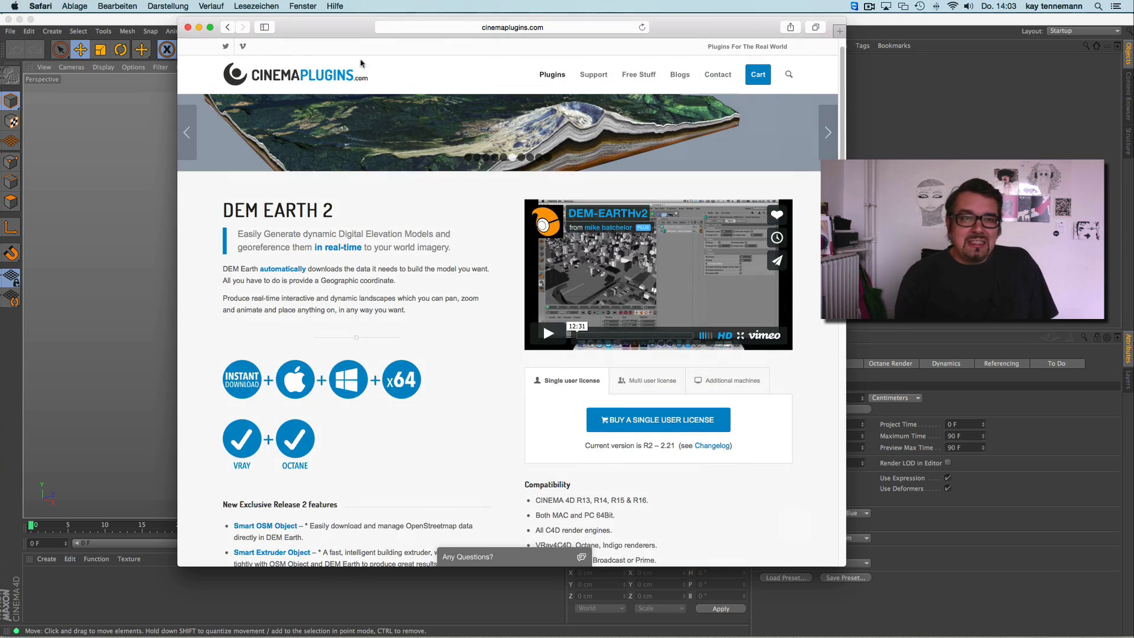
click(199, 27)
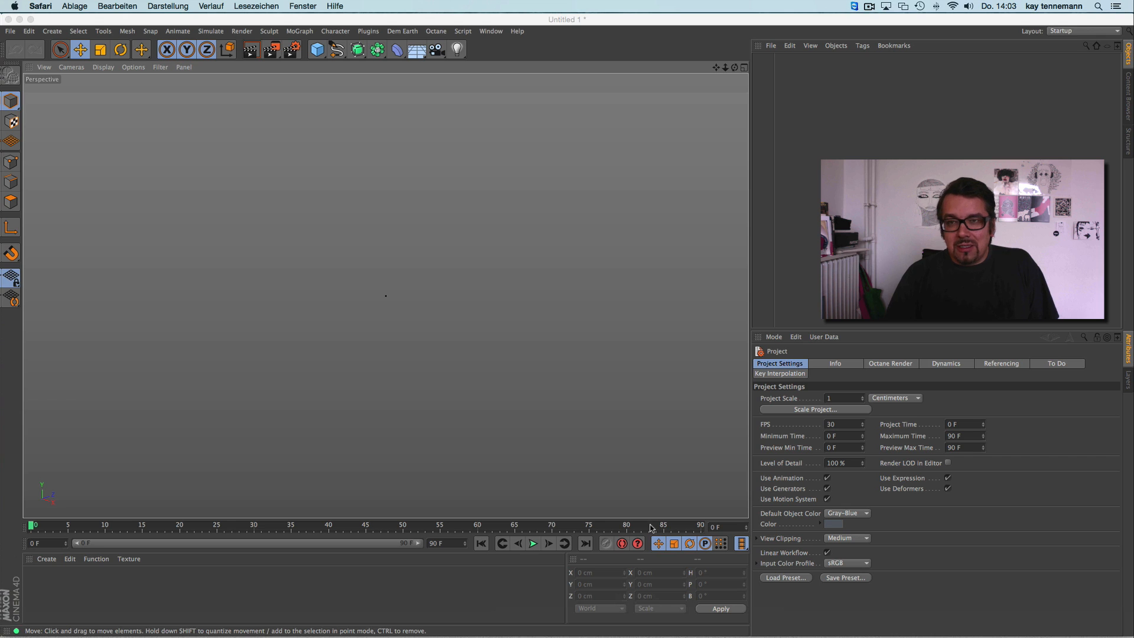
click(589, 19)
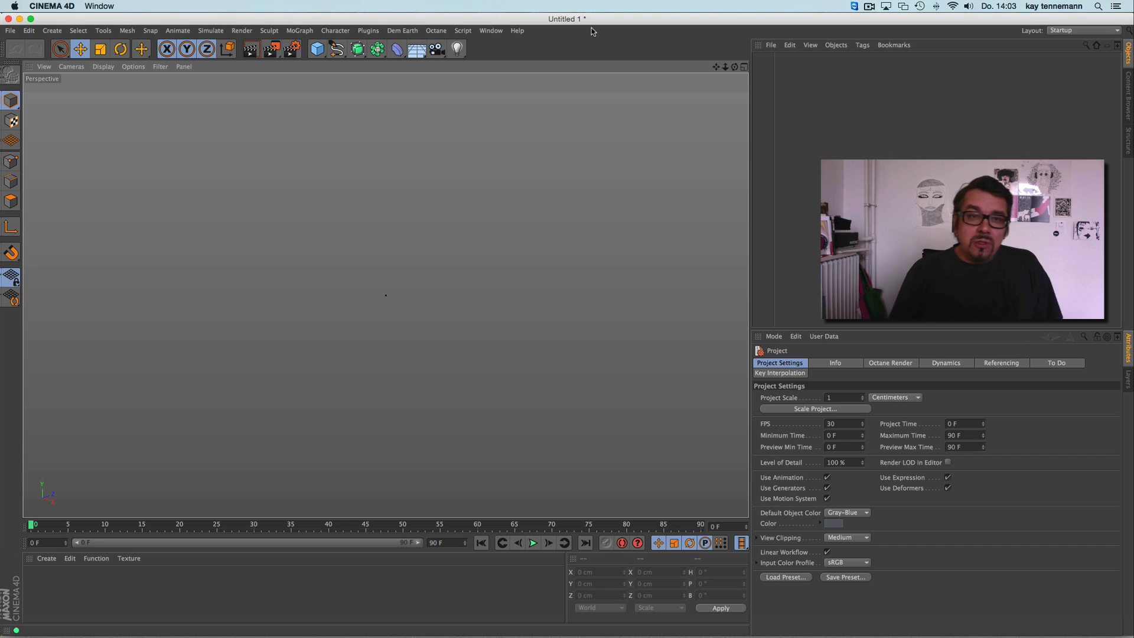
Try out a Dem Earth object at its default location in the empty scene, and delete it.
click(407, 31)
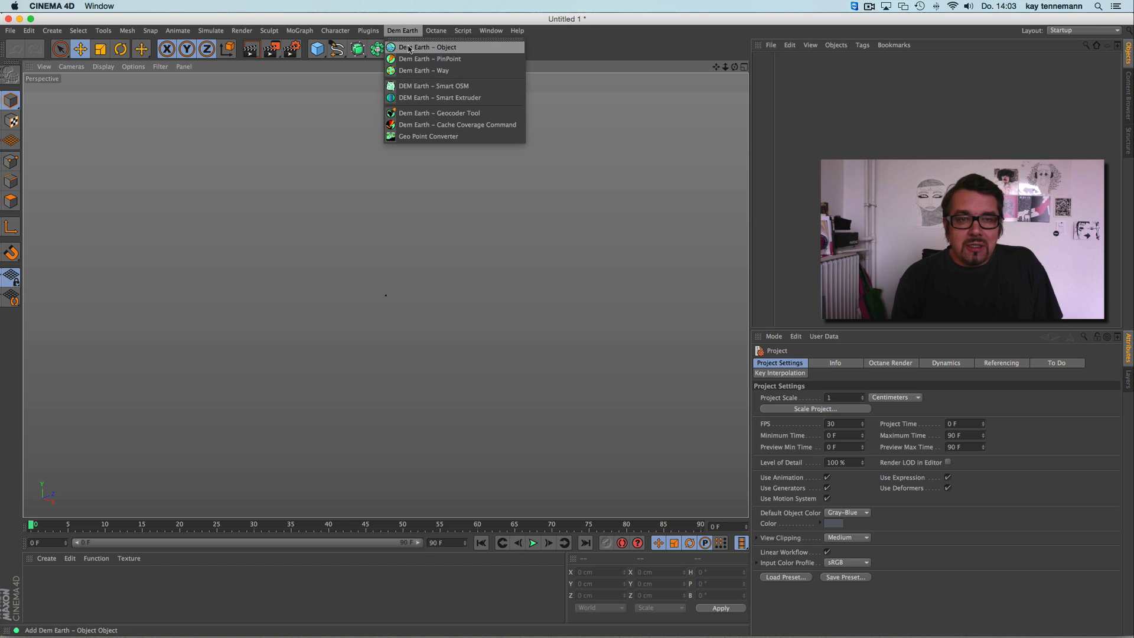
click(429, 51)
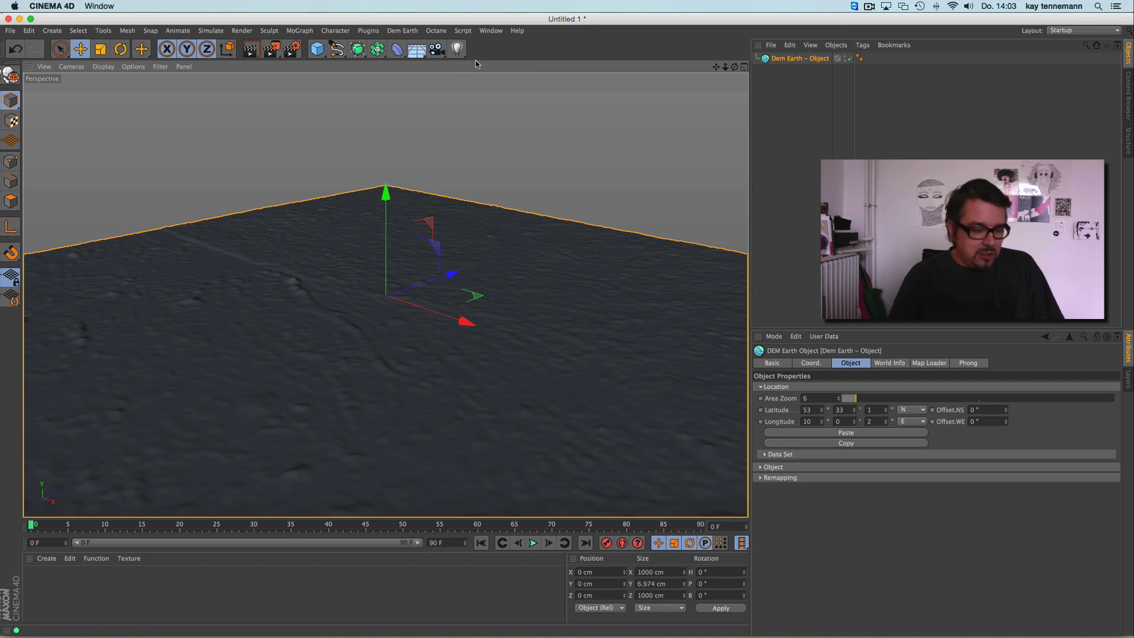
alt+right_drag(452, 268, 436, 315)
alt+drag(450, 364, 430, 402)
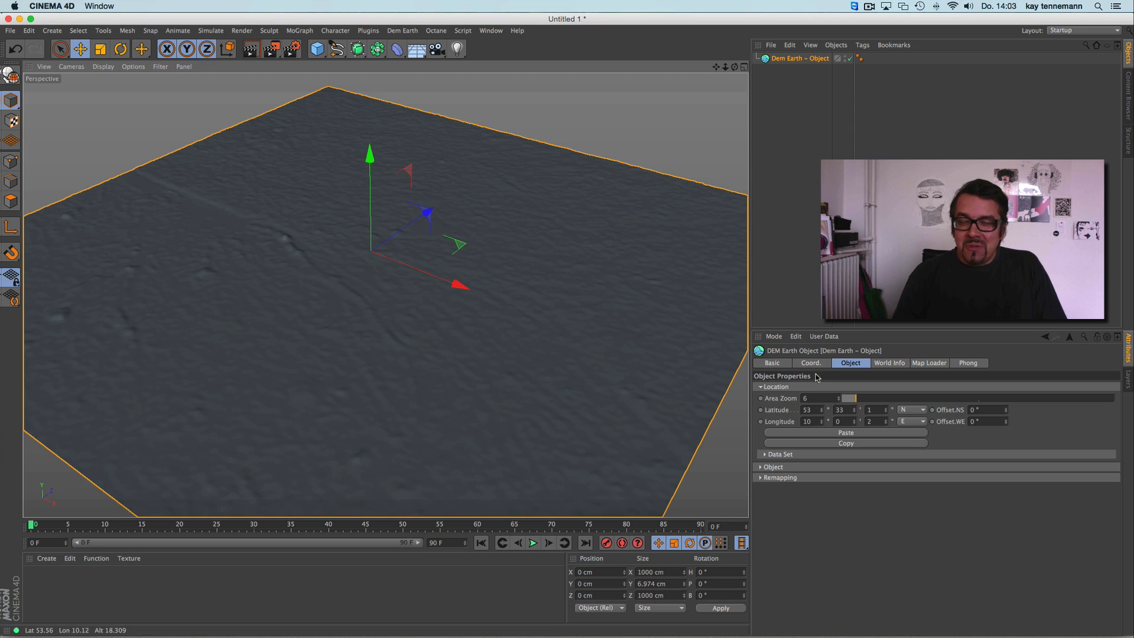
key(Delete)
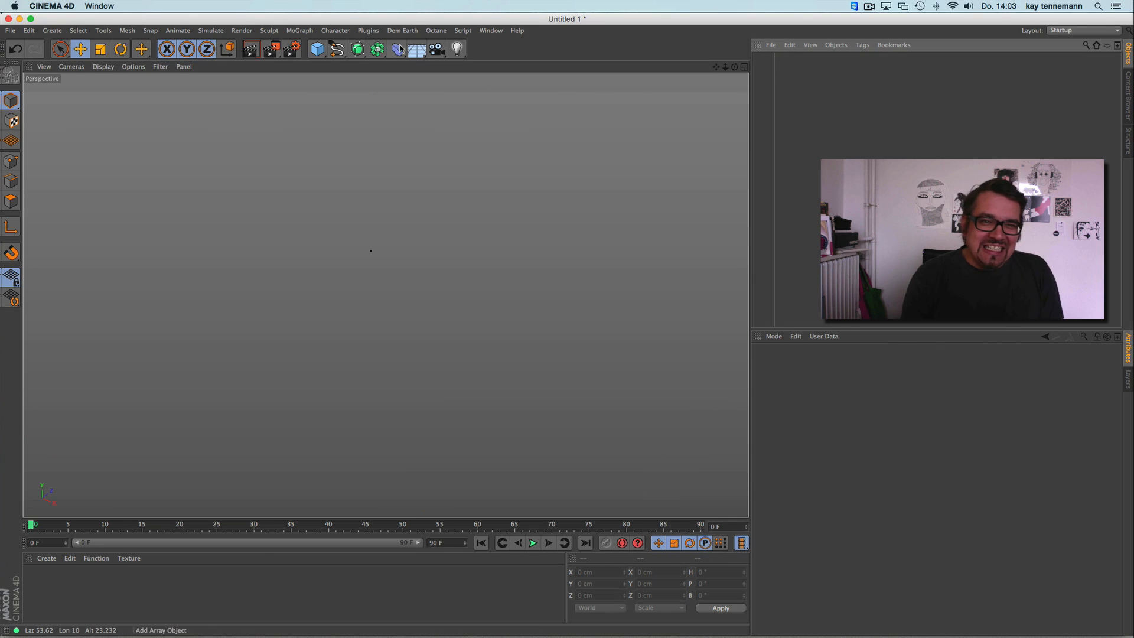
Look up the coordinates of malaga with the Dem Earth Geocoder Tool.
click(402, 30)
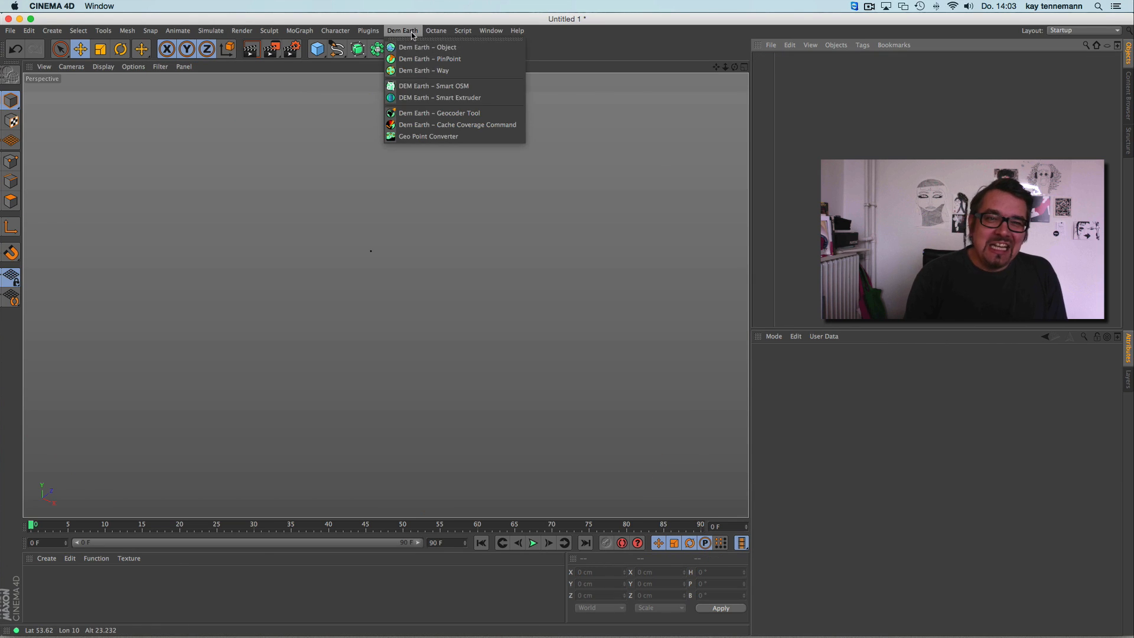
click(440, 117)
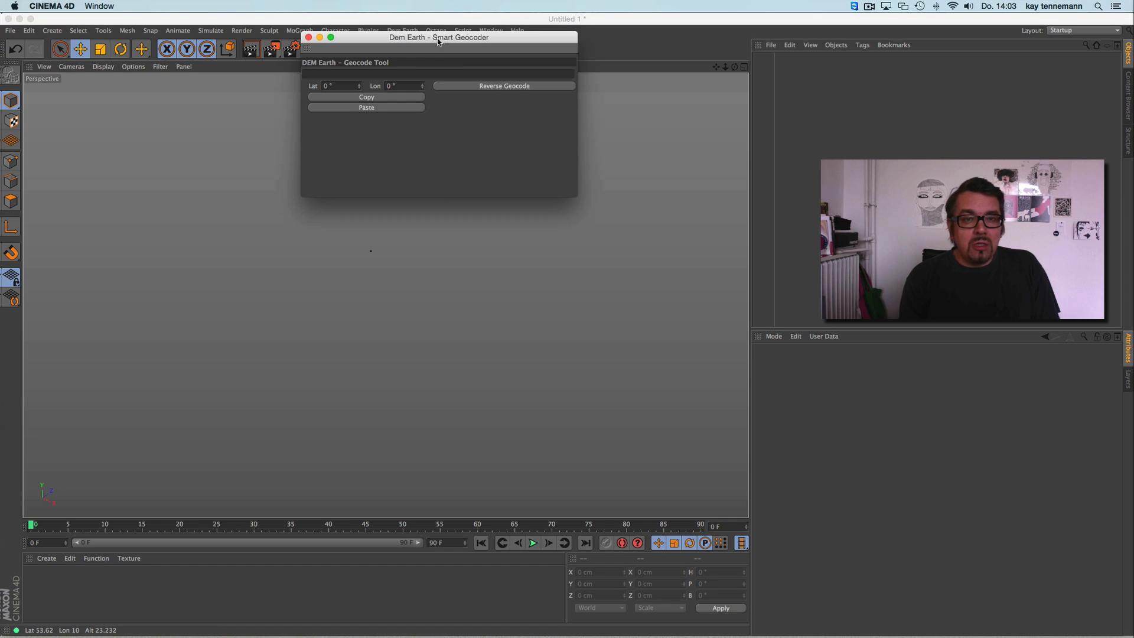
drag(437, 38, 493, 198)
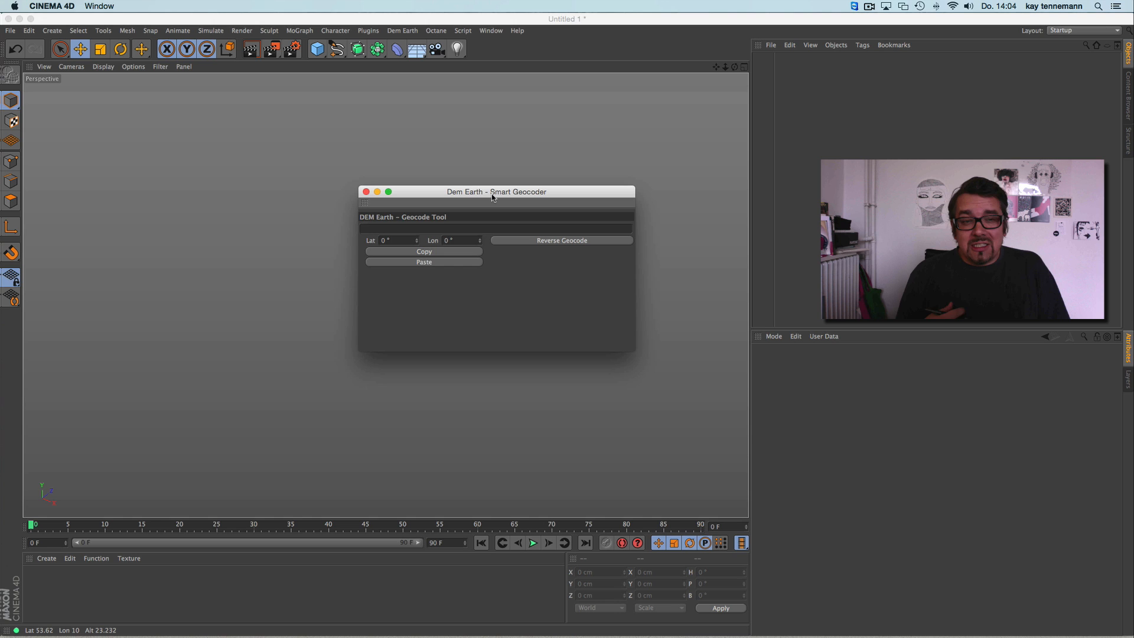
text(malaga)
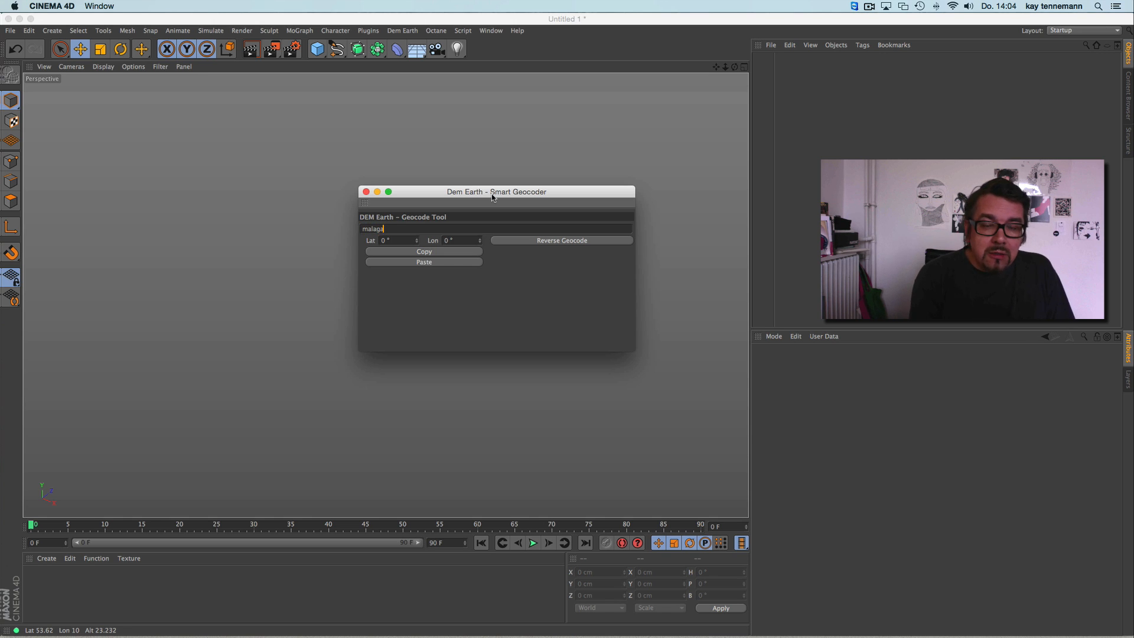
key(Return)
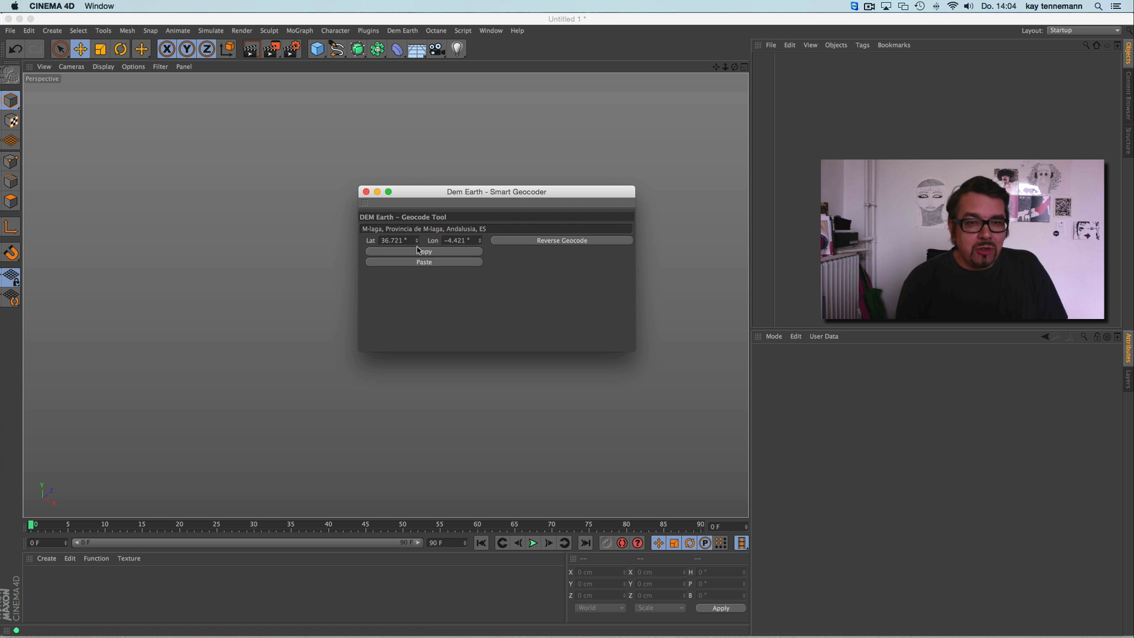
Close and reopen the Geocoder Tool, and copy the latitude and longitude found for Málaga.
click(366, 192)
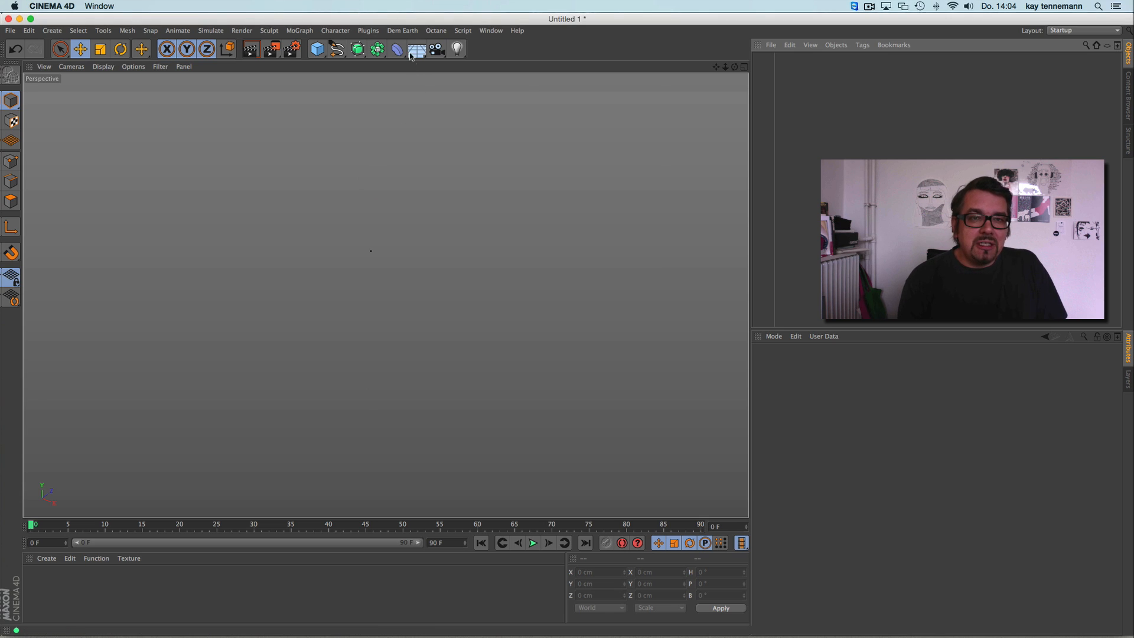
click(402, 30)
click(455, 112)
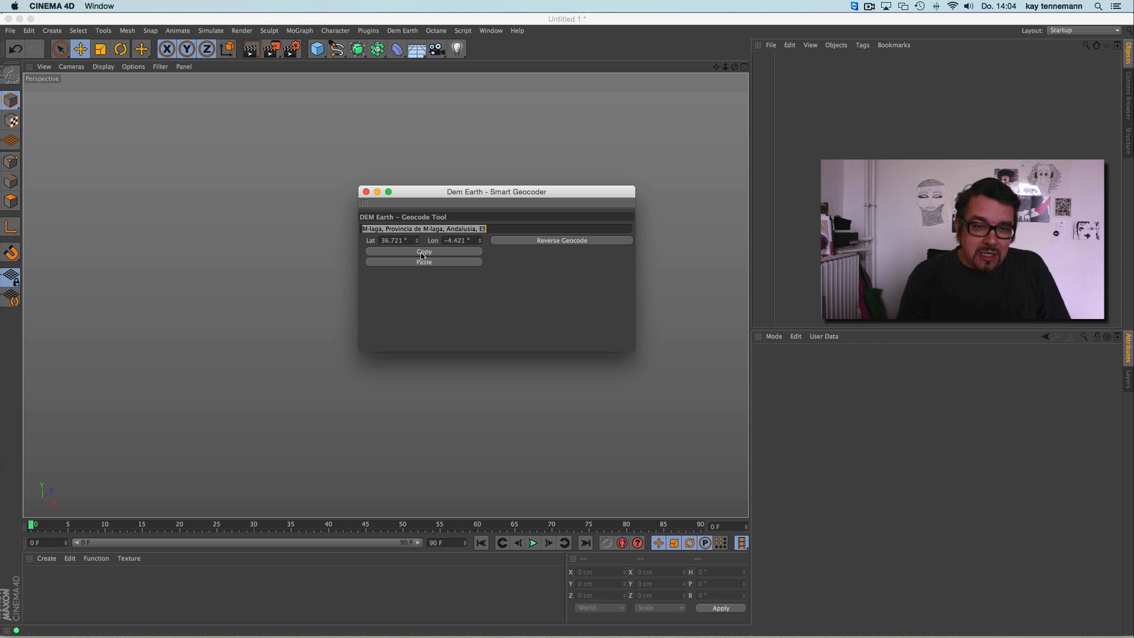
click(423, 253)
Add a Dem Earth object that uses the copied Málaga coordinates, and close the Geocoder window.
click(410, 32)
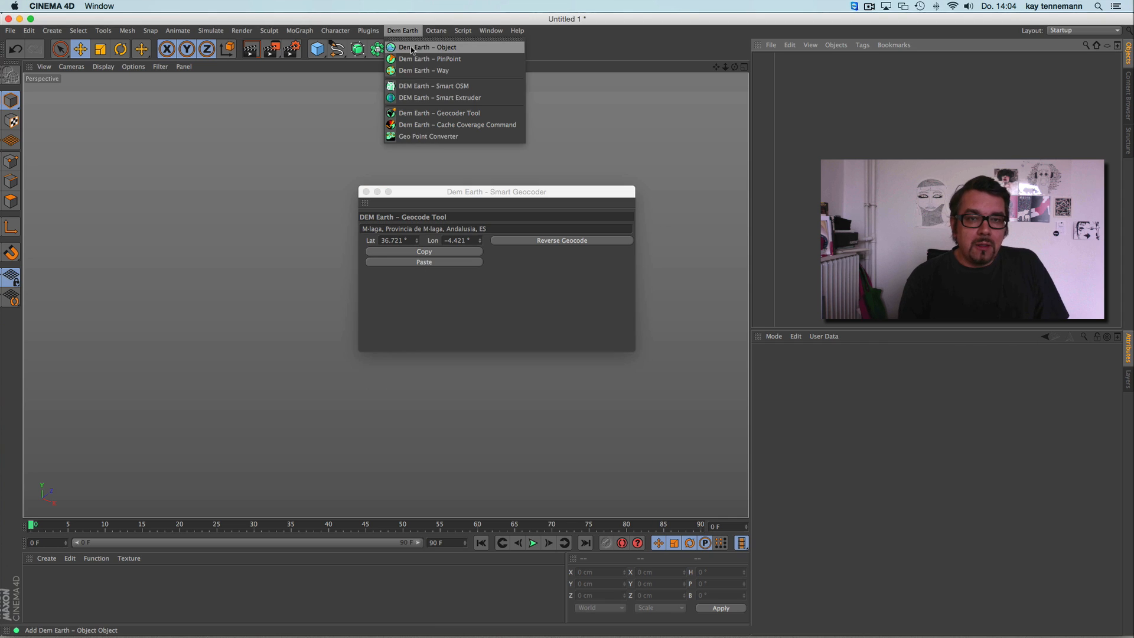
click(412, 49)
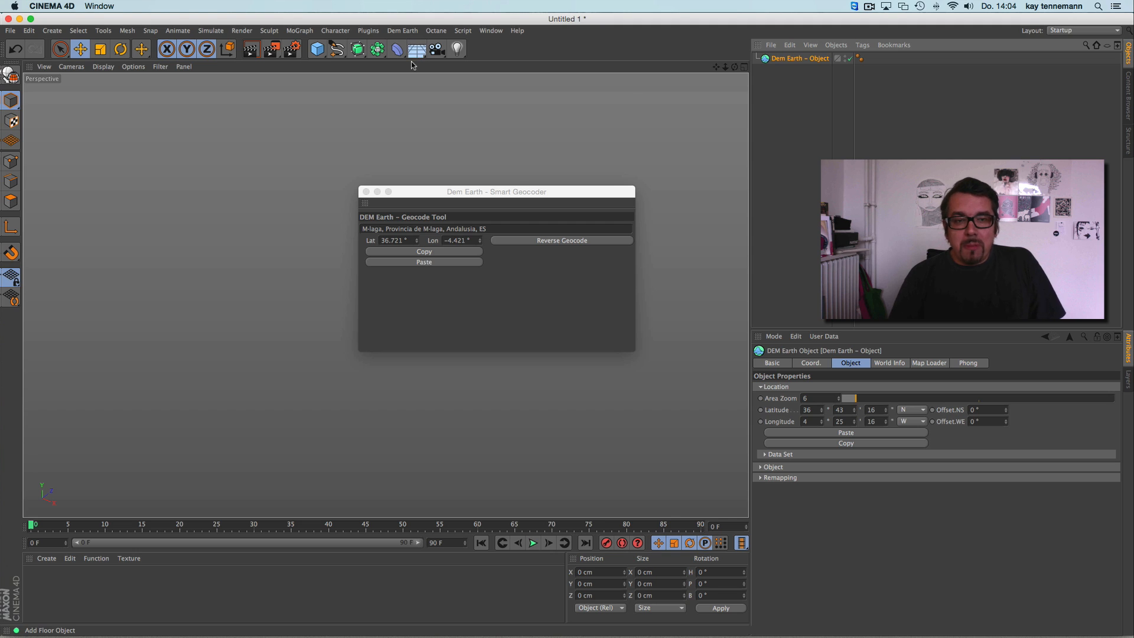
click(367, 192)
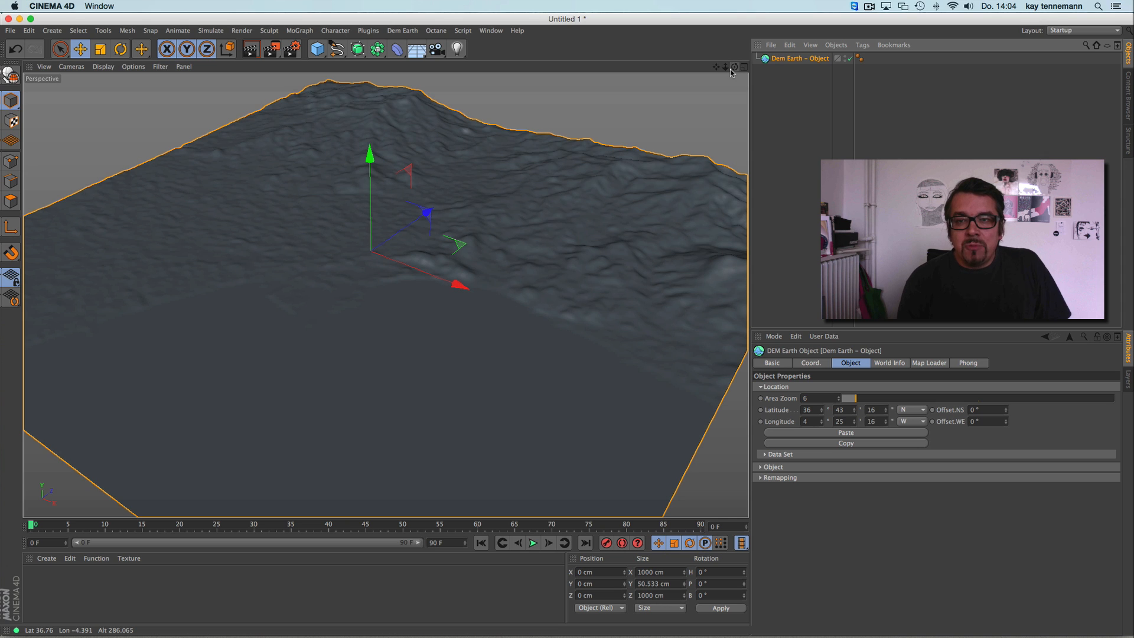
drag(734, 67, 730, 142)
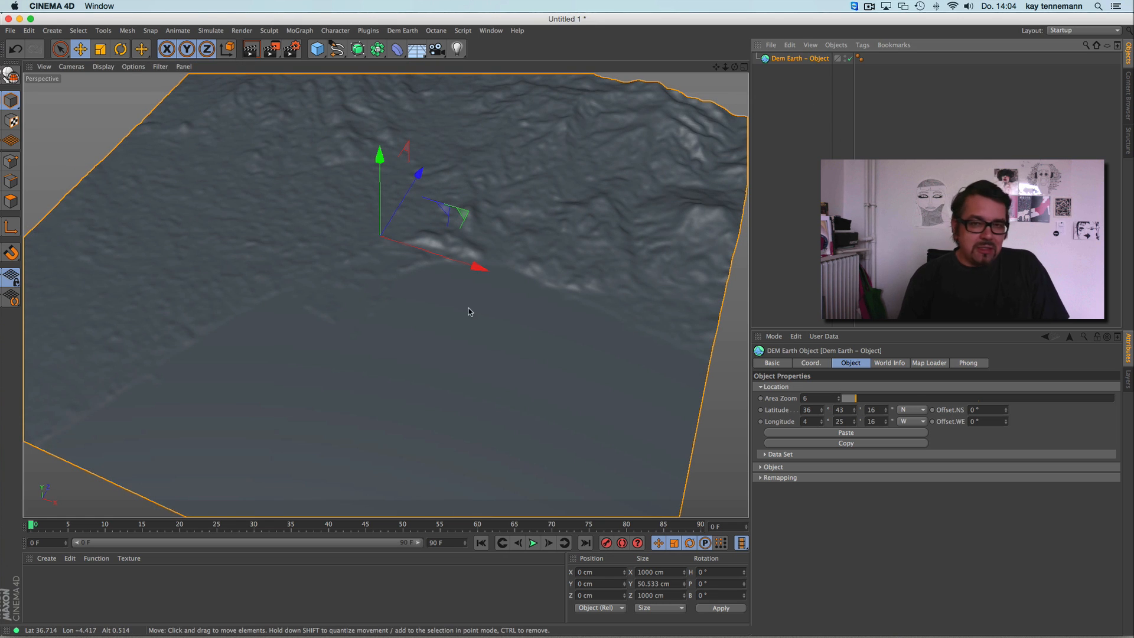
scroll(469, 311, down, 4)
mouse_move(494, 374)
alt+mouse_down()
mouse_move(505, 377)
mouse_move(477, 366)
alt+mouse_up()
alt+middle_drag(477, 367, 497, 348)
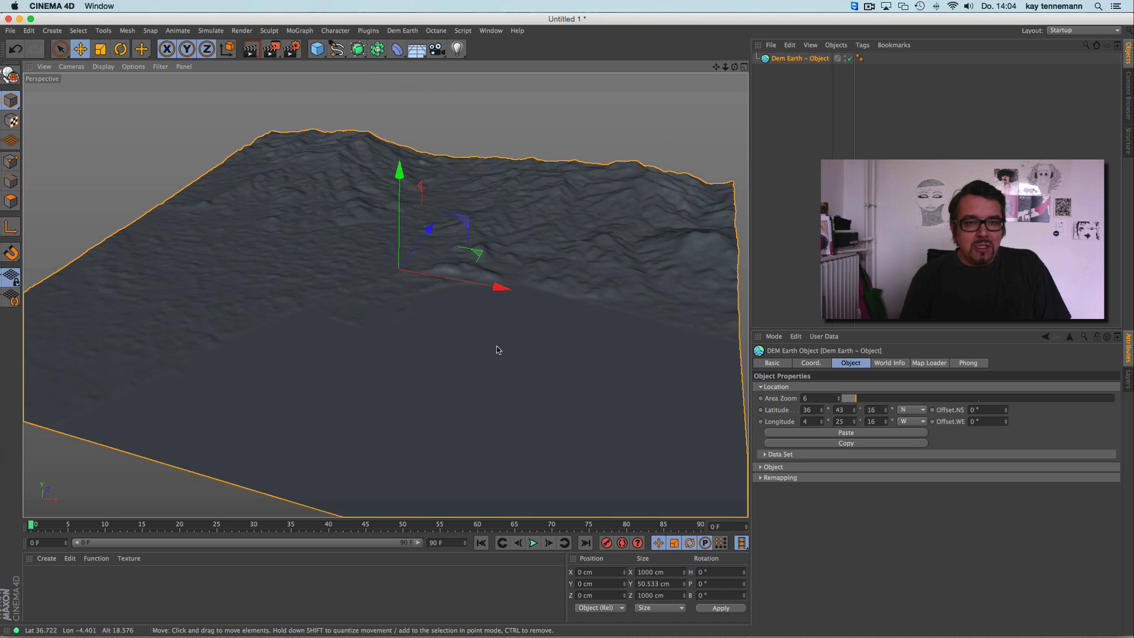
Reduce the terrain's Area Zoom to 2.5 so that the Dem Earth object covers a larger region.
mouse_move(497, 349)
alt+mouse_down()
mouse_move(482, 394)
mouse_move(500, 370)
alt+mouse_up()
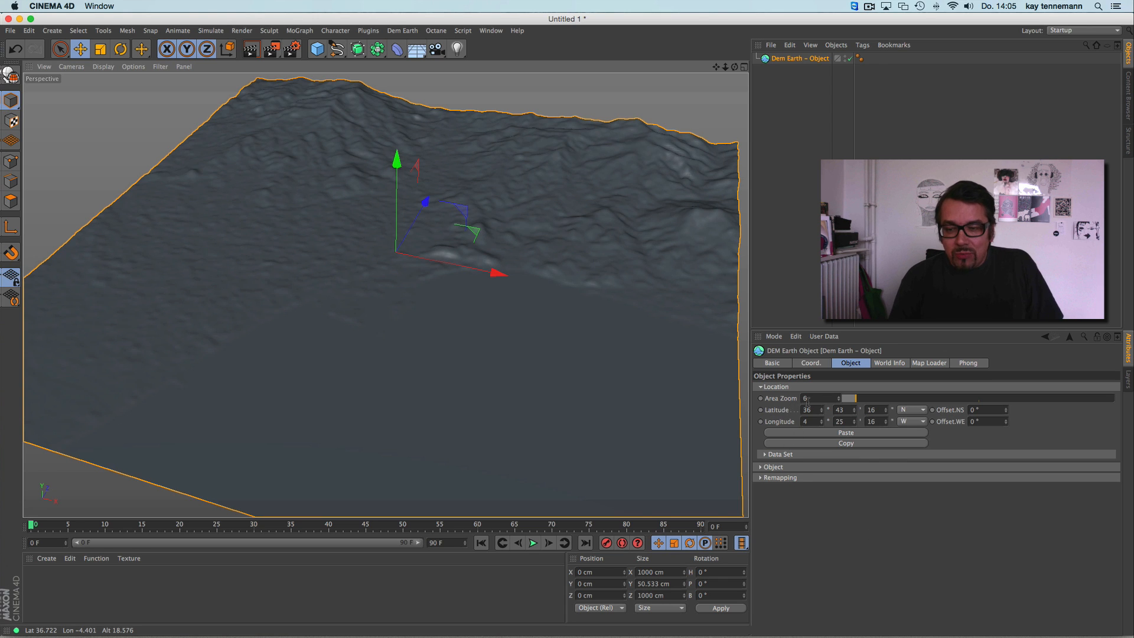
drag(857, 400, 845, 403)
alt+right_drag(327, 352, 428, 329)
alt+drag(427, 327, 370, 338)
scroll(373, 338, down, 3)
Try out a terrain size of 1339 cm in the object settings, and return the size to 1000 cm.
click(762, 467)
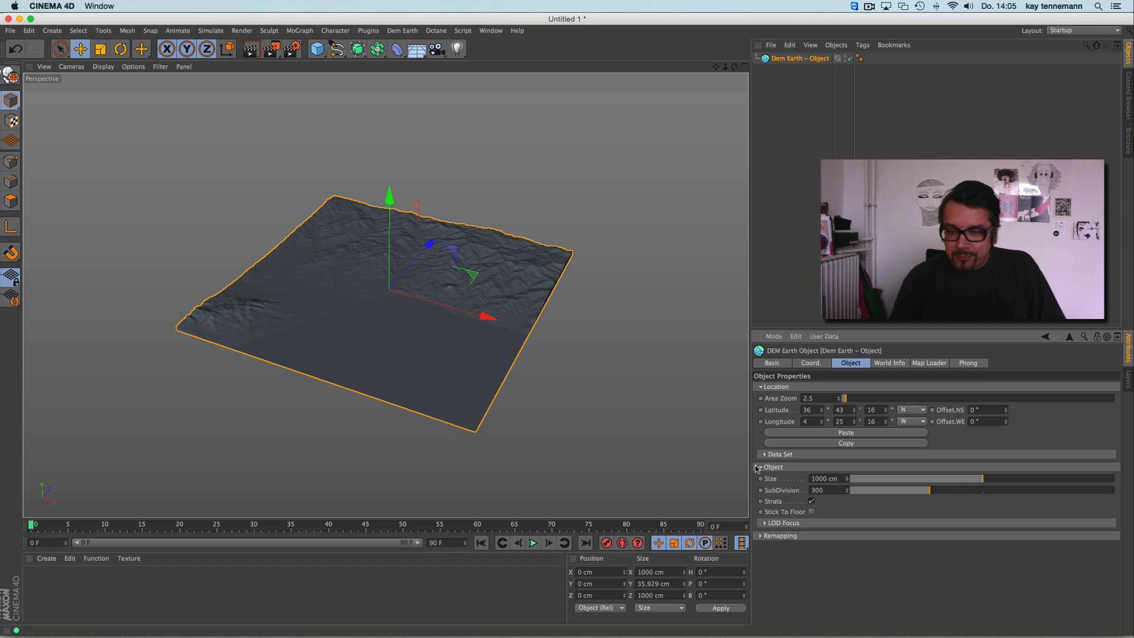
drag(984, 479, 918, 476)
drag(842, 478, 742, 481)
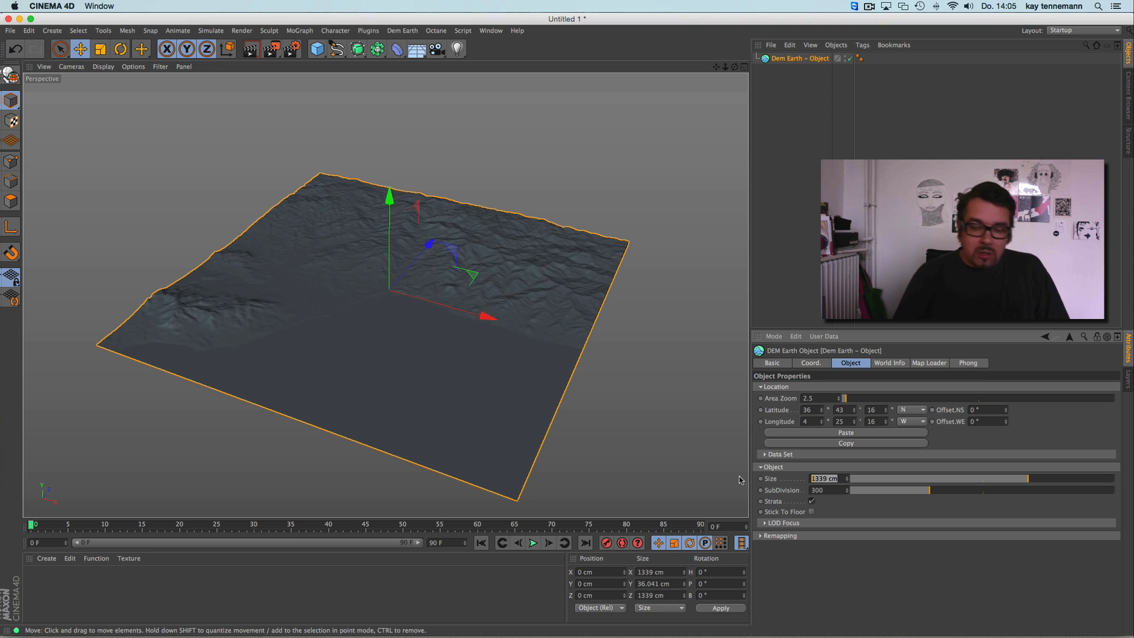
text(1000)
key(Return)
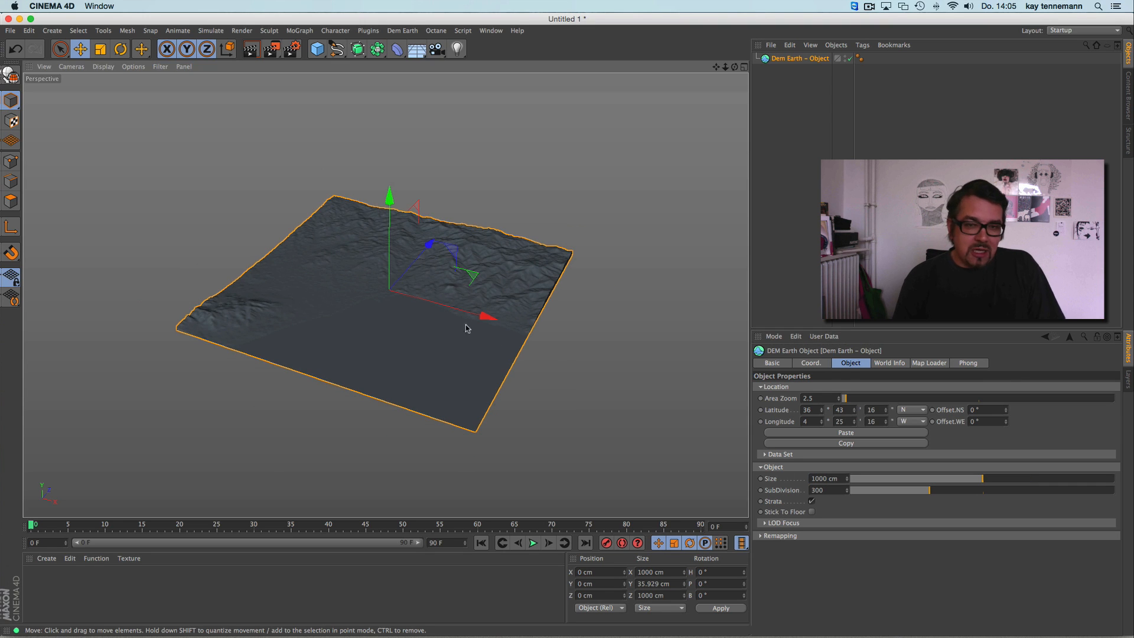
Examine the terrain's mesh density up close with Gouraud Shading (Lines), and return to plain Gouraud Shading.
alt+right_drag(467, 326, 667, 319)
alt+middle_drag(407, 305, 436, 372)
alt+right_drag(435, 364, 520, 313)
alt+middle_drag(544, 314, 496, 339)
mouse_move(526, 329)
alt+mouse_down()
mouse_move(534, 356)
mouse_move(532, 330)
alt+mouse_up()
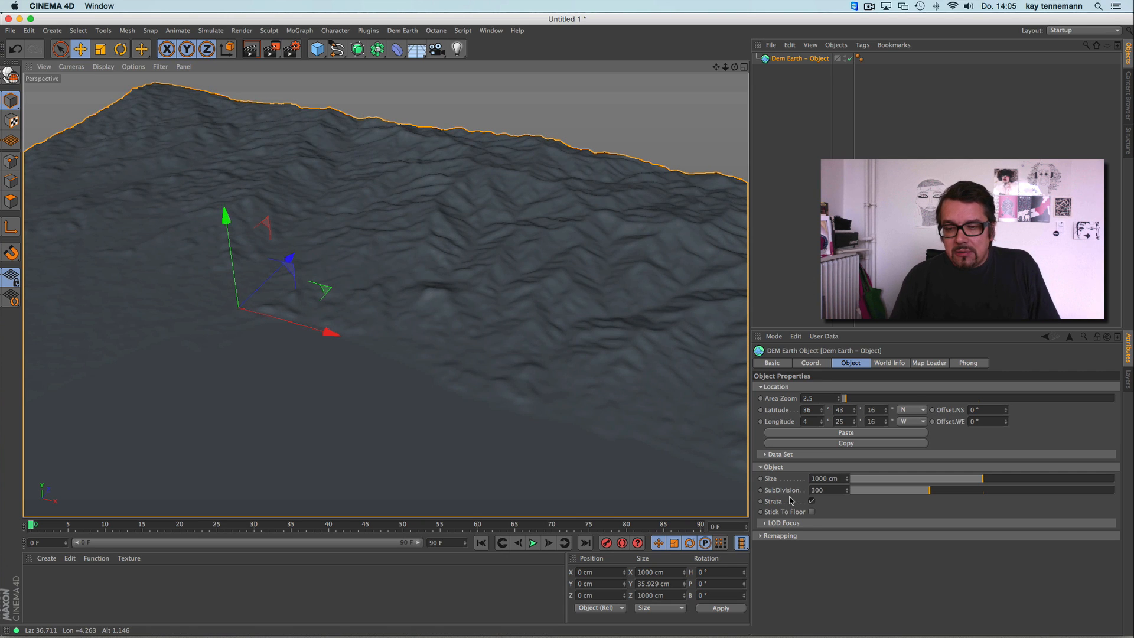
click(103, 66)
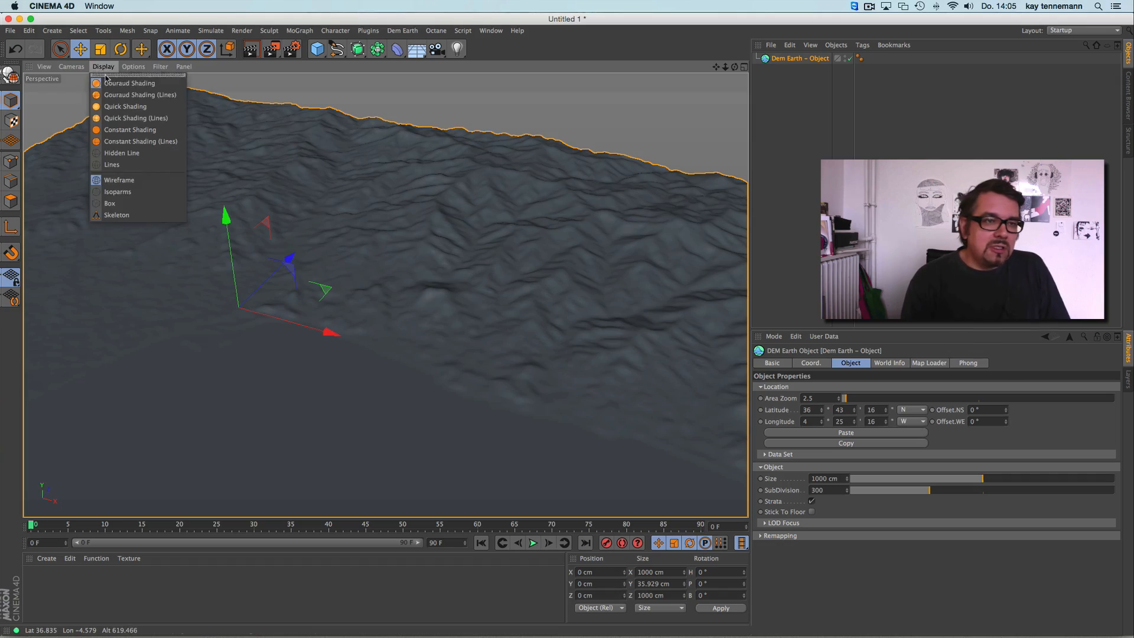
click(124, 94)
mouse_move(725, 66)
mouse_down()
mouse_move(981, 73)
mouse_move(703, 99)
mouse_up()
click(103, 67)
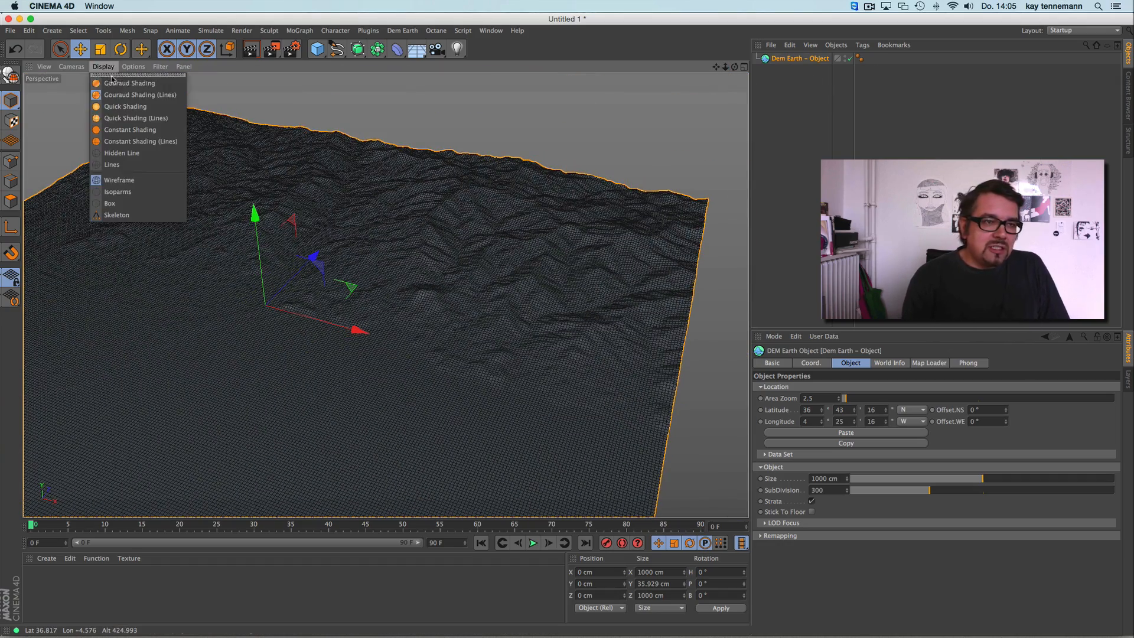
click(121, 80)
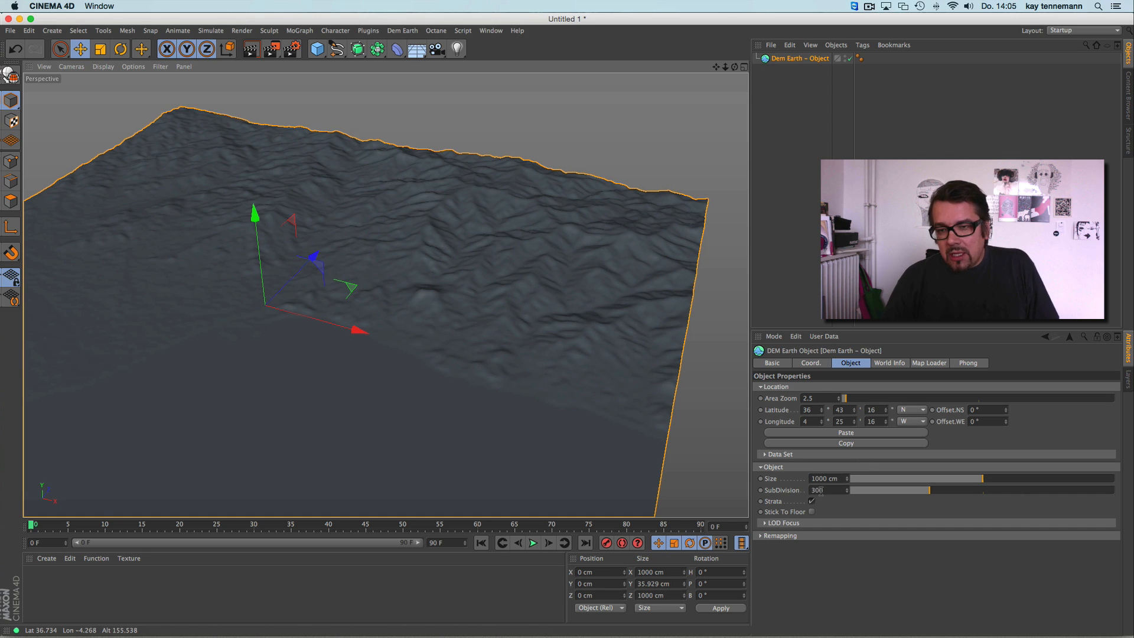
Set the terrain's SubDivision to 2000.
click(833, 490)
text(20)
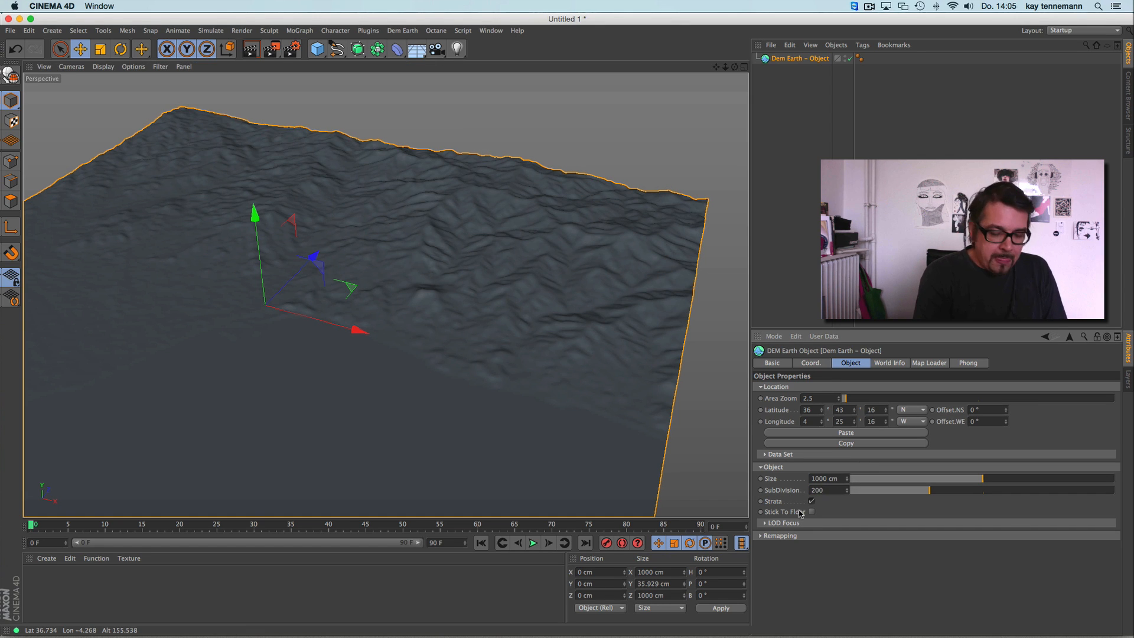
key(Return)
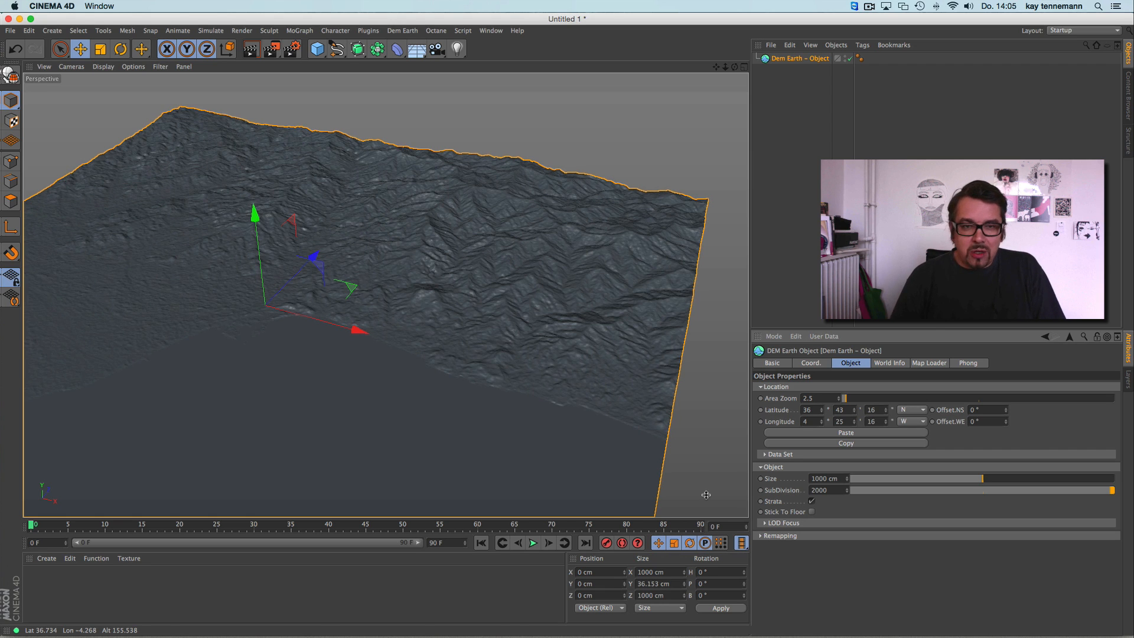
Check the refined mesh with polygon lines shown, restore plain Gouraud Shading, and view the detailed relief around the bay.
click(104, 66)
click(118, 97)
mouse_move(726, 67)
mouse_down()
mouse_move(1114, 62)
mouse_move(775, 116)
mouse_move(1051, 96)
mouse_move(1020, 76)
mouse_move(735, 43)
mouse_move(724, 30)
mouse_move(730, 58)
mouse_move(661, 106)
mouse_move(591, 122)
mouse_move(532, 165)
mouse_up()
click(109, 69)
click(130, 84)
alt+drag(558, 282, 578, 258)
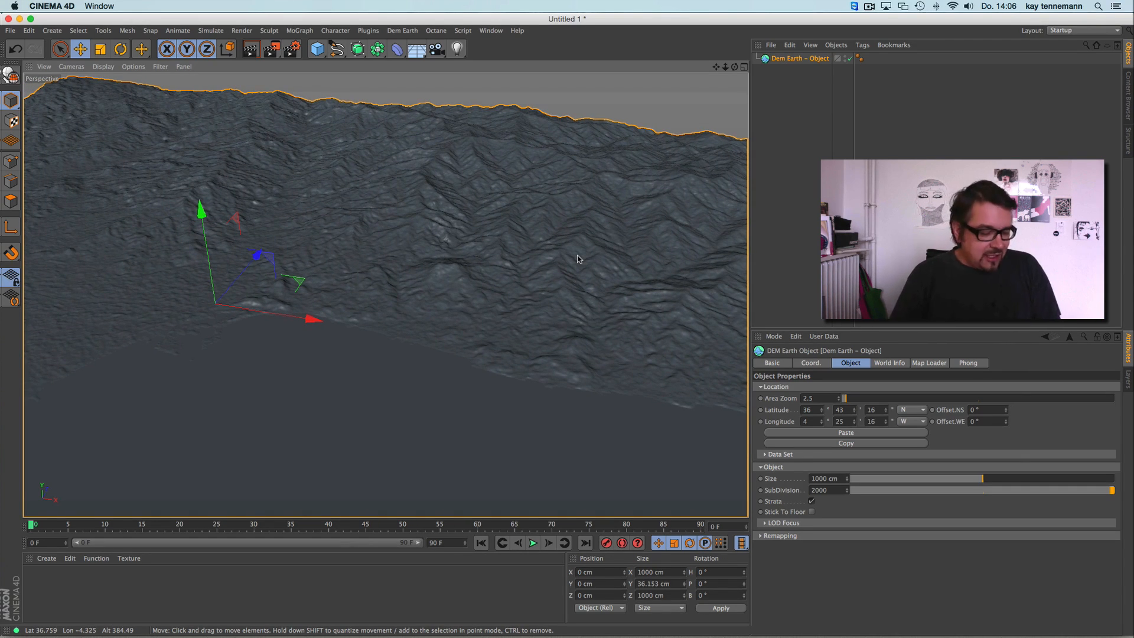
alt+drag(489, 355, 498, 323)
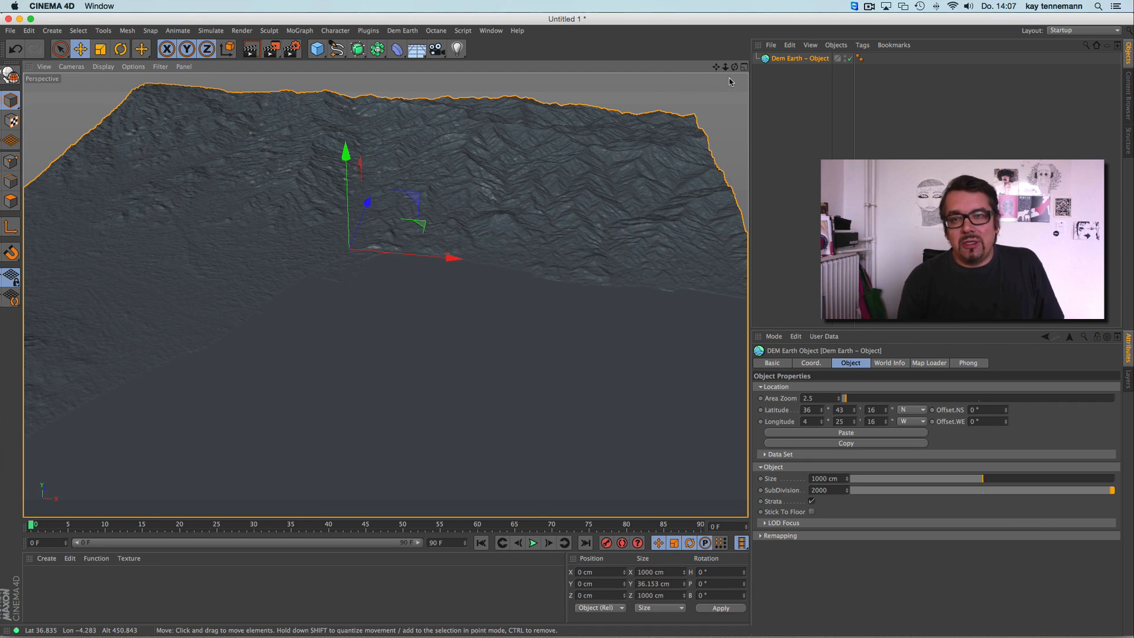
drag(735, 66, 744, 74)
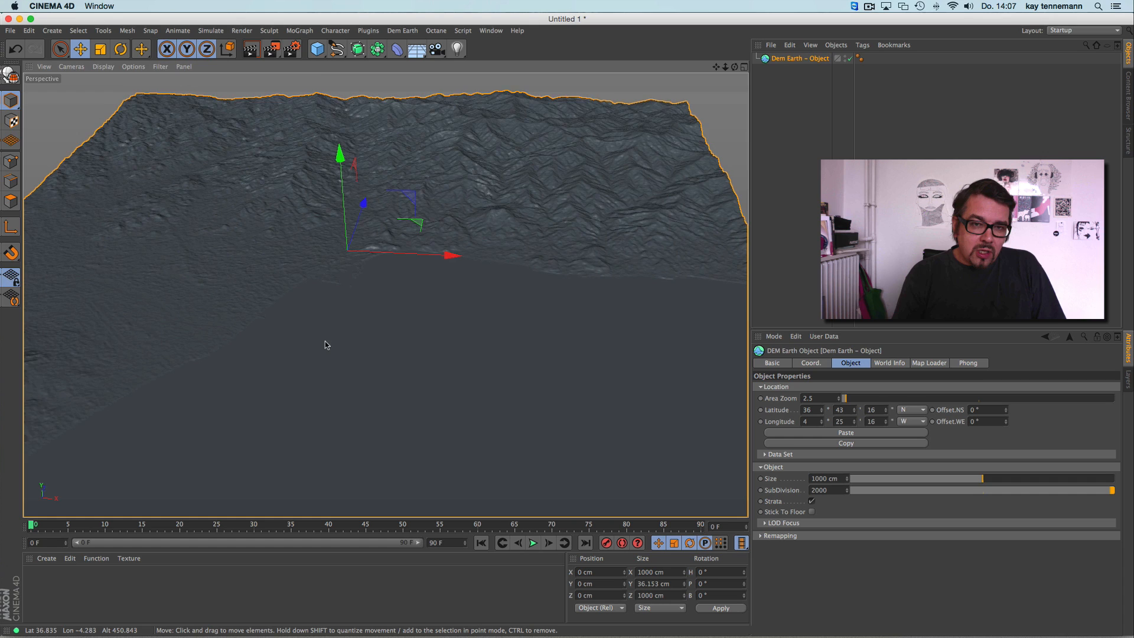
alt+right_drag(325, 337, 483, 303)
alt+drag(463, 285, 446, 329)
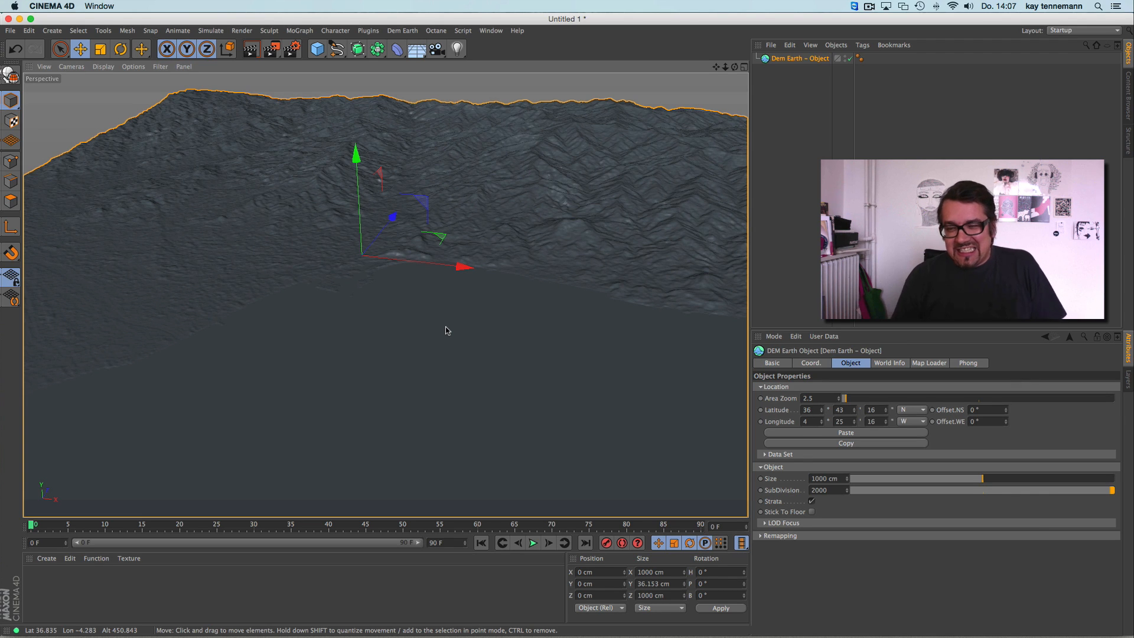
Choose the Bing Maps layer in the Dem Earth object's map loader and download the texture layer onto the terrain.
click(791, 249)
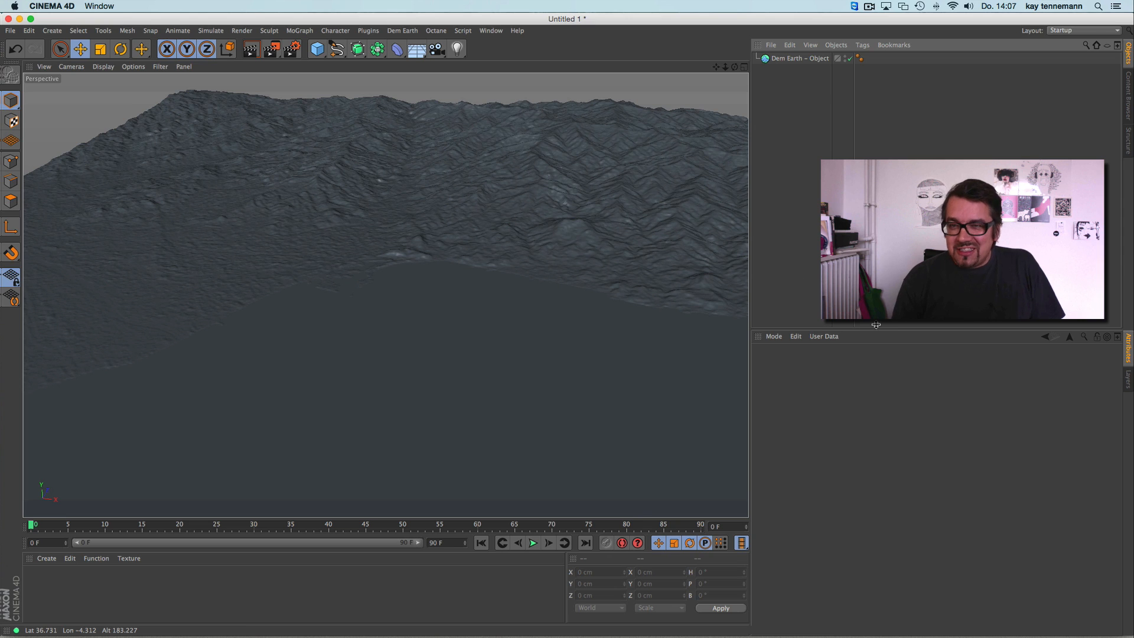
click(802, 59)
click(930, 363)
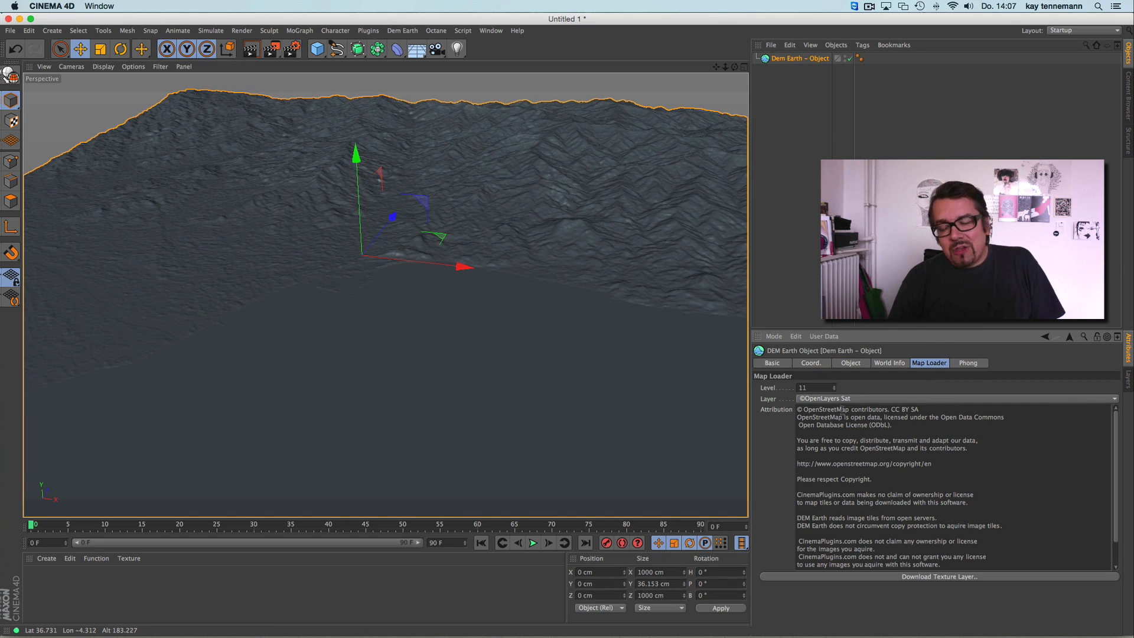
click(854, 399)
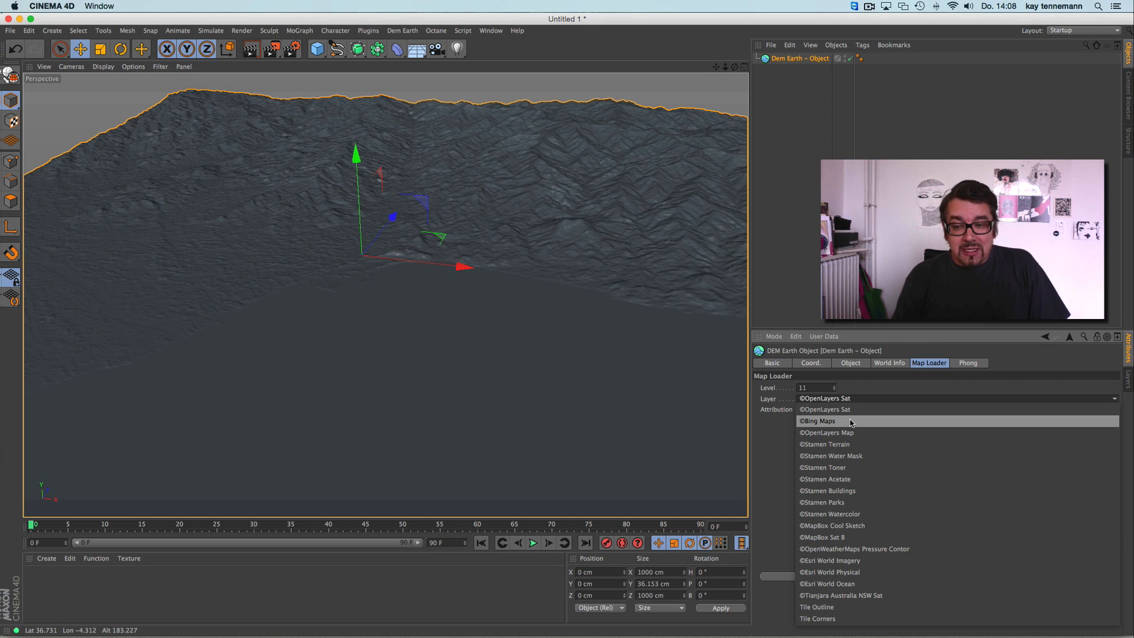
click(831, 421)
click(892, 578)
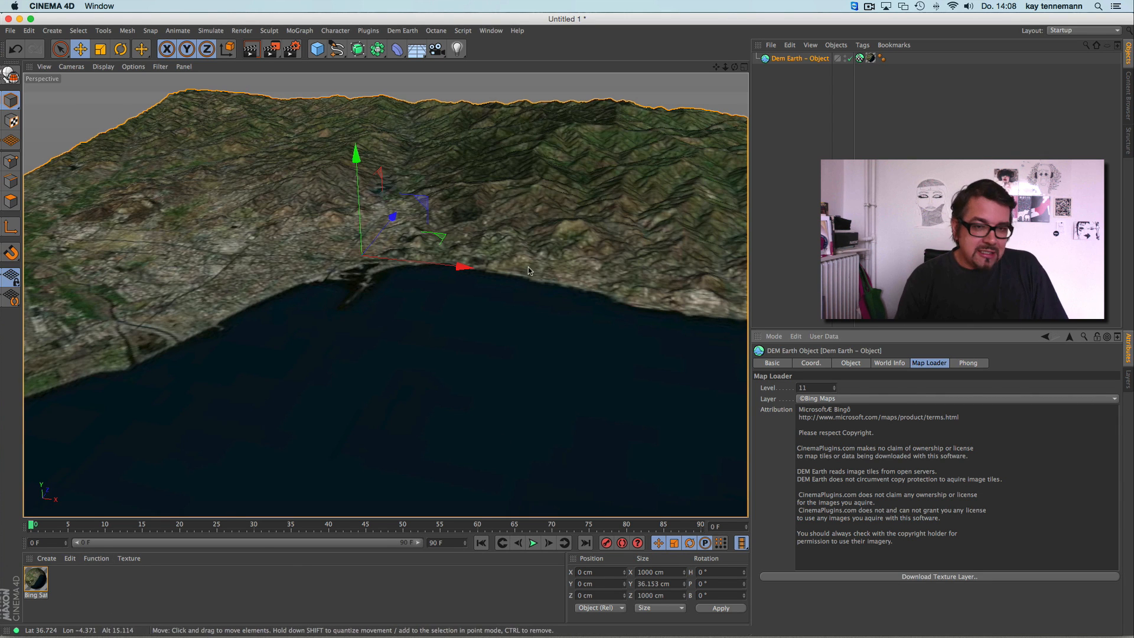
Examine the sharpness of the satellite texture on the mountains and around the harbour up close.
mouse_move(528, 267)
alt+mouse_down()
mouse_move(519, 316)
mouse_move(523, 281)
alt+mouse_up()
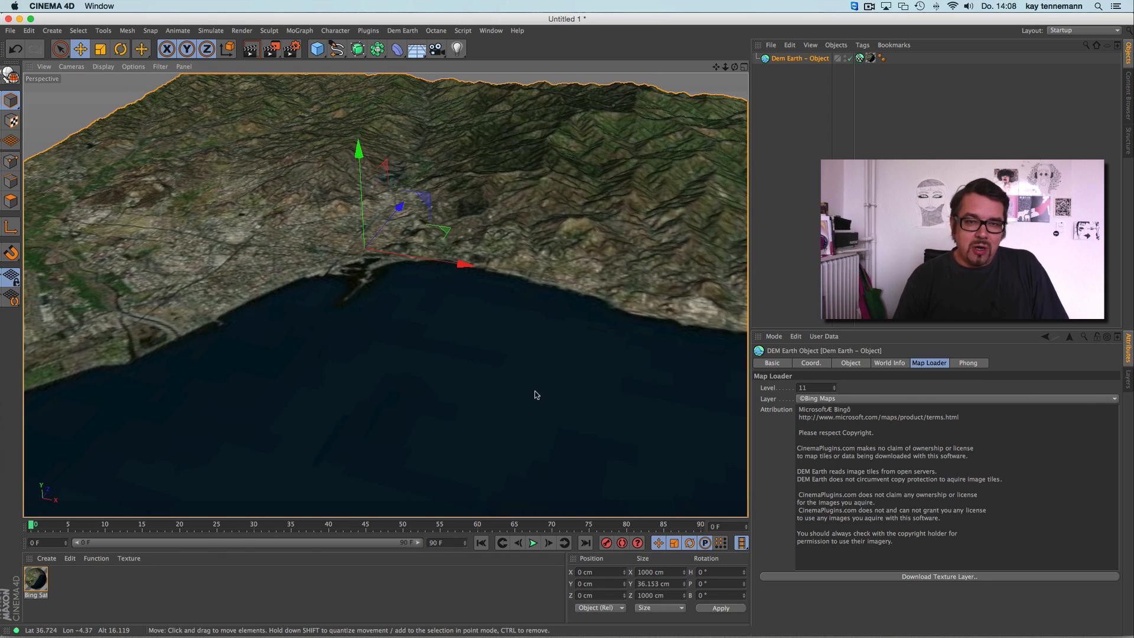
alt+drag(542, 344, 529, 322)
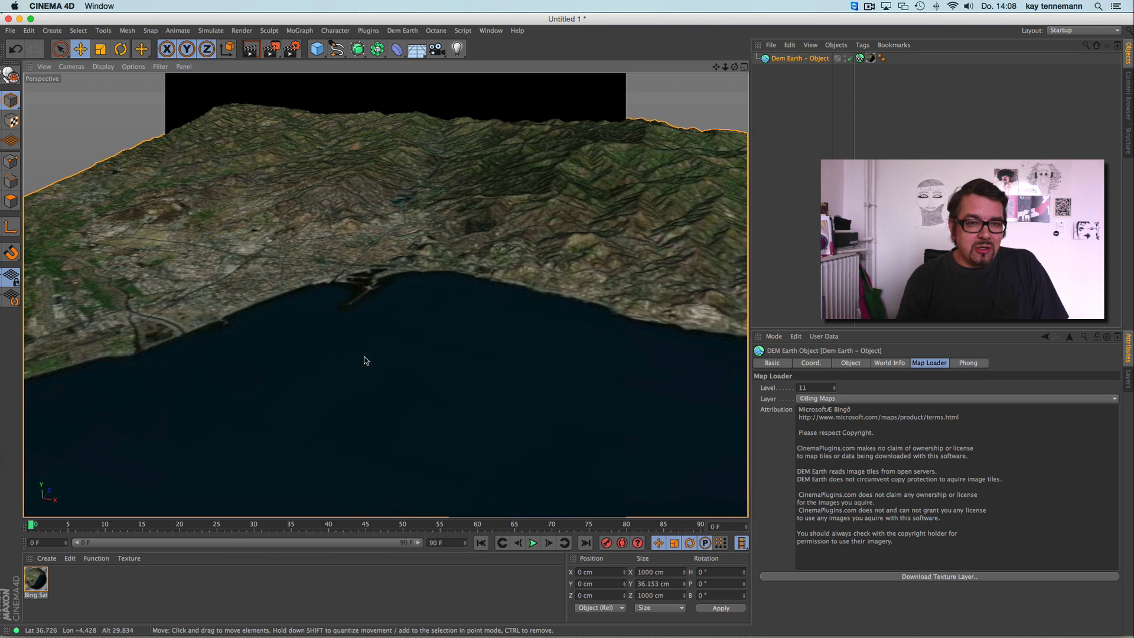
alt+drag(362, 329, 360, 348)
alt+right_drag(313, 287, 518, 254)
alt+middle_drag(373, 228, 433, 365)
alt+drag(434, 365, 420, 335)
alt+right_drag(528, 332, 425, 362)
alt+middle_drag(536, 373, 407, 266)
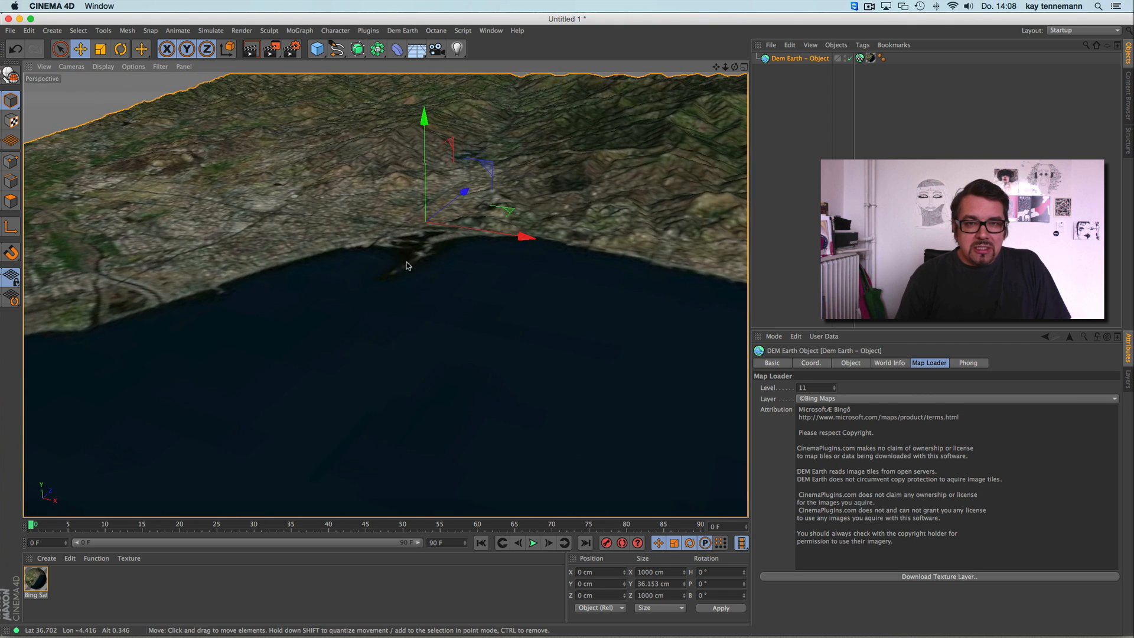
scroll(450, 314, up, 3)
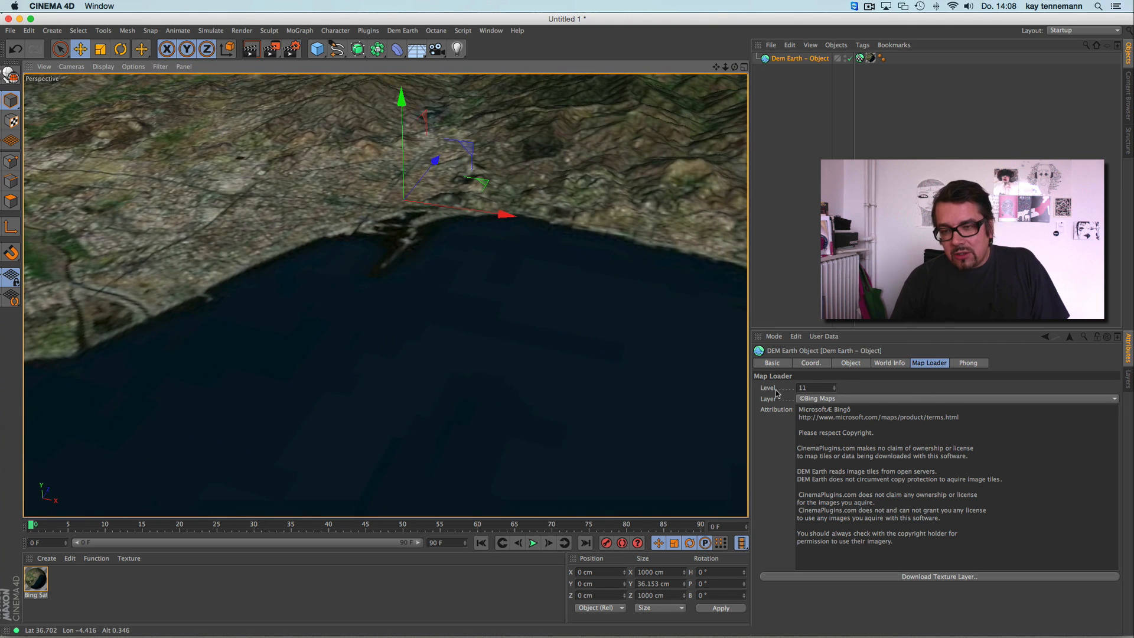
Raise the map loader level to 13 and download the Bing Maps texture layer again at this level.
click(835, 385)
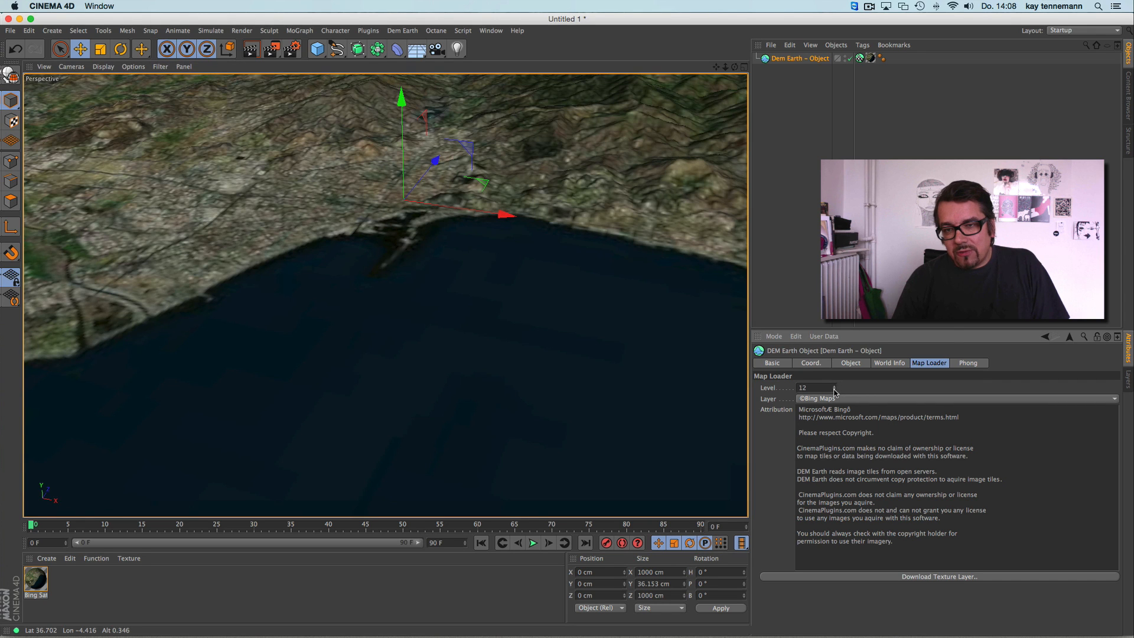
click(835, 385)
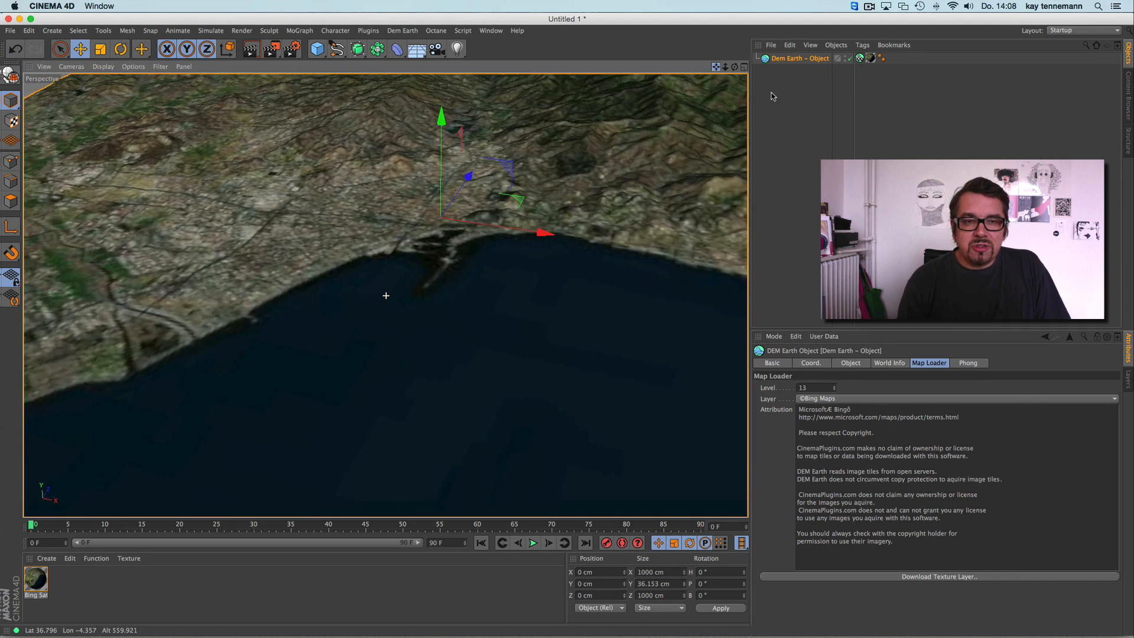
drag(773, 96, 818, 133)
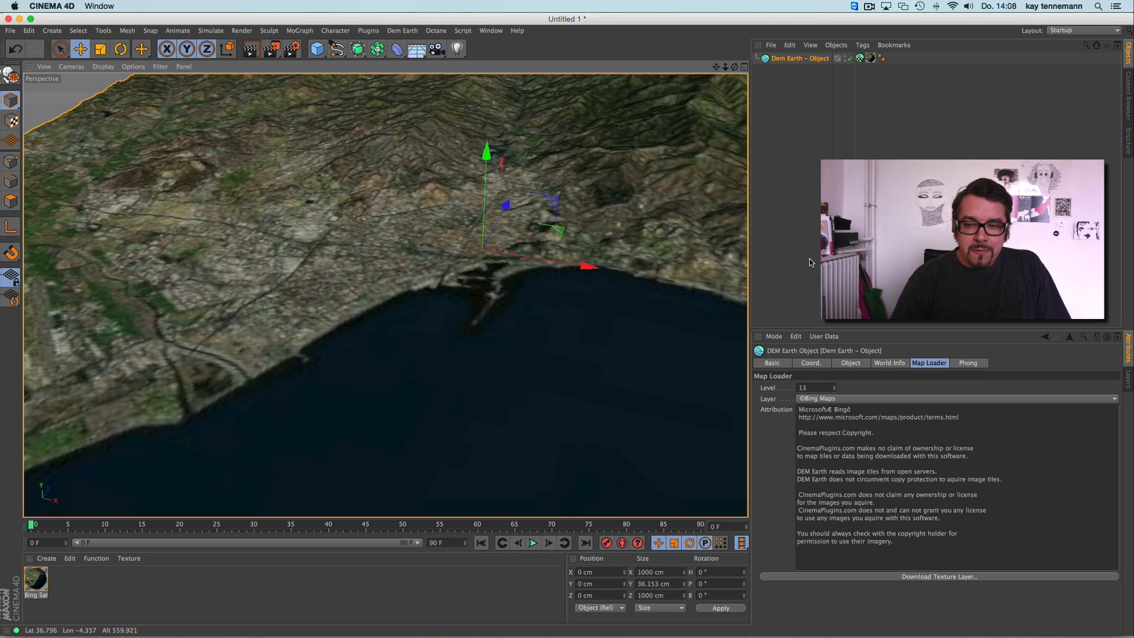
click(831, 576)
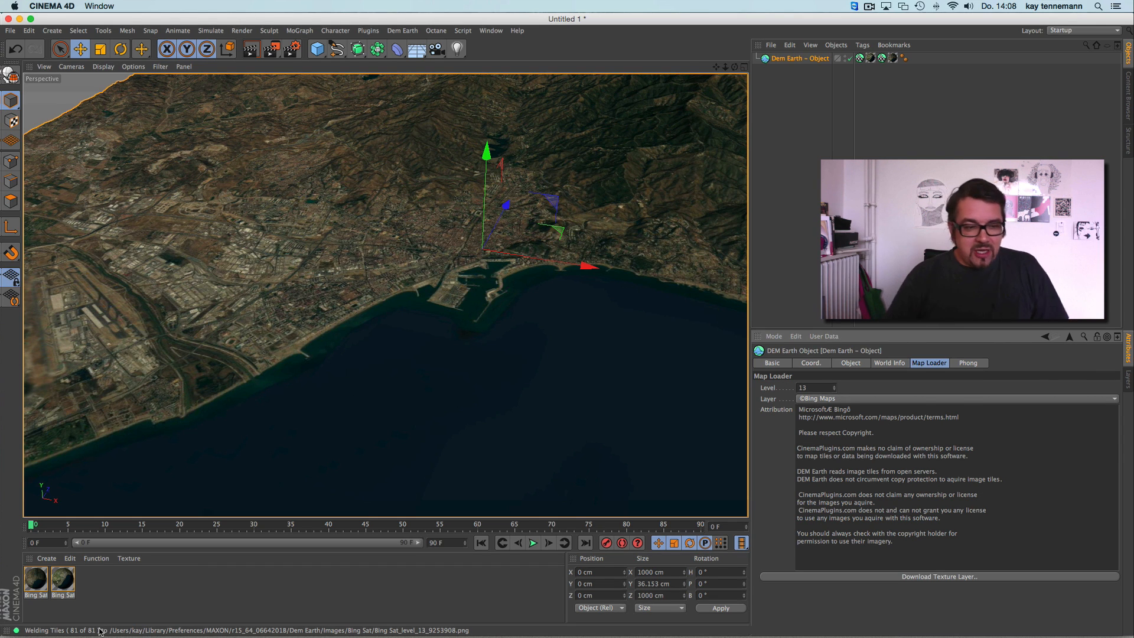
Compare the texture resolutions of the two Bing Sat materials in the Material Editor, and close the editor.
double_click(45, 578)
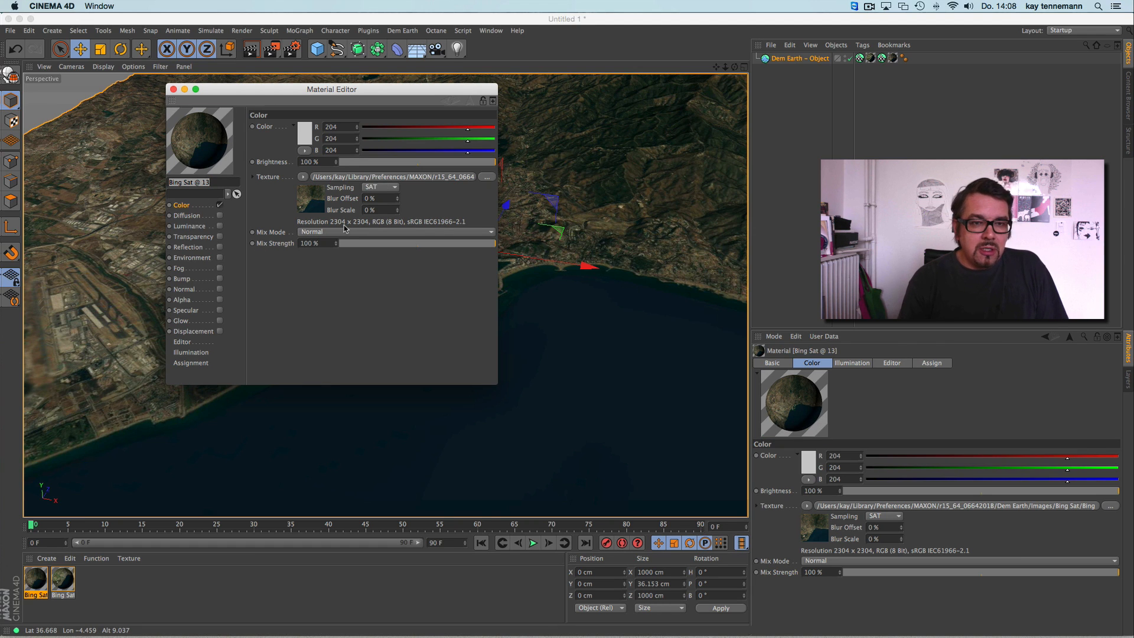
click(62, 578)
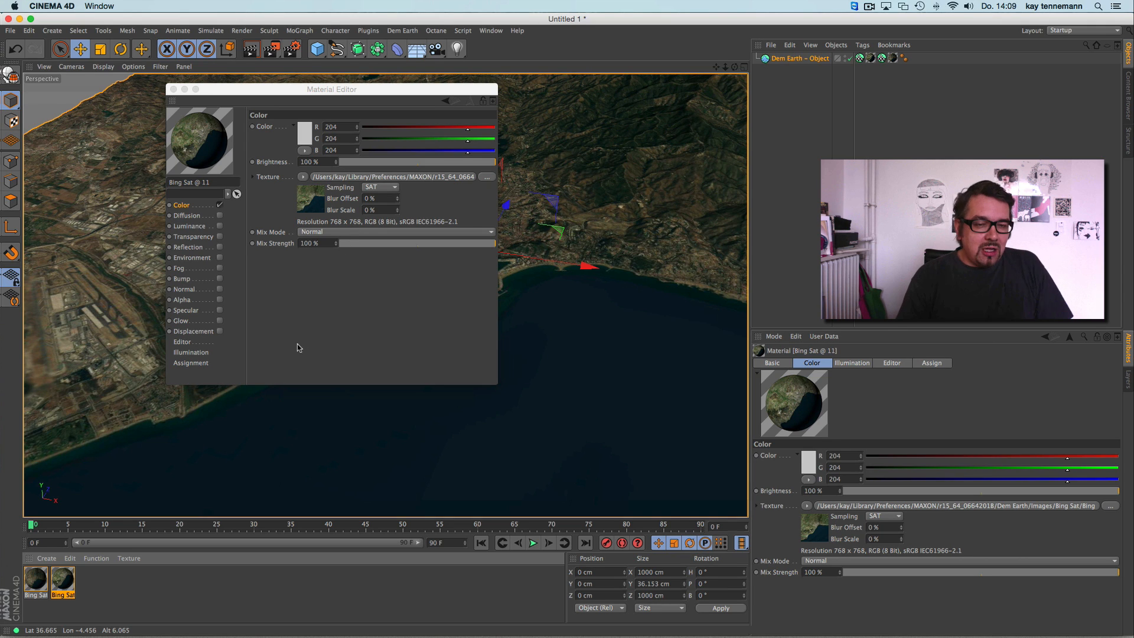
click(36, 582)
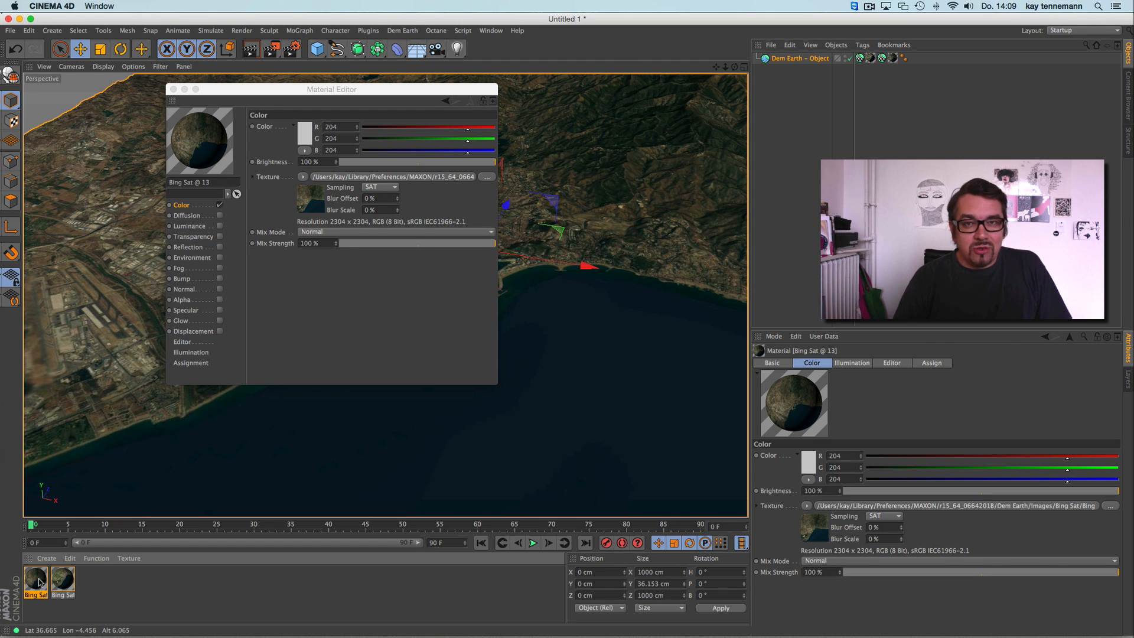
click(173, 89)
Add a Physical Sky to the scene and render the perspective view of the textured coast.
mouse_move(735, 66)
mouse_down()
mouse_move(703, 153)
mouse_move(685, 130)
mouse_move(670, 53)
mouse_move(714, 75)
mouse_move(718, 100)
mouse_move(647, 93)
mouse_move(668, 56)
mouse_move(678, 132)
mouse_move(699, 149)
mouse_move(746, 76)
mouse_move(737, 46)
mouse_move(734, 69)
mouse_move(712, 72)
mouse_up()
alt+middle_drag(407, 342, 685, 337)
alt+right_drag(321, 359, 544, 321)
alt+drag(438, 362, 417, 307)
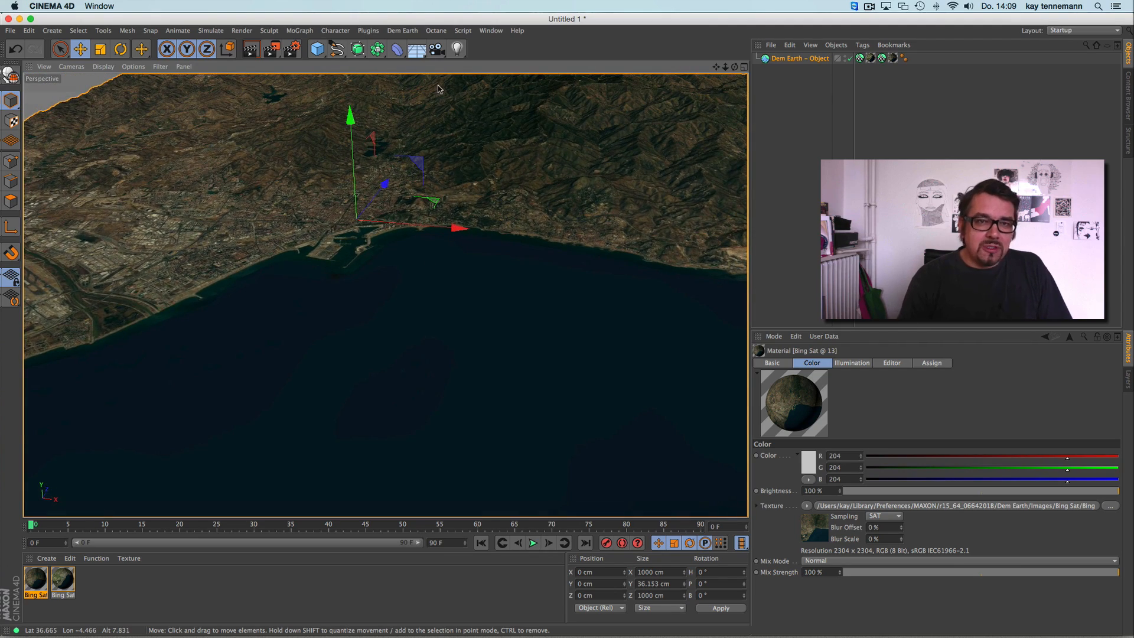
drag(419, 49, 569, 61)
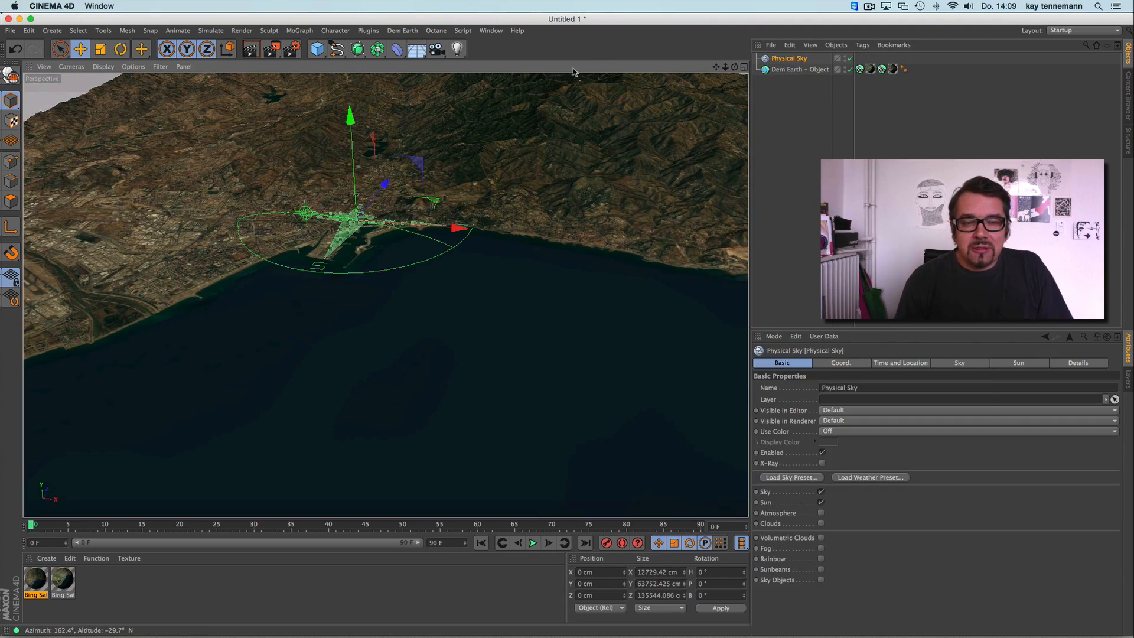
mouse_move(734, 67)
mouse_down()
mouse_move(731, 57)
mouse_move(723, 76)
mouse_up()
click(251, 50)
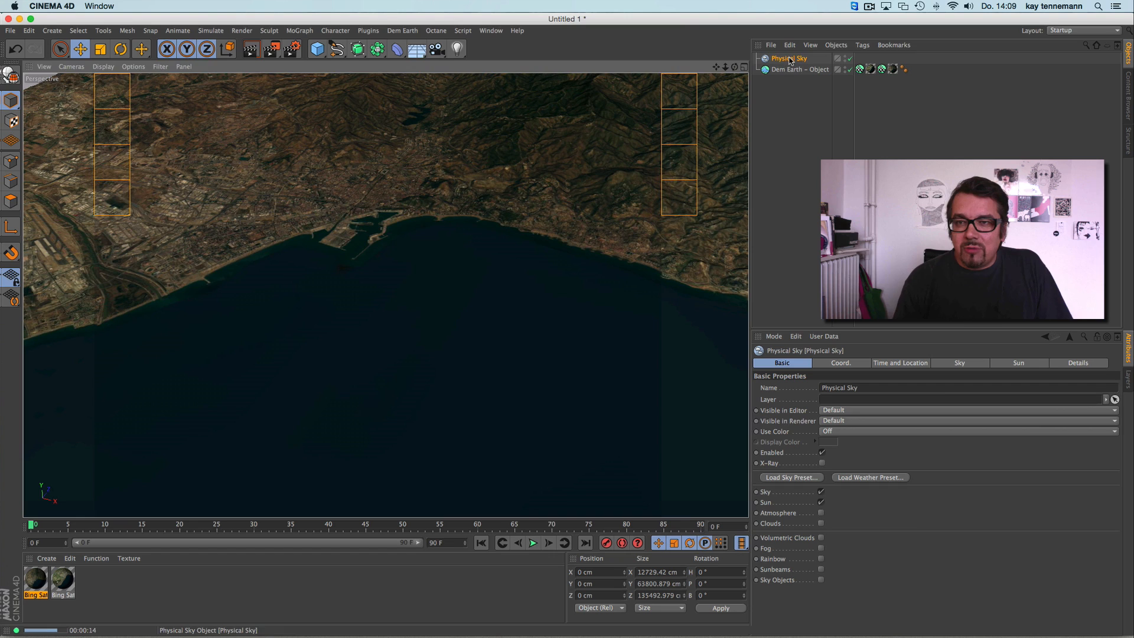
Set the Physical Sky's time of day to 14:00:00.
click(904, 363)
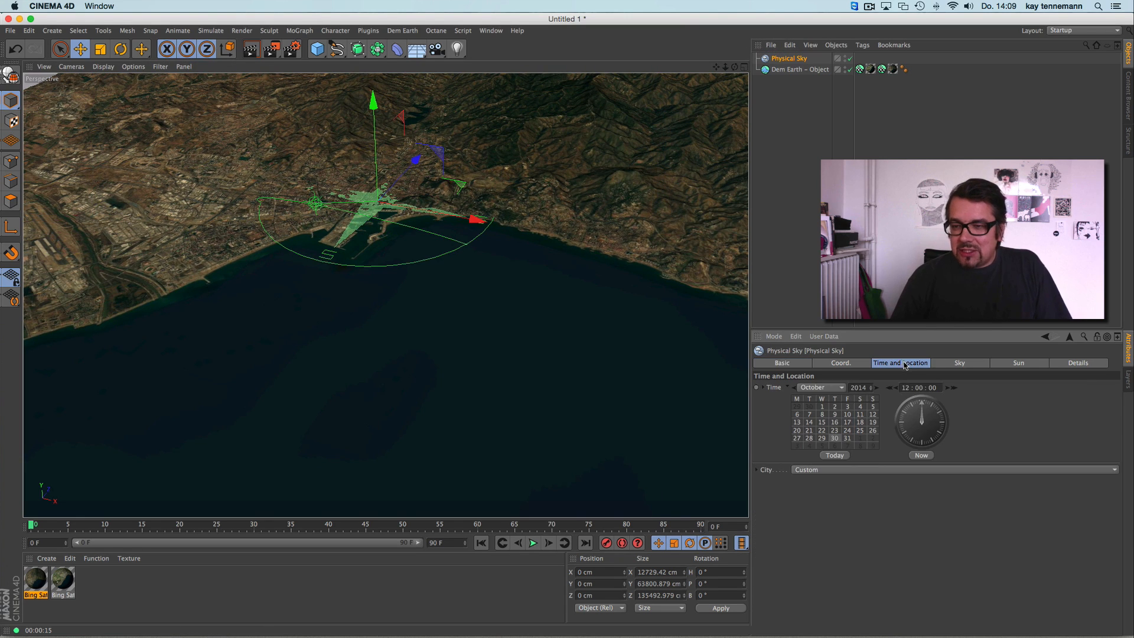
click(954, 388)
click(954, 388)
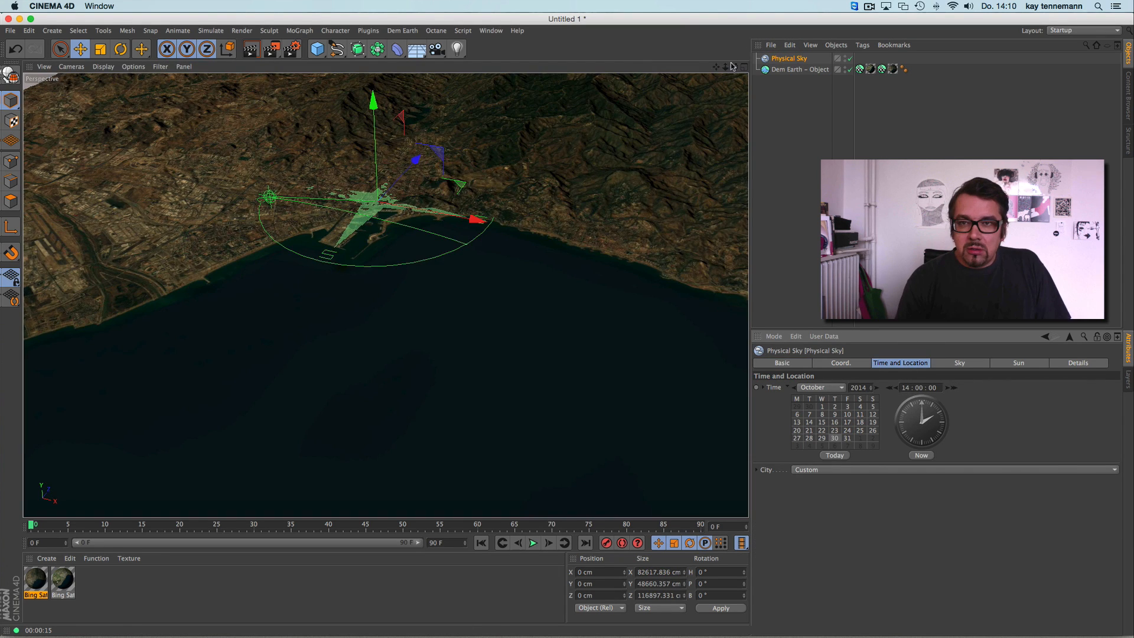
drag(732, 66, 779, 55)
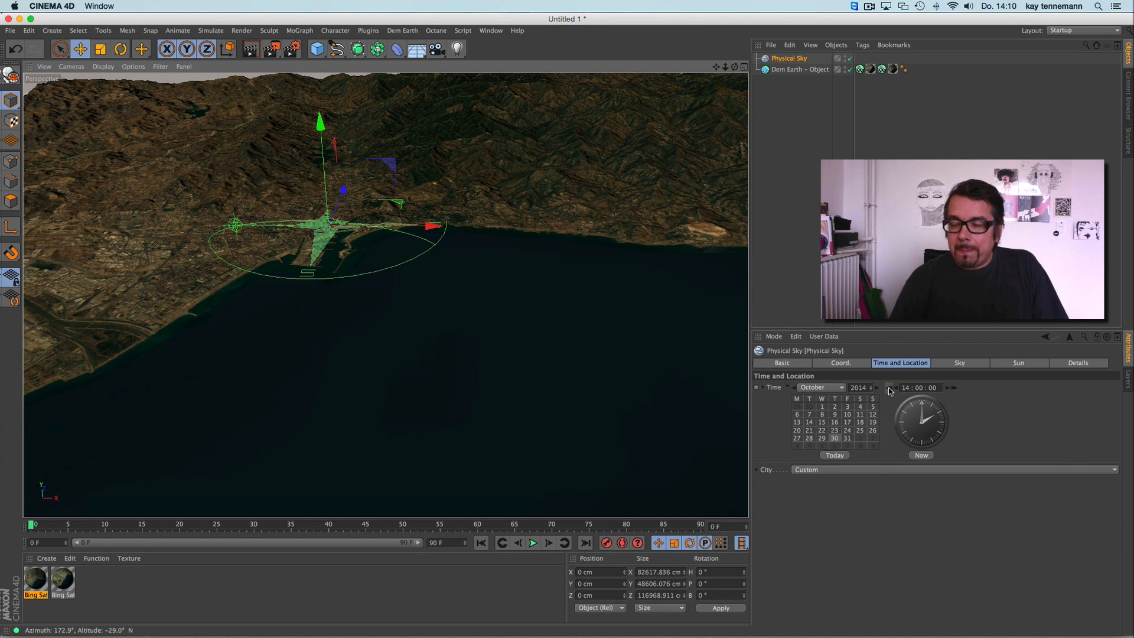
Download the Stamen Water Mask texture layer for the Dem Earth object at level 13.
click(811, 70)
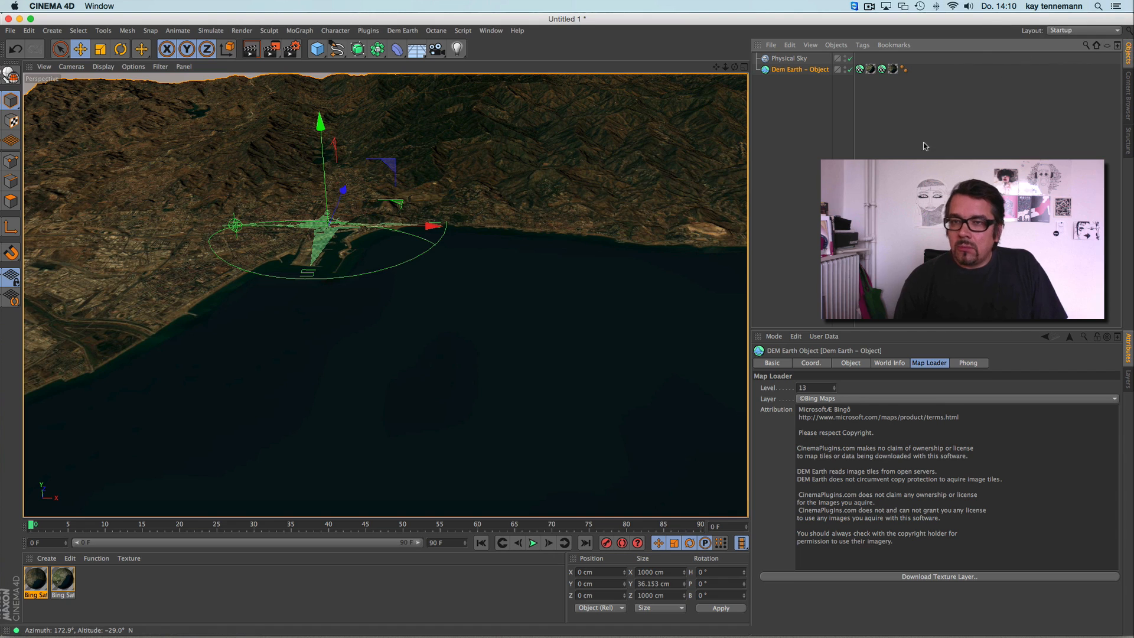
click(830, 399)
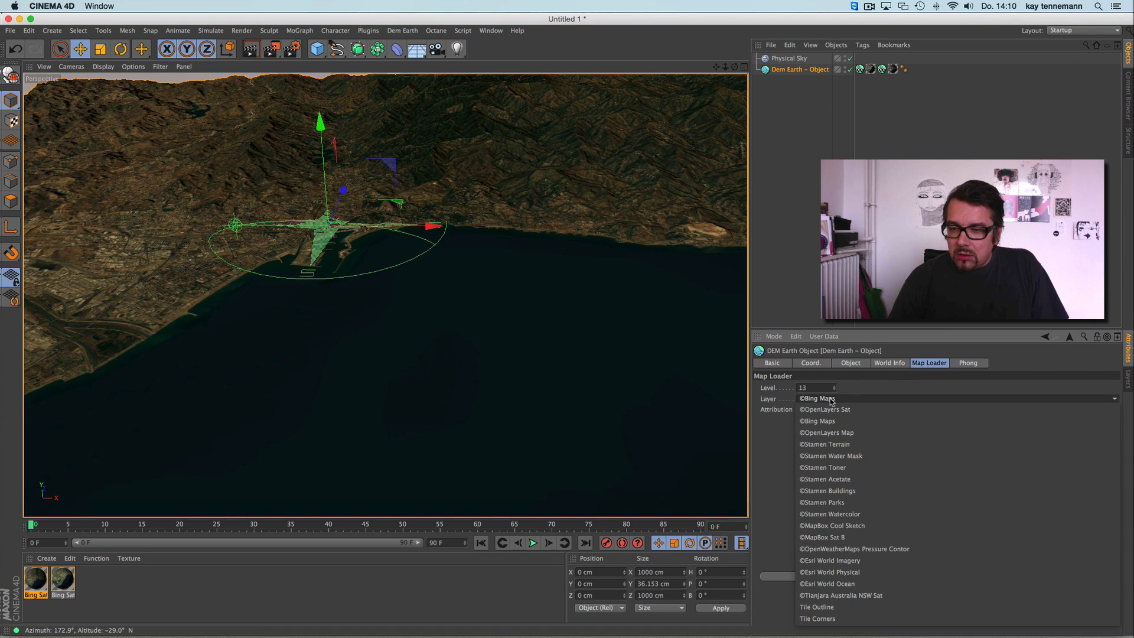
click(840, 457)
click(819, 576)
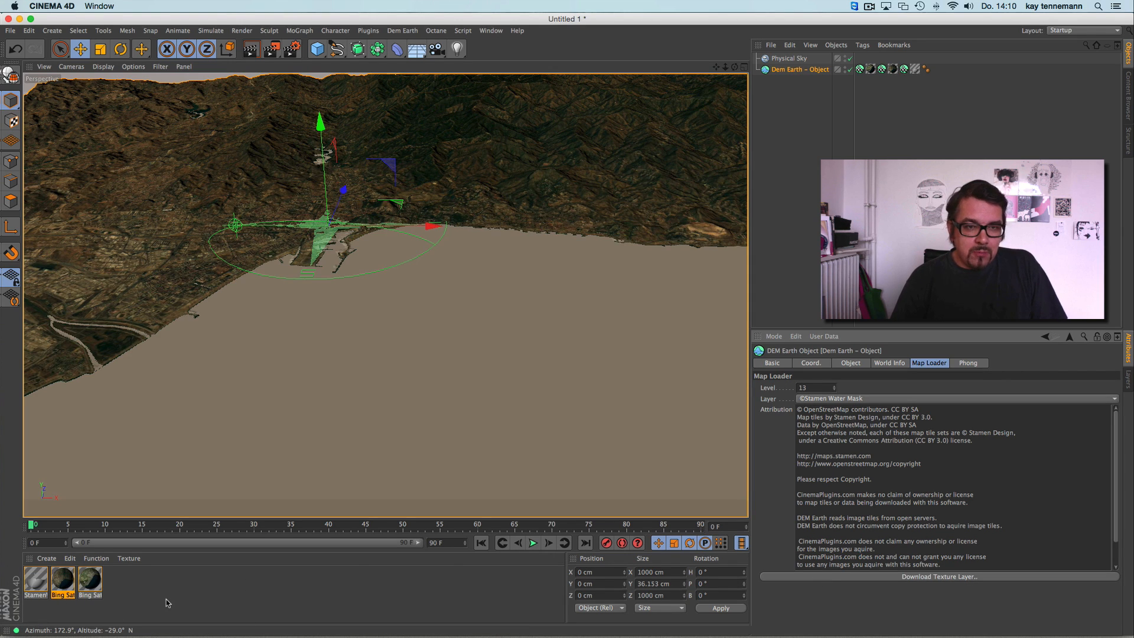
Open the StamenWaterMask @ 13 material from its texture tag and examine its alpha channel settings.
click(904, 70)
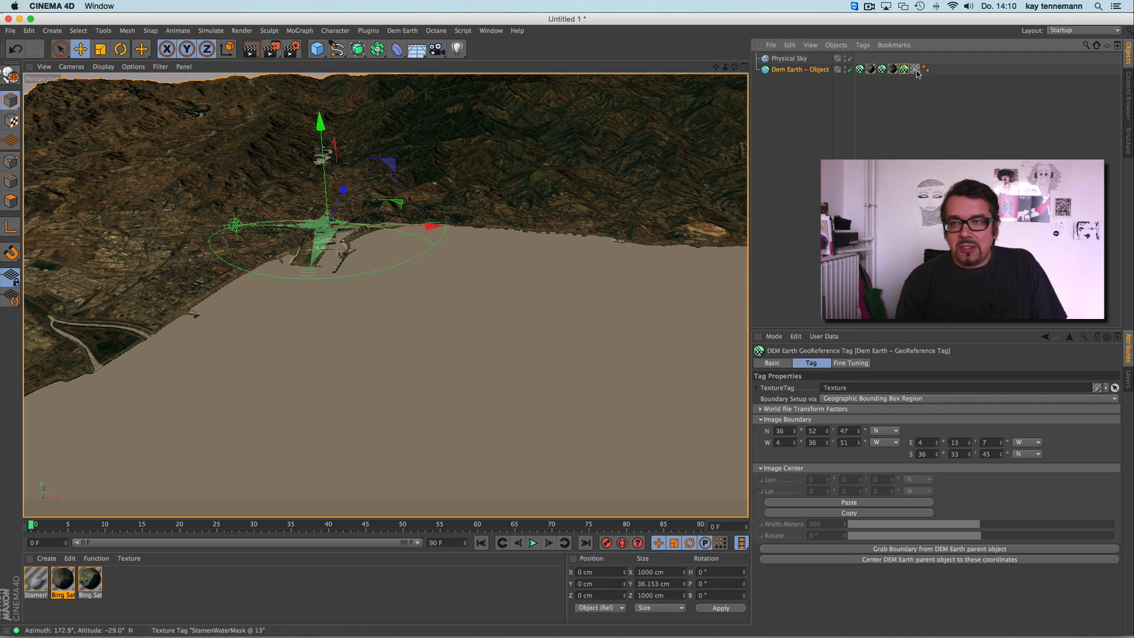
double_click(916, 70)
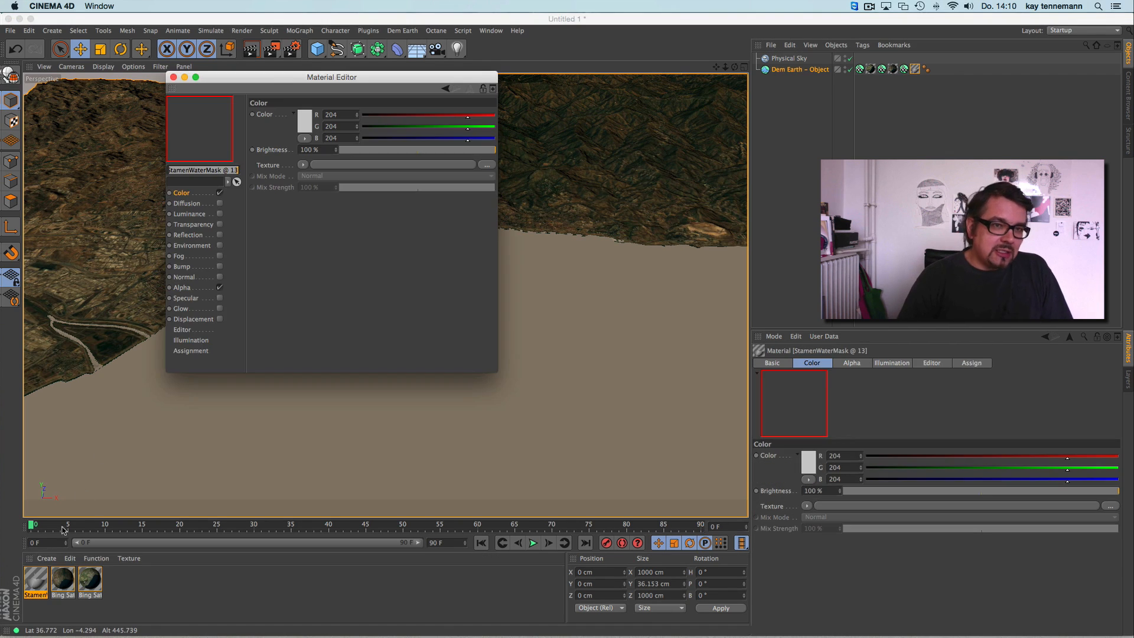
drag(280, 79, 495, 148)
click(401, 358)
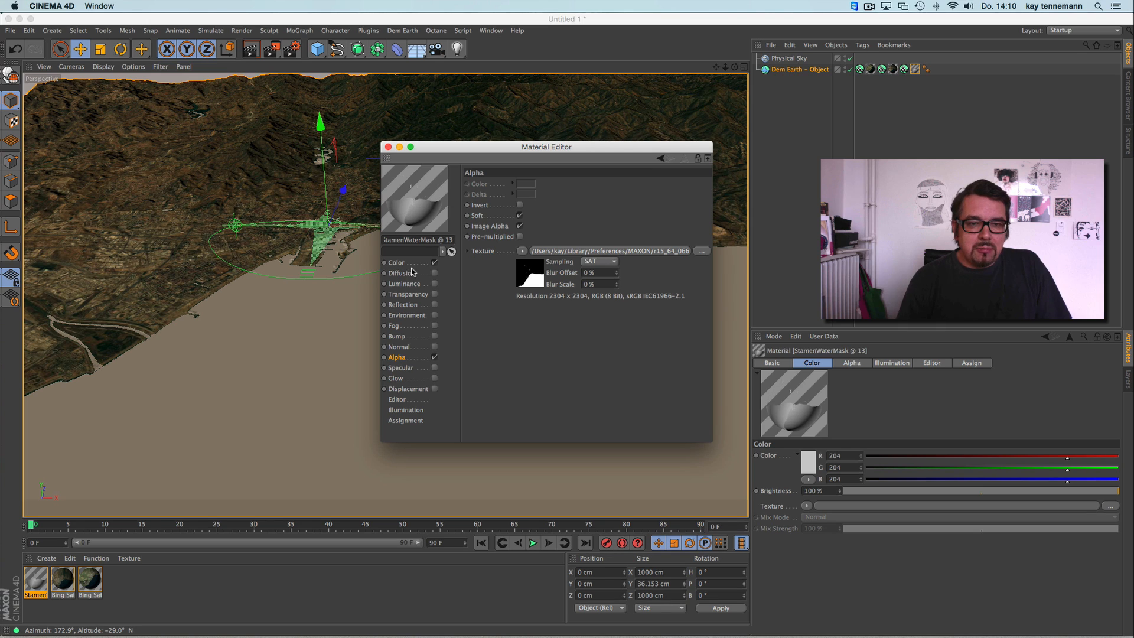
Set the StamenWaterMask @ 13 material's color to a light blue of R 103, G 160, B 204.
click(433, 264)
click(608, 197)
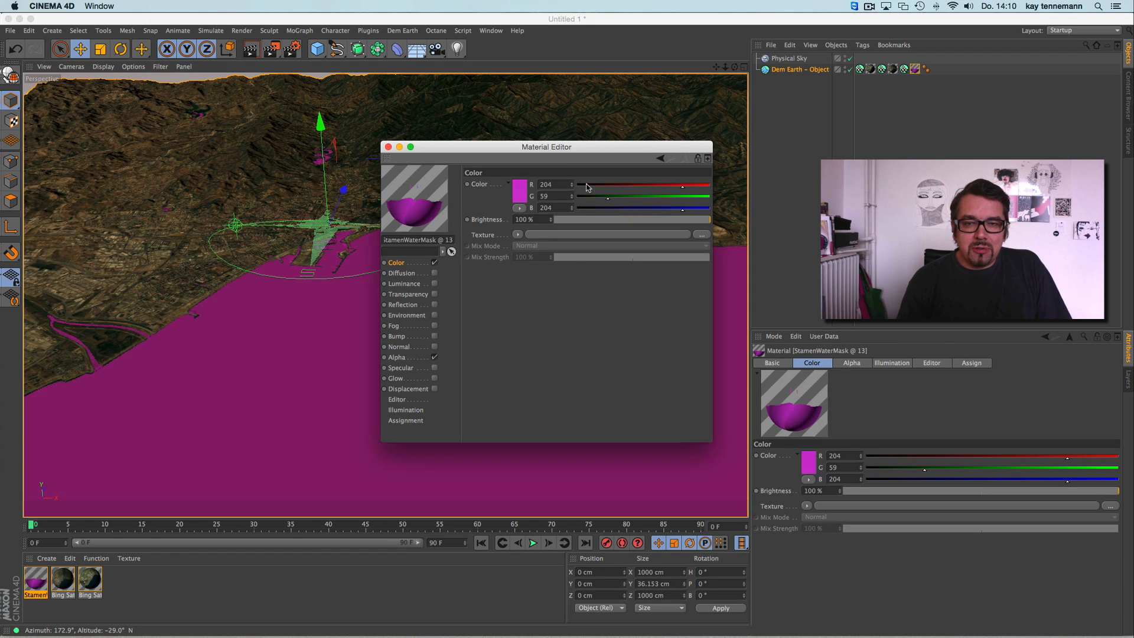
click(583, 185)
drag(554, 146, 866, 124)
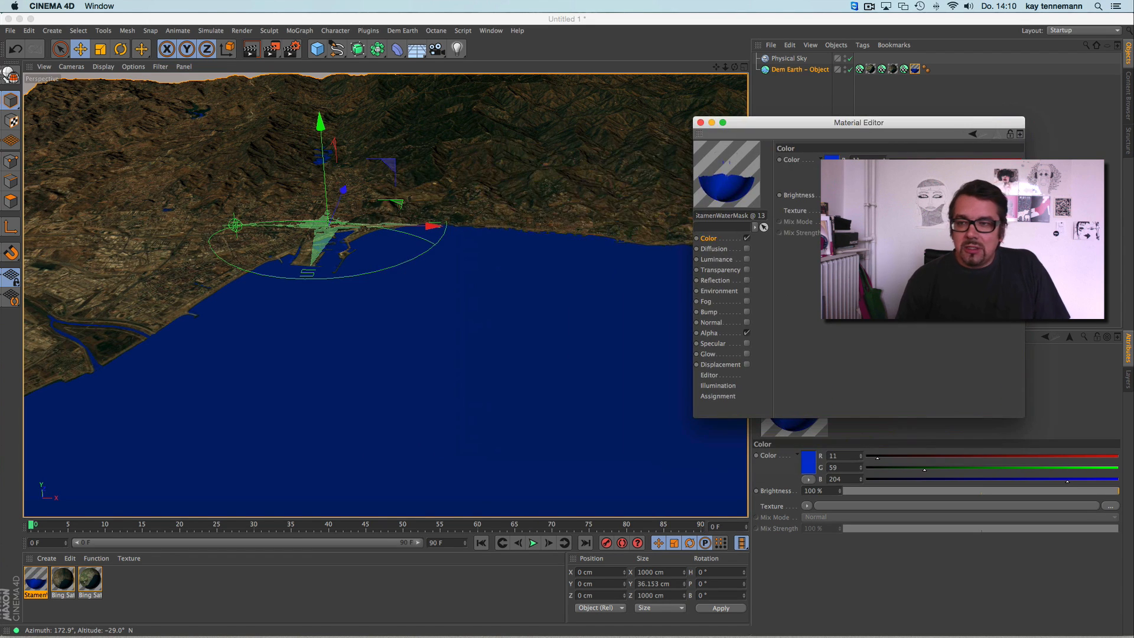
click(972, 172)
click(943, 160)
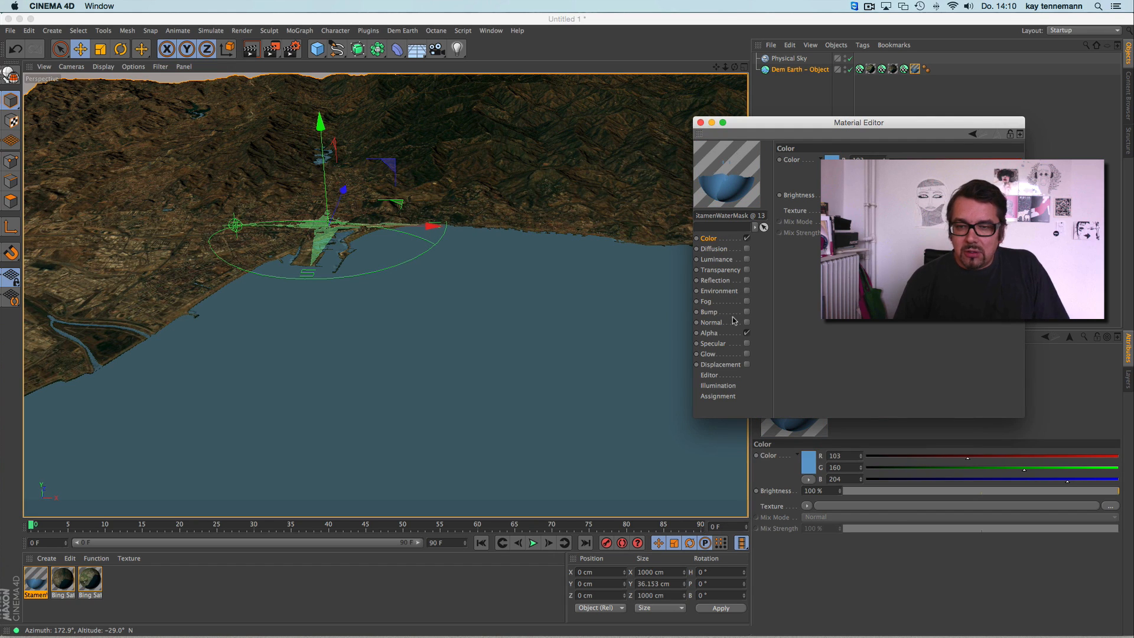
Enable the water material's bump channel with a Noise shader and open the shader's properties.
click(746, 312)
click(821, 186)
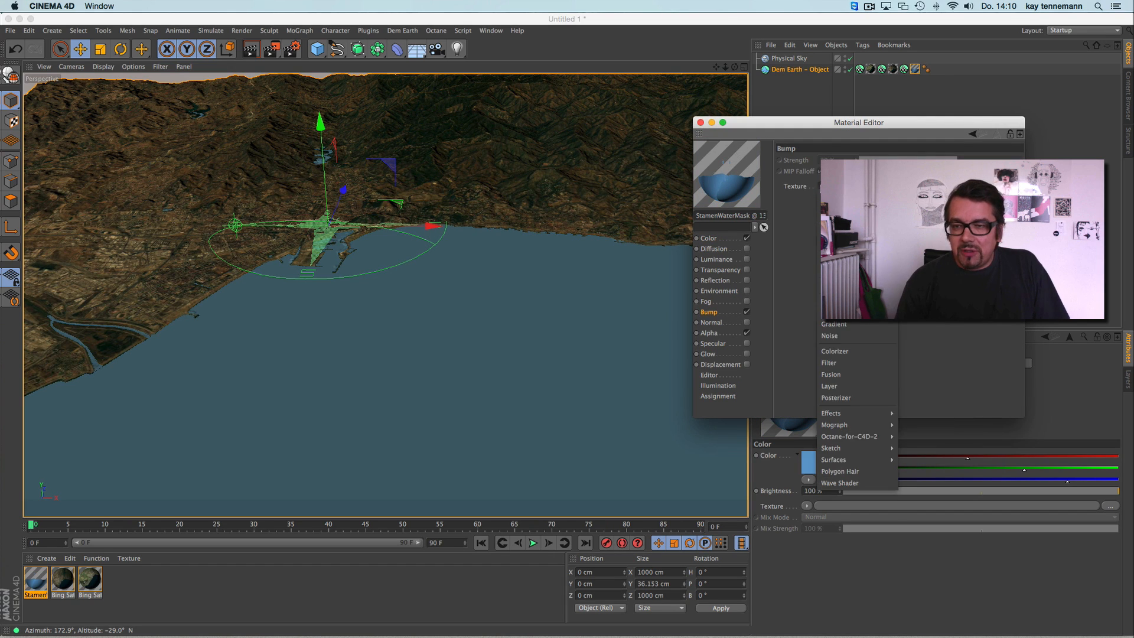
click(850, 336)
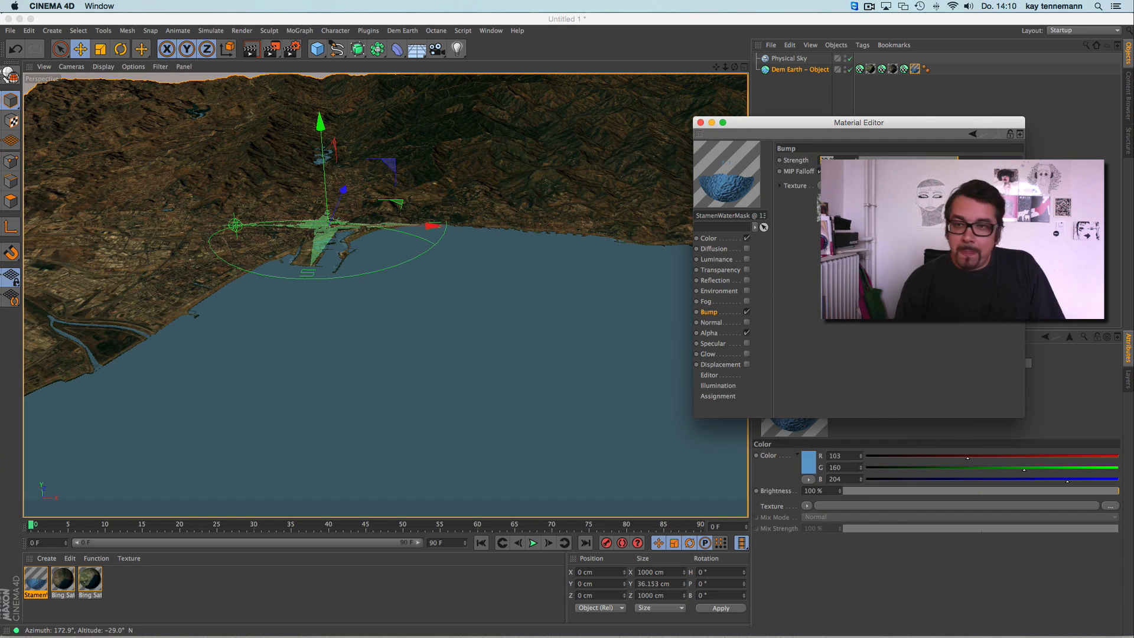
click(887, 186)
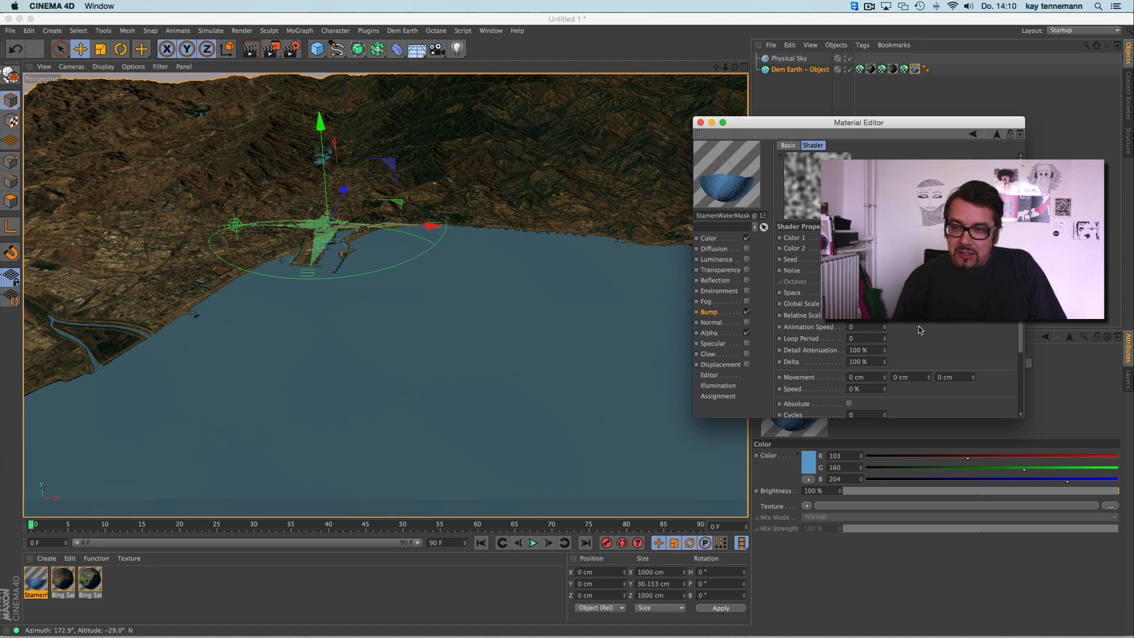
Enable the water material's reflection with a Fresnel shader in physical mode at IOR 1.333.
click(747, 281)
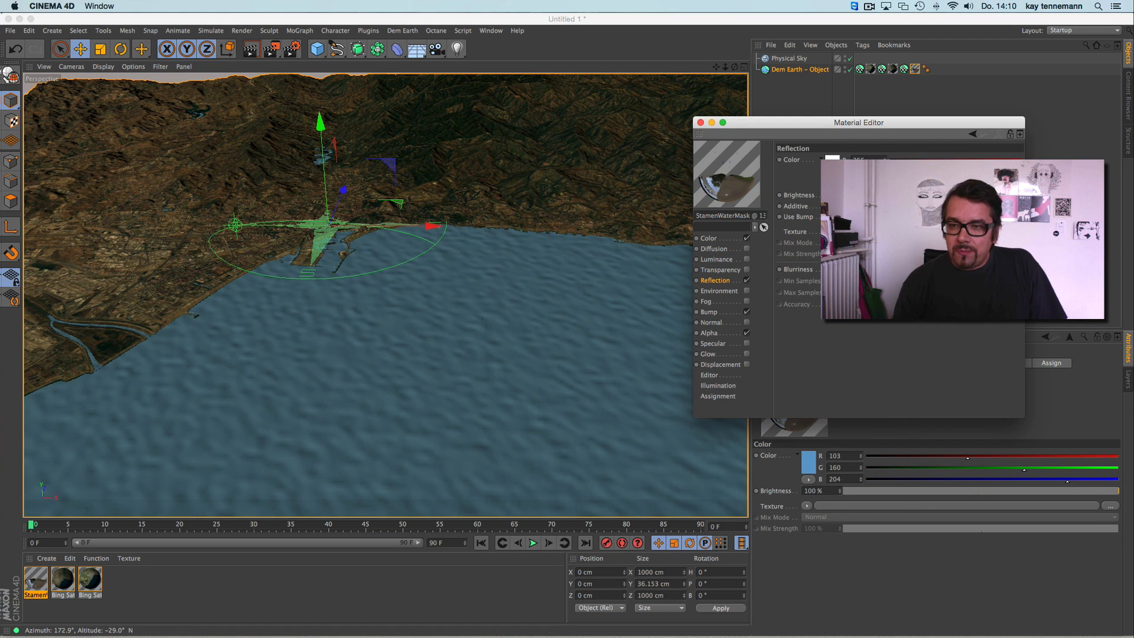
click(830, 231)
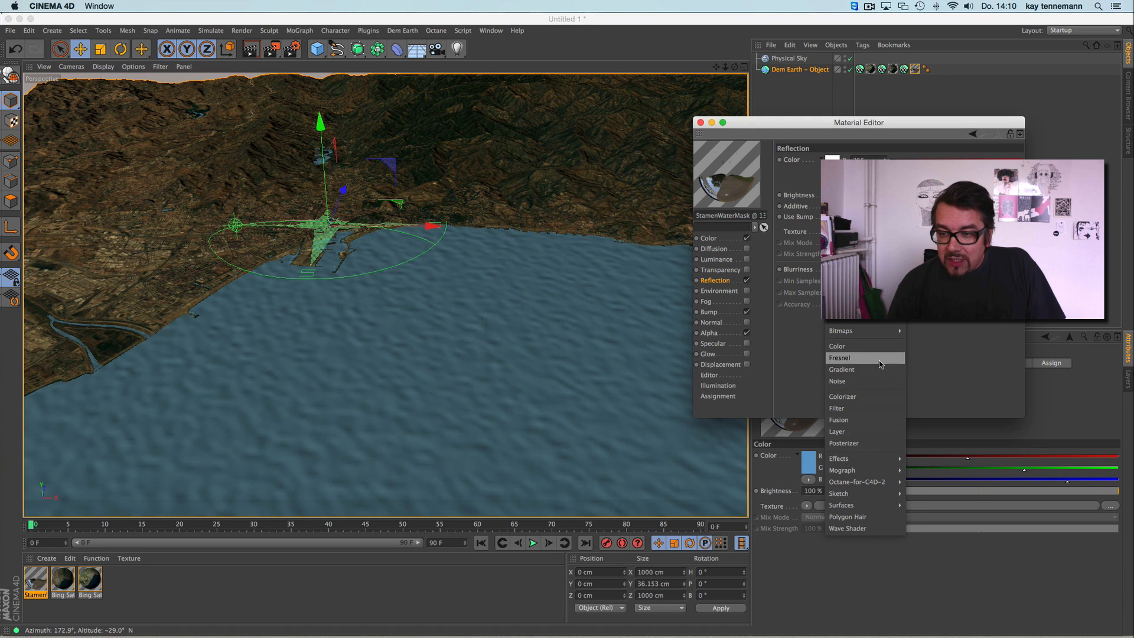
click(840, 358)
click(822, 280)
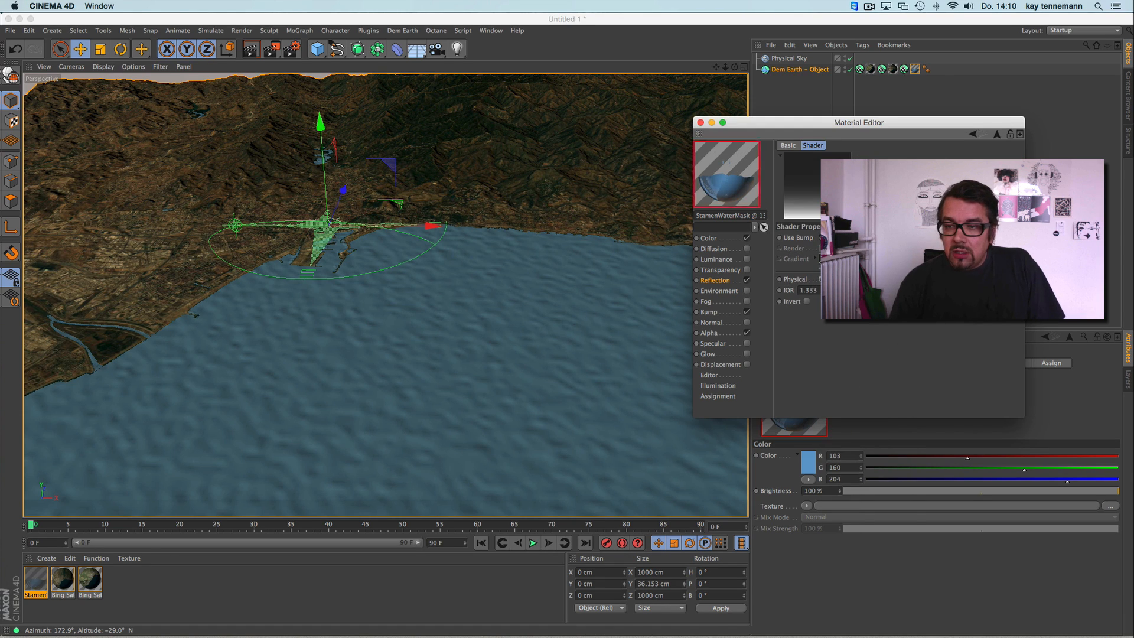
click(728, 281)
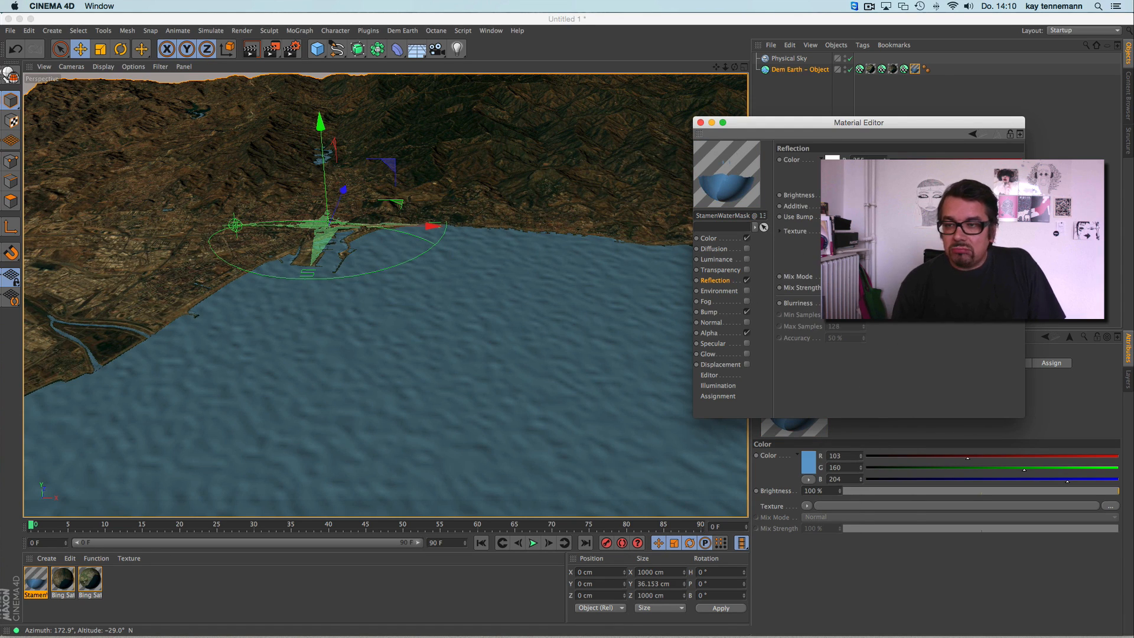
Set the water material's color brightness to 36% and slightly lower its bump strength.
click(721, 240)
drag(948, 195, 924, 195)
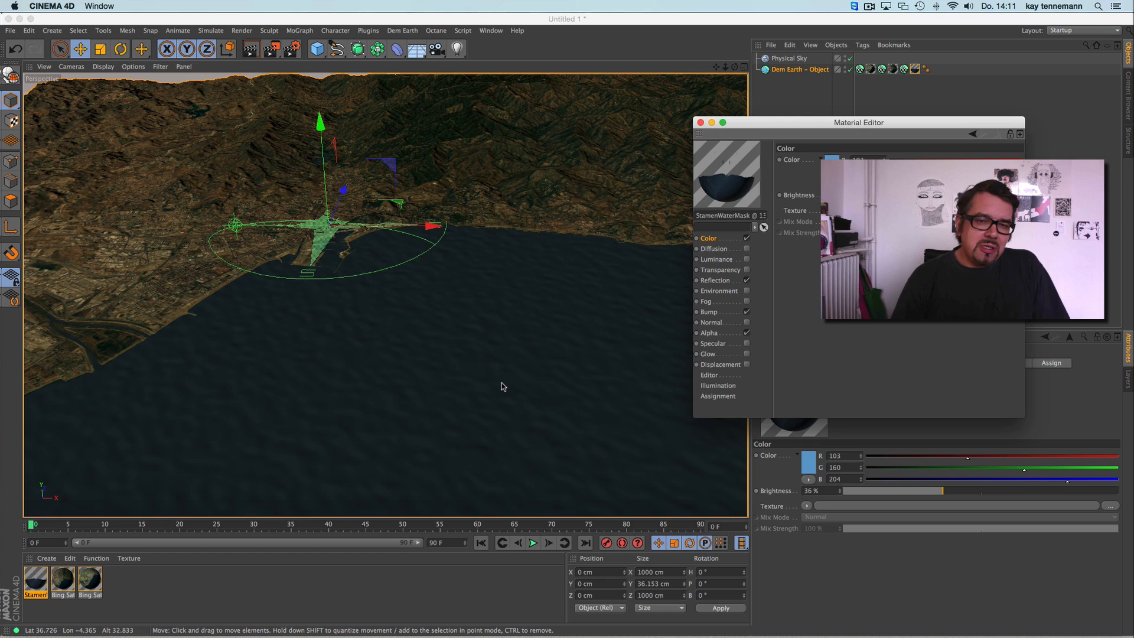
click(722, 313)
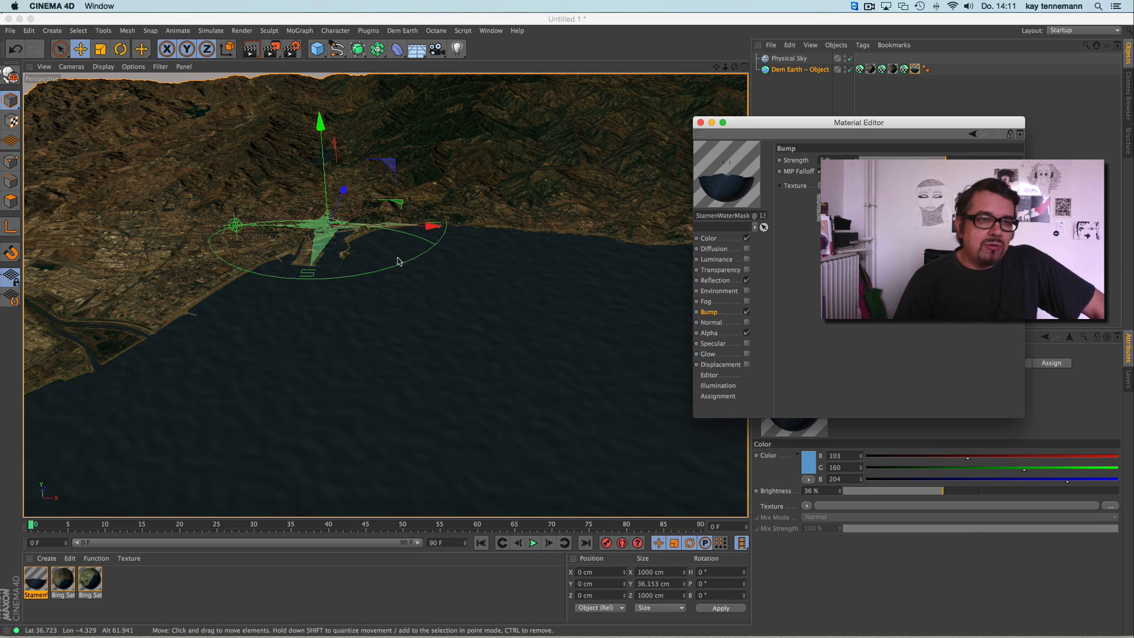
Enable noise display in the perspective viewport and render a lower-angle view of the coast with the water material.
click(138, 68)
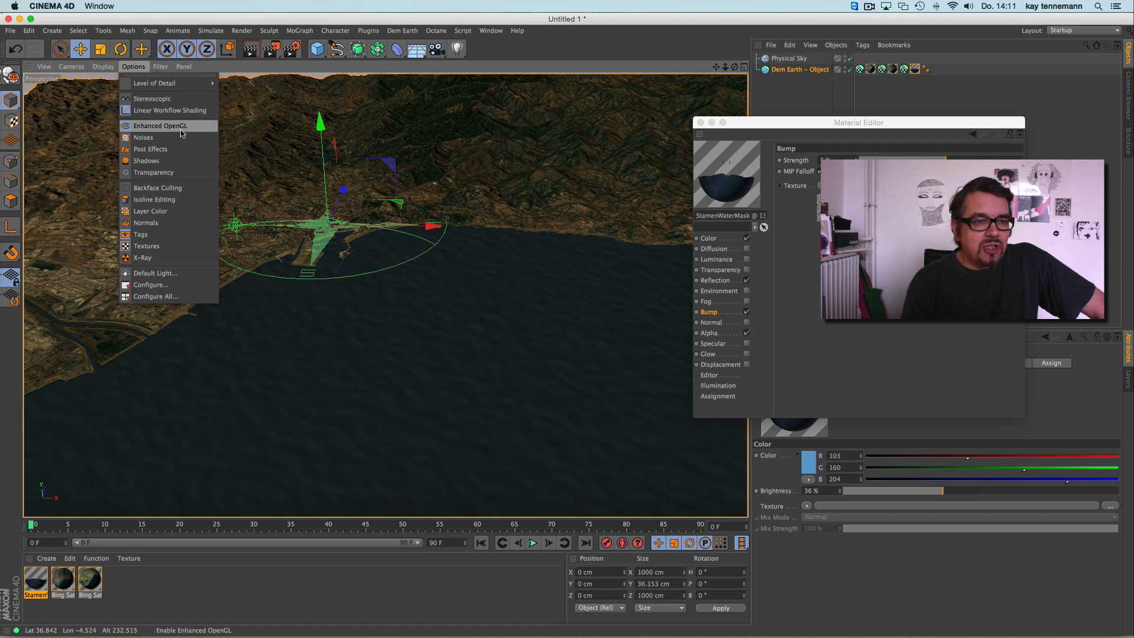
click(147, 140)
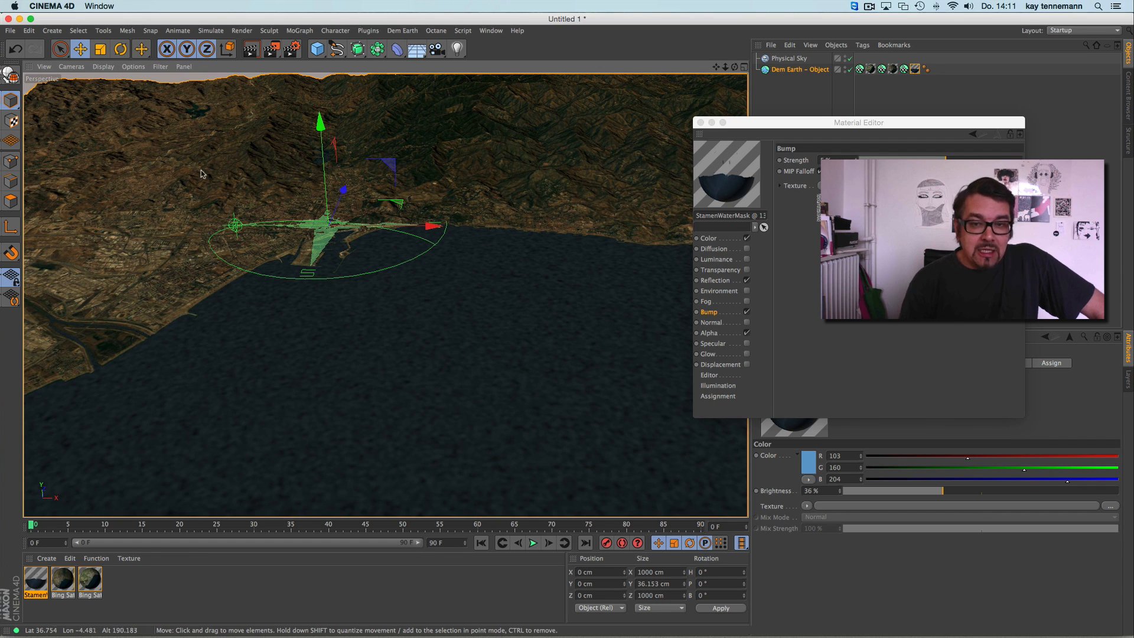
alt+drag(245, 377, 599, 170)
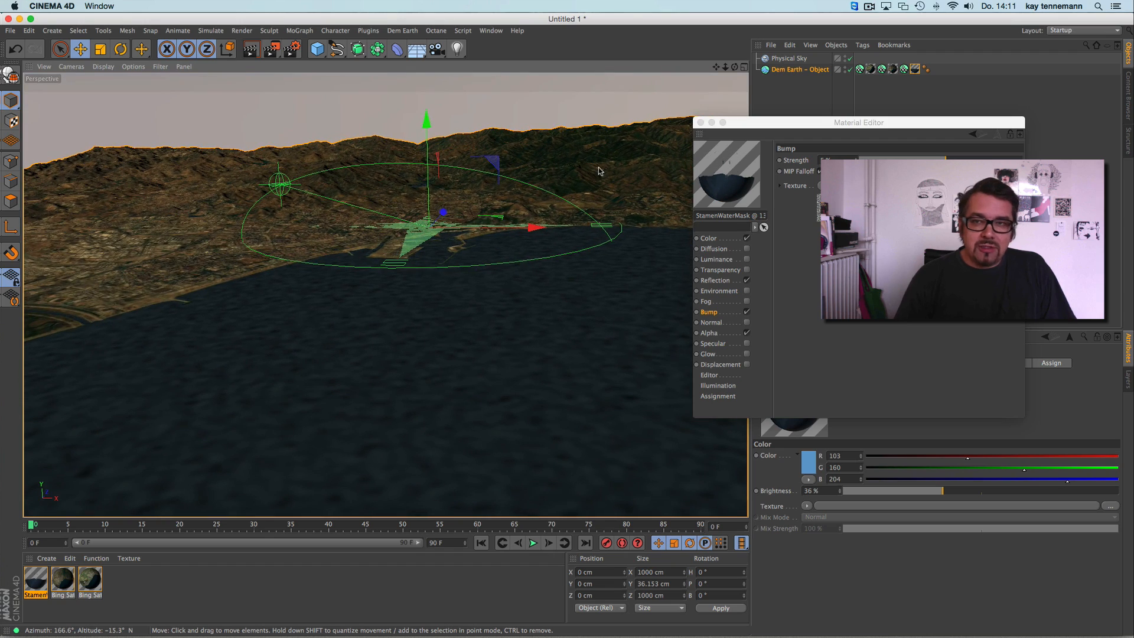
drag(728, 126, 790, 164)
mouse_move(733, 67)
right_down()
mouse_move(385, 294)
mouse_move(732, 69)
right_up()
drag(731, 72, 739, 85)
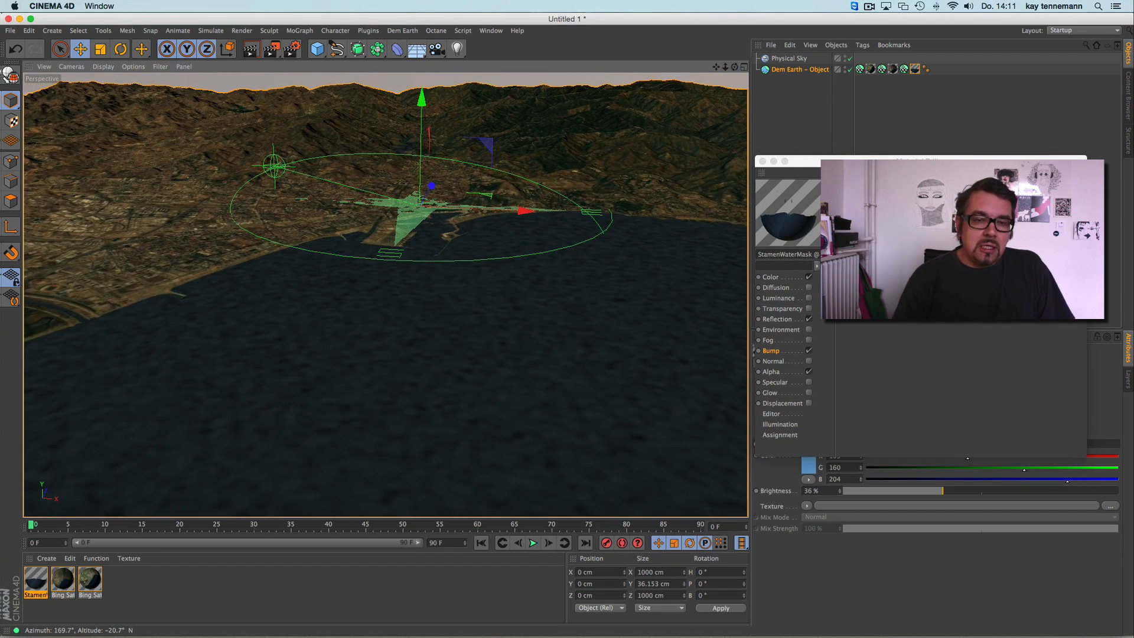
click(251, 50)
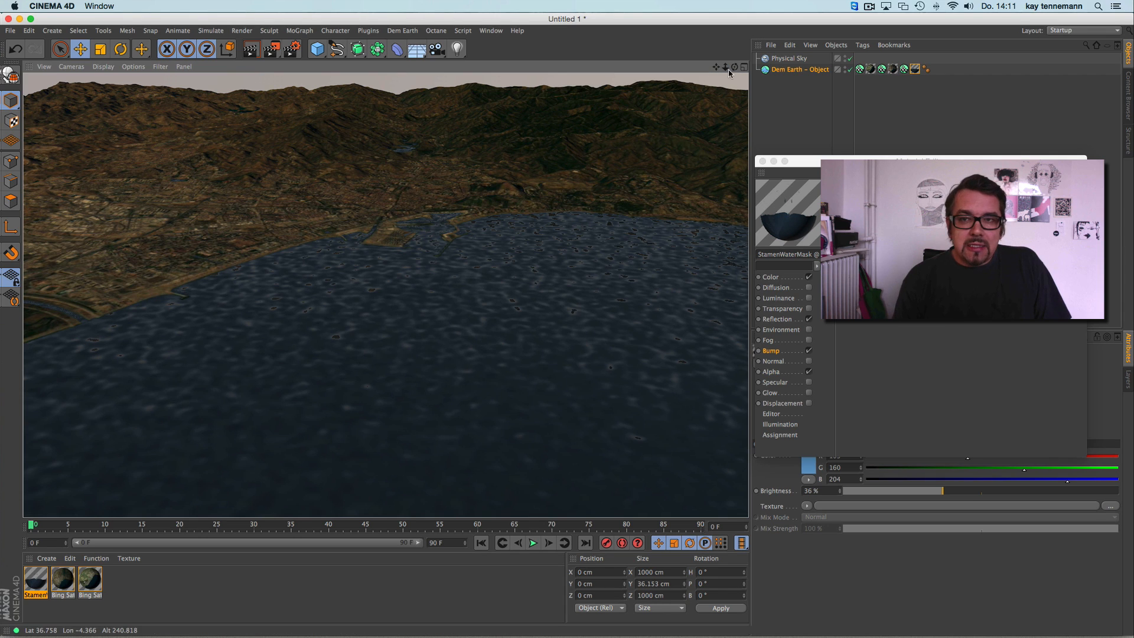
Close the Material Editor and delete all GeoReference and texture tags from the Dem Earth object.
drag(735, 67, 801, 160)
click(763, 161)
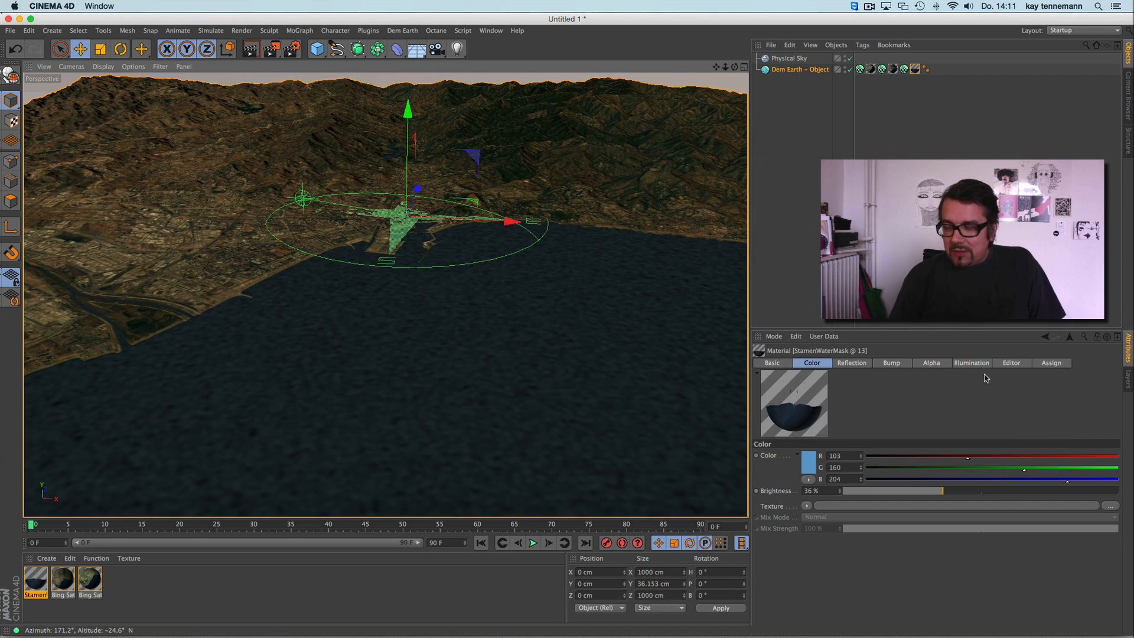
click(824, 68)
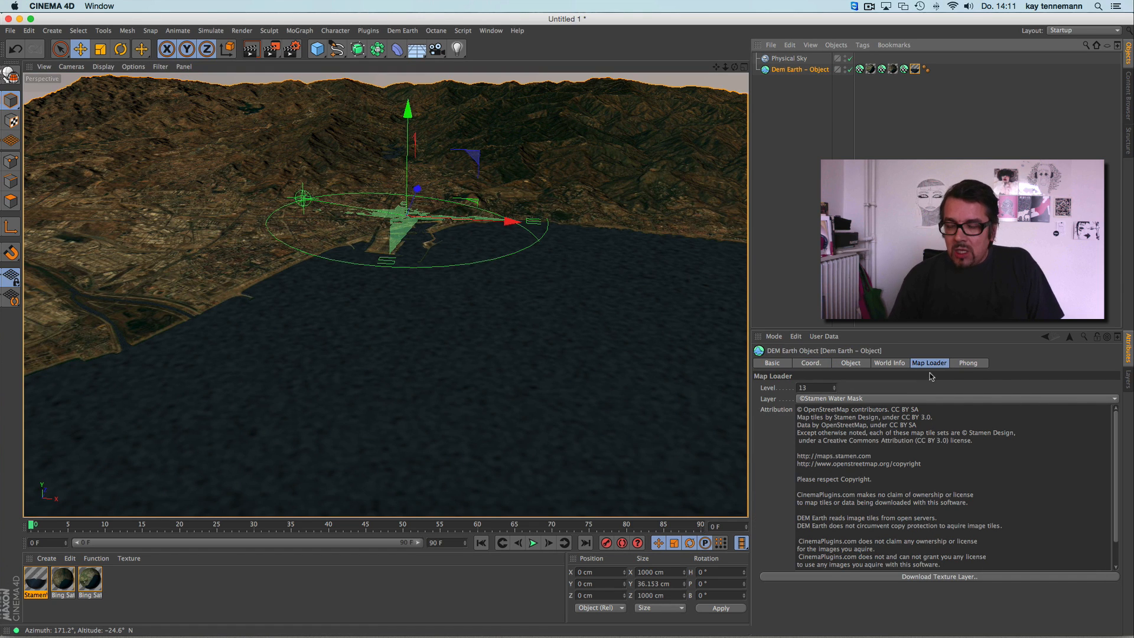
drag(857, 78, 914, 64)
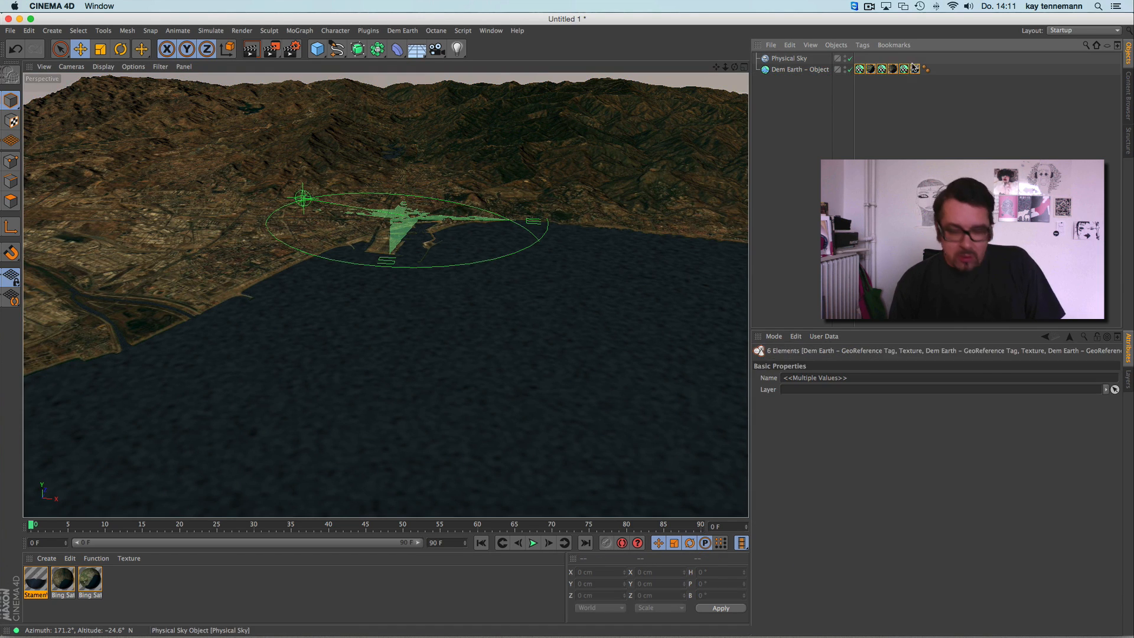
key(Delete)
Download the Stamen Buildings texture layer for the Dem Earth object at level 11.
click(908, 67)
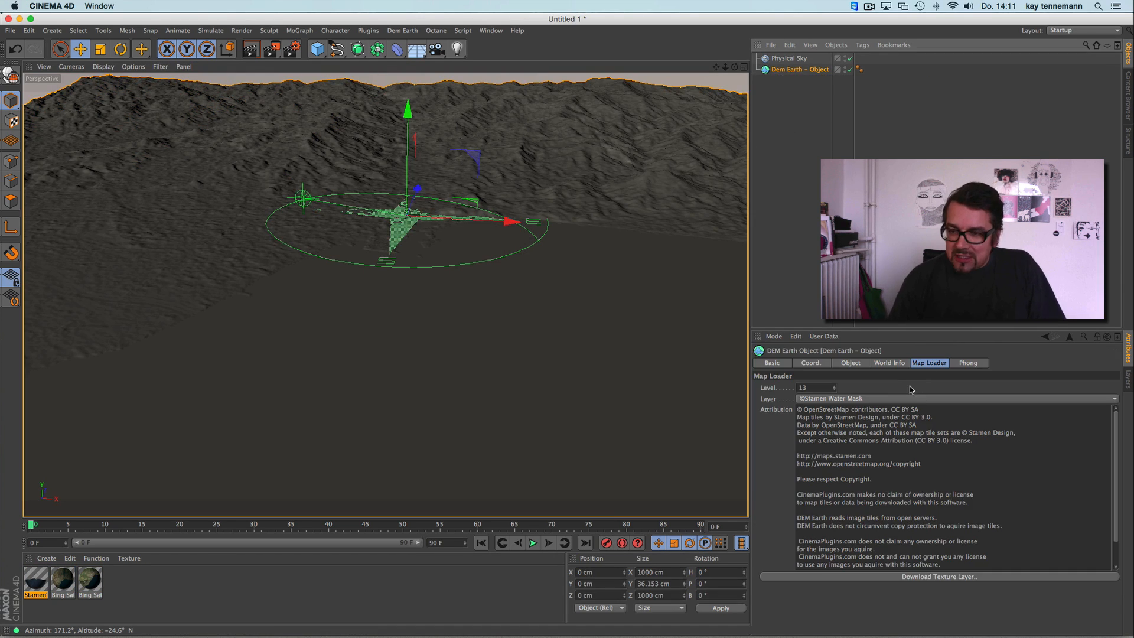
click(867, 399)
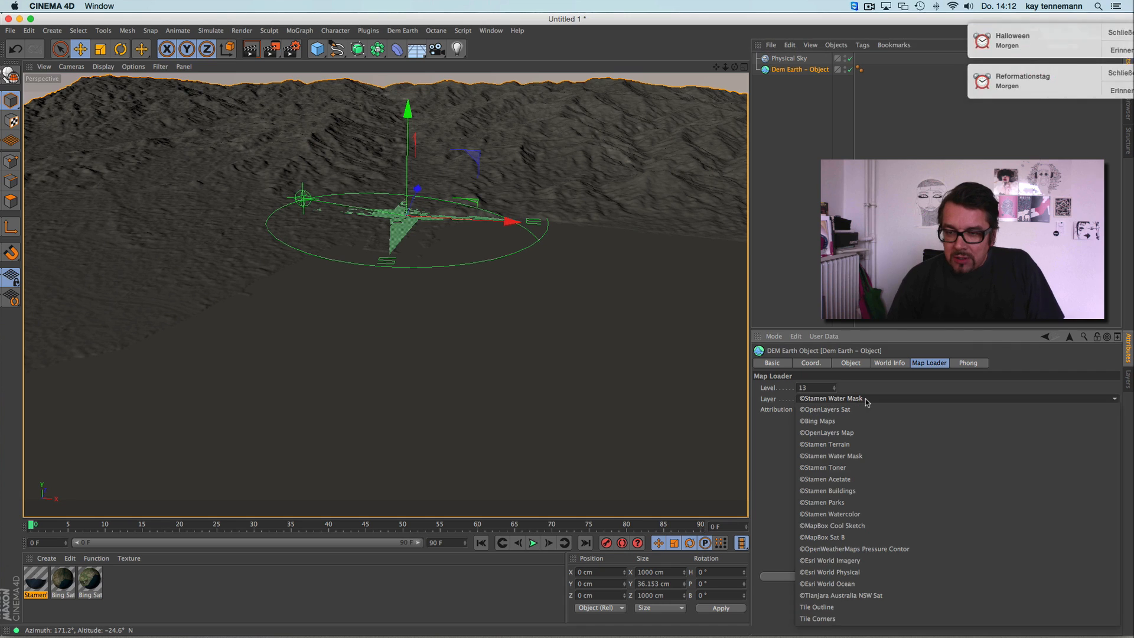
click(898, 324)
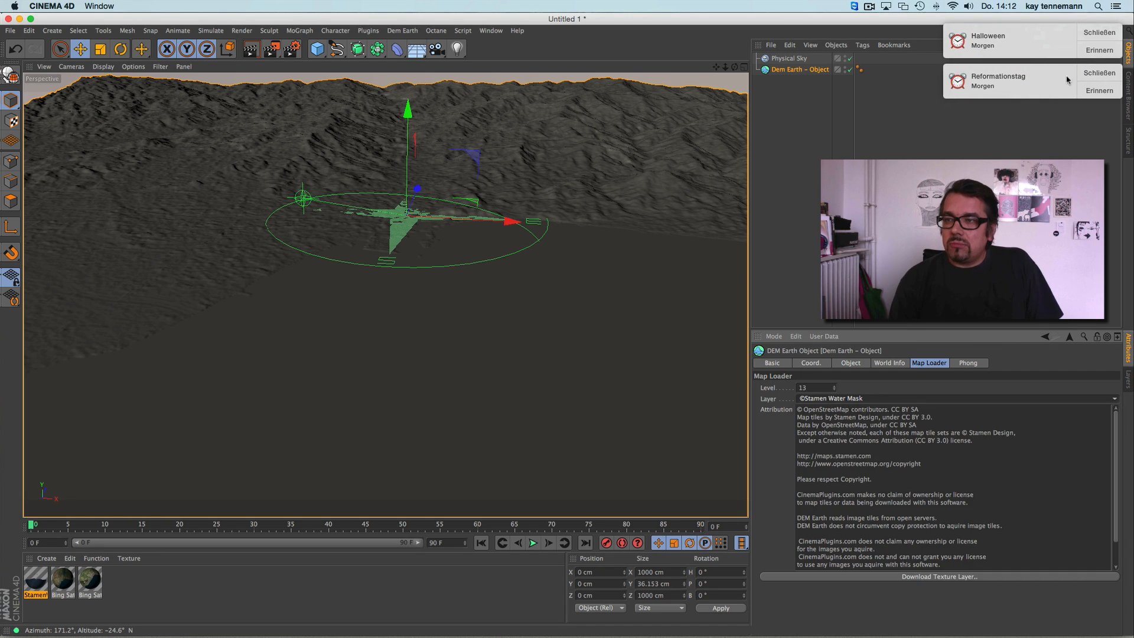
click(868, 399)
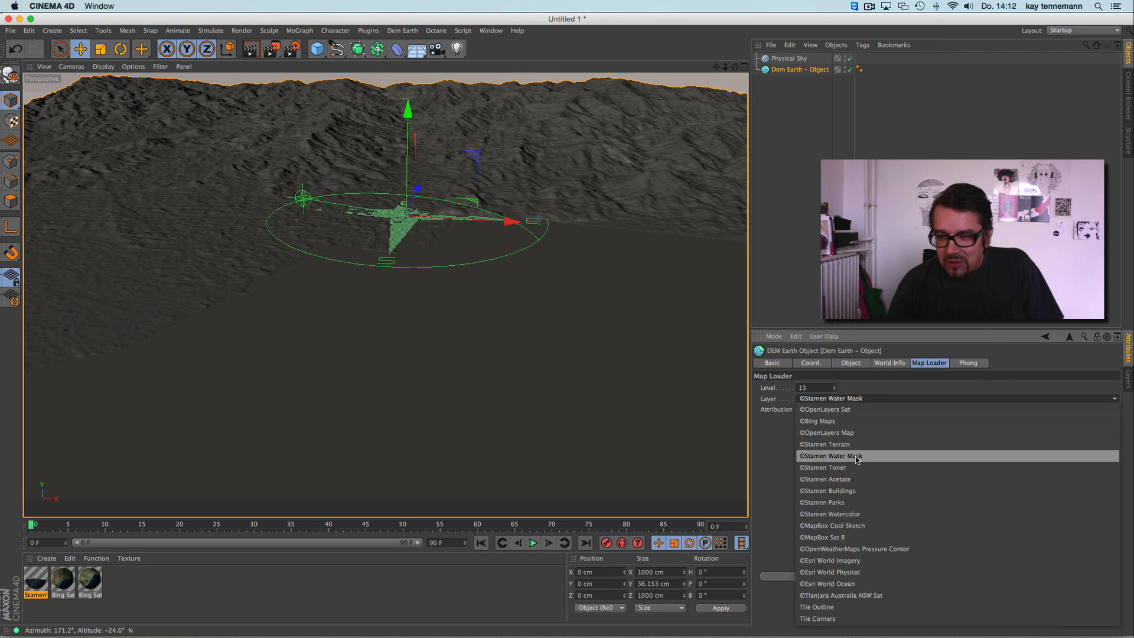
click(857, 492)
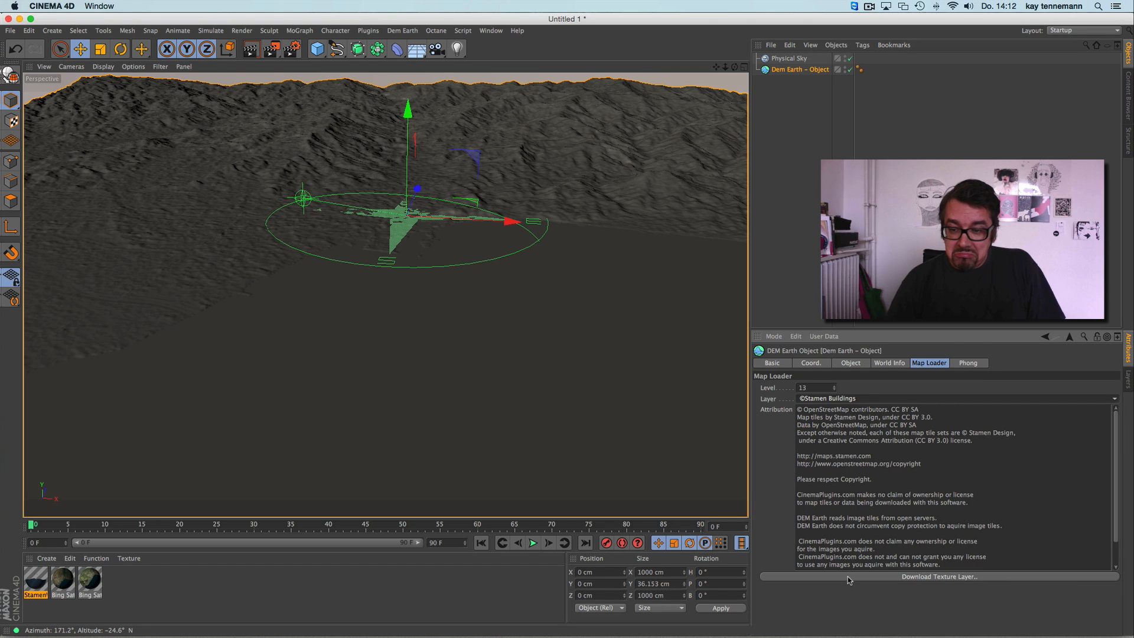
click(834, 390)
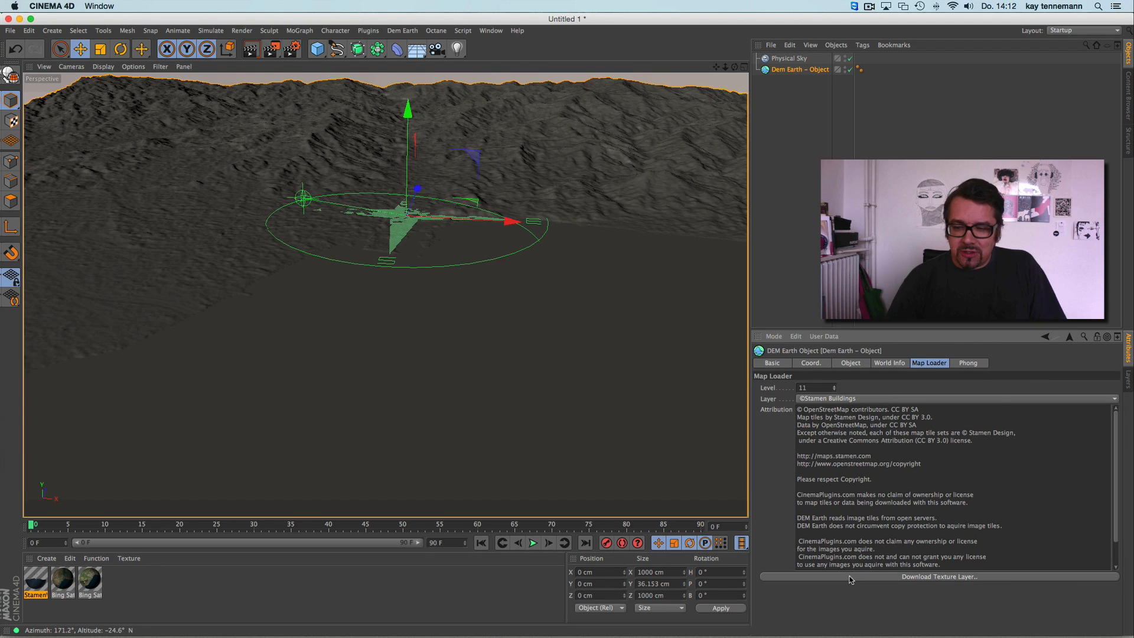
click(849, 576)
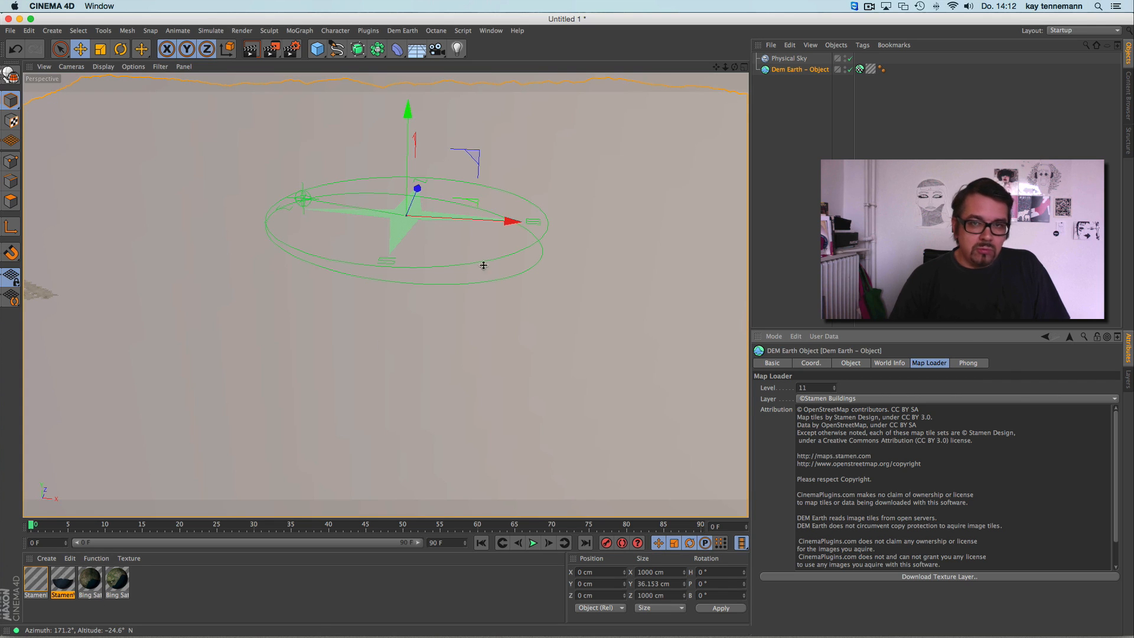
Open the Stamen Buildings material for editing and change the texture preview size in its editor display settings.
drag(735, 67, 765, 91)
double_click(35, 580)
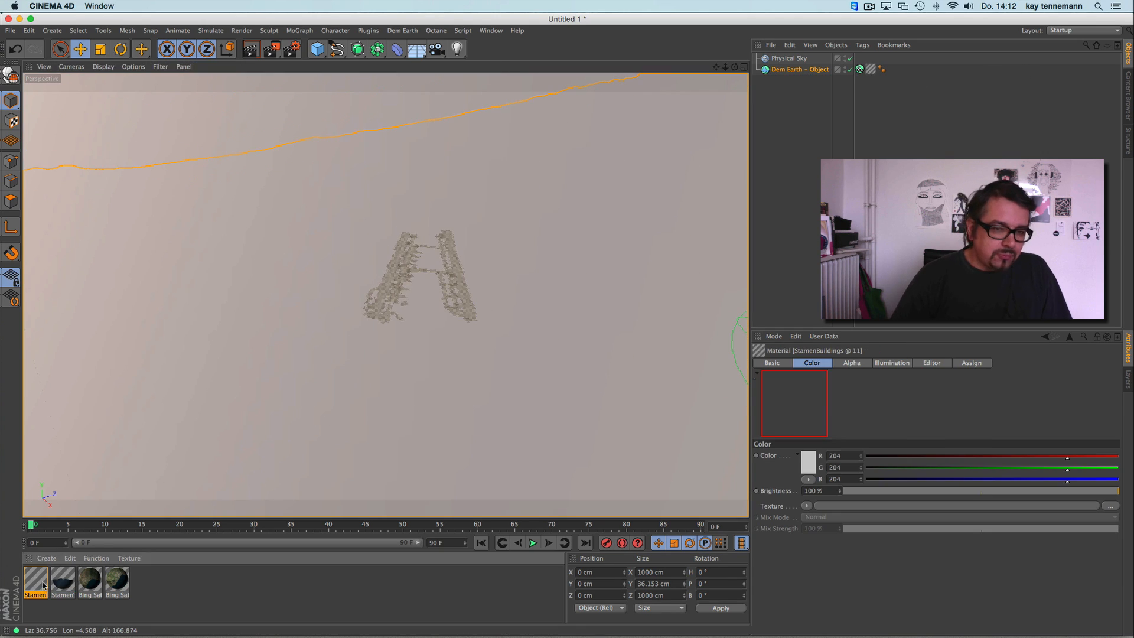
click(183, 319)
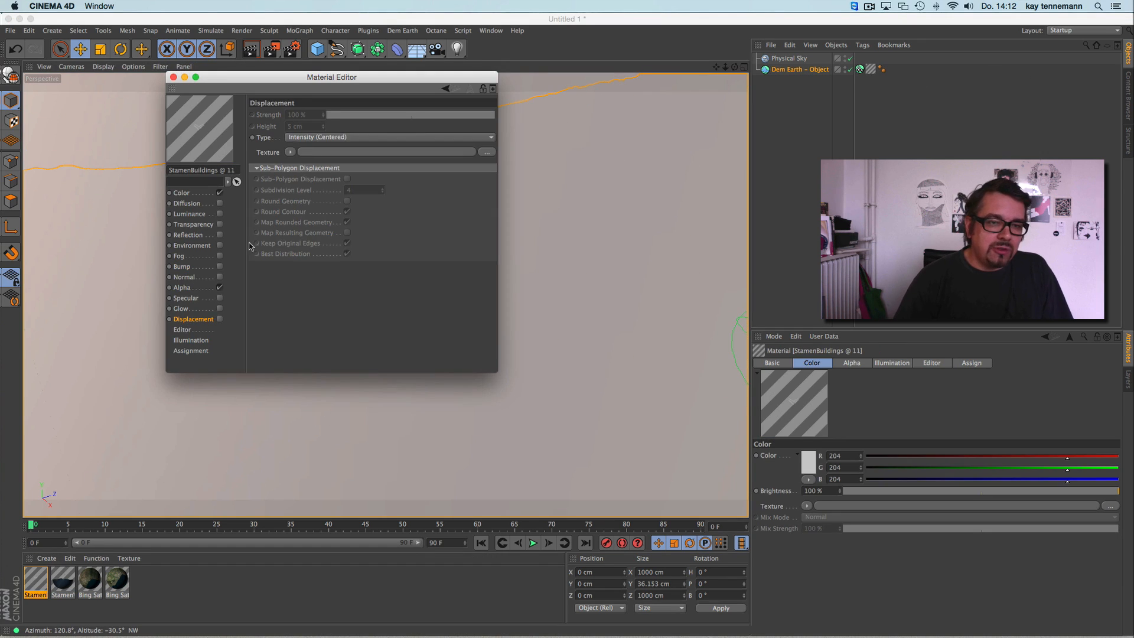
click(319, 137)
click(312, 220)
click(202, 331)
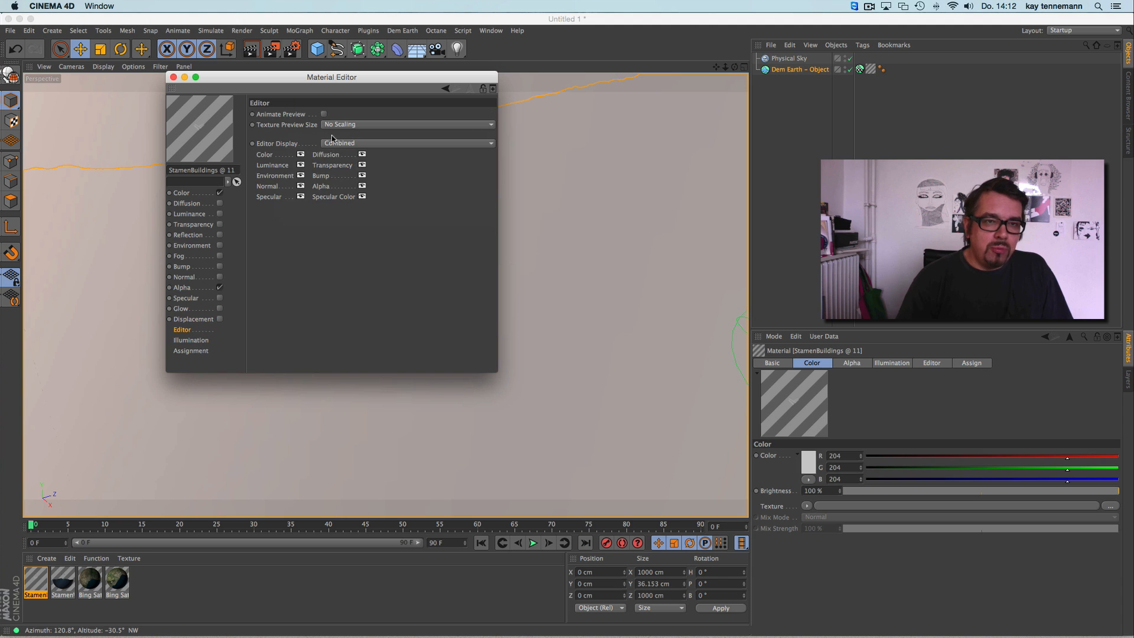
click(340, 125)
click(349, 203)
click(238, 154)
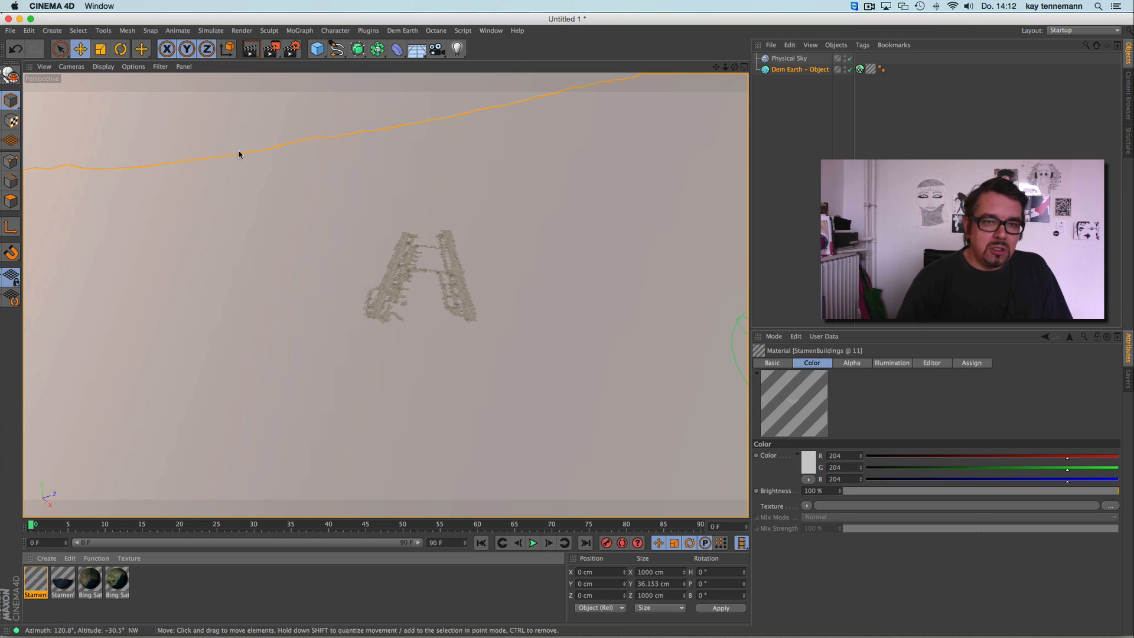
Delete the Stamen Buildings GeoReference and texture tags from the Dem Earth object.
drag(735, 67, 871, 70)
click(864, 94)
key(Delete)
Download the Tile Outline texture layer for the Dem Earth object at level 11.
click(799, 70)
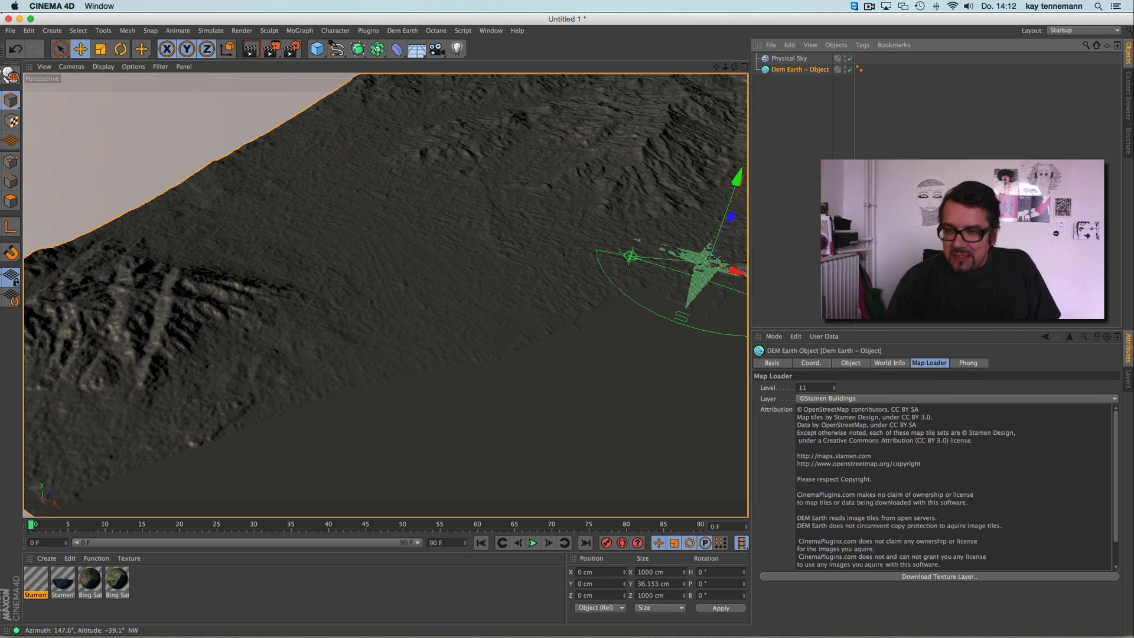
click(886, 400)
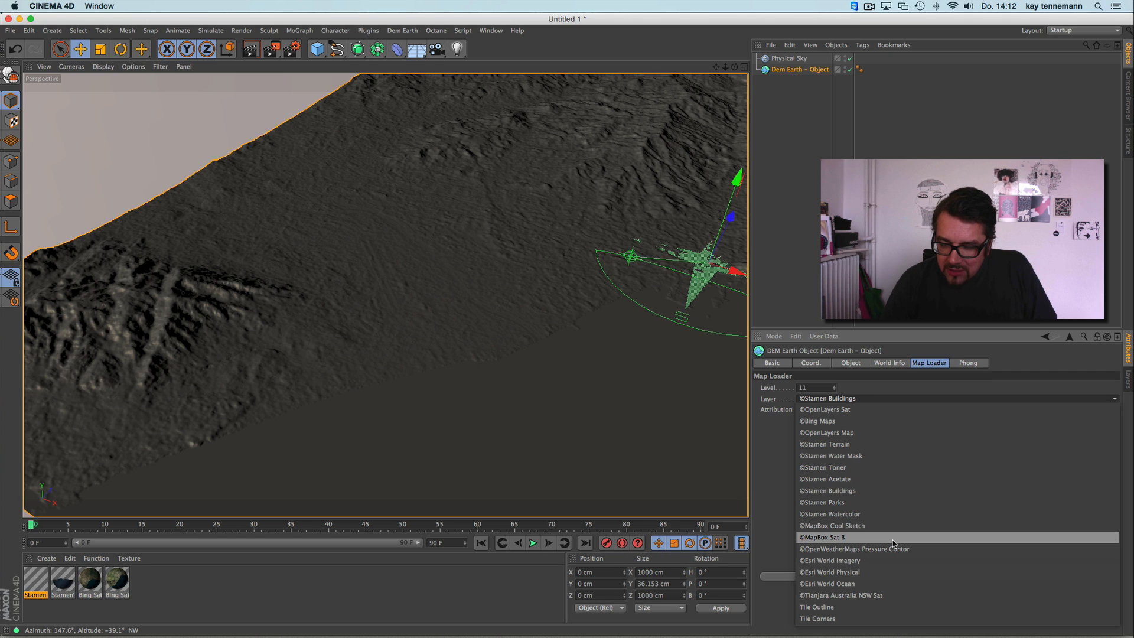
click(889, 607)
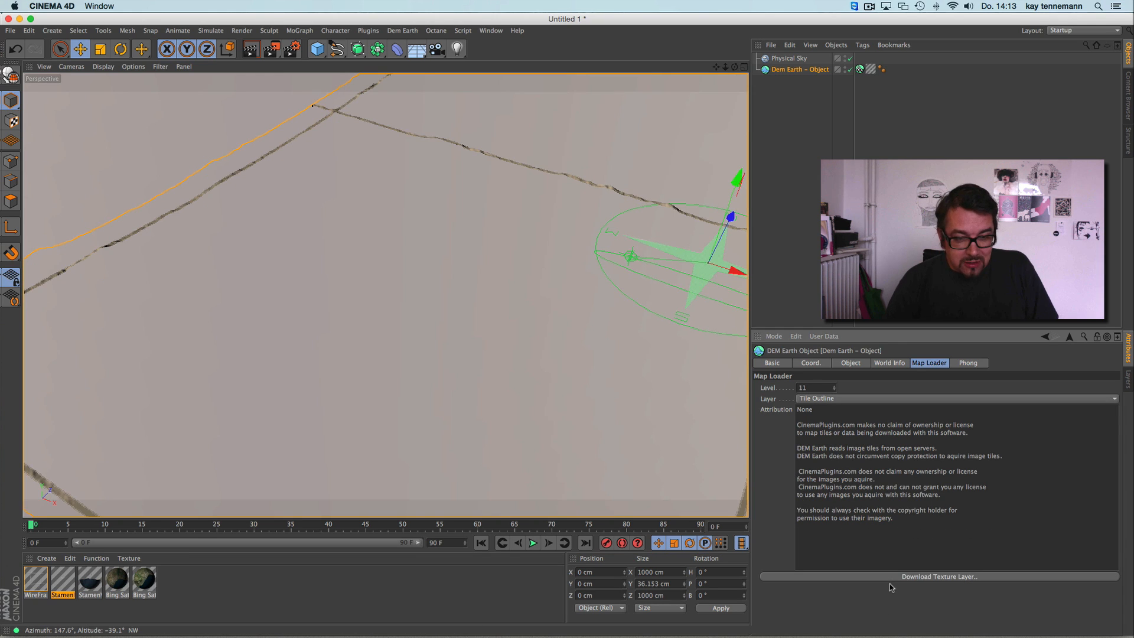
Download the Bing Maps texture layer for the Dem Earth object at level 11 alongside the tile outline.
drag(726, 67, 756, 86)
click(865, 398)
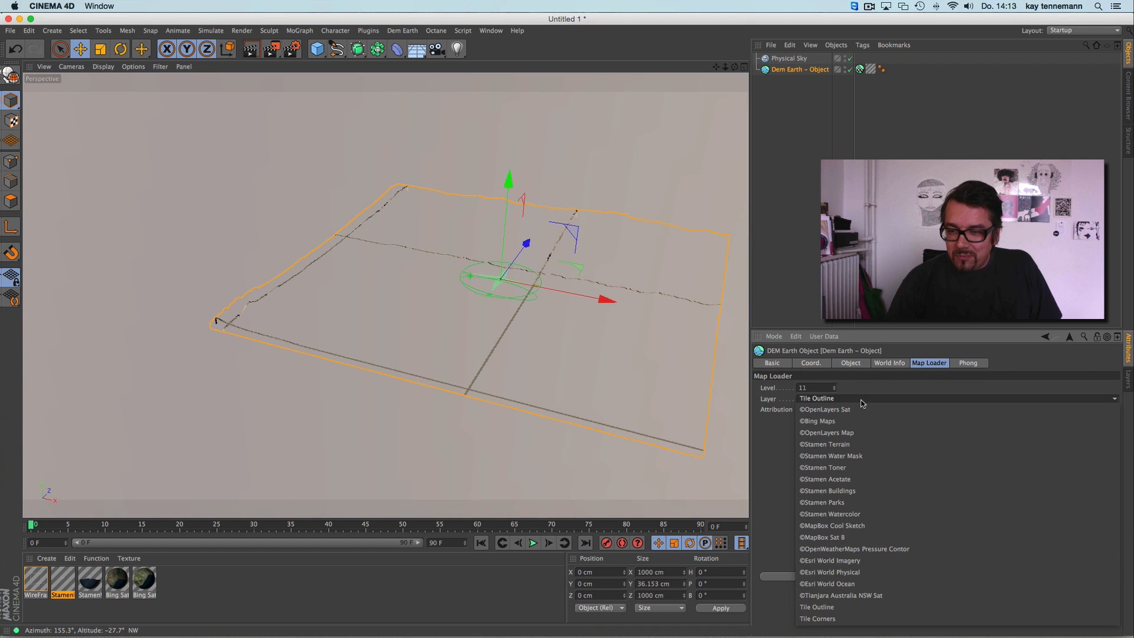
click(860, 416)
click(886, 578)
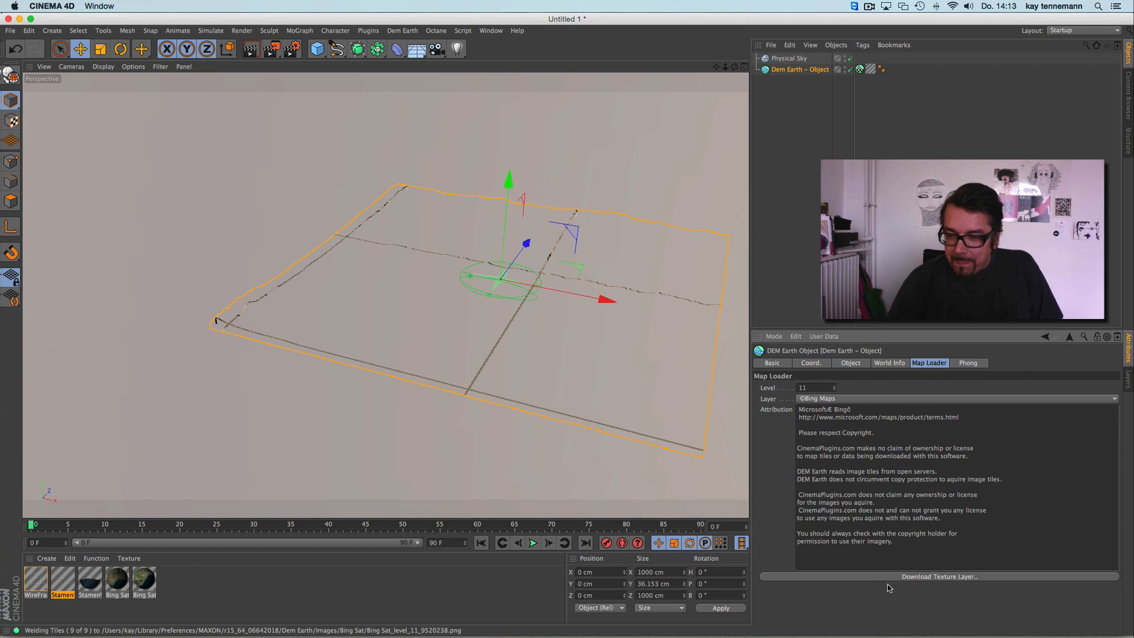
Place the tile outline's GeoReference and texture tags after the Bing tags to overlay the outline, and delete the outline tags.
drag(867, 73, 915, 70)
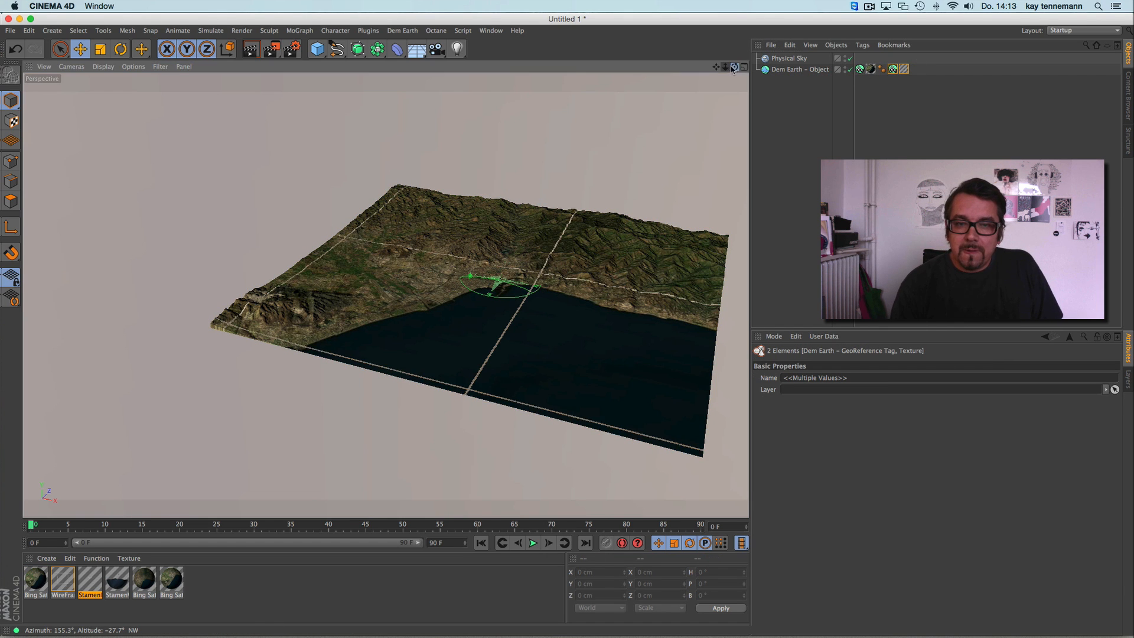
mouse_move(735, 67)
mouse_down()
mouse_move(742, 80)
mouse_move(749, 72)
mouse_move(768, 144)
mouse_move(731, 85)
mouse_up()
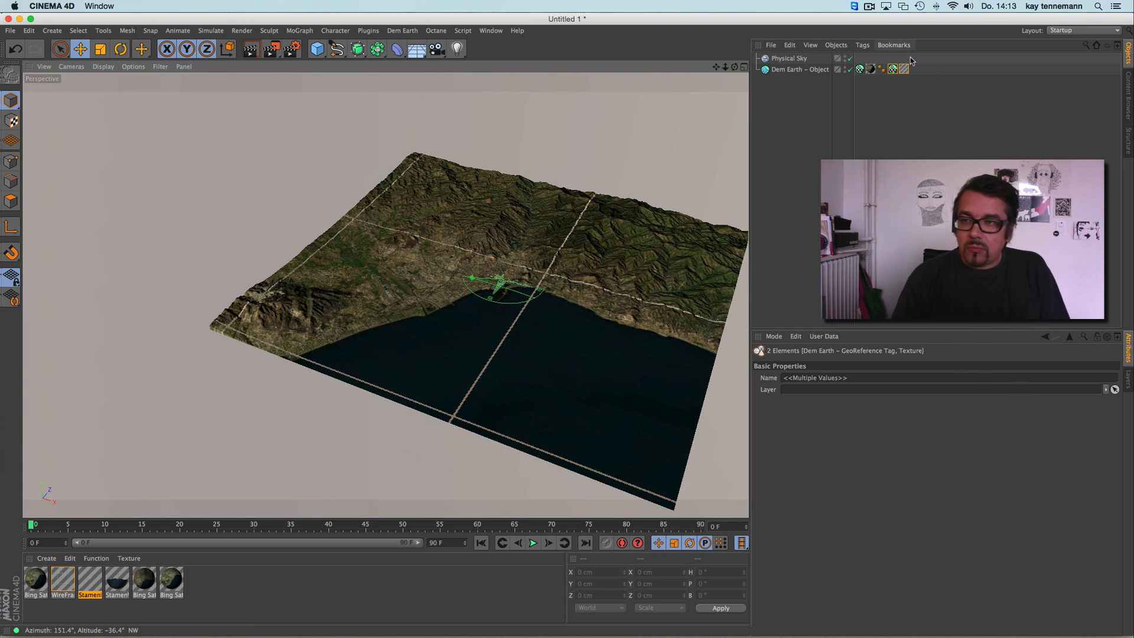
key(Delete)
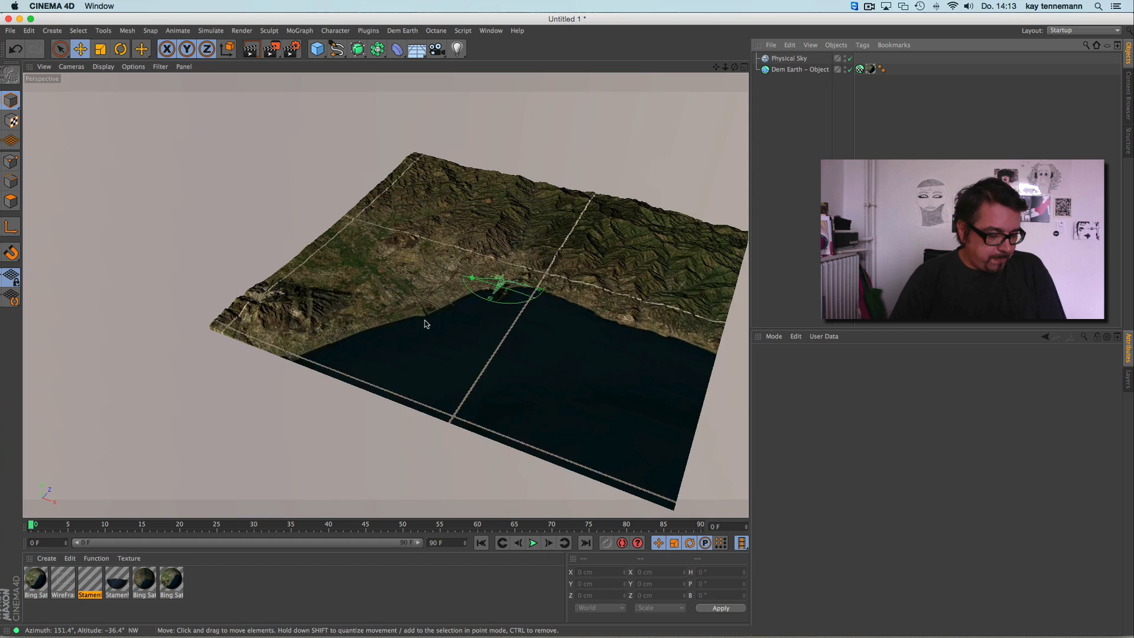
Set the Dem Earth object's size to 2000 cm.
alt+drag(424, 324, 408, 304)
alt+right_drag(425, 303, 369, 302)
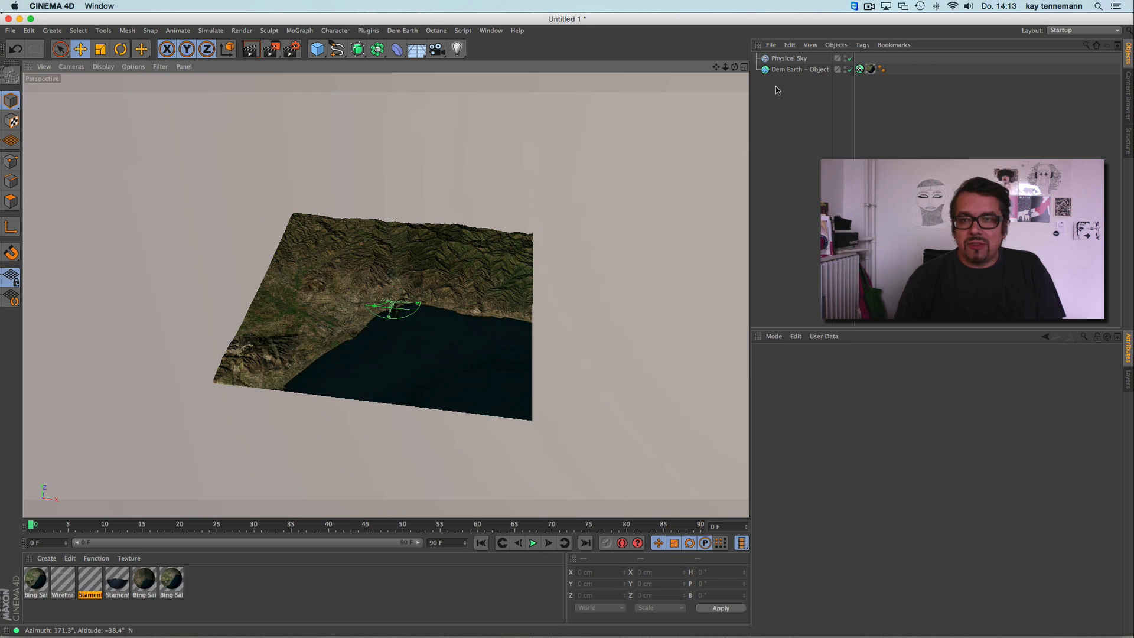
click(792, 69)
click(849, 363)
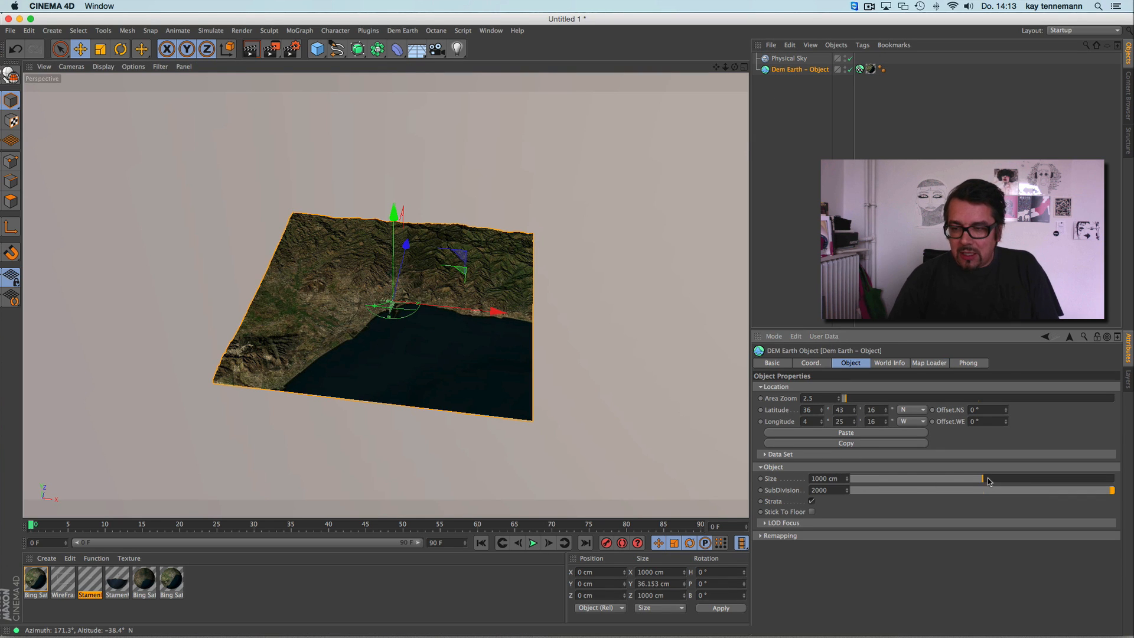
drag(990, 481, 1119, 483)
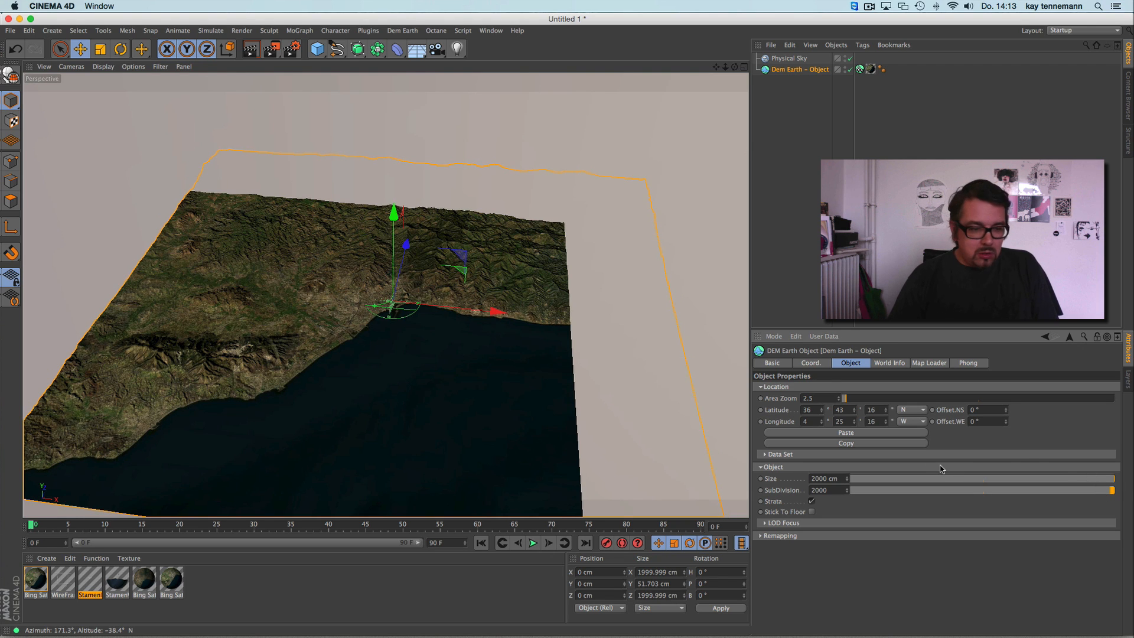
Delete the Bing Sat GeoReference and texture tags from the Dem Earth object.
click(860, 70)
shift+click(872, 70)
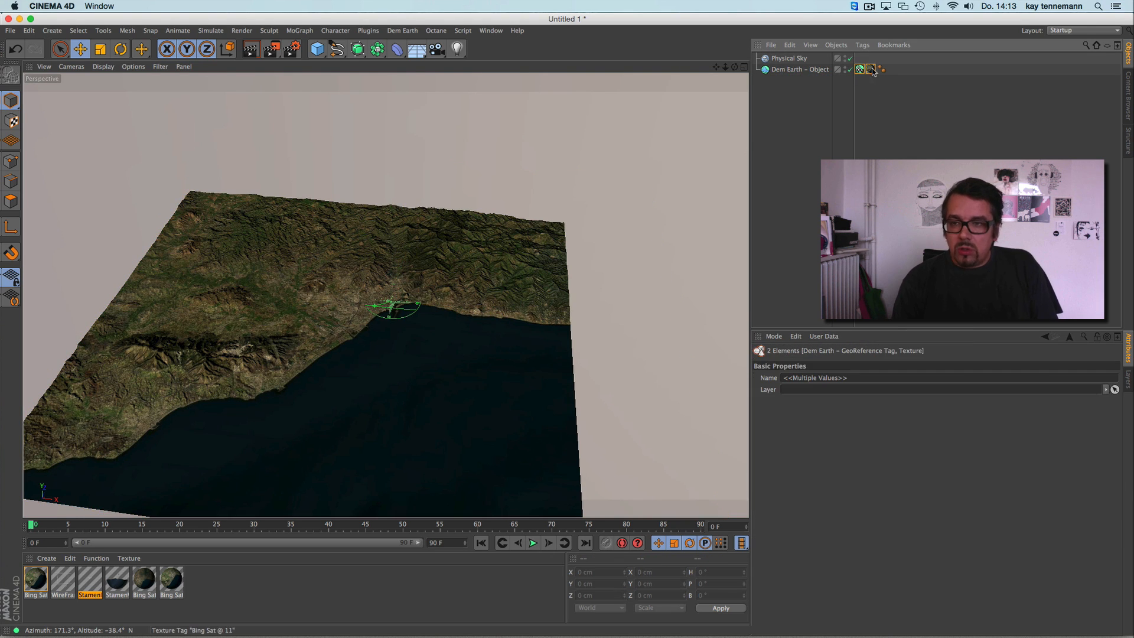
key(Delete)
Inspect the untextured terrain and set the Dem Earth object's size to 1000 cm.
click(800, 70)
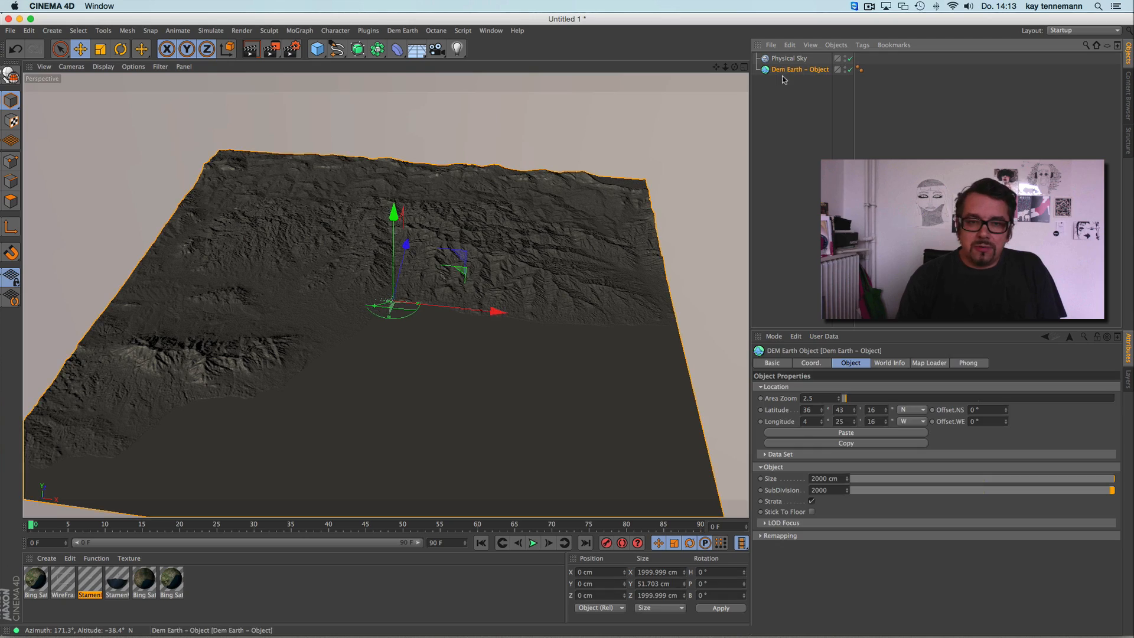
alt+drag(590, 378, 556, 278)
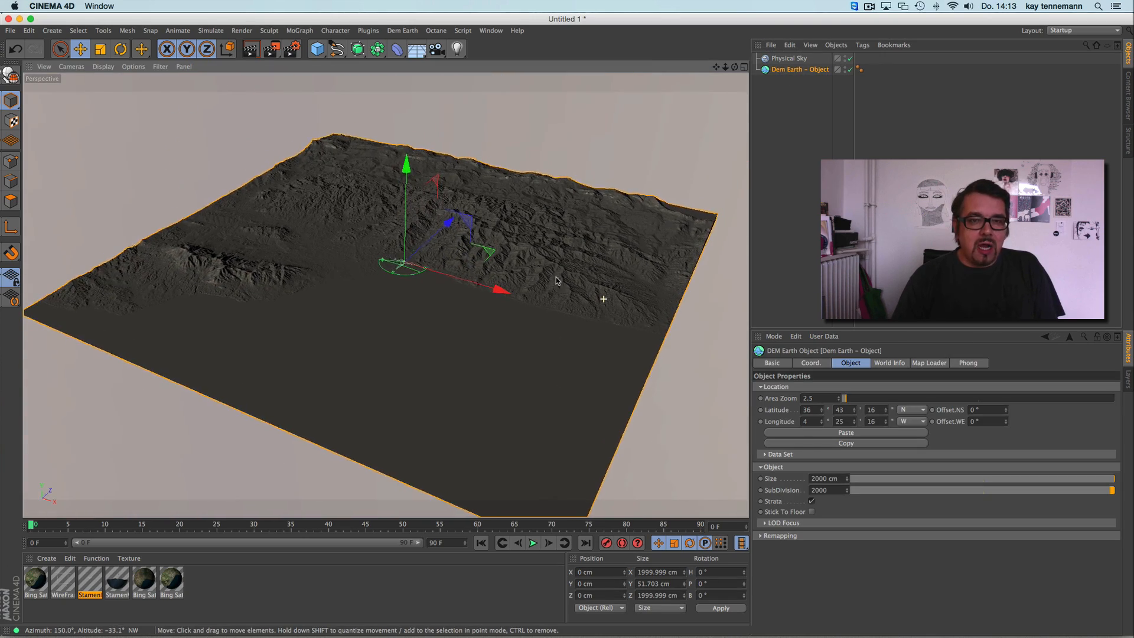
alt+right_drag(532, 299, 742, 251)
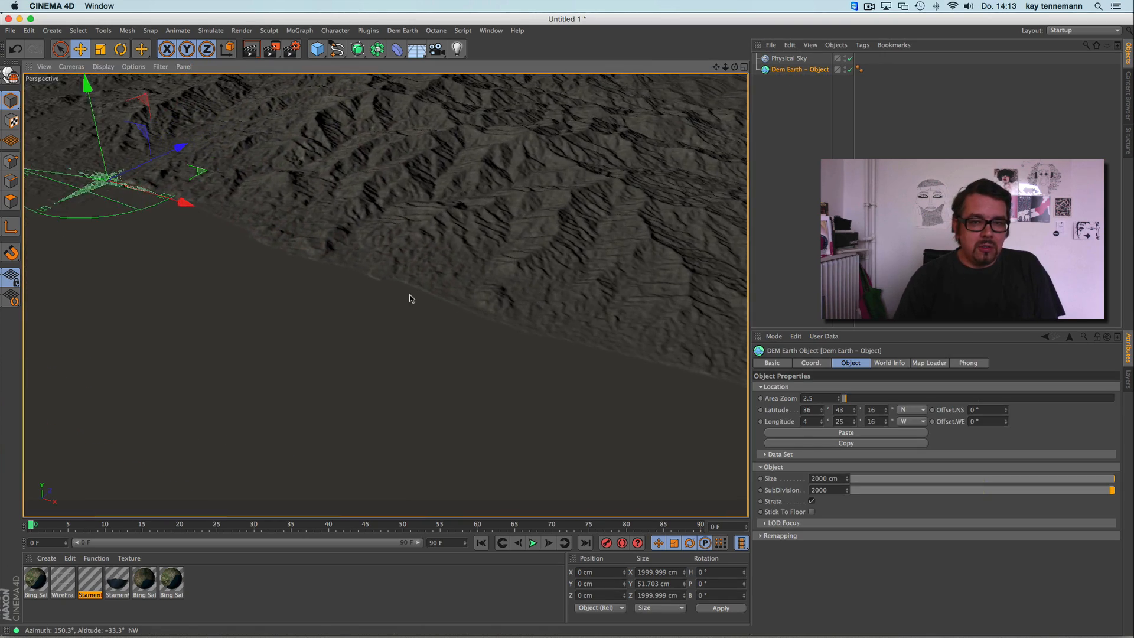
alt+middle_drag(412, 299, 751, 444)
alt+drag(480, 371, 438, 373)
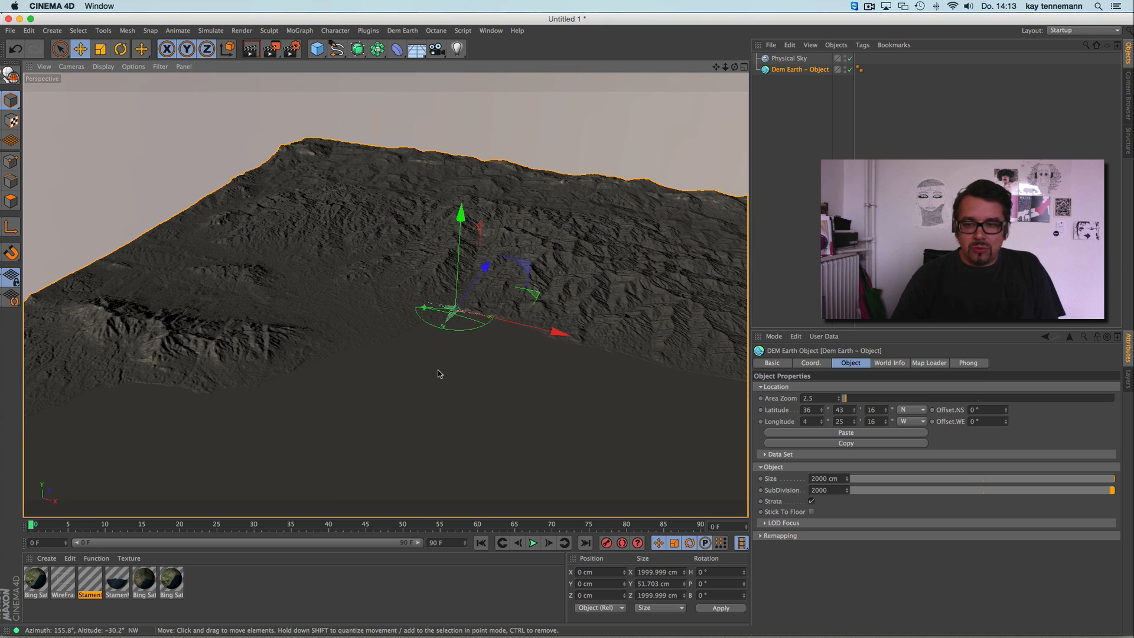
double_click(827, 478)
text(100)
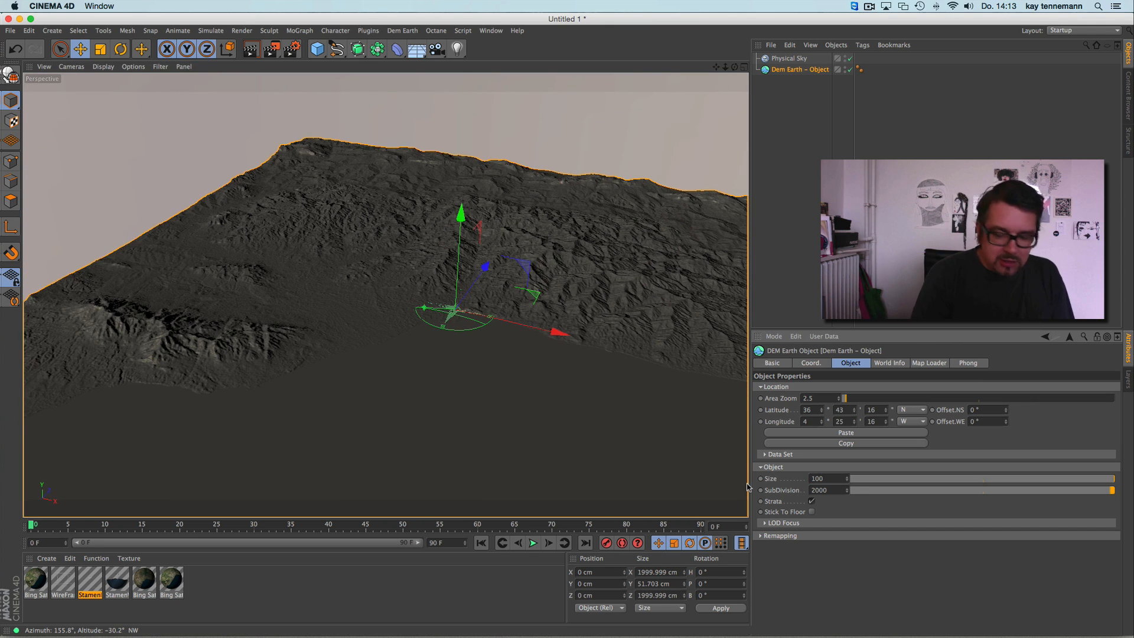
text(0)
key(Return)
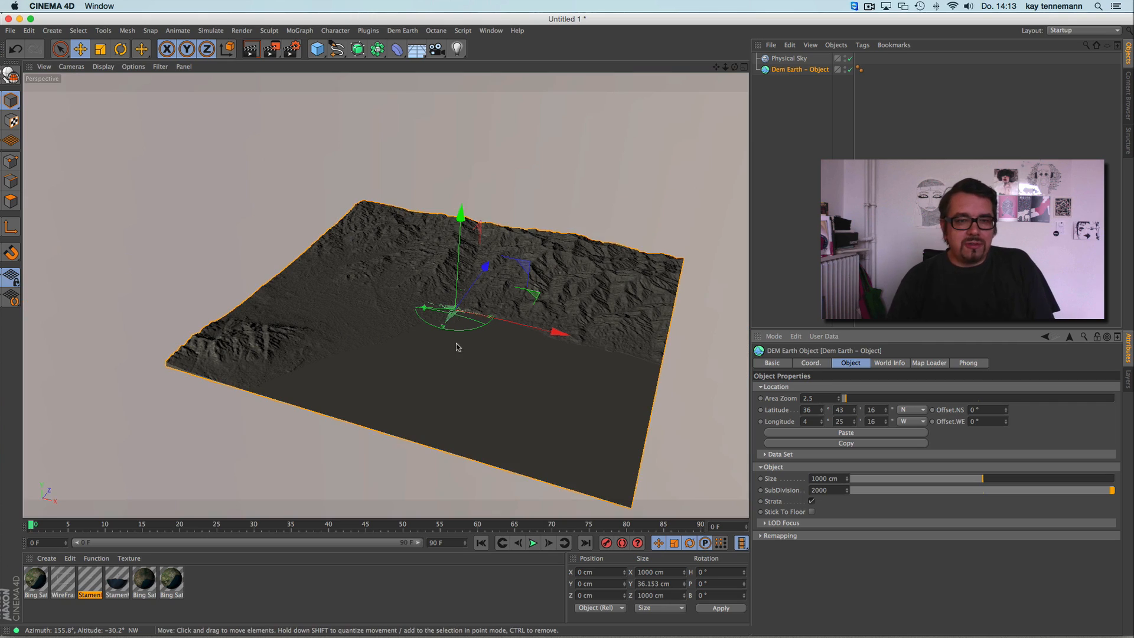
Duplicate the Dem Earth object as a child of the original Dem Earth object.
alt+drag(464, 365, 509, 387)
alt+right_drag(509, 387, 514, 281)
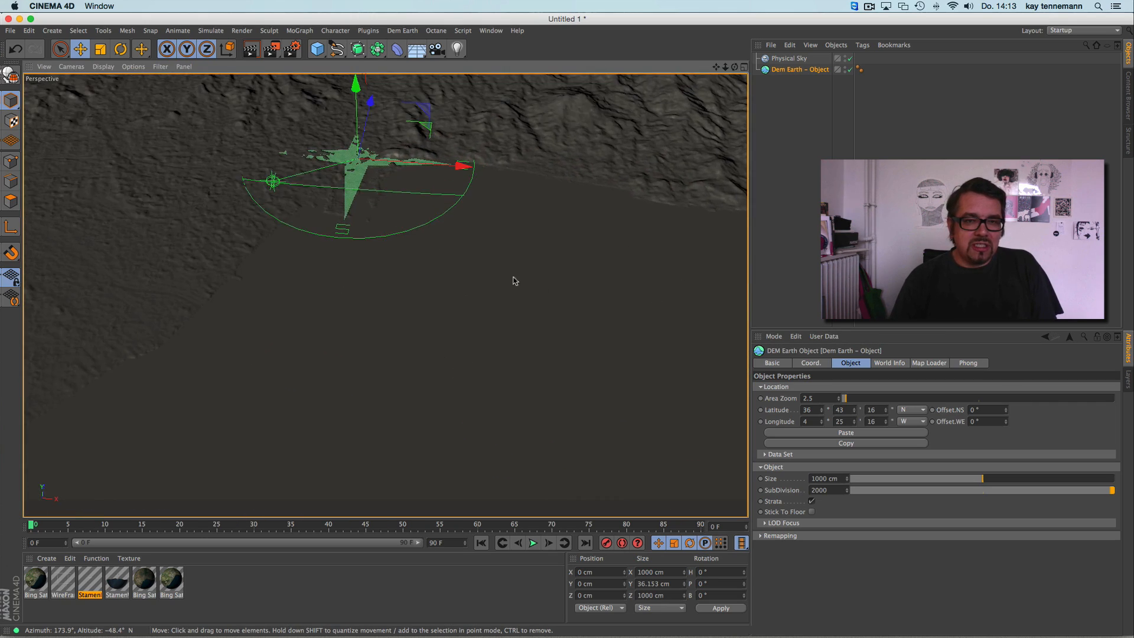
alt+middle_drag(514, 281, 561, 485)
alt+drag(560, 485, 461, 378)
mouse_move(794, 72)
ctrl+mouse_down()
mouse_move(797, 82)
mouse_move(800, 71)
ctrl+mouse_up()
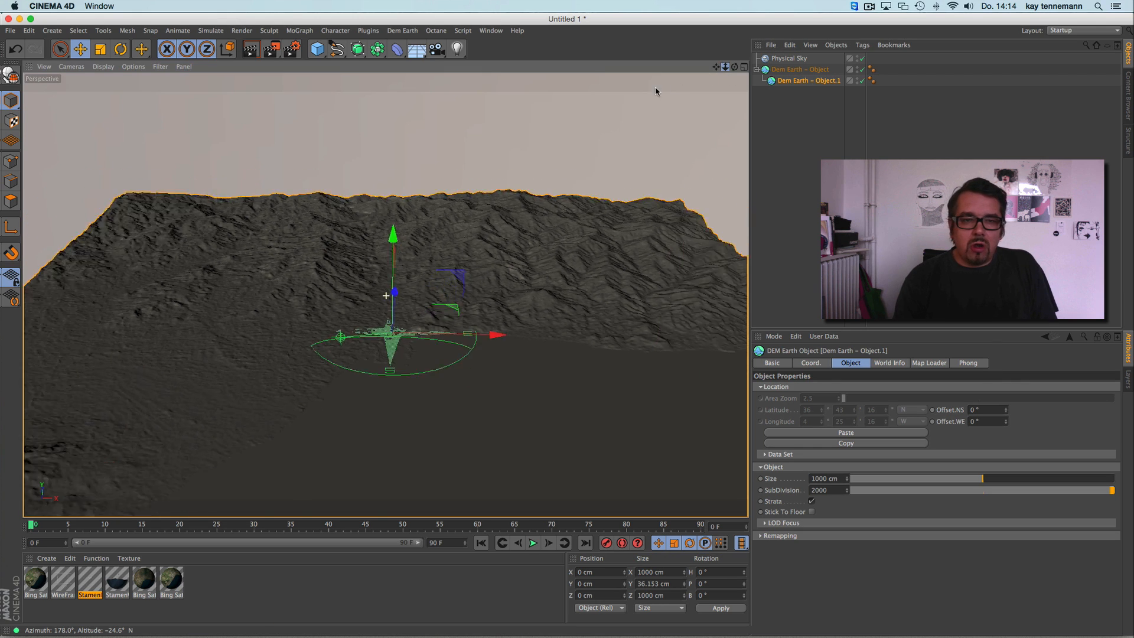
Move the child Dem Earth copy to about X -260 cm, Z 204 cm and set both objects' SubDivision to 300.
drag(657, 92, 621, 98)
drag(735, 67, 738, 91)
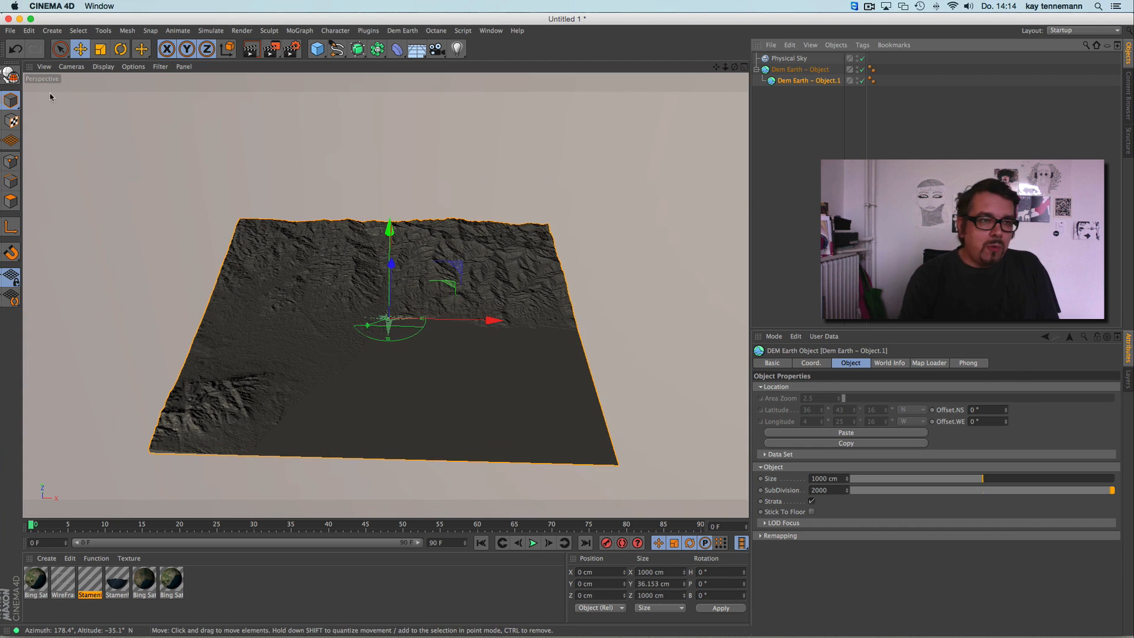
drag(308, 329, 262, 291)
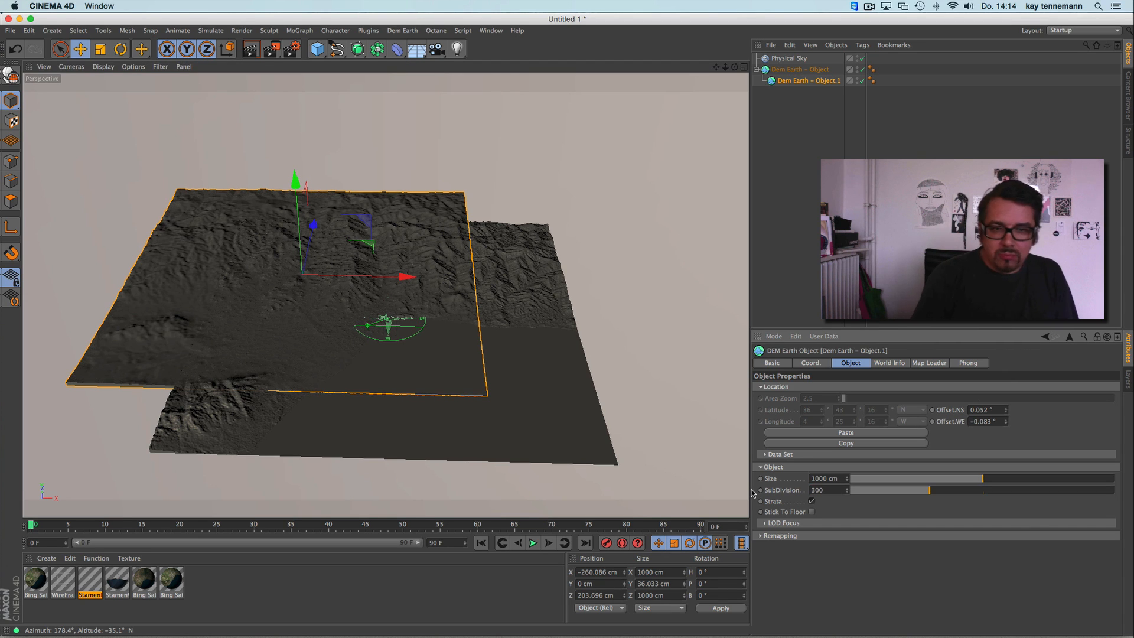
click(780, 71)
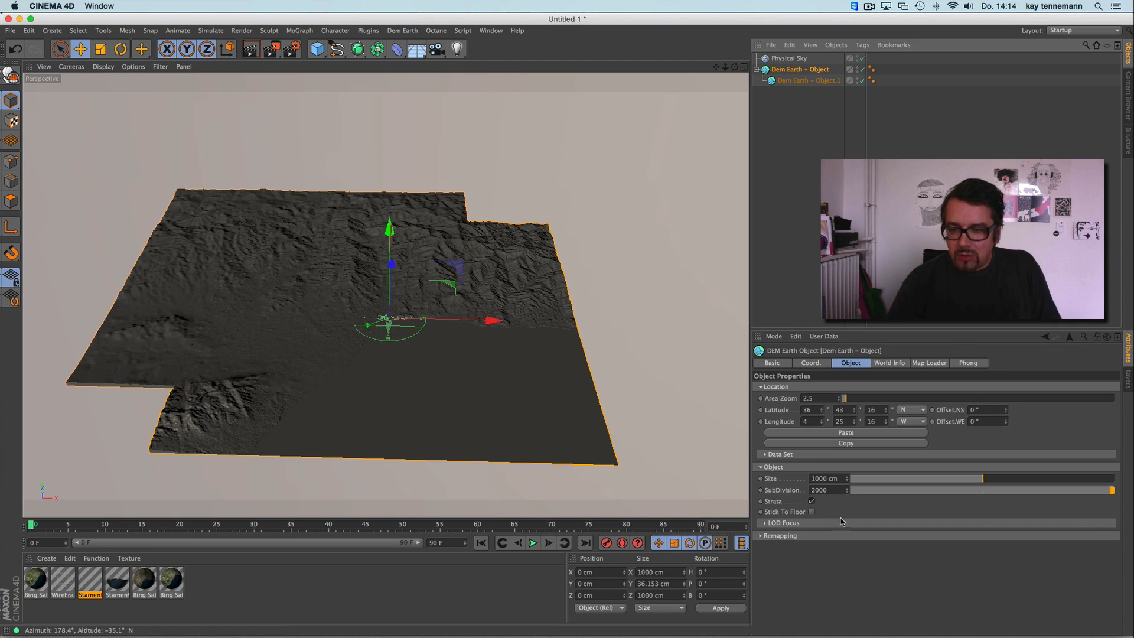
click(826, 491)
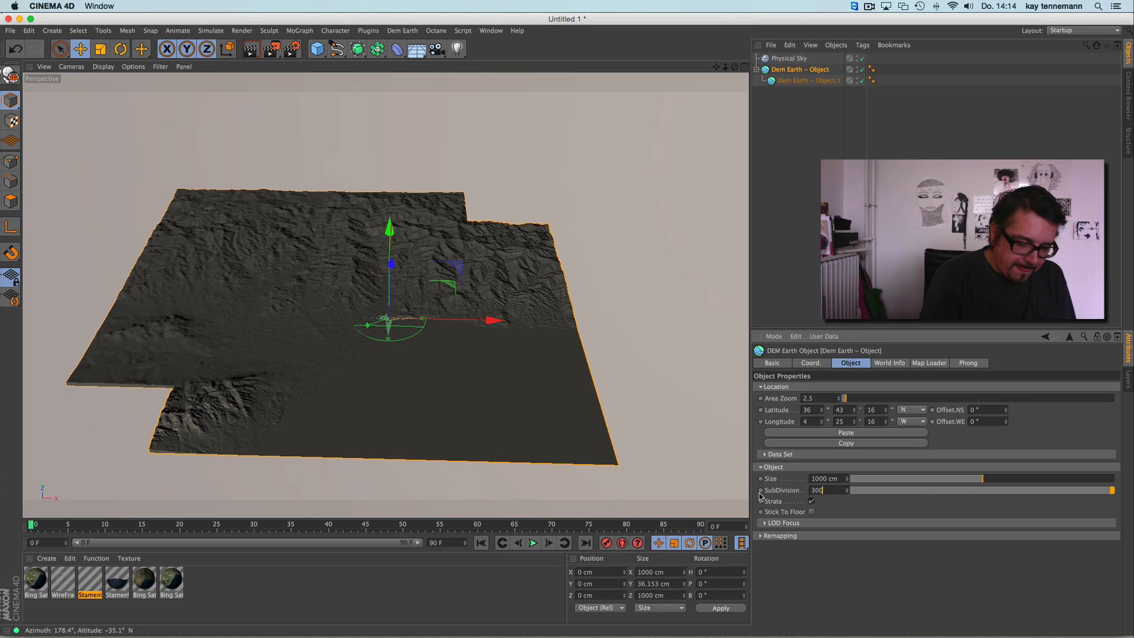
Move the child Dem Earth copy behind the main terrain to about X -557 cm, Z 589 cm.
click(821, 82)
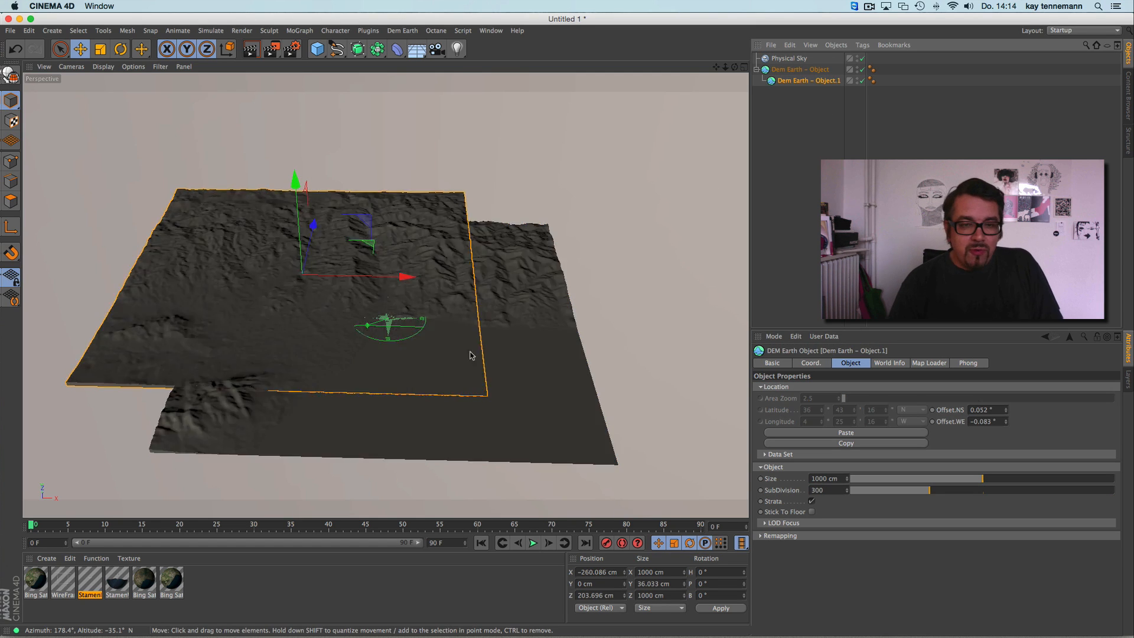
drag(201, 338, 241, 246)
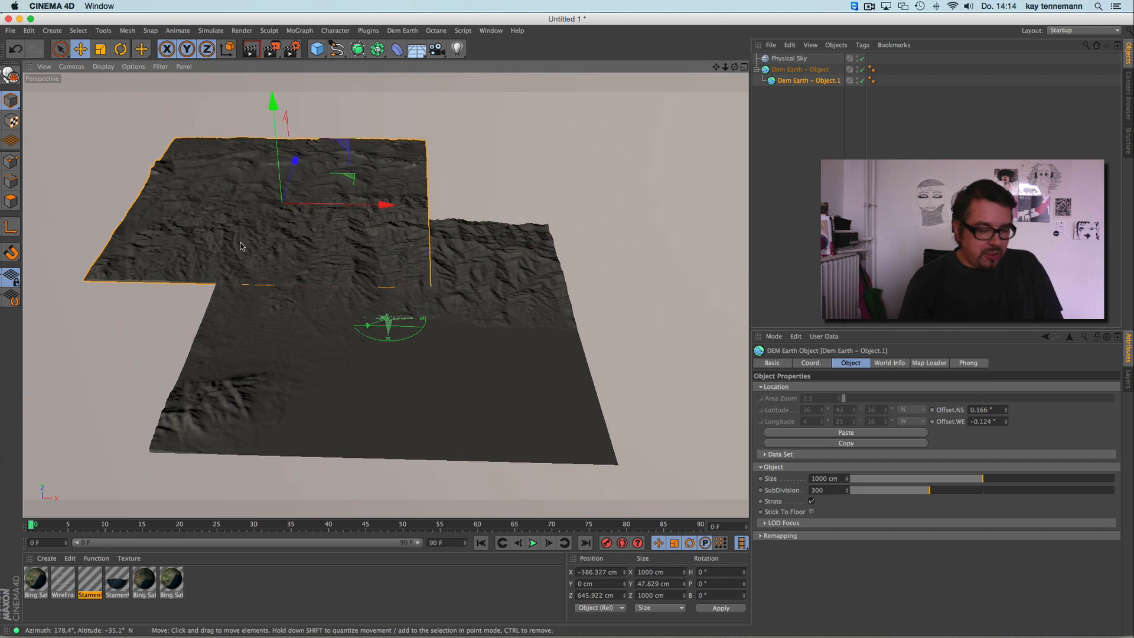
alt+right_drag(249, 237, 392, 211)
alt+drag(392, 211, 327, 264)
alt+middle_drag(328, 264, 341, 276)
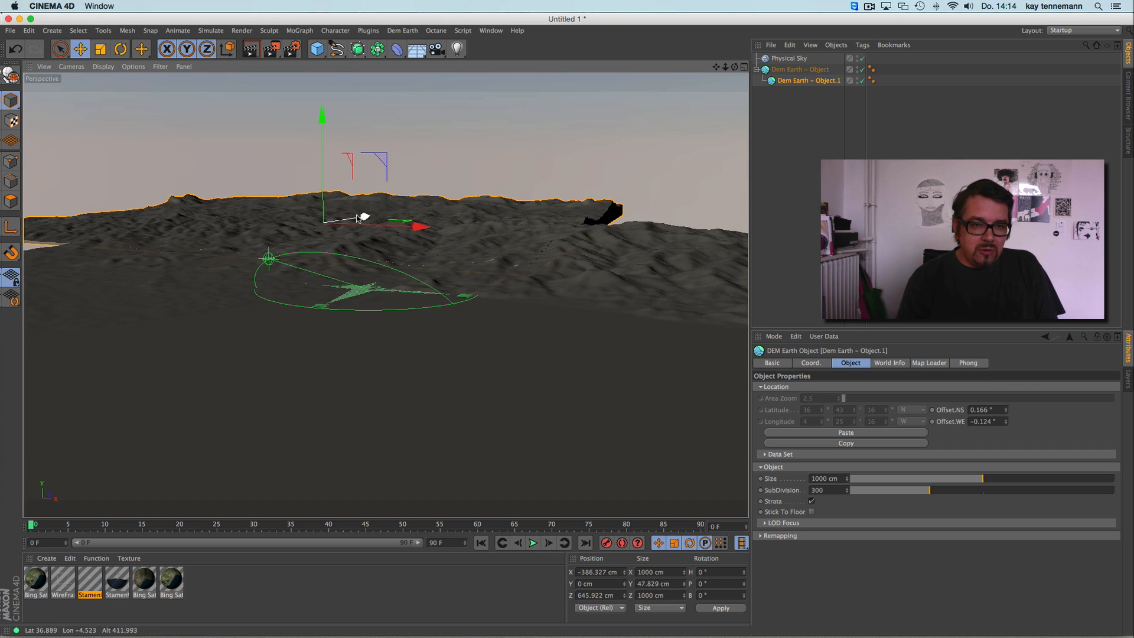
drag(341, 212, 358, 252)
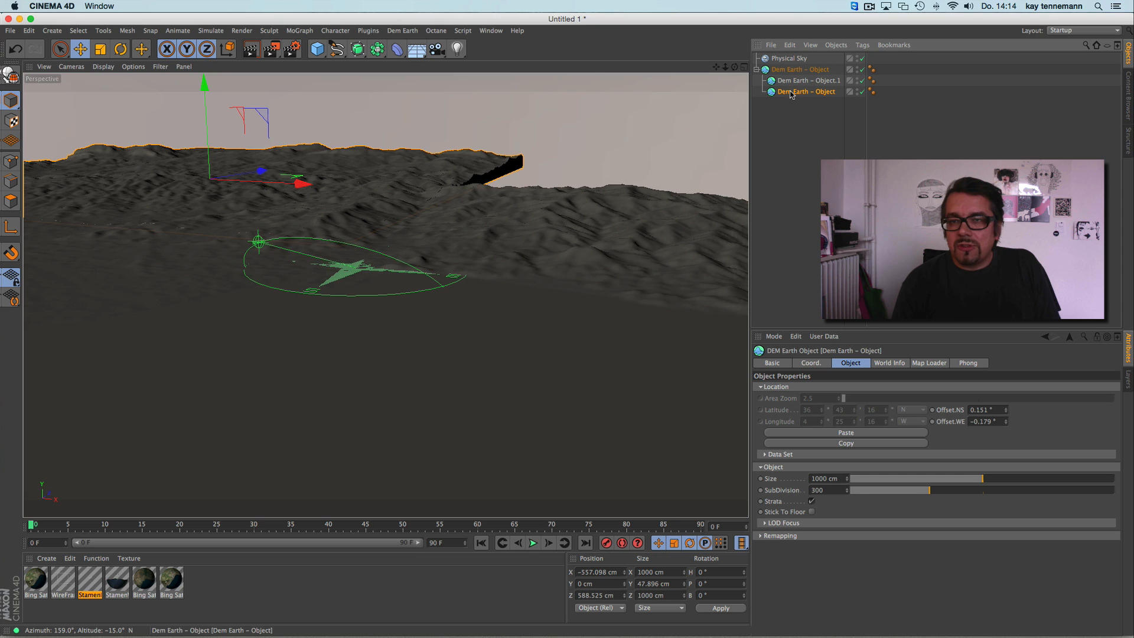
Duplicate the child Dem Earth tile and move the new copy to about X 169 cm, Z 849 cm, extending the terrain.
drag(382, 171, 638, 170)
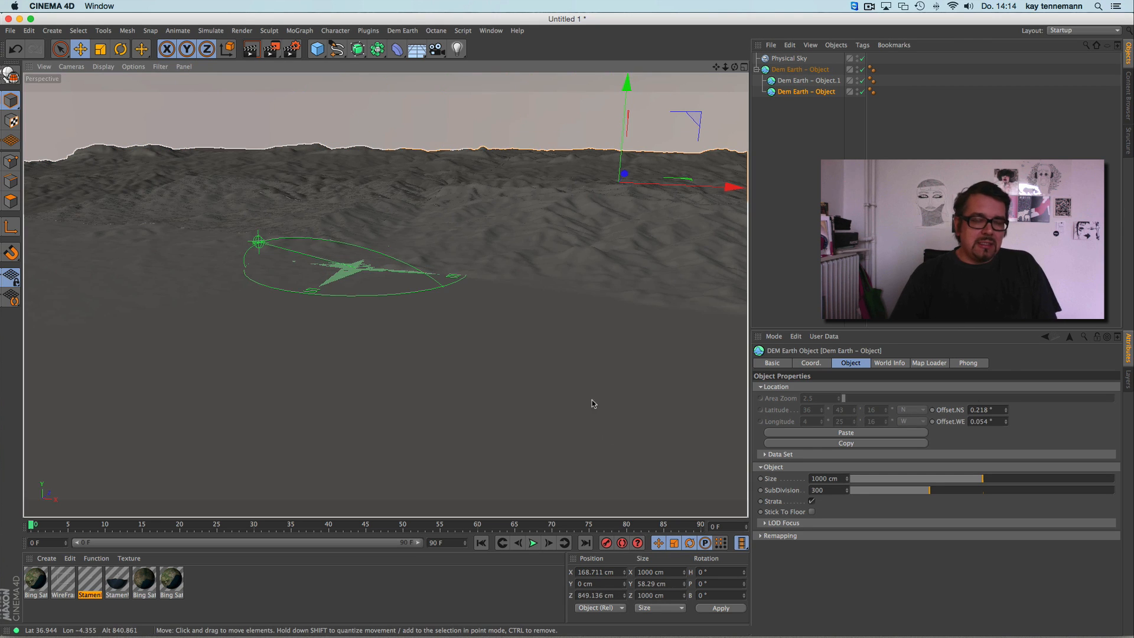
alt+drag(562, 354, 576, 396)
scroll(567, 360, down, 5)
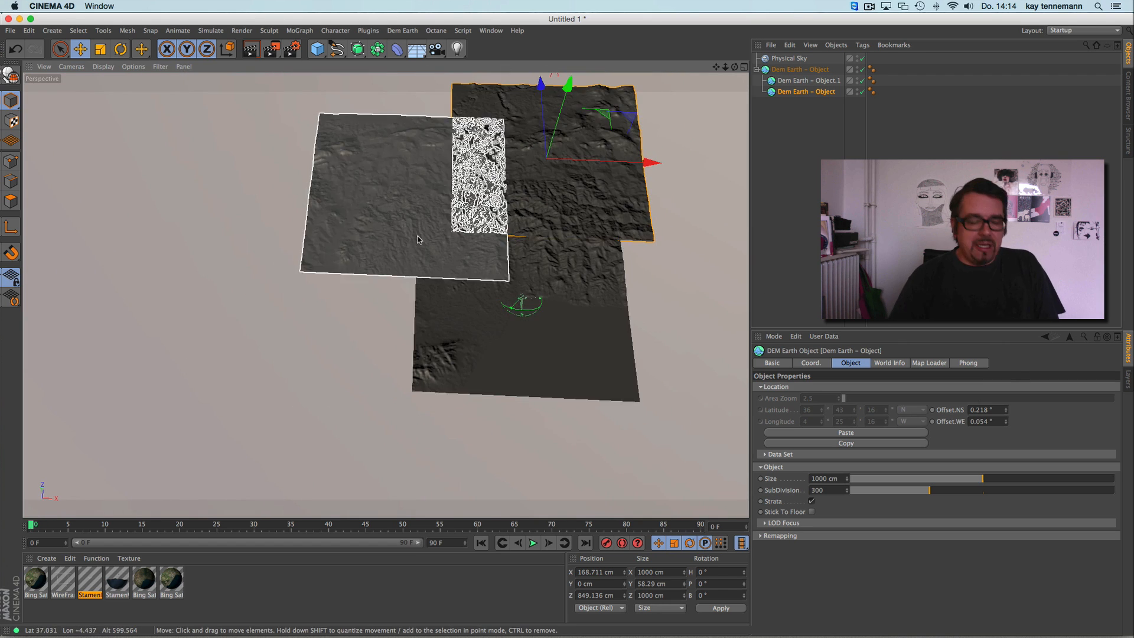
alt+drag(529, 288, 416, 317)
alt+middle_drag(416, 317, 439, 337)
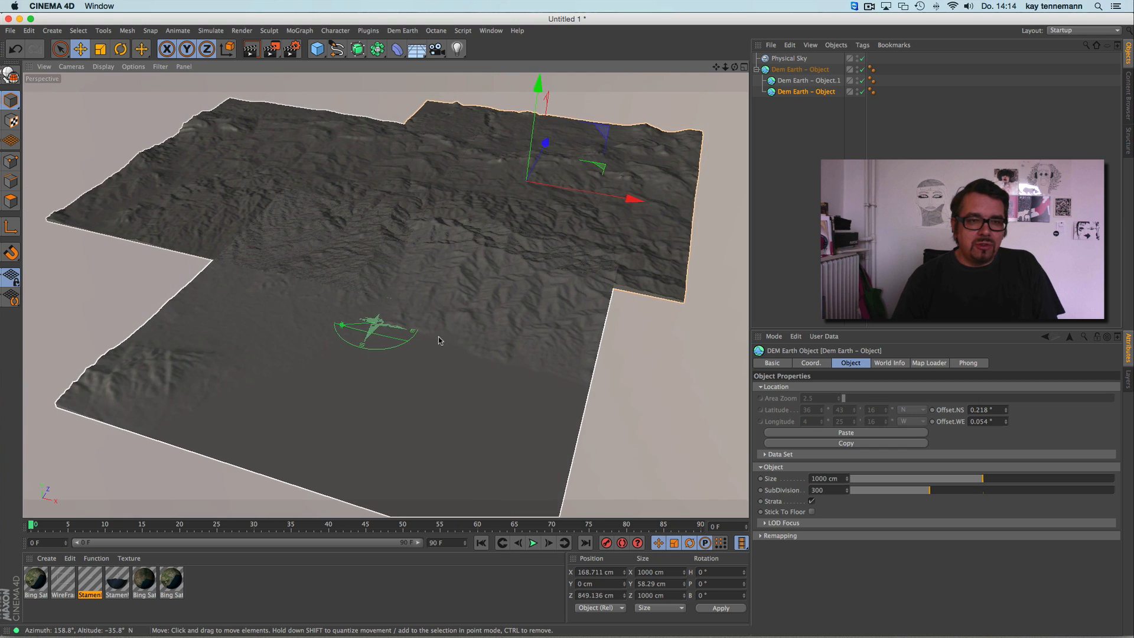
Shift the newest child Dem Earth tile horizontally behind the main terrain.
alt+right_drag(438, 337, 560, 319)
alt+drag(560, 318, 519, 299)
alt+right_drag(519, 300, 387, 322)
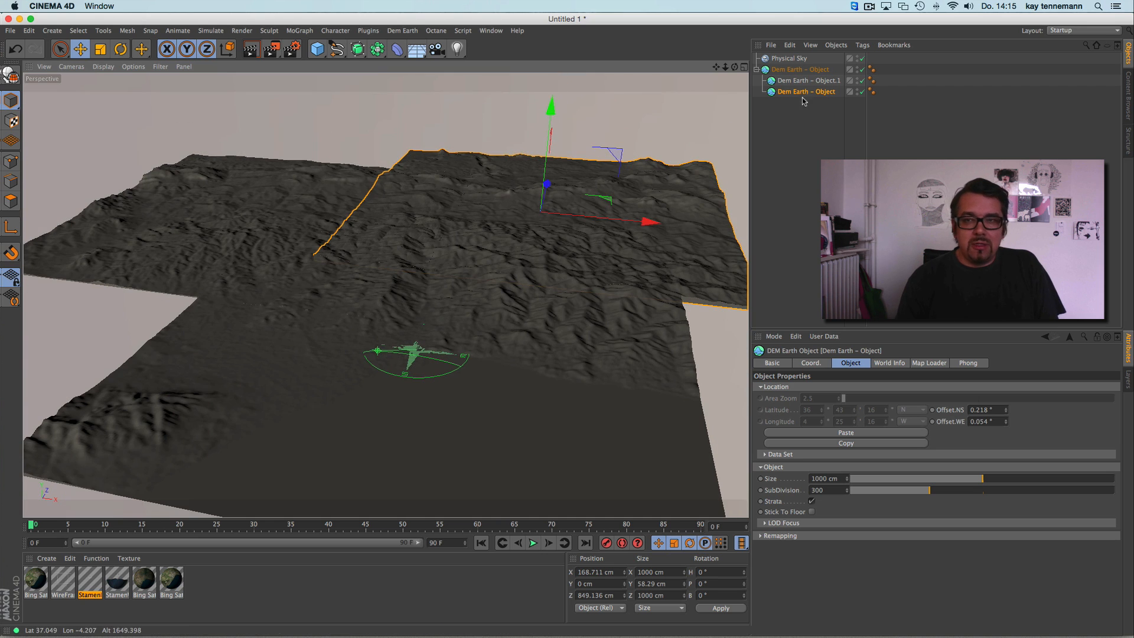
drag(586, 201, 652, 193)
alt+drag(537, 282, 550, 224)
Set the main Dem Earth object's SubDivision to 1000.
click(789, 72)
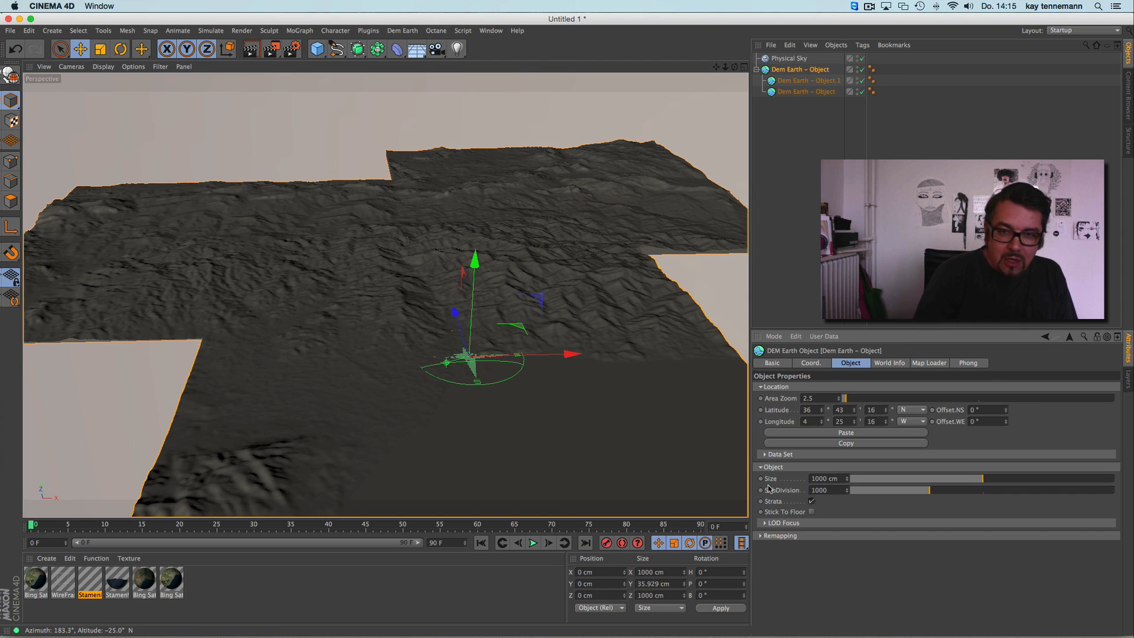
alt+right_drag(535, 350, 603, 306)
alt+drag(602, 306, 541, 299)
click(795, 81)
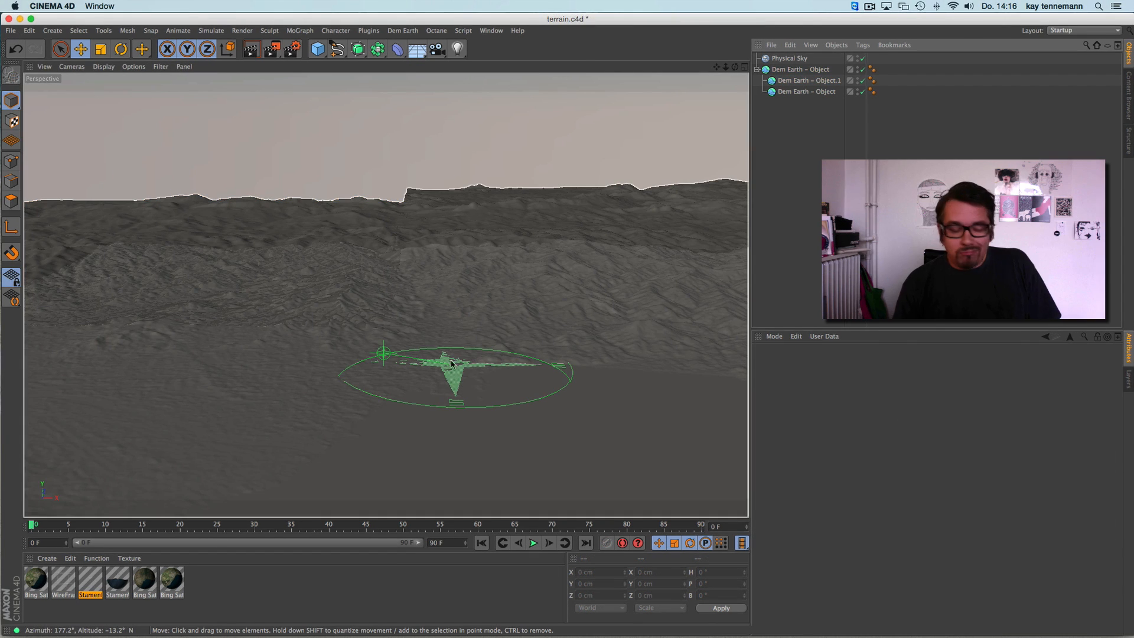
Delete both child Dem Earth tiles, keeping only the main terrain and the Physical Sky.
alt+drag(450, 322, 479, 319)
alt+right_drag(483, 304, 390, 333)
click(799, 80)
key(Delete)
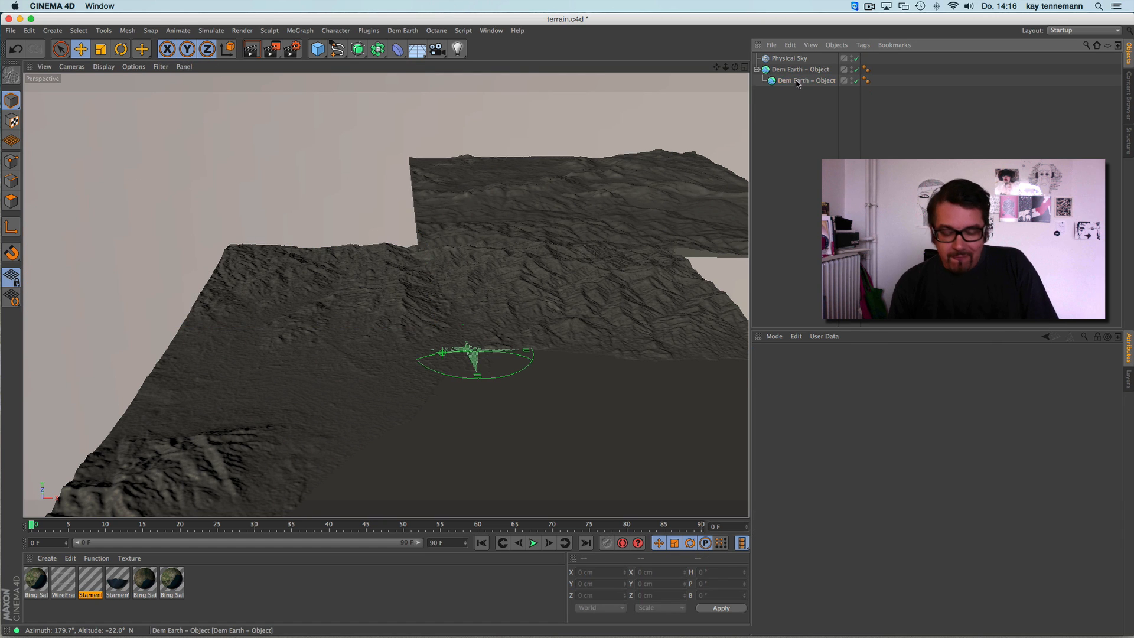
click(797, 84)
key(Delete)
Examine the main terrain's relief and coastline from several angles and distances.
alt+middle_drag(439, 361, 380, 268)
alt+drag(420, 304, 366, 373)
alt+right_drag(414, 337, 486, 304)
alt+middle_drag(478, 298, 383, 339)
alt+right_drag(326, 357, 381, 334)
alt+middle_drag(381, 335, 420, 423)
alt+drag(347, 397, 355, 367)
alt+middle_drag(387, 328, 386, 295)
alt+middle_drag(347, 335, 348, 331)
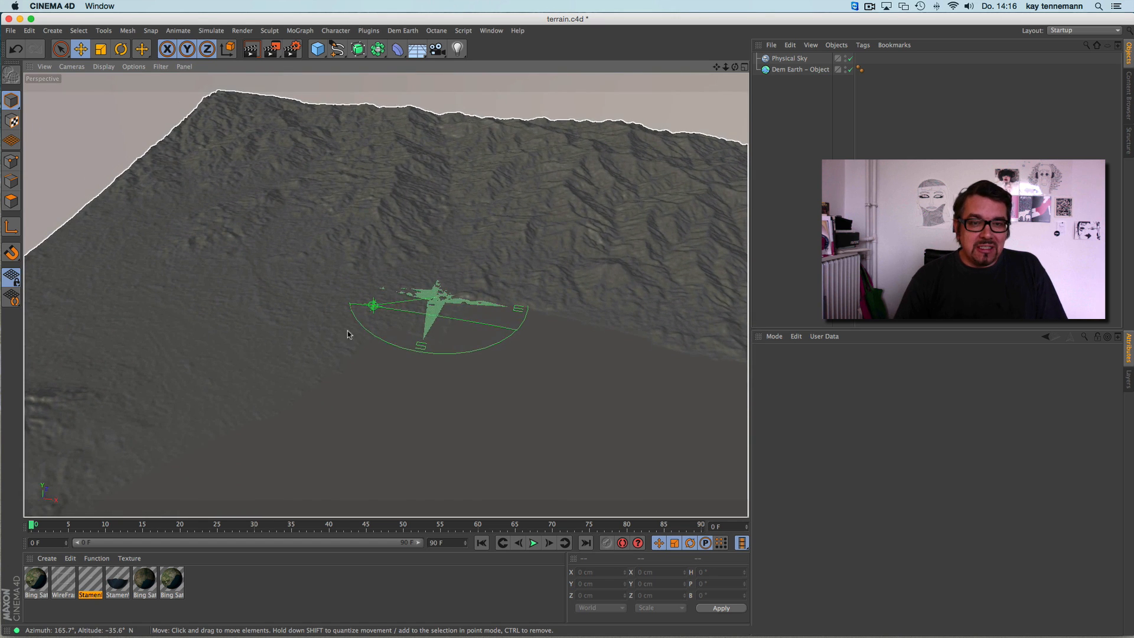
alt+drag(358, 359, 329, 373)
Download the Bing Maps texture layer at level 12 for the main Dem Earth object.
click(801, 70)
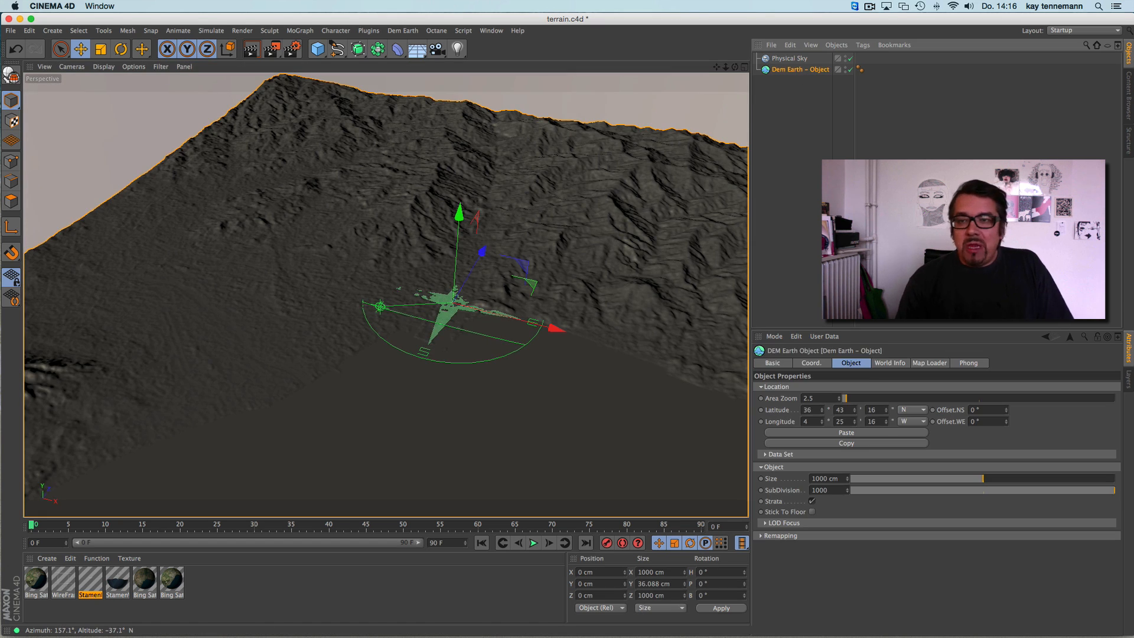
click(935, 362)
click(821, 400)
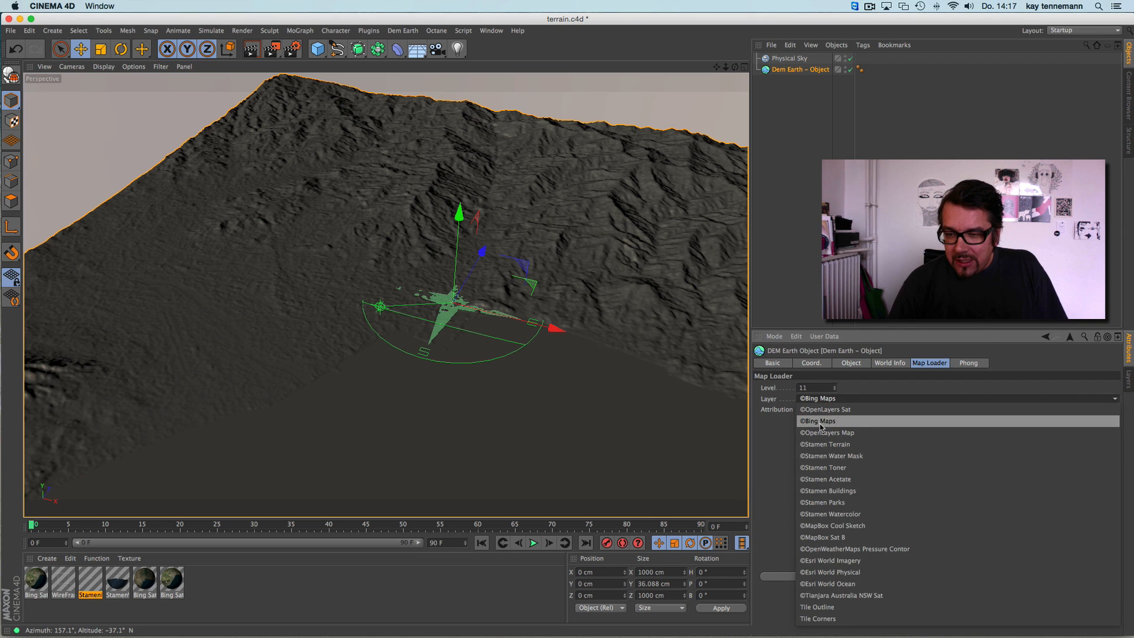
click(823, 421)
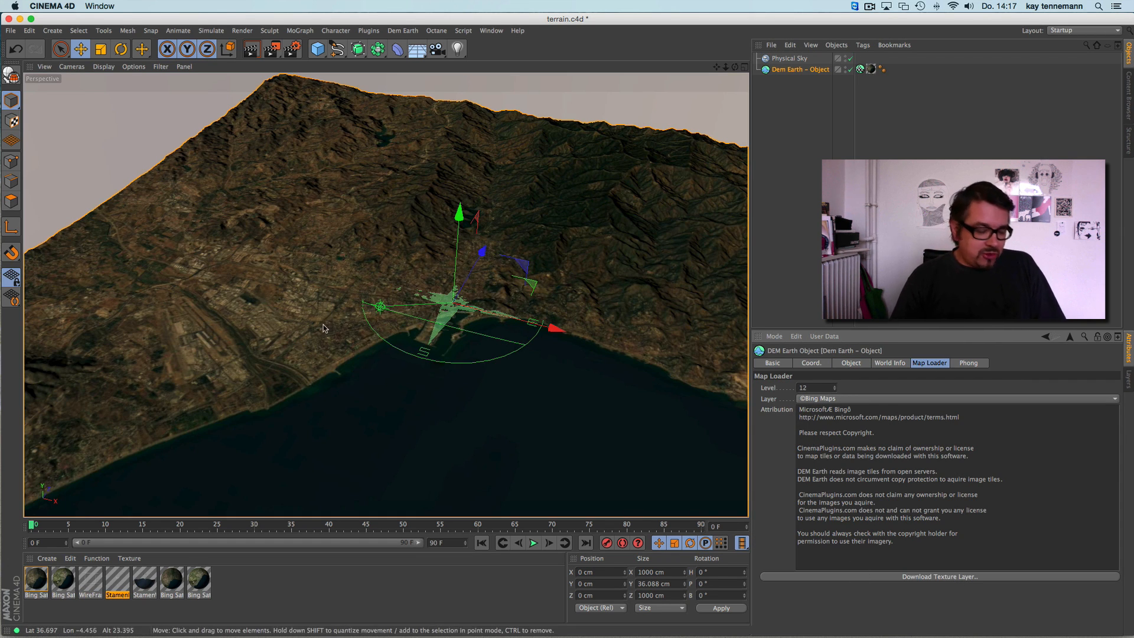
Add a MoText object and set its text to "malaga".
alt+drag(324, 328, 409, 299)
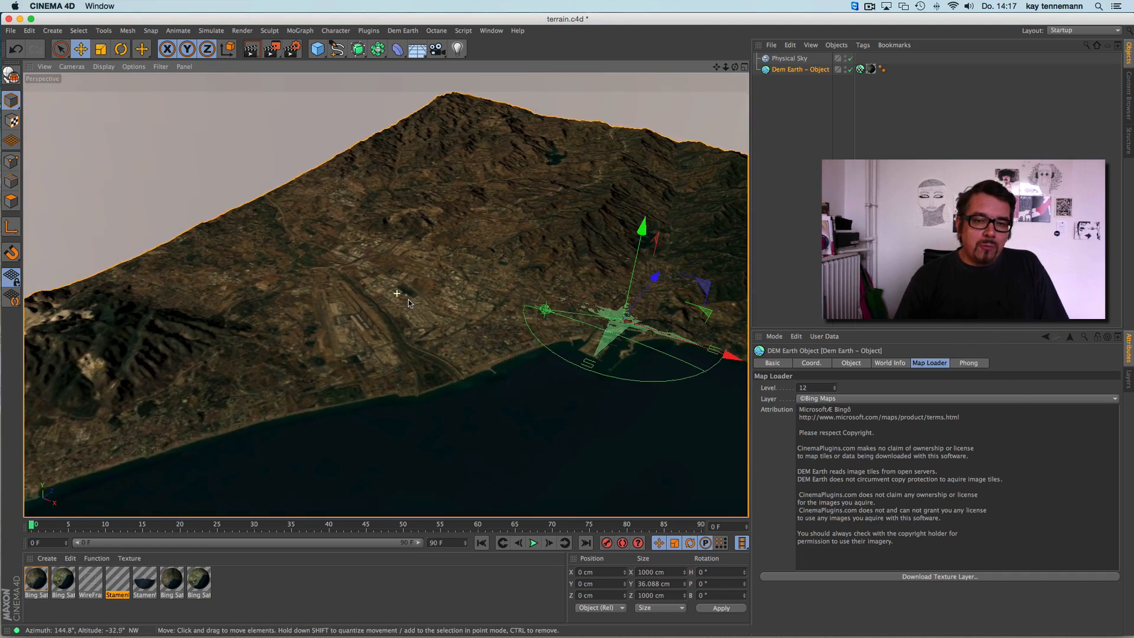
click(371, 31)
mouse_move(406, 32)
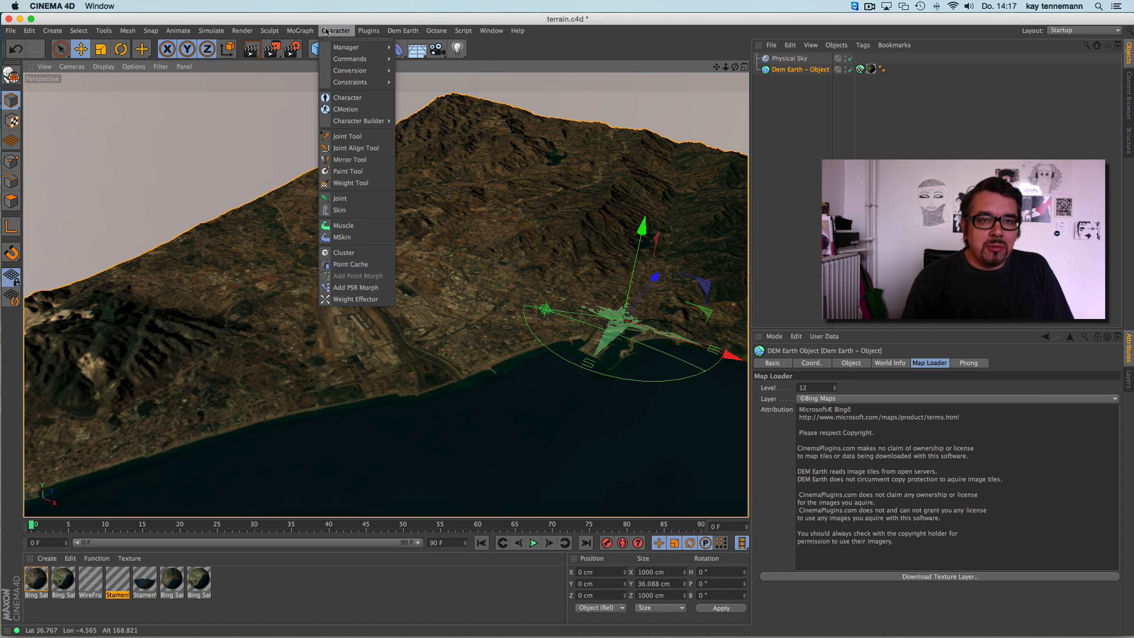
mouse_move(306, 33)
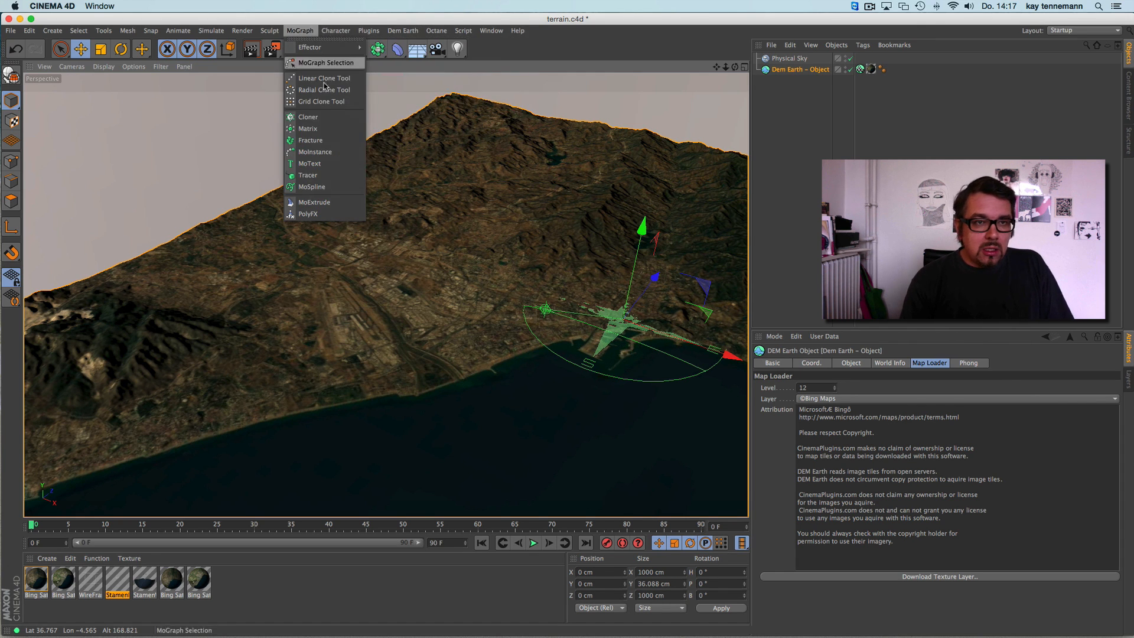
click(310, 164)
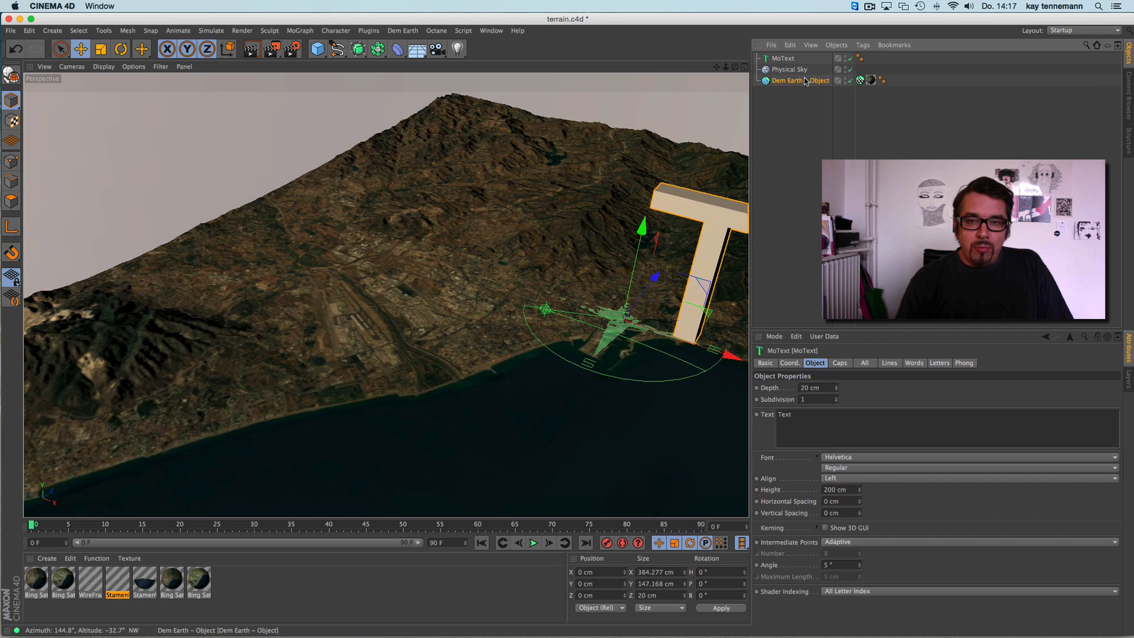
click(806, 81)
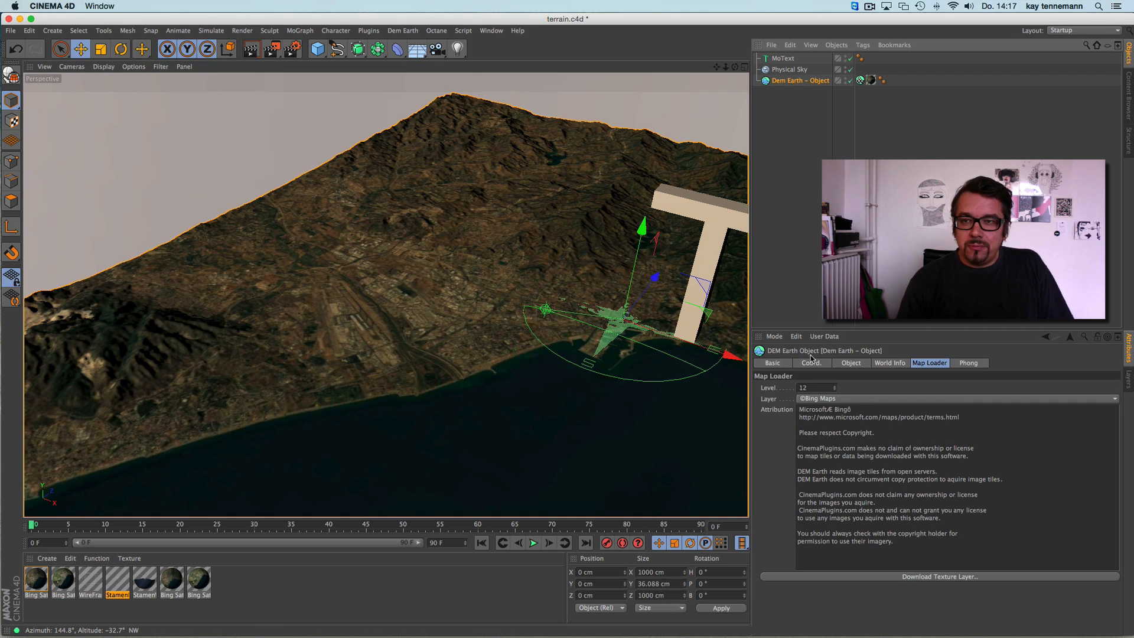
click(784, 59)
click(788, 415)
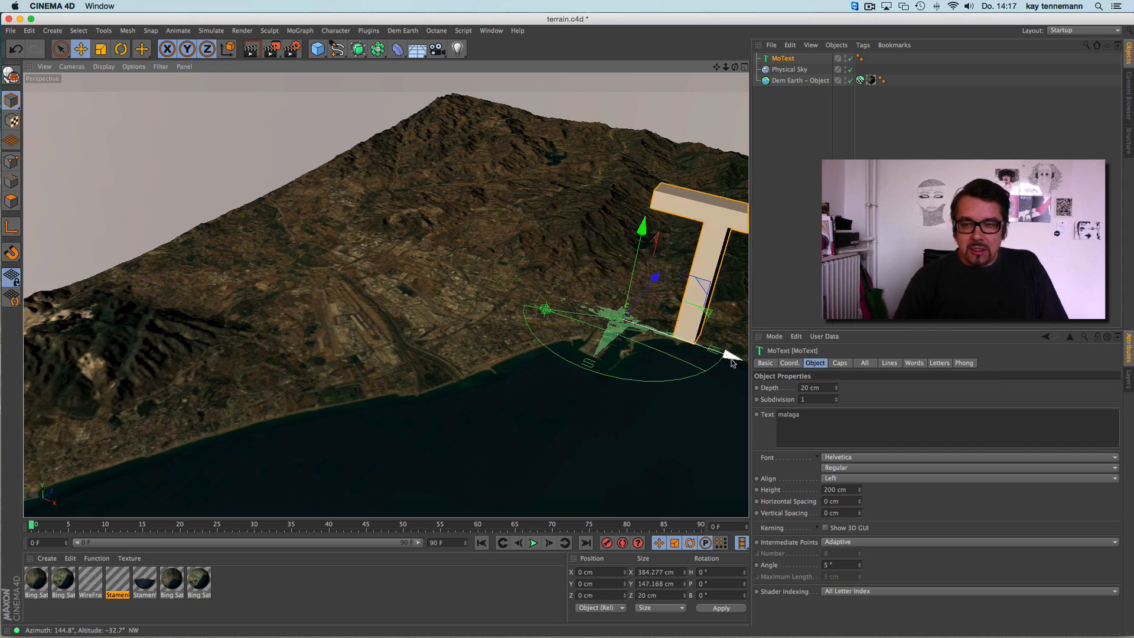
Move the malaga text to about X -346 cm and scale it down to about 244 cm wide.
drag(732, 355, 441, 256)
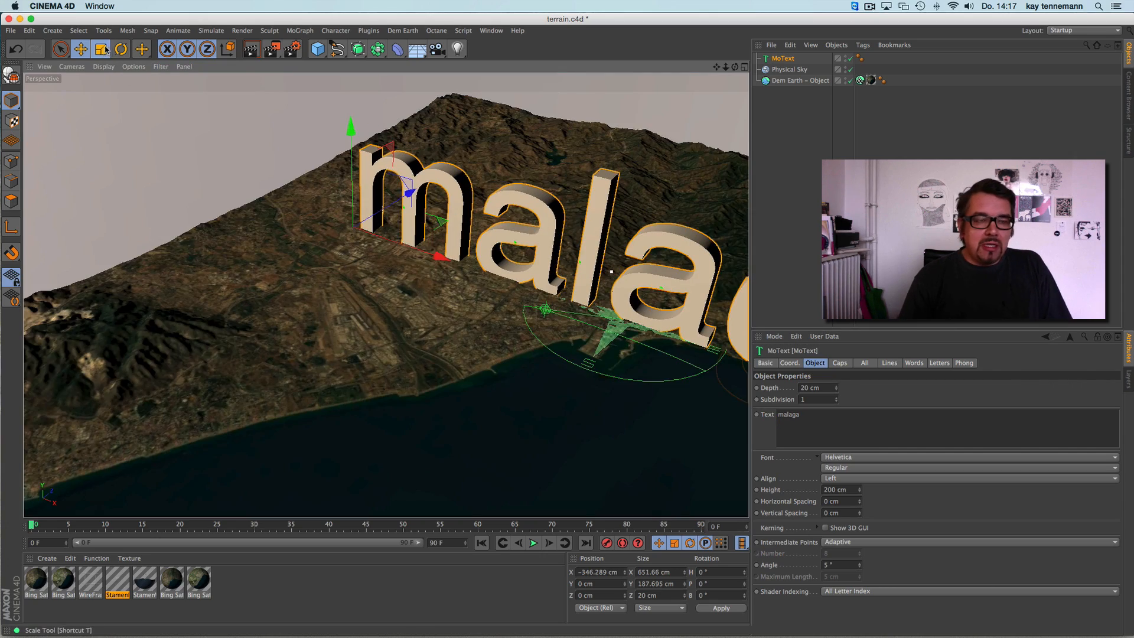
key(t)
drag(213, 140, 181, 115)
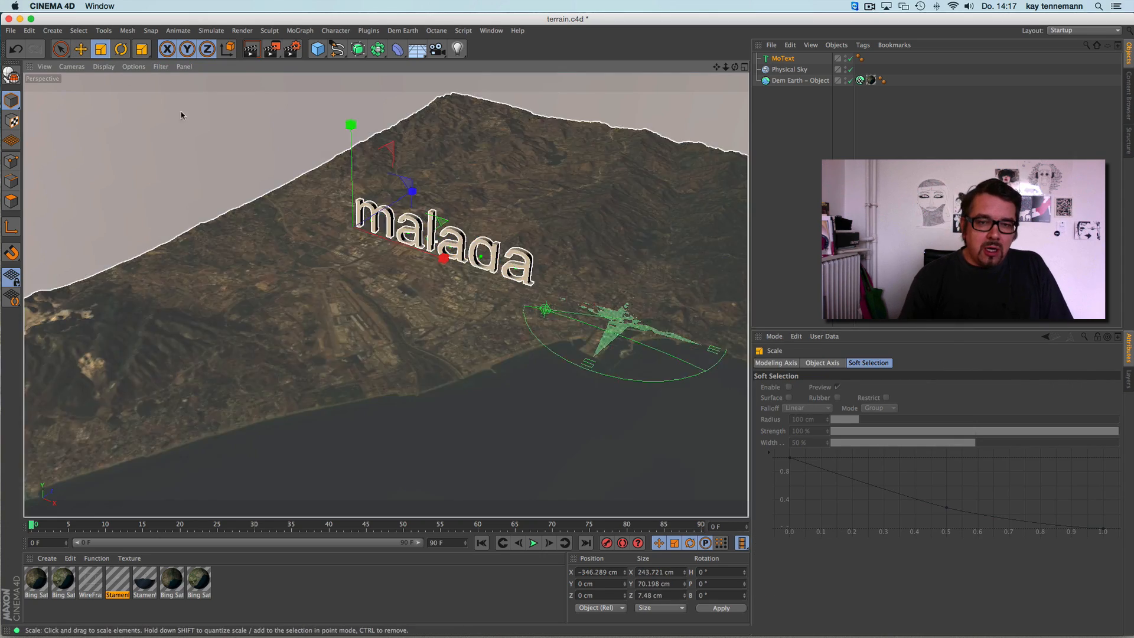
Rotate the malaga text to a heading of about 68° and move it to about X -246 cm, Z -260 cm.
key(r)
drag(378, 260, 260, 275)
key(e)
drag(164, 233, 228, 311)
alt+drag(371, 335, 465, 349)
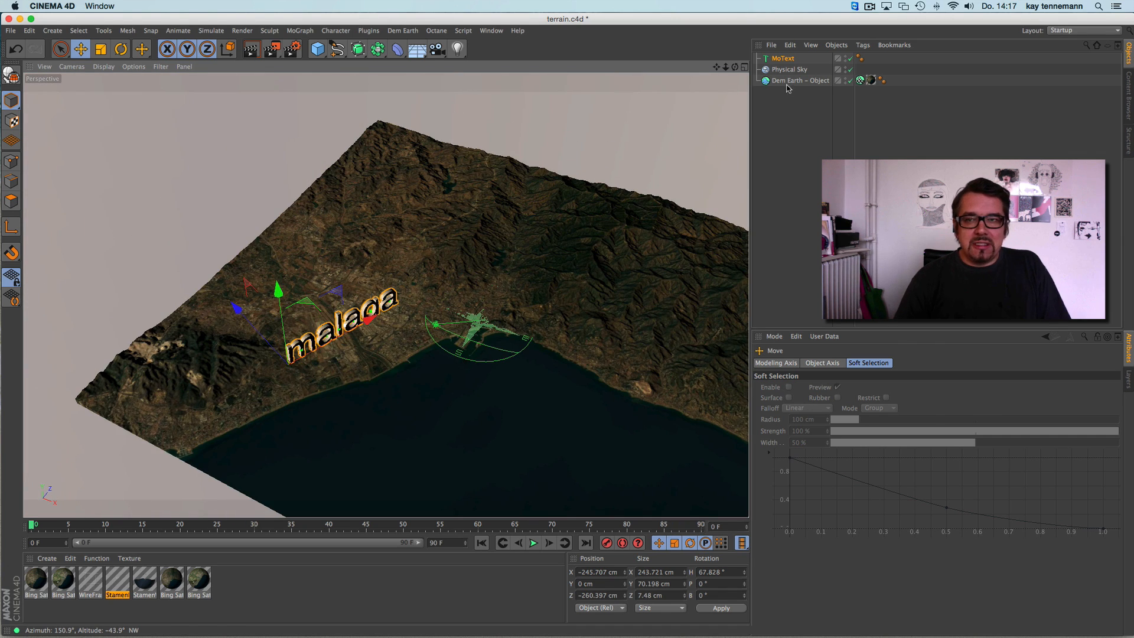
Increase the Dem Earth object's Area Zoom to 6.51.
click(788, 81)
click(854, 363)
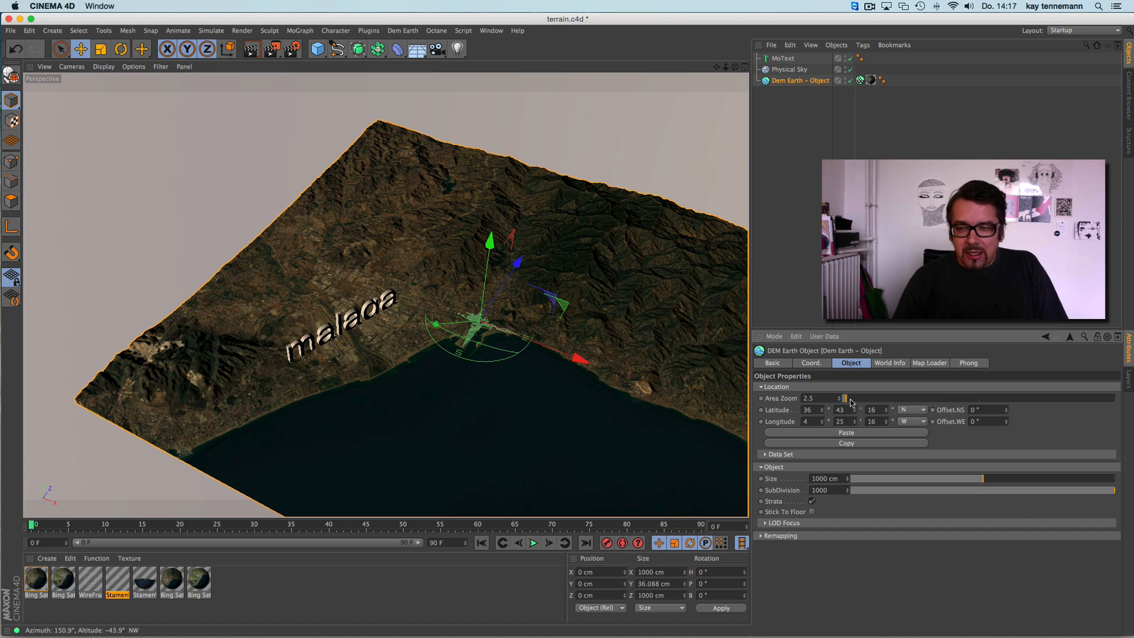
drag(851, 401, 858, 402)
alt+drag(485, 378, 479, 354)
scroll(478, 355, up, 3)
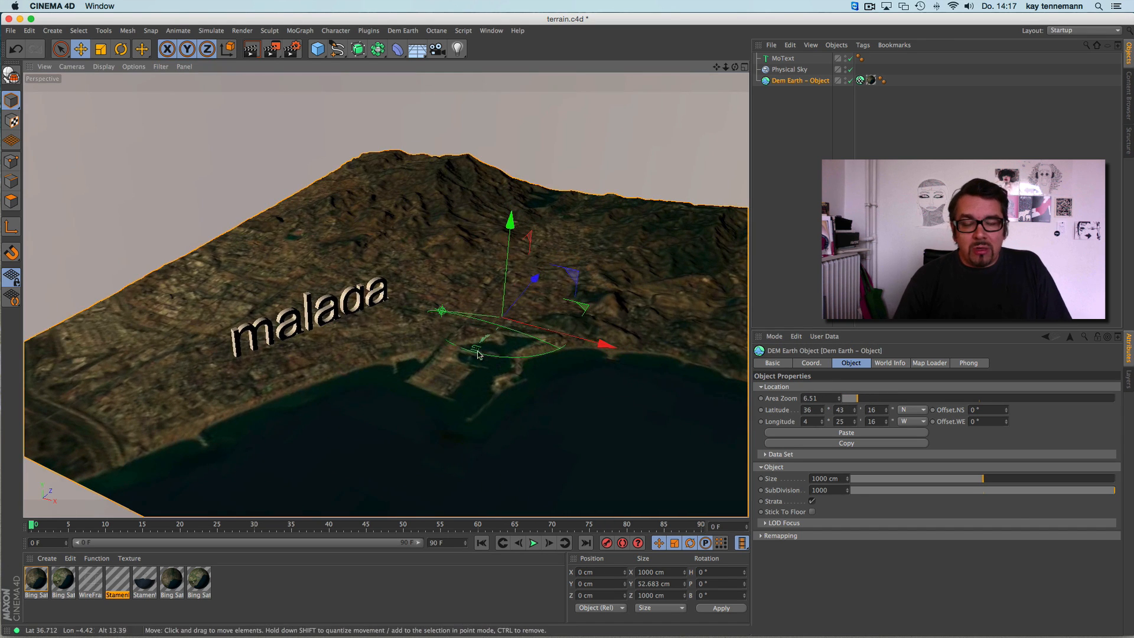
Move the malaga text back over the land to about X -385 cm, Z -193 cm.
click(785, 58)
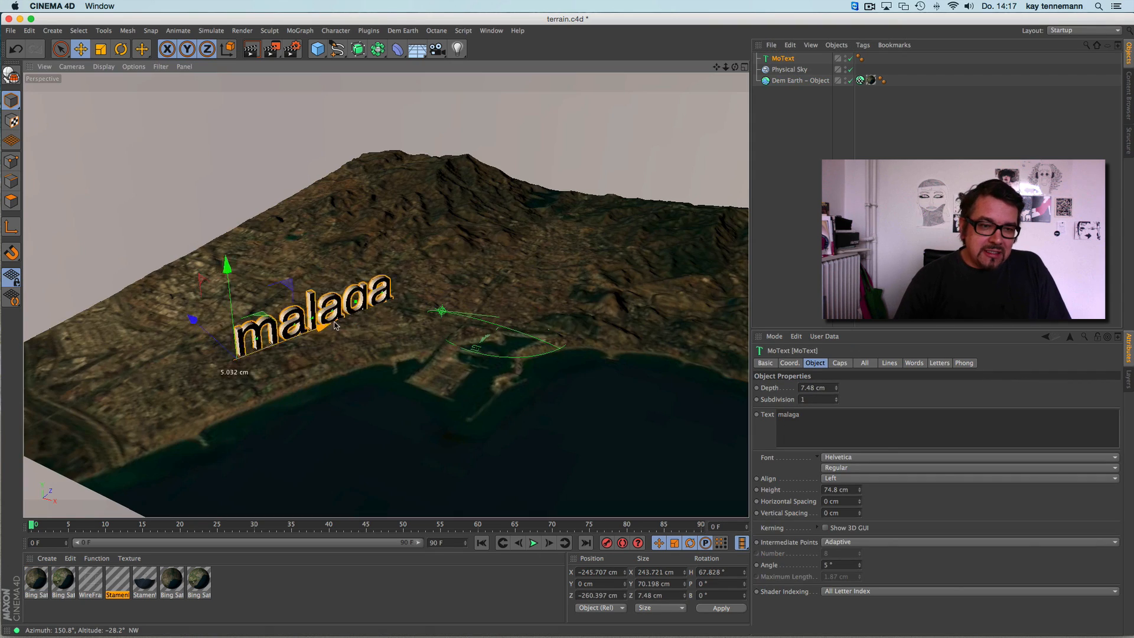
drag(335, 325, 472, 248)
alt+middle_drag(547, 295, 427, 275)
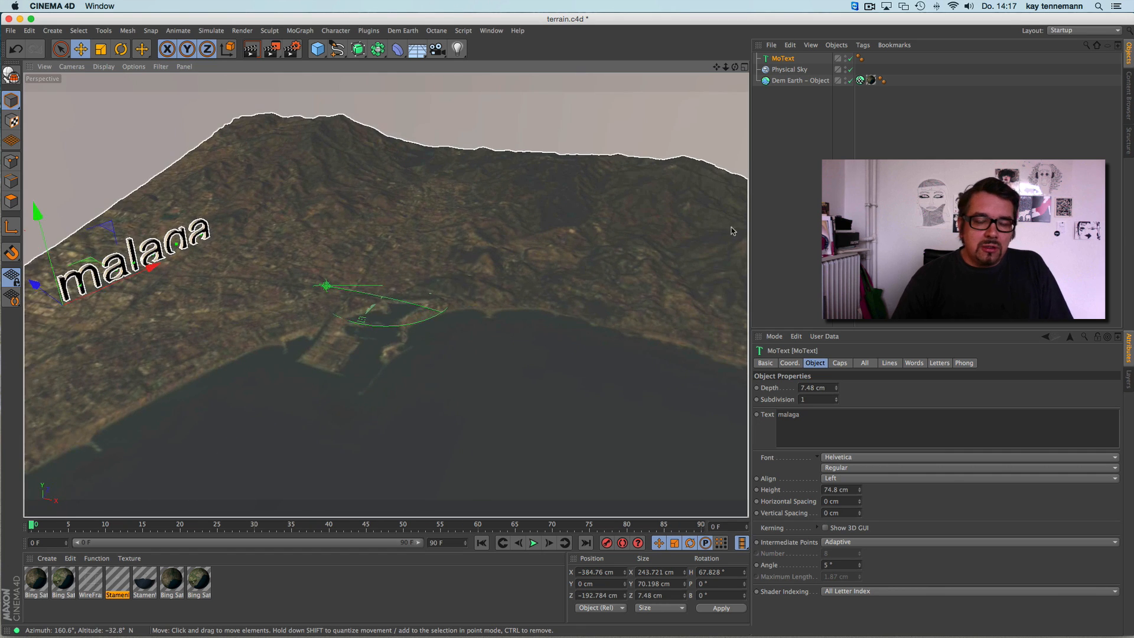
Set the Dem Earth object's Area Zoom to 3 and add a Dem Earth PinPoint as its child.
click(793, 84)
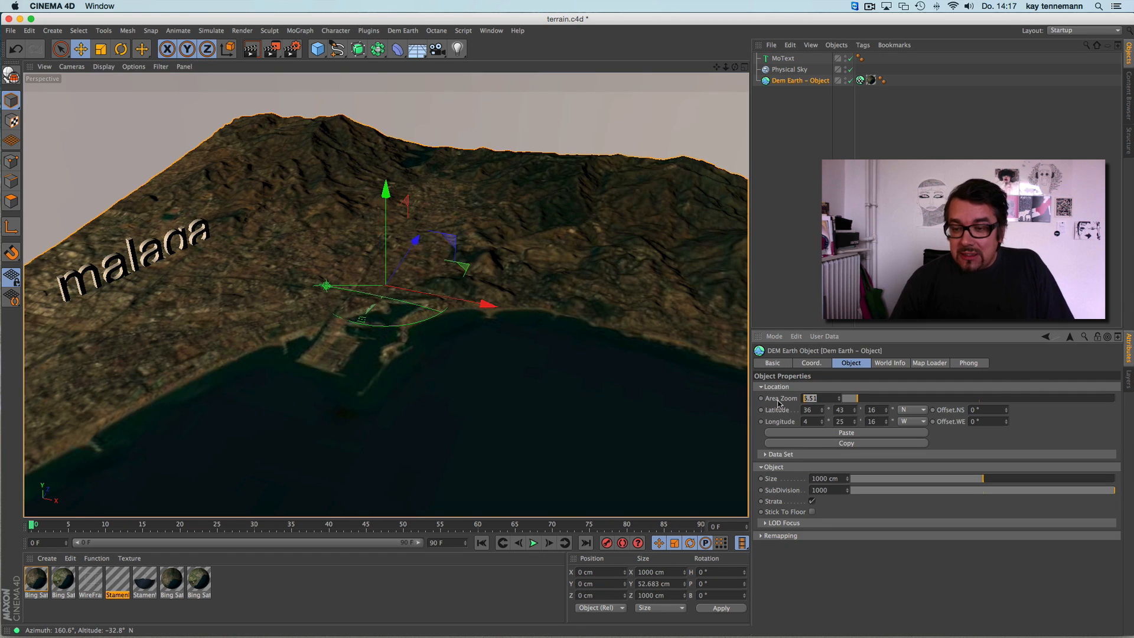
key(Return)
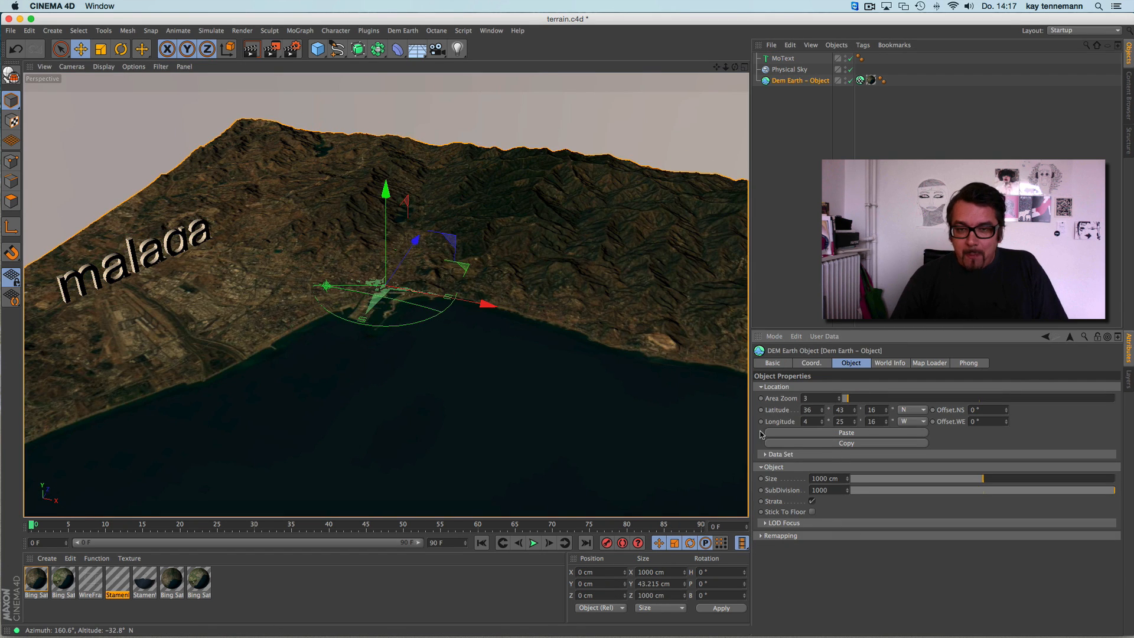
alt+middle_drag(375, 344, 441, 341)
alt+drag(440, 341, 436, 349)
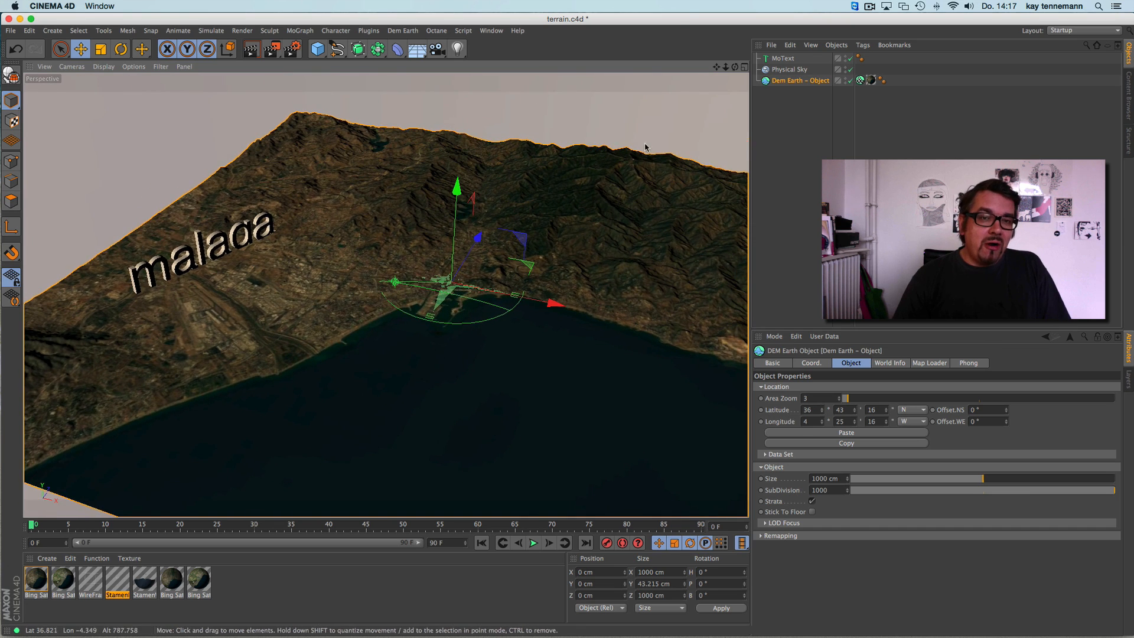
click(403, 31)
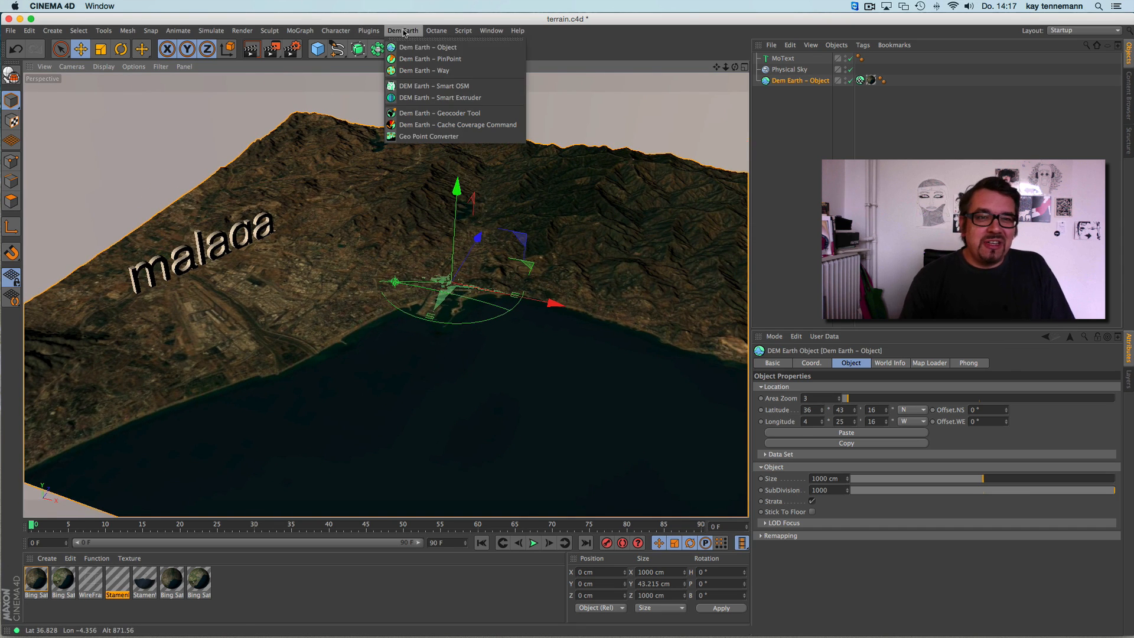
click(427, 59)
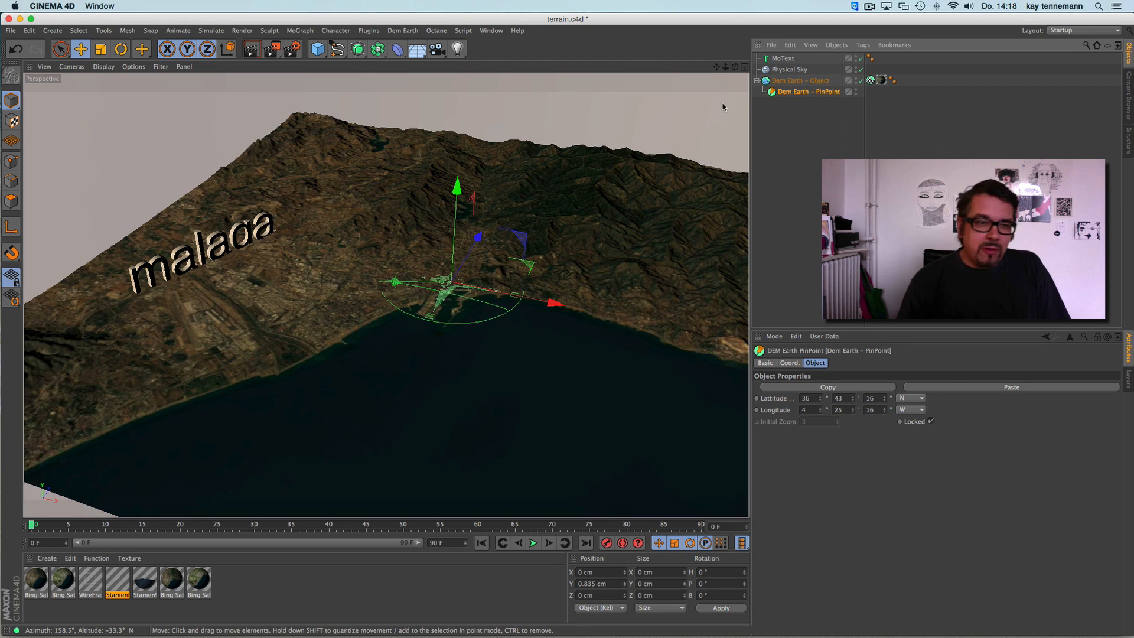
Scale the malaga text to about 142 cm wide and move it to about X -220 cm, Z -203 cm.
click(782, 58)
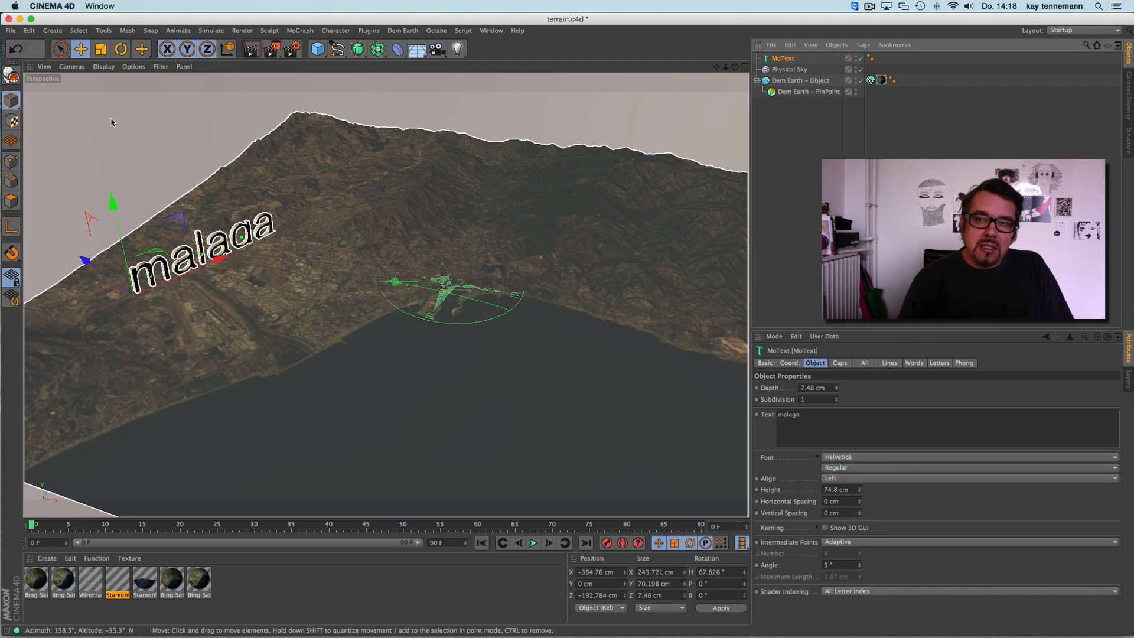
key(t)
drag(376, 176, 284, 213)
key(e)
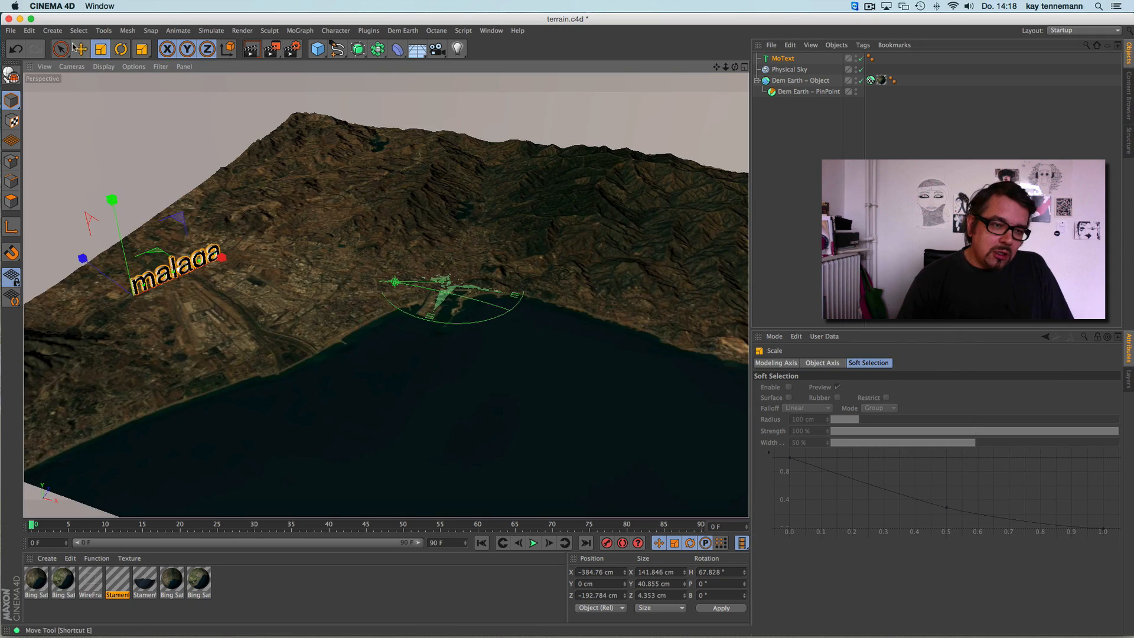
mouse_move(214, 259)
mouse_down()
mouse_move(380, 326)
mouse_move(354, 359)
mouse_move(329, 325)
mouse_move(281, 303)
mouse_move(312, 337)
mouse_up()
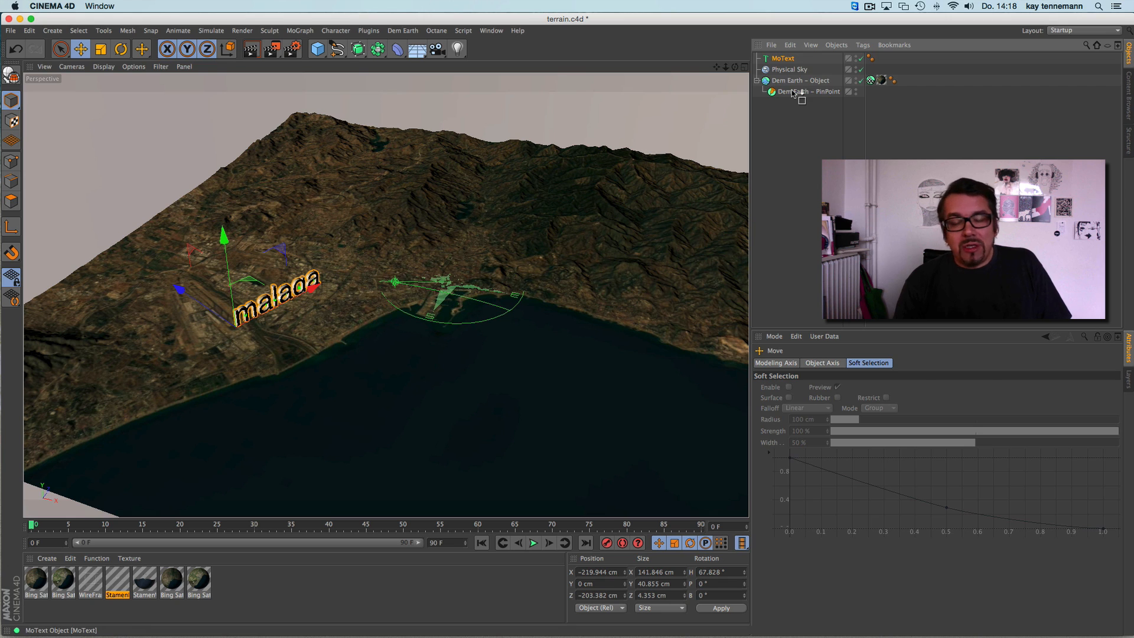
Make the MoText a child of the PinPoint and set the Dem Earth object's Area Zoom to 3.71.
drag(792, 92, 793, 95)
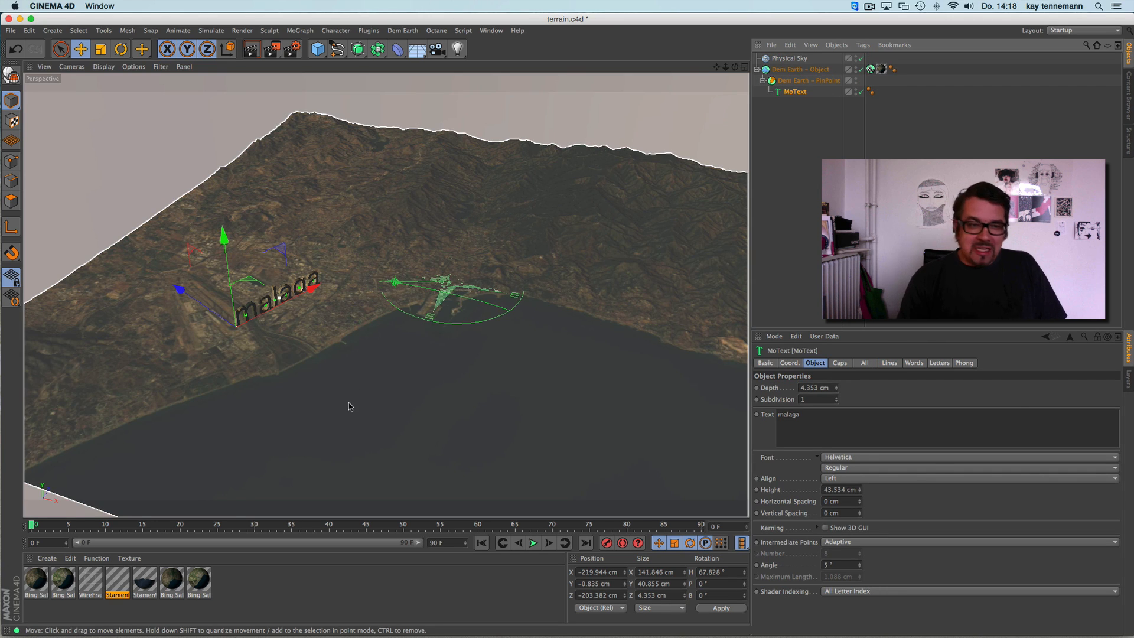
alt+drag(340, 404, 368, 397)
click(790, 70)
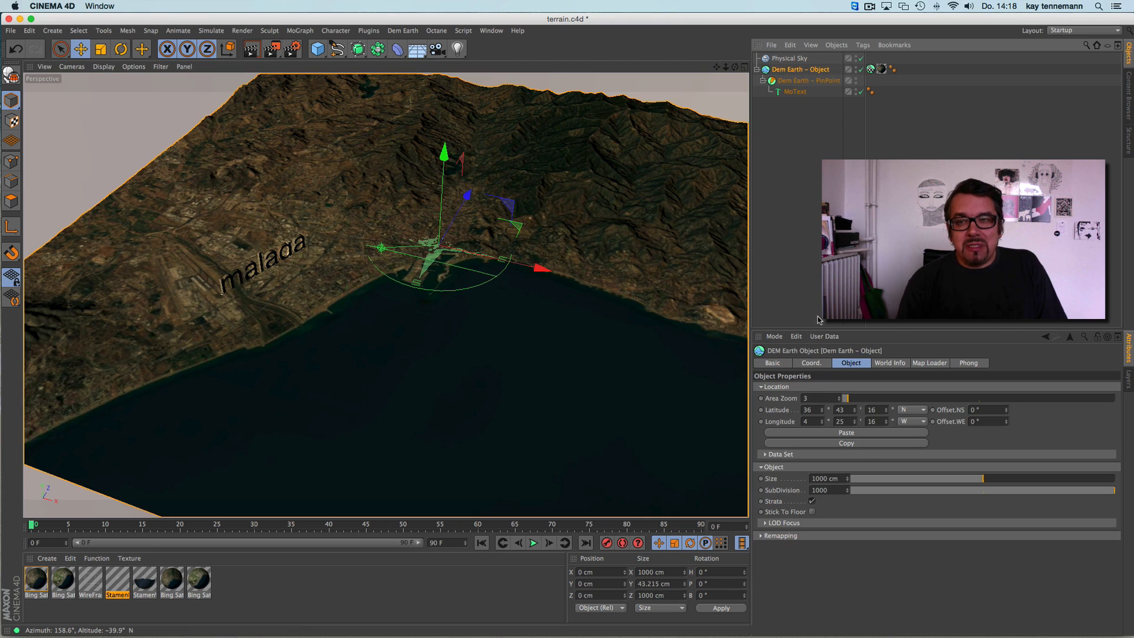
mouse_move(849, 400)
mouse_down()
mouse_move(861, 400)
mouse_move(852, 400)
mouse_up()
Create a new default material and apply it to the MoText object.
click(47, 558)
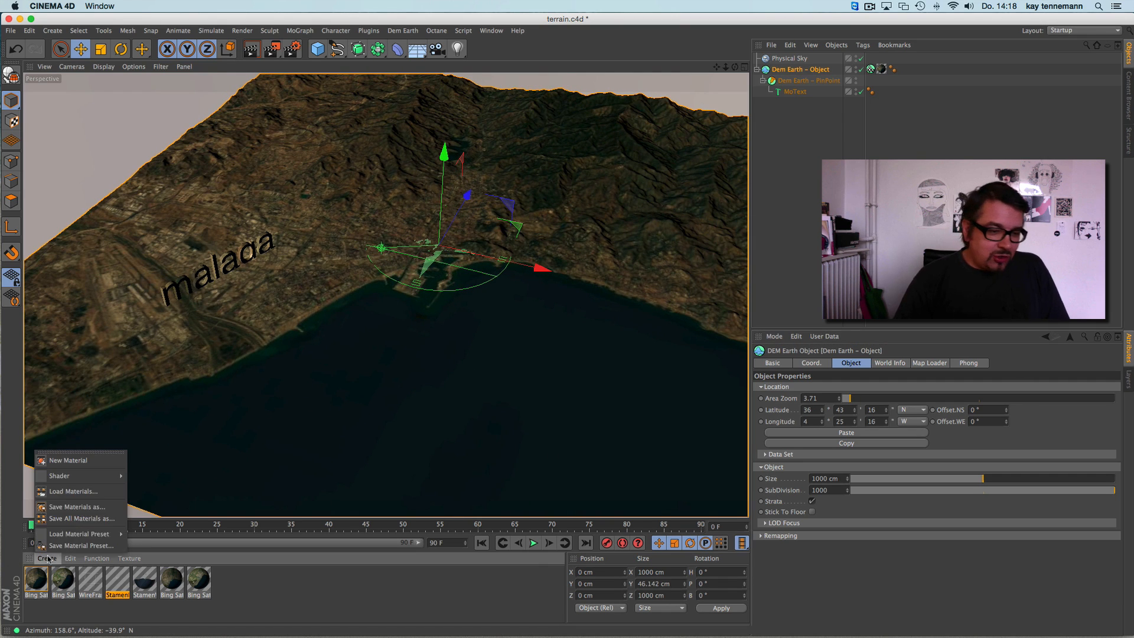
click(84, 461)
drag(38, 580, 796, 92)
Move the malaga text to about X -191 cm, Z -132 cm and rotate it to a heading of about 43°.
alt+drag(267, 384, 246, 358)
alt+right_drag(246, 358, 296, 357)
click(793, 93)
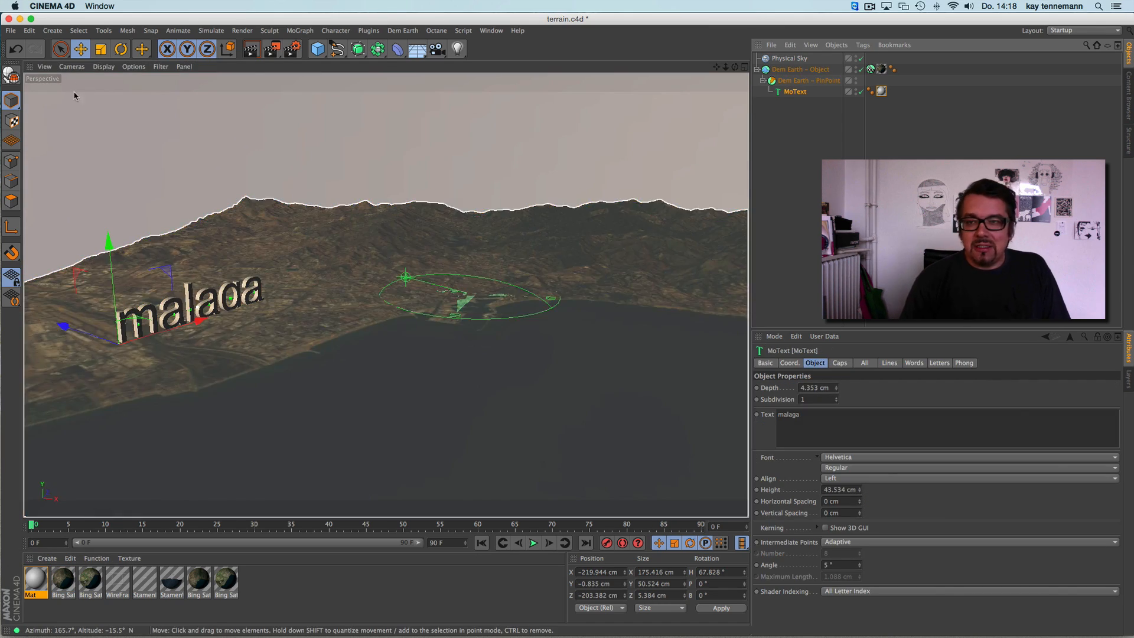
drag(199, 320, 282, 299)
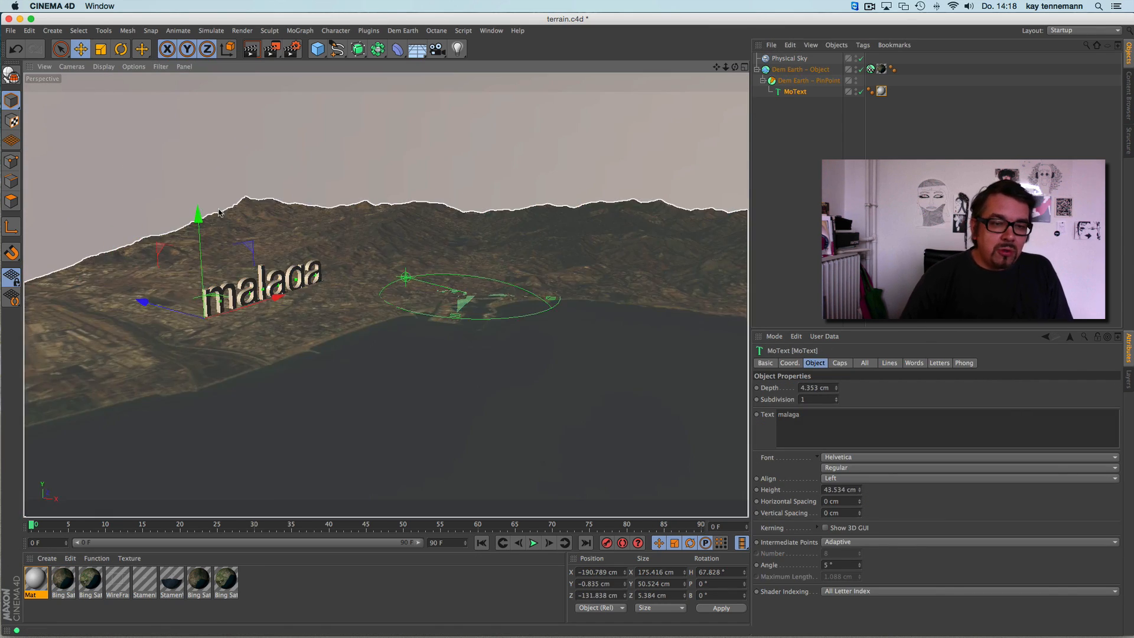
key(r)
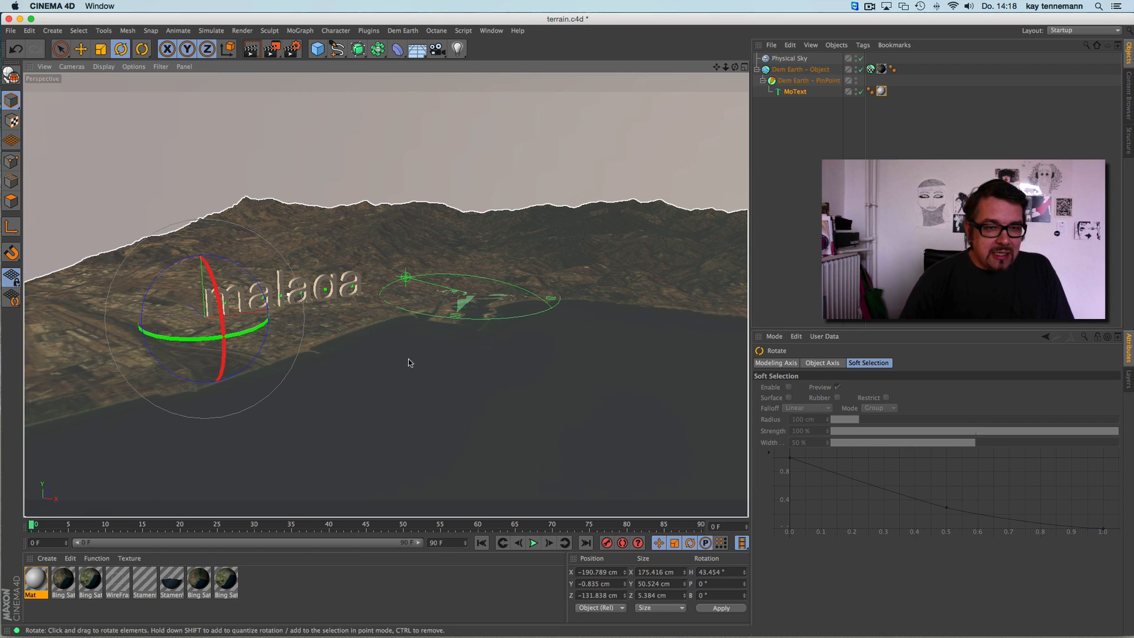
Rotate the malaga text to a heading of about 58° and move it to about X -232 cm, Y 9 cm, Z -197 cm.
alt+drag(409, 360, 373, 390)
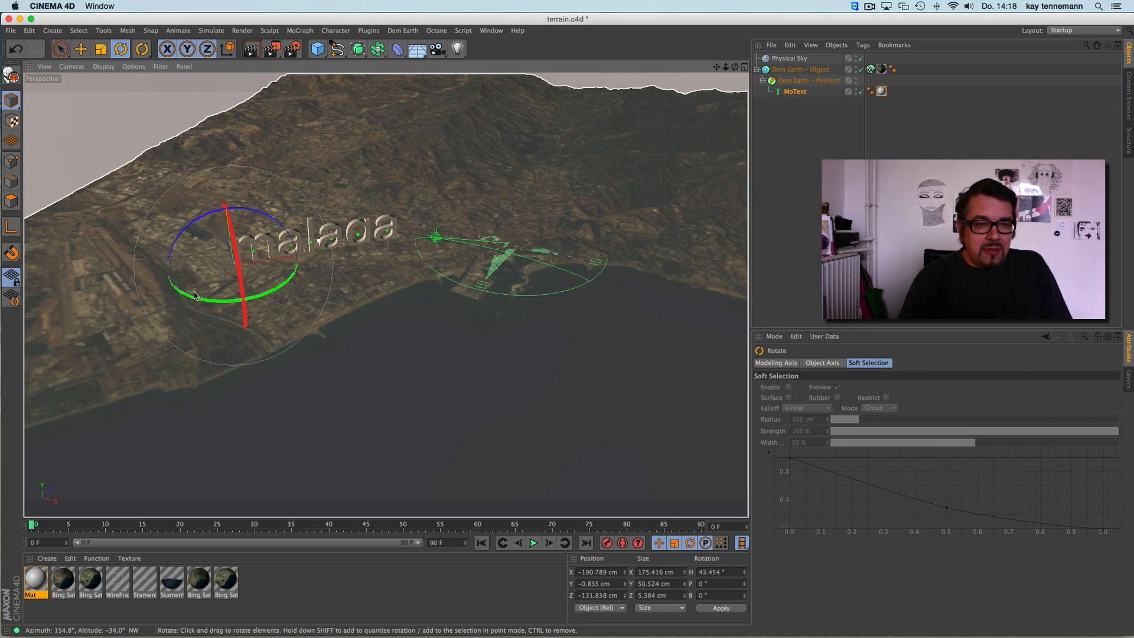
drag(195, 295, 215, 299)
click(83, 51)
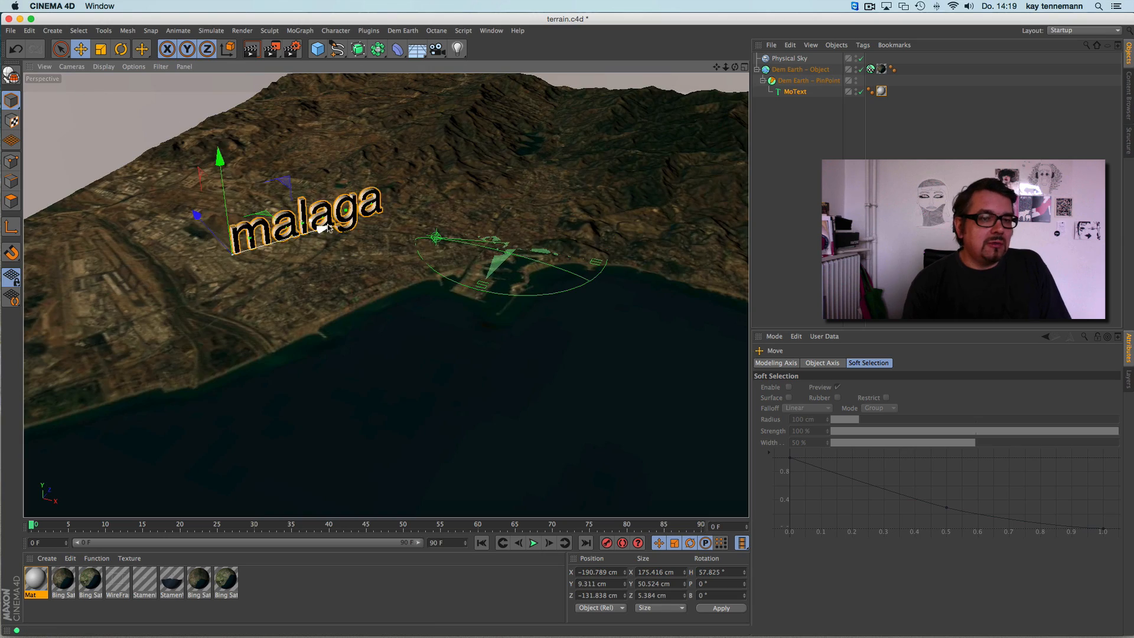
drag(233, 264, 227, 265)
alt+drag(472, 379, 520, 345)
scroll(461, 337, up, 5)
alt+right_drag(520, 344, 487, 346)
alt+middle_drag(487, 347, 508, 354)
click(791, 197)
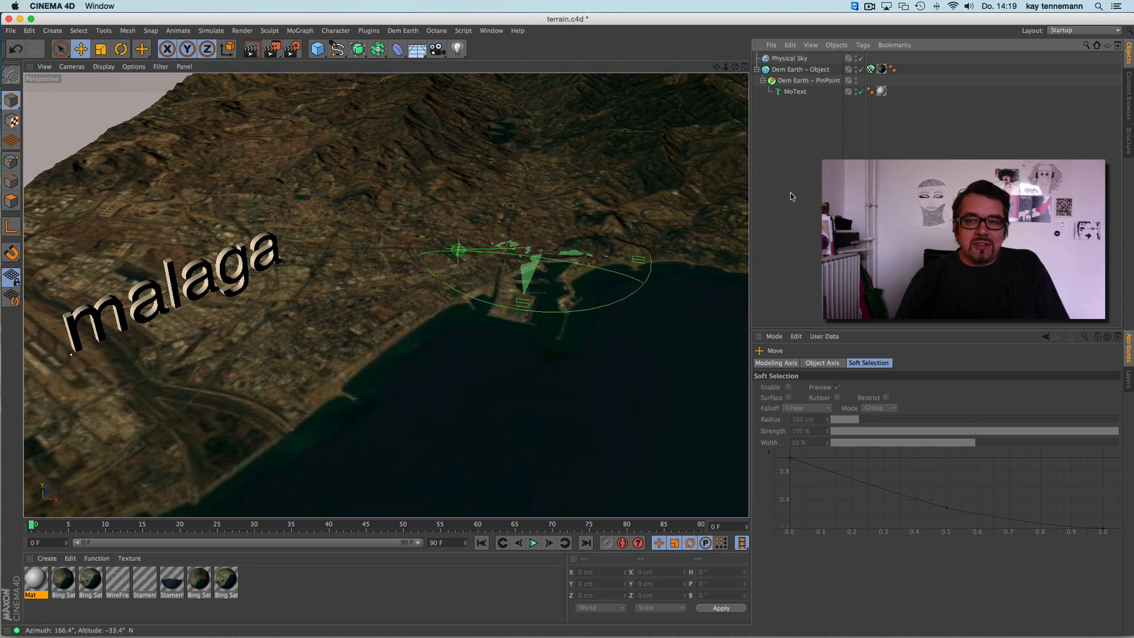
Delete the MoText object from under the Dem Earth PinPoint.
alt+drag(471, 380, 423, 378)
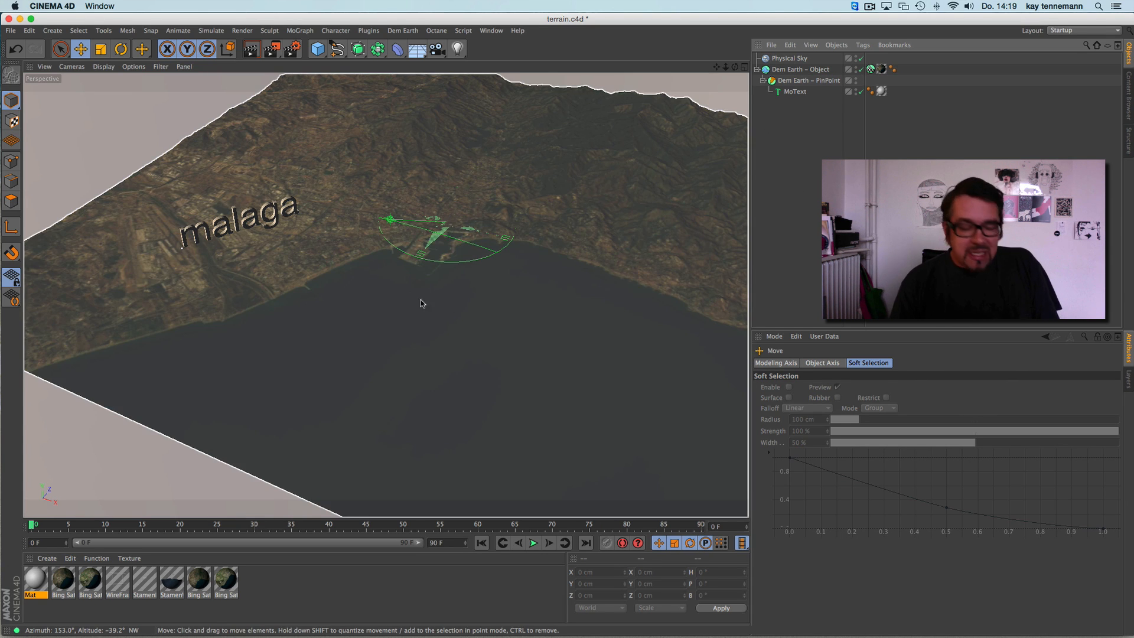
mouse_move(421, 303)
alt+mouse_down()
mouse_move(372, 337)
mouse_move(406, 355)
mouse_move(418, 325)
alt+mouse_up()
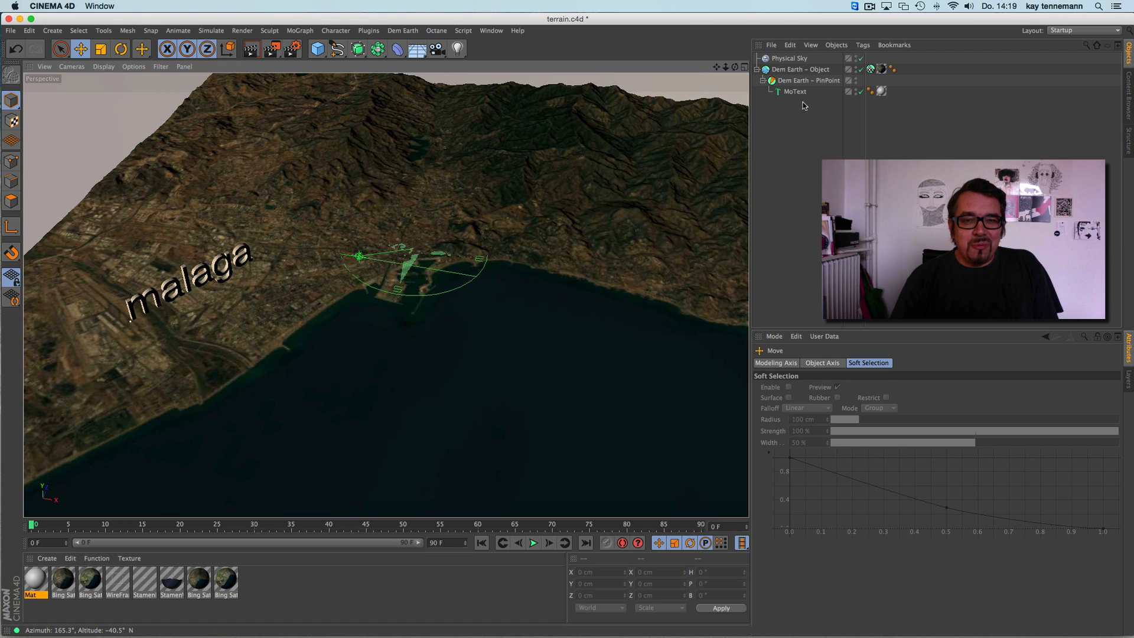
click(809, 81)
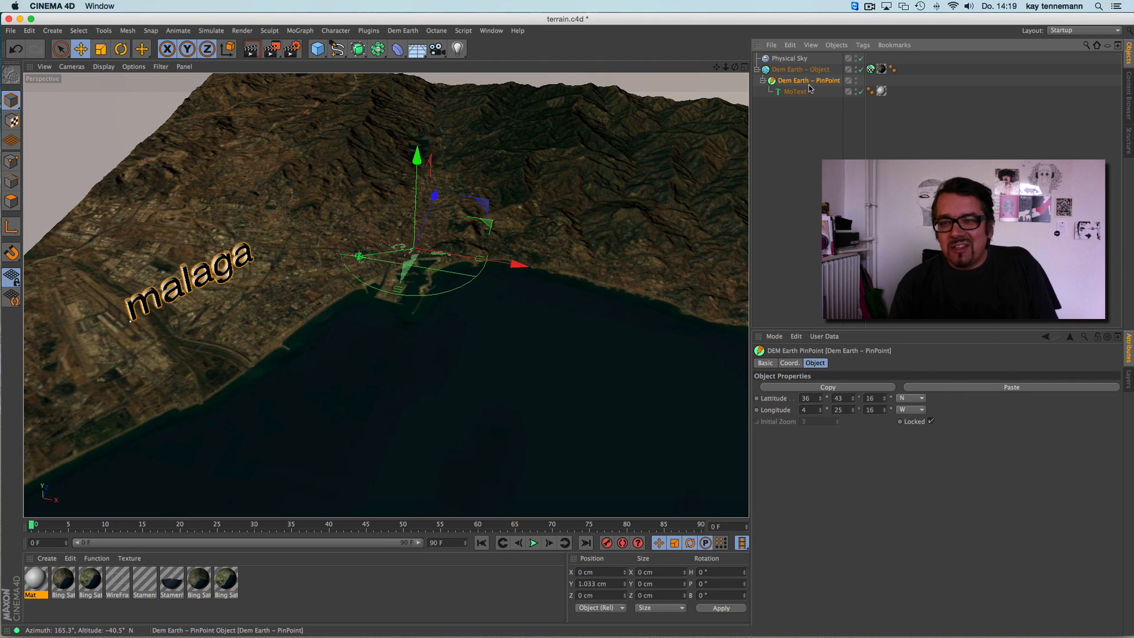
click(795, 92)
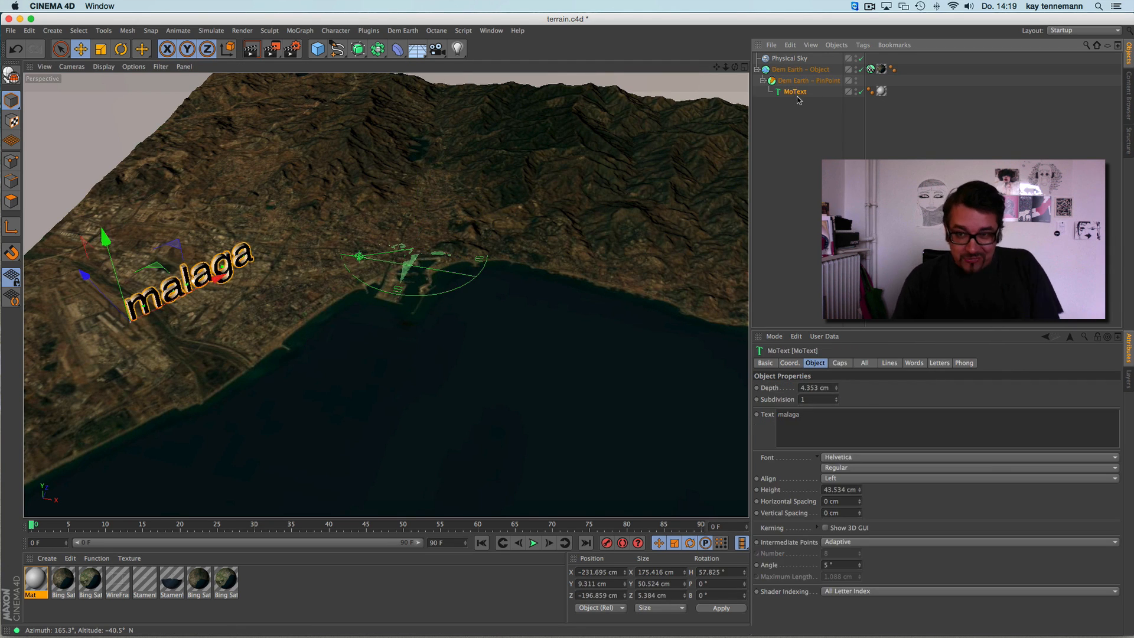
key(Delete)
Add a Cone primitive and scale it uniformly to about 36 cm.
drag(317, 49, 451, 75)
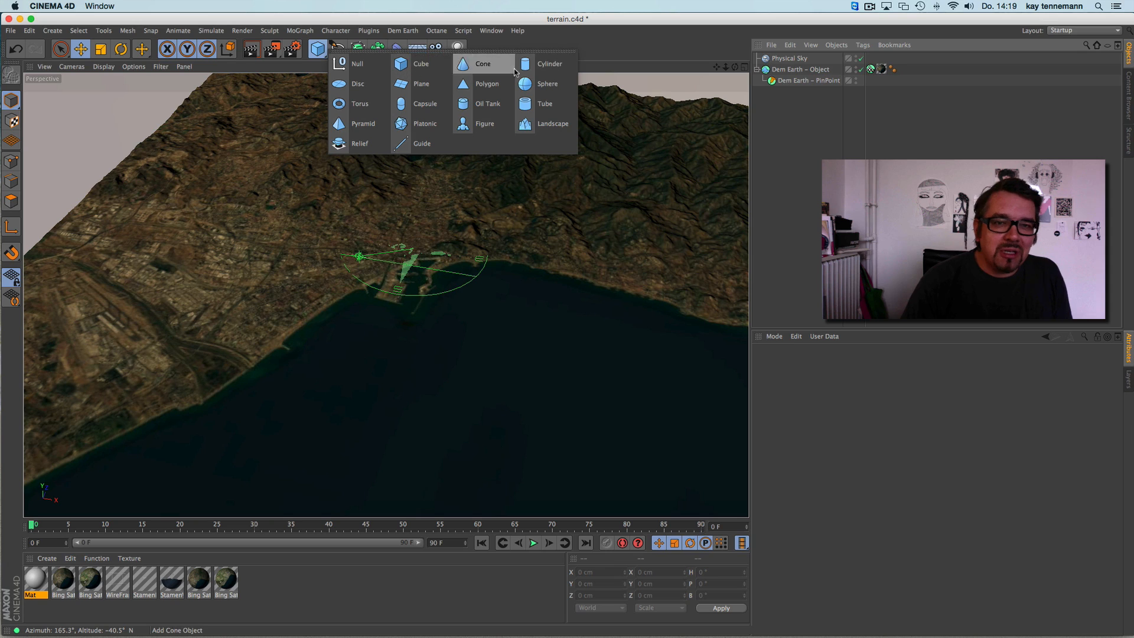
click(483, 64)
click(101, 50)
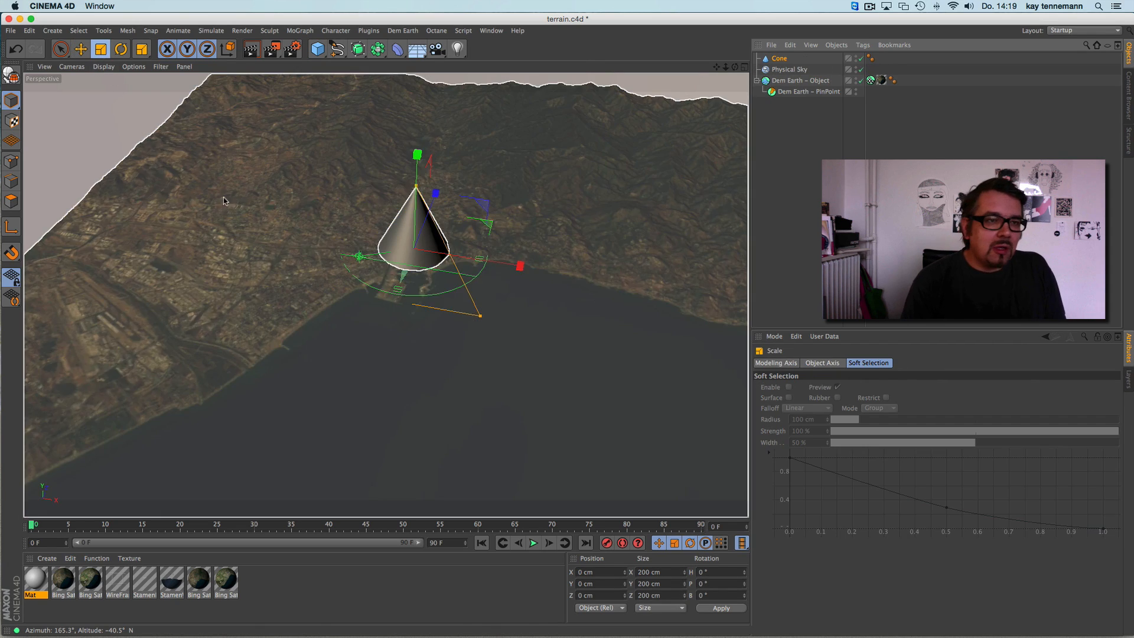
drag(397, 380, 212, 461)
Move the cone onto the land west of the city at about X -337 cm, Y 14 cm, Z -166 cm.
click(81, 49)
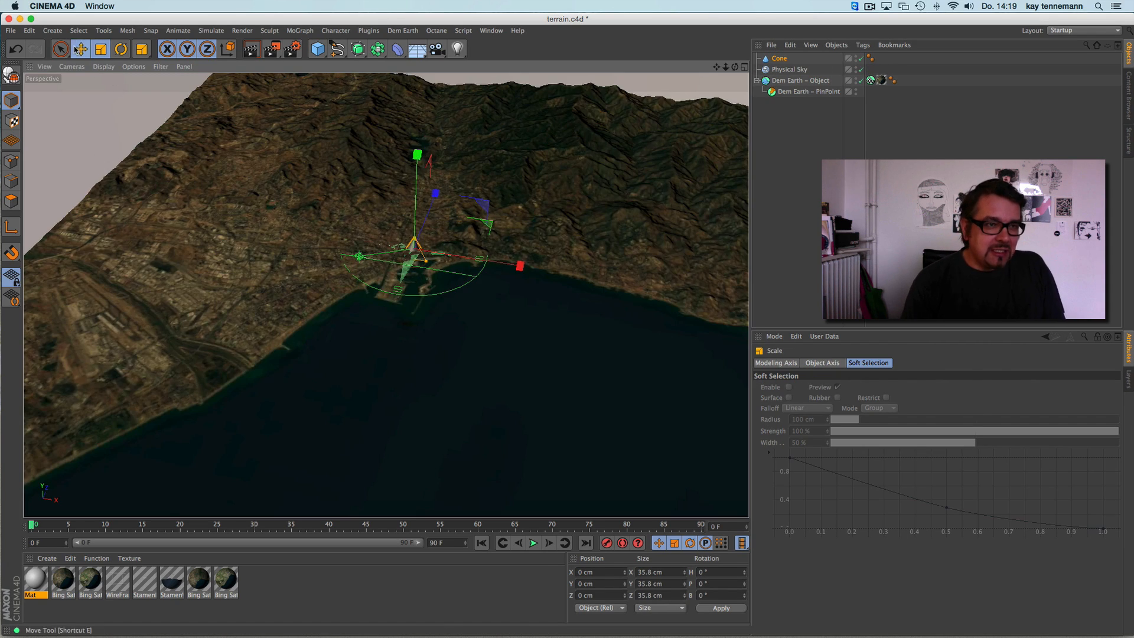
drag(491, 242, 261, 307)
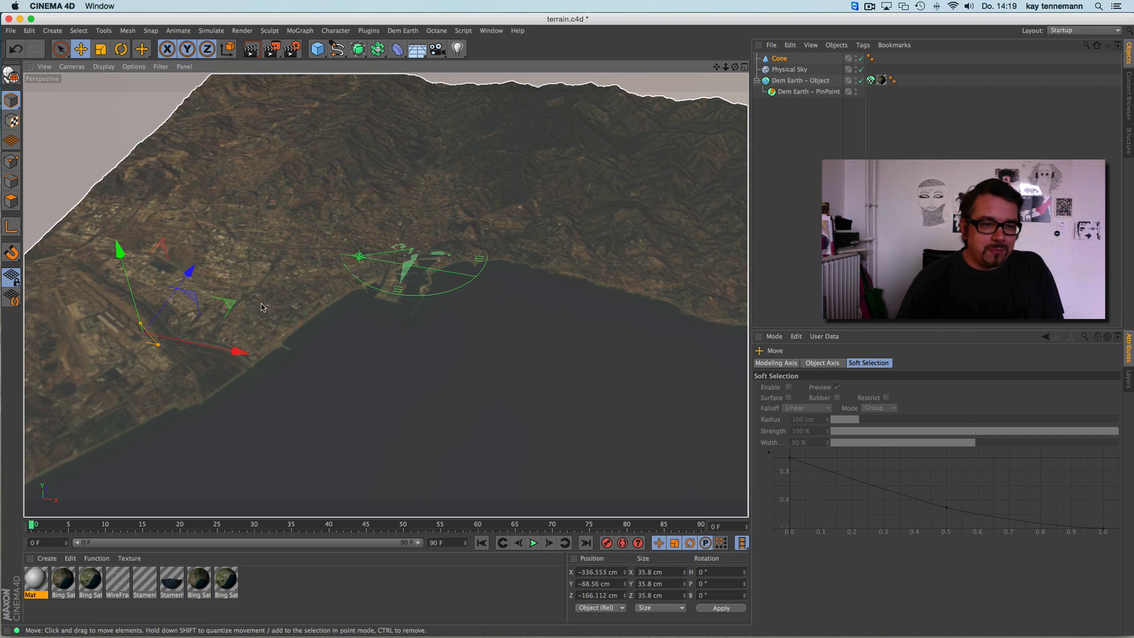
drag(107, 270, 98, 188)
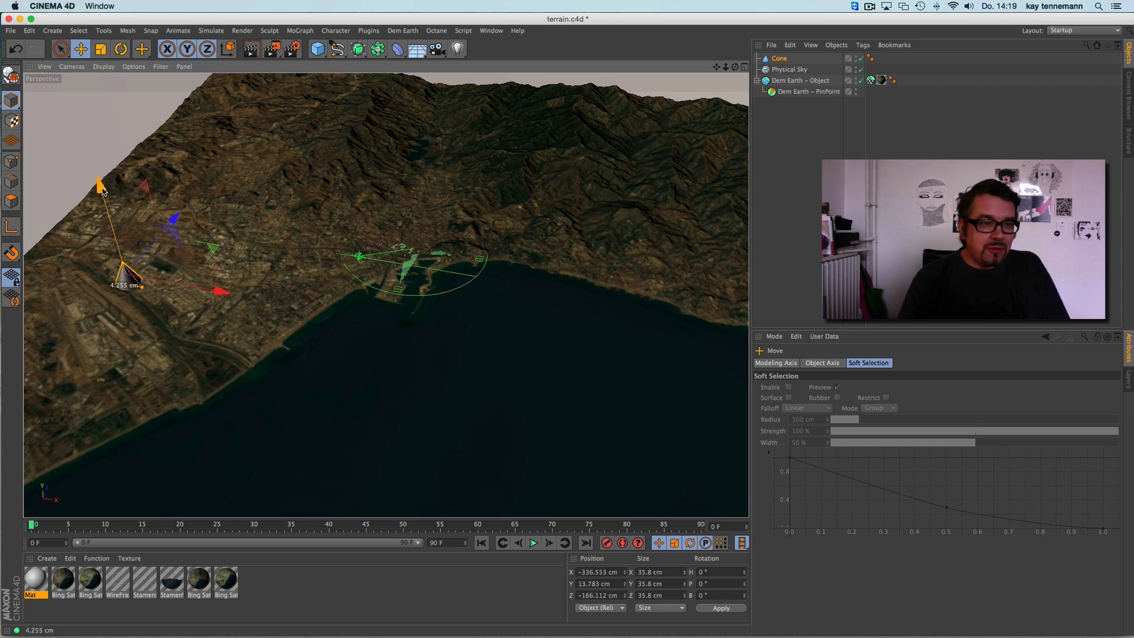
Duplicate the cone and move the copy to the coast east of the harbour at about X 226 cm, Z 66 cm.
key(super+c)
key(super+v)
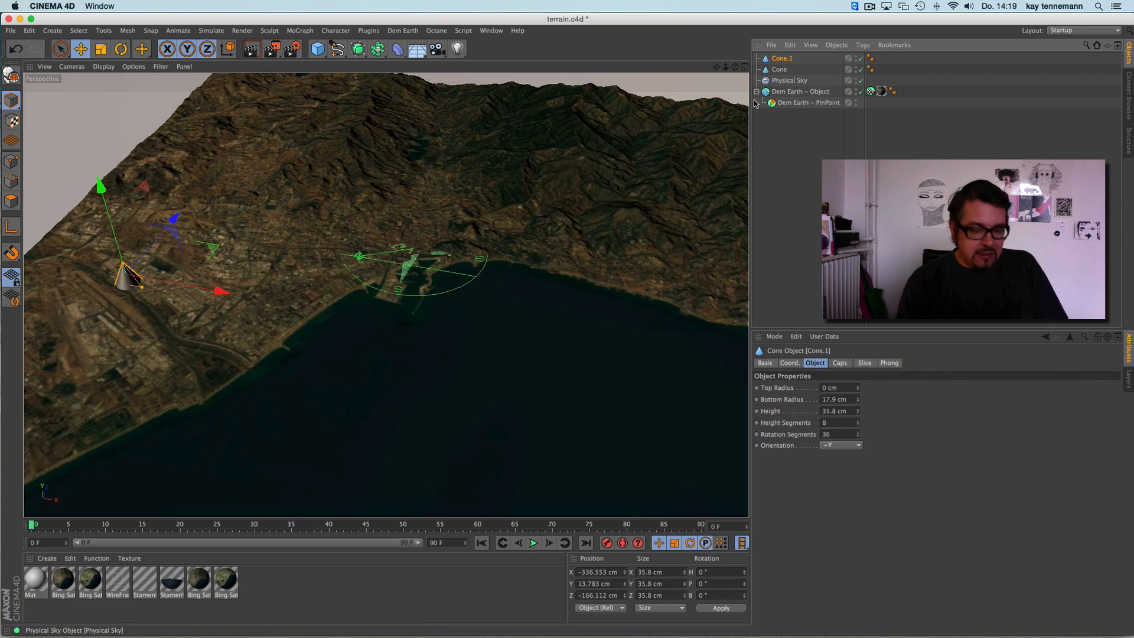
drag(223, 290, 666, 216)
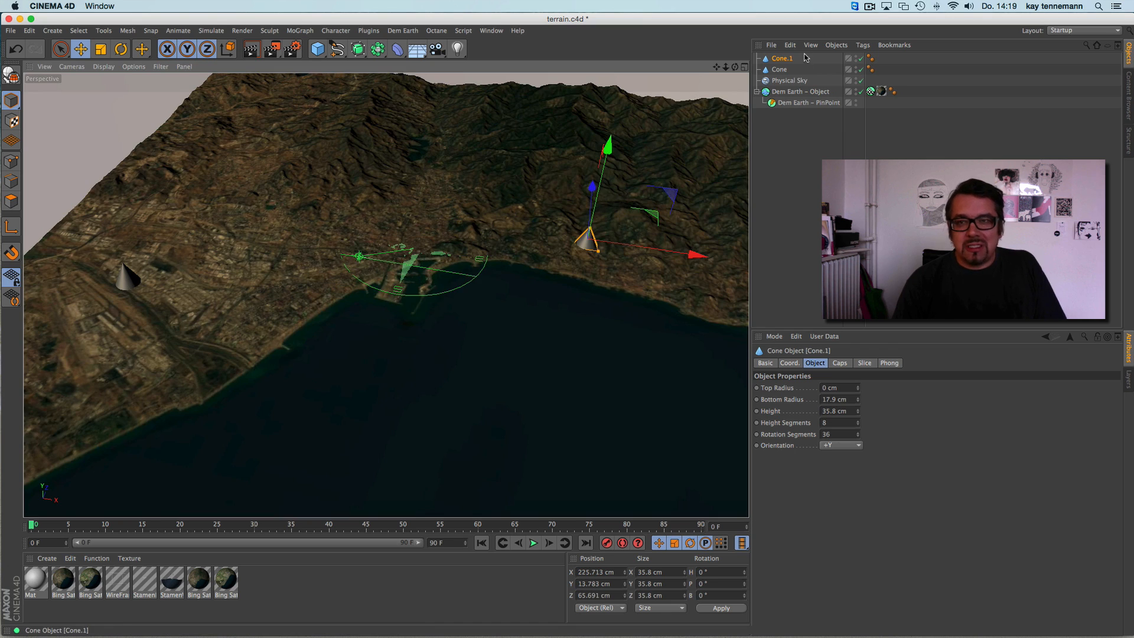
Make both cones children of the Dem Earth PinPoint.
shift+click(780, 69)
drag(779, 69, 787, 90)
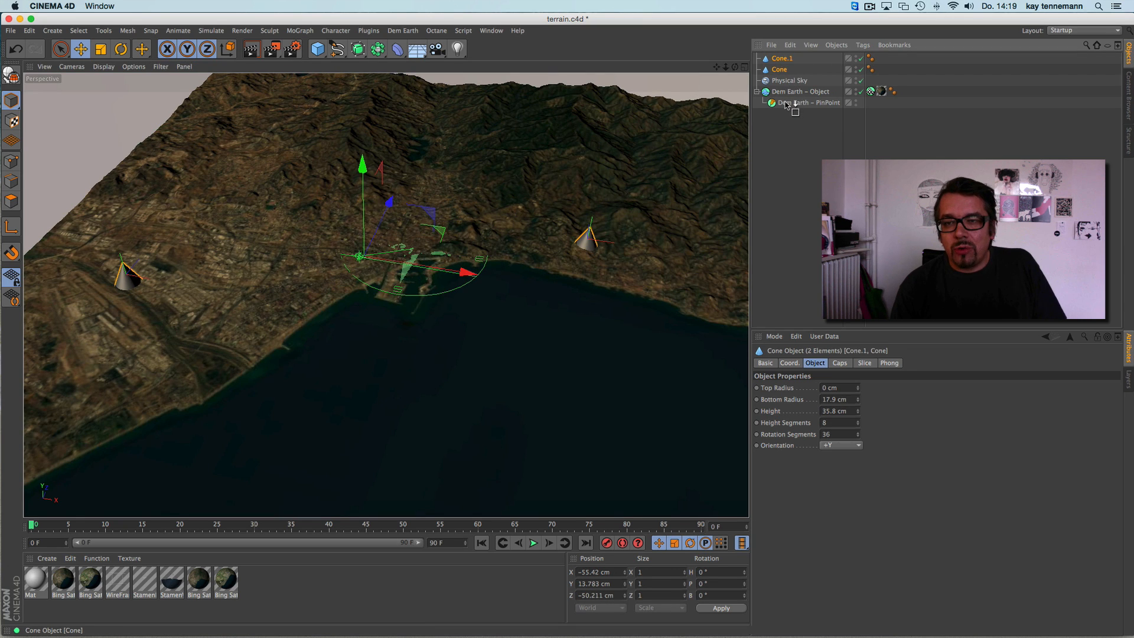
drag(786, 104, 787, 105)
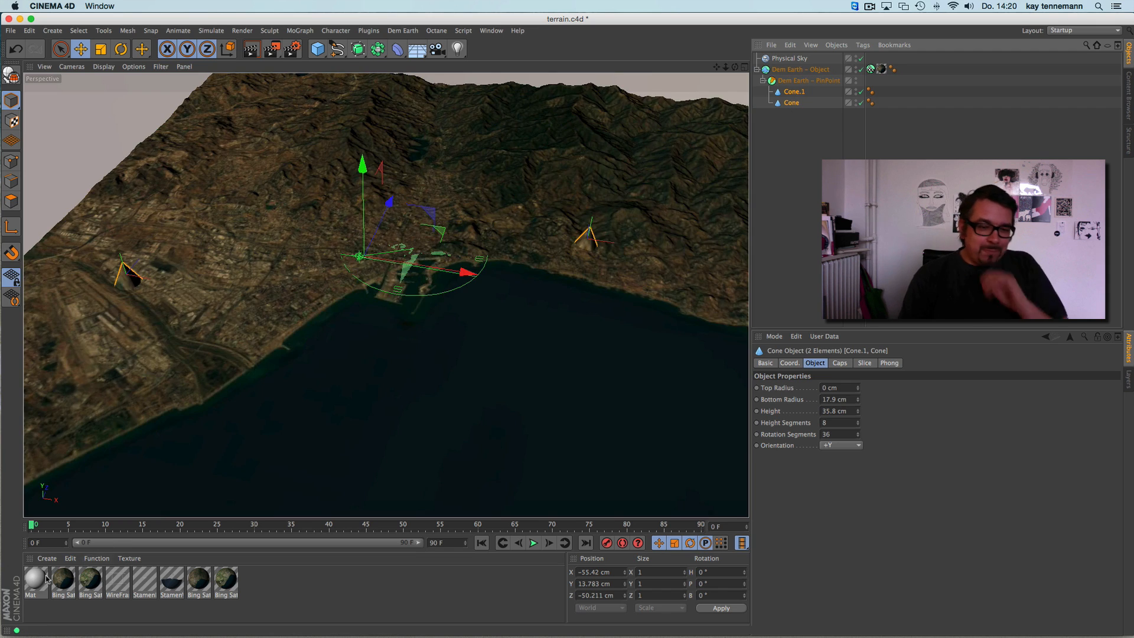
Apply the Mat material to both cones and set its color to pink with RGB 204, 103, 204.
drag(45, 576, 795, 104)
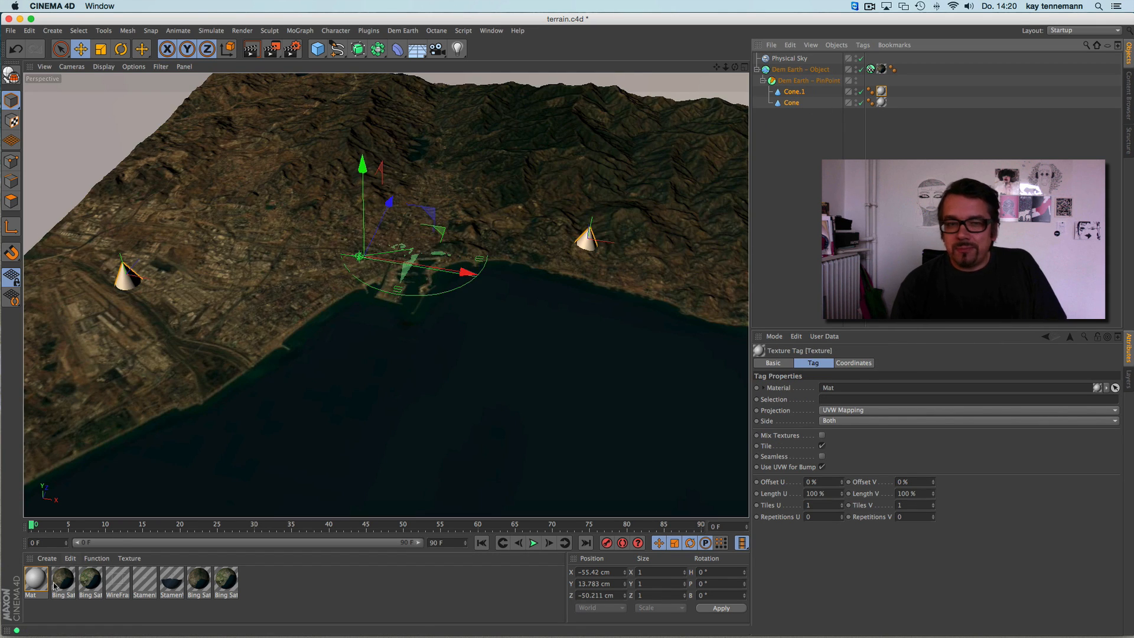
double_click(41, 584)
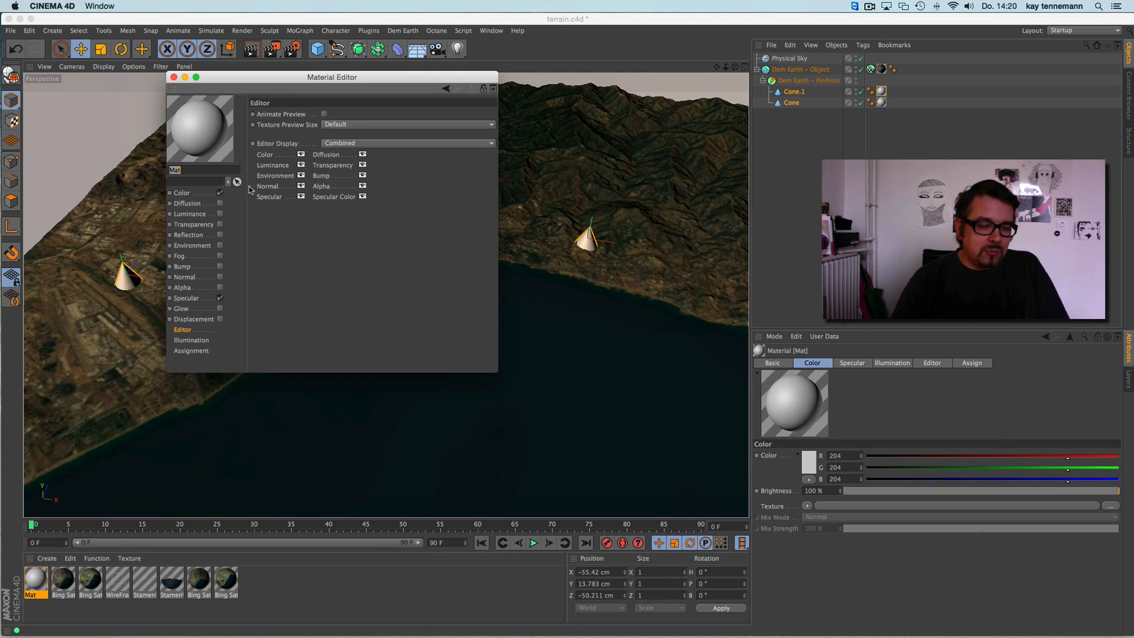
click(417, 127)
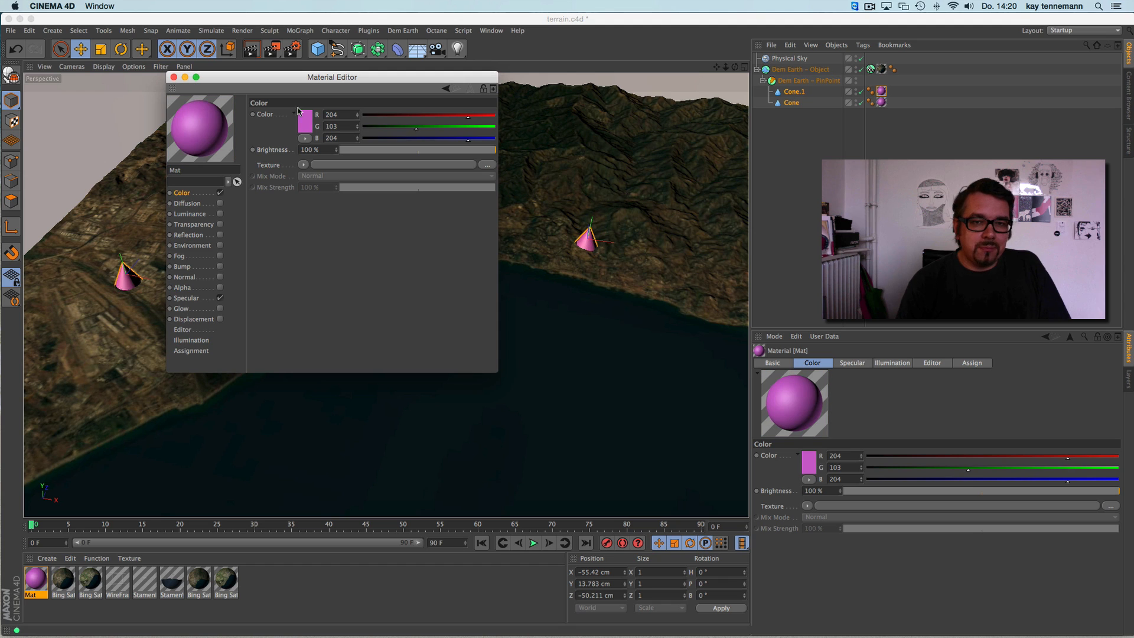
click(173, 77)
drag(735, 67, 725, 46)
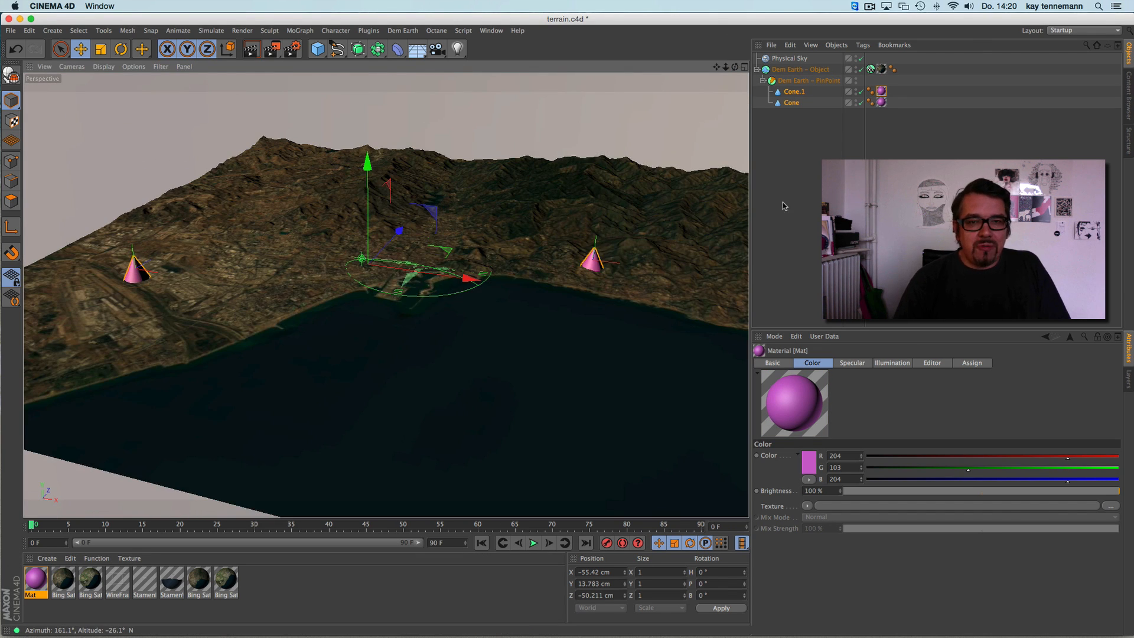
click(795, 201)
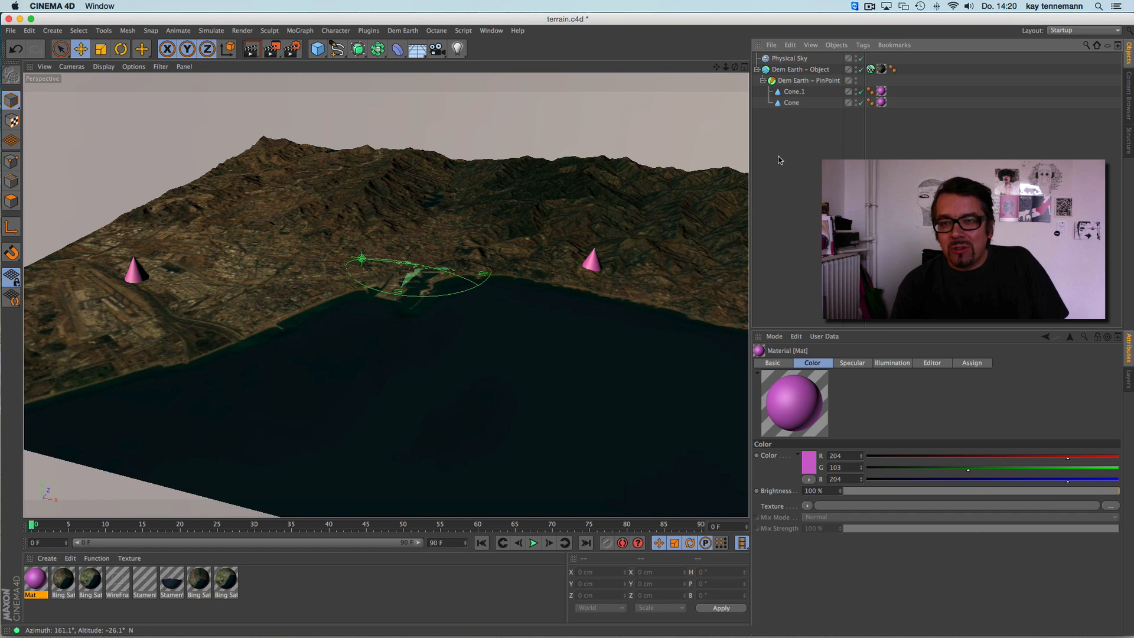
Add a Dem Earth Way object and set the Dem Earth object's Area Zoom to 3.51.
click(402, 31)
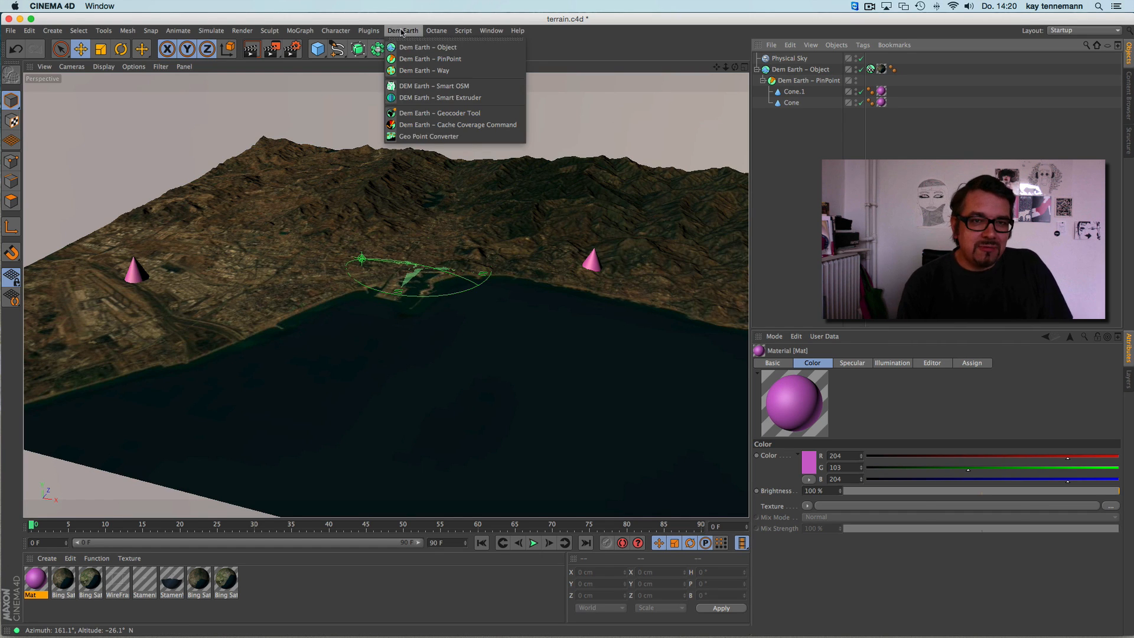
click(434, 71)
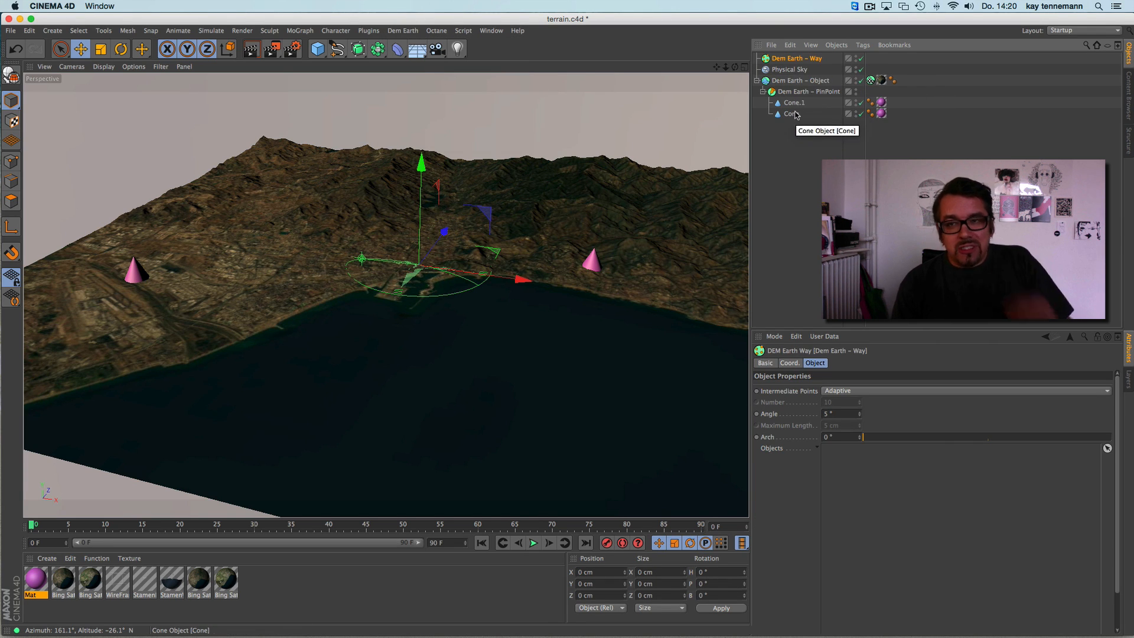
click(800, 81)
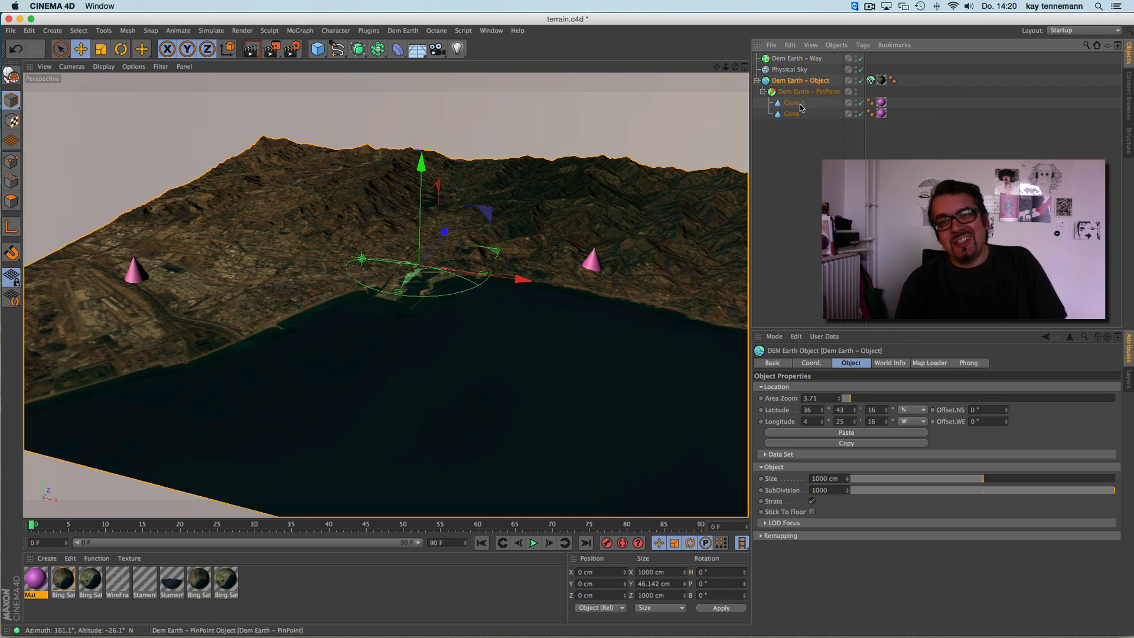
mouse_move(861, 404)
mouse_down()
mouse_move(874, 402)
mouse_move(847, 400)
mouse_up()
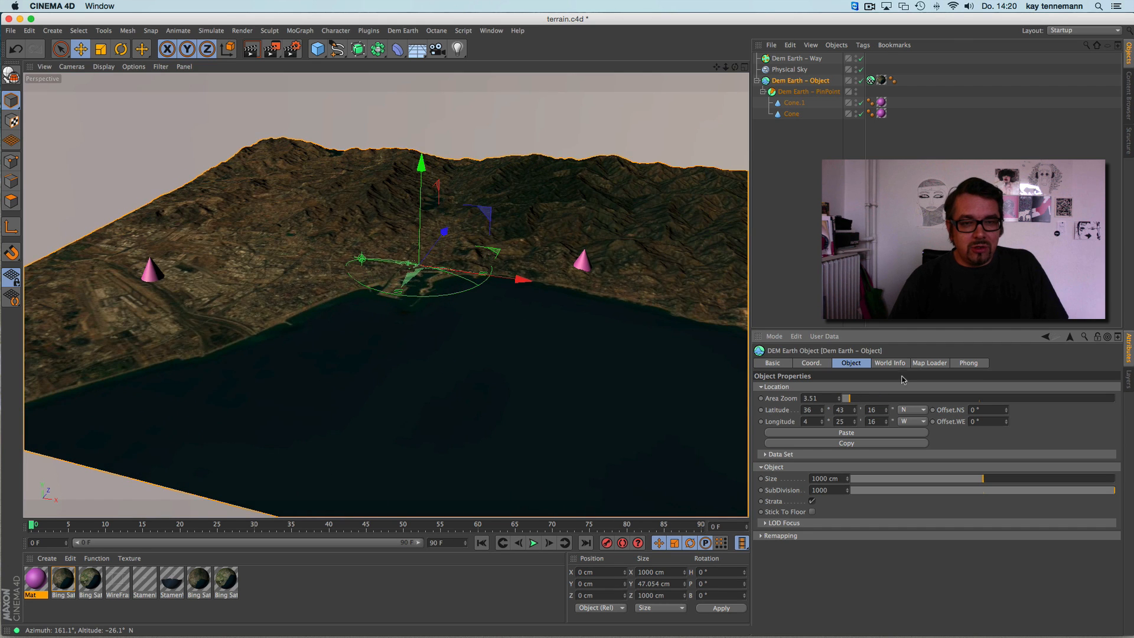
Link Cone and Cone.1 as the Dem Earth Way's objects and set its Arch to 52°.
click(804, 59)
drag(795, 120, 862, 452)
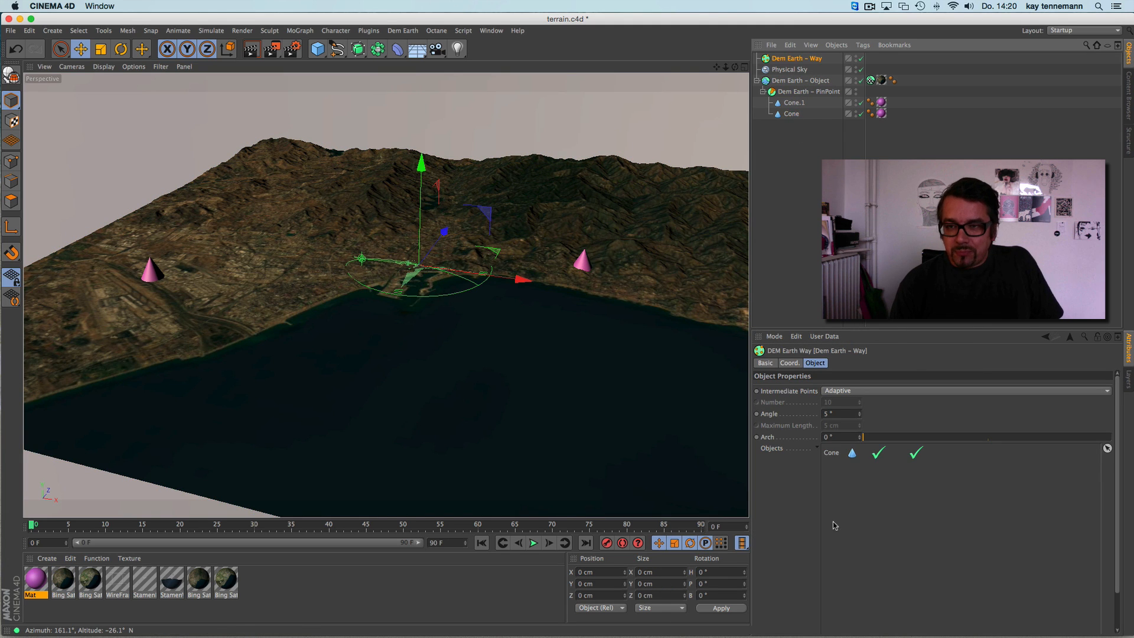
drag(795, 103, 893, 533)
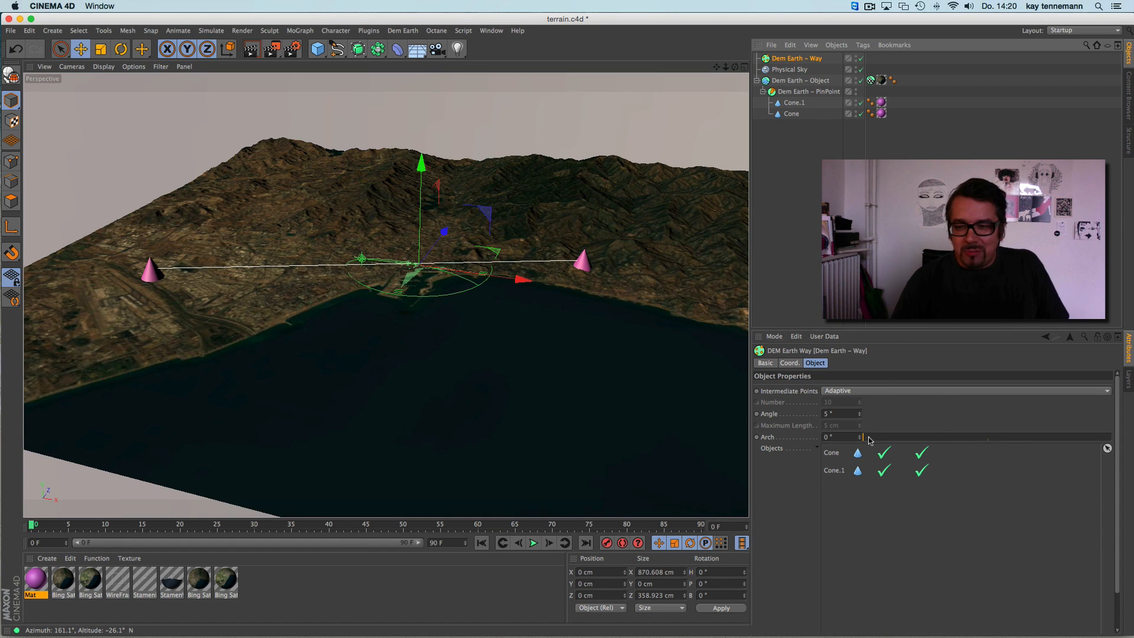
drag(869, 440, 1000, 461)
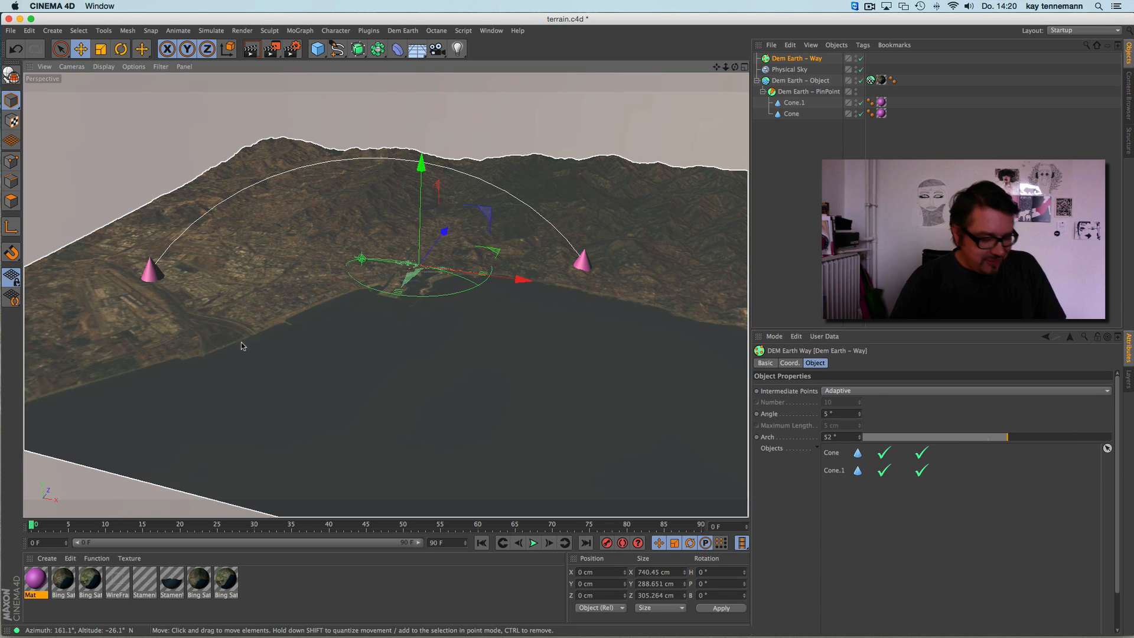
Duplicate the eastern cone under the PinPoint and move the copy out over the sea to about Z -371 cm.
alt+drag(241, 342, 338, 319)
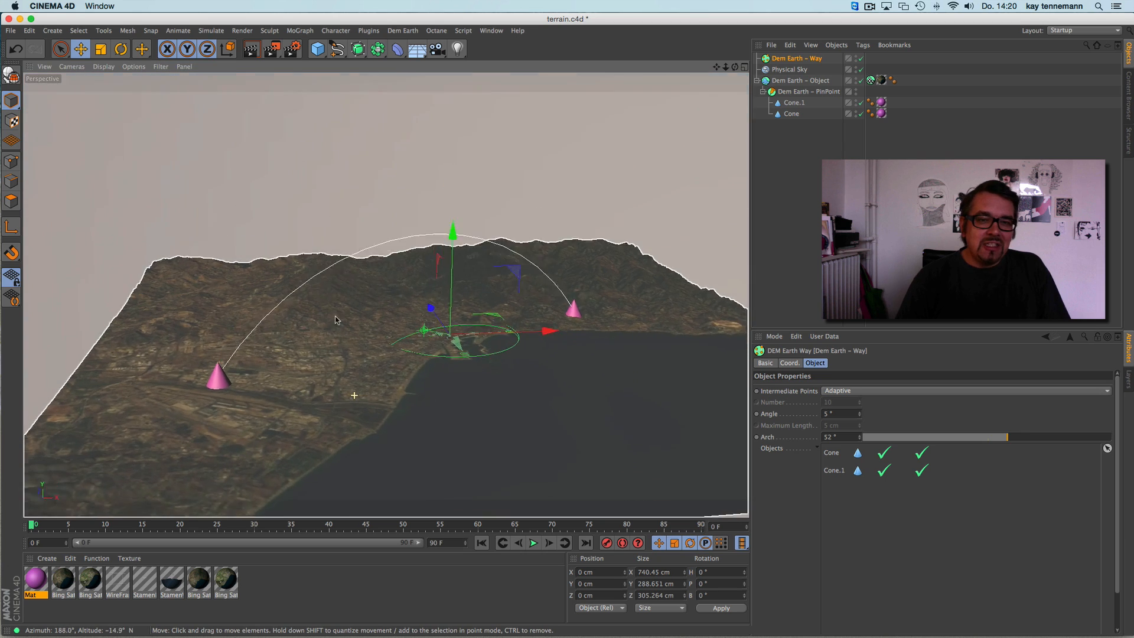
alt+middle_drag(602, 333, 506, 299)
alt+right_drag(507, 299, 450, 333)
alt+drag(450, 333, 437, 396)
click(791, 113)
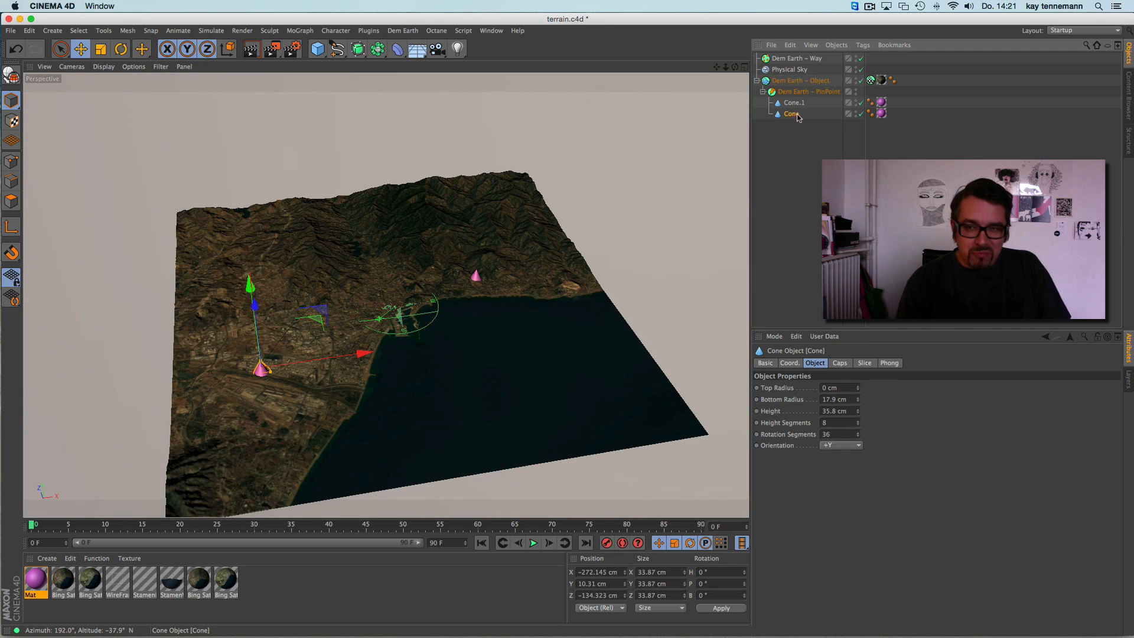
ctrl+drag(798, 104, 798, 101)
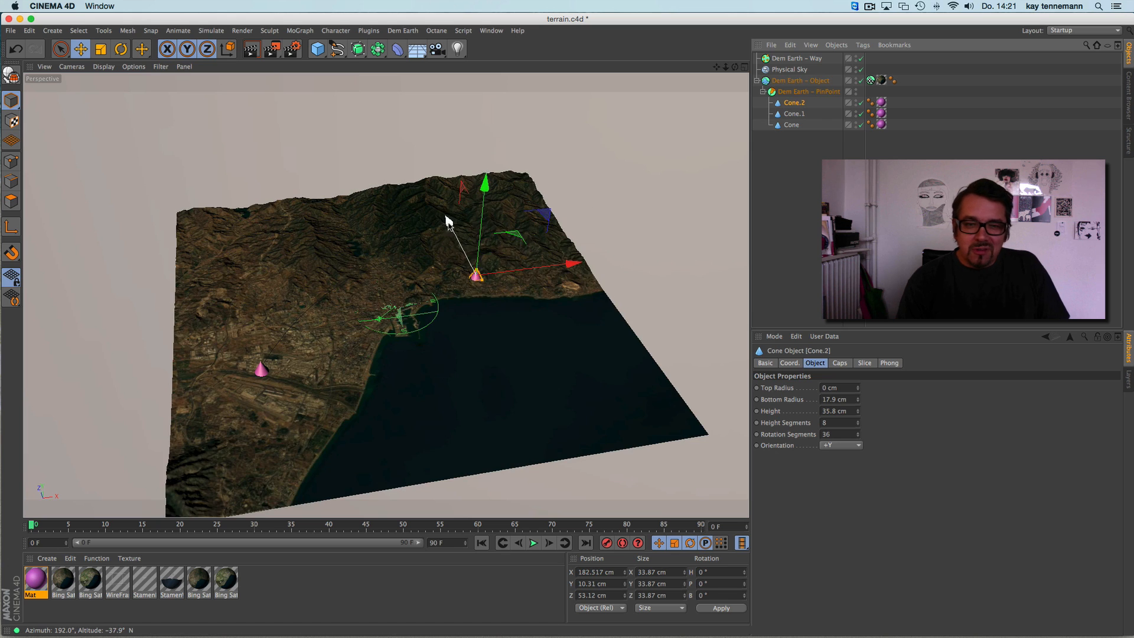
drag(448, 223, 519, 360)
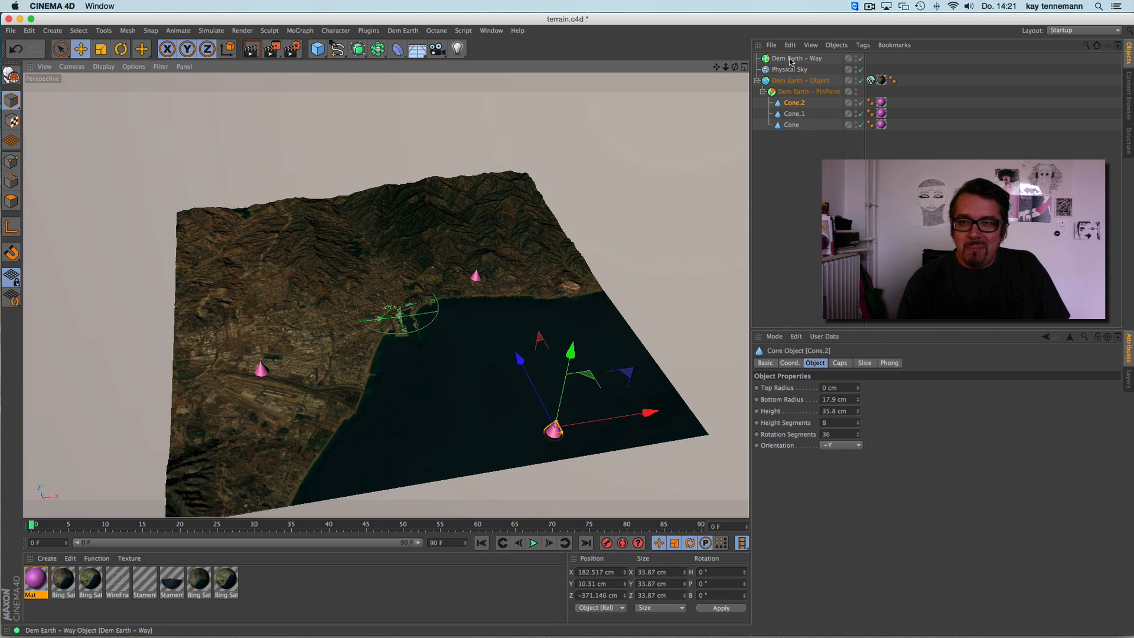
Add Cone.2 to the Dem Earth Way's linked objects as the third stop.
click(795, 57)
drag(795, 103, 870, 518)
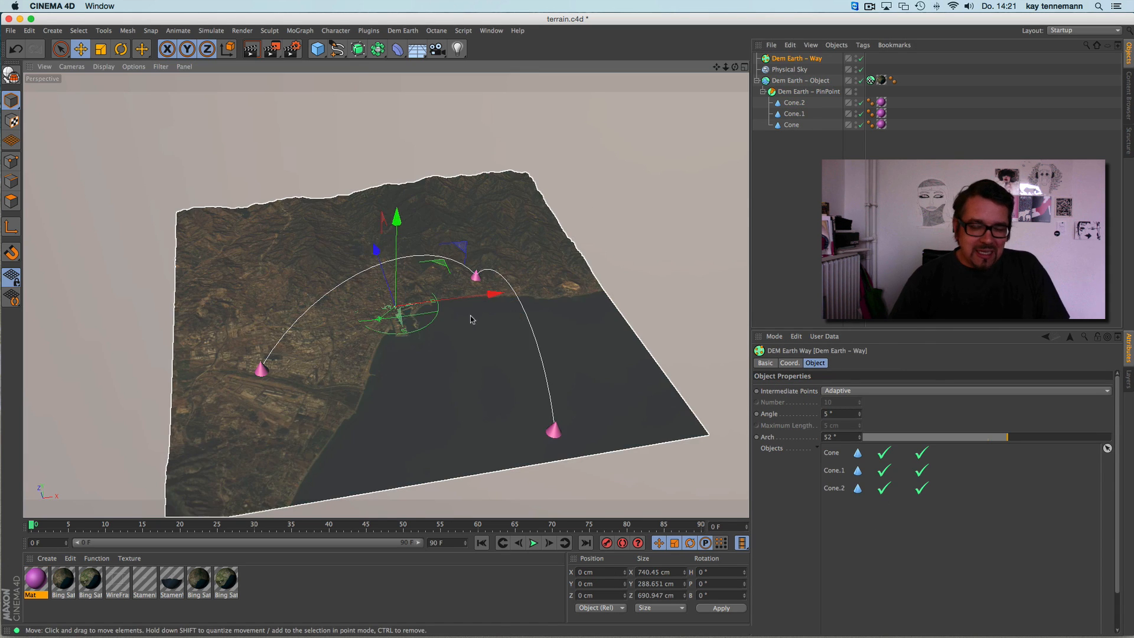
alt+drag(470, 318, 378, 298)
alt+right_drag(379, 298, 526, 283)
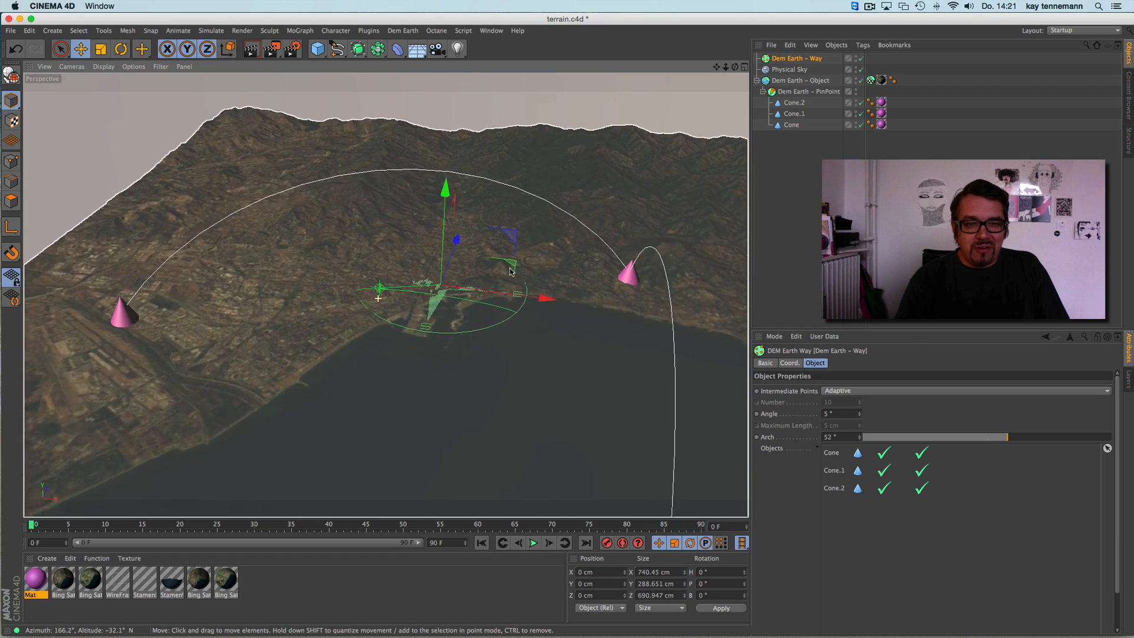
Examine the arched path between the three cones from several angles and distances.
alt+middle_drag(502, 310, 441, 303)
alt+drag(435, 307, 480, 320)
alt+right_drag(480, 316, 438, 353)
alt+middle_drag(439, 353, 437, 316)
click(797, 213)
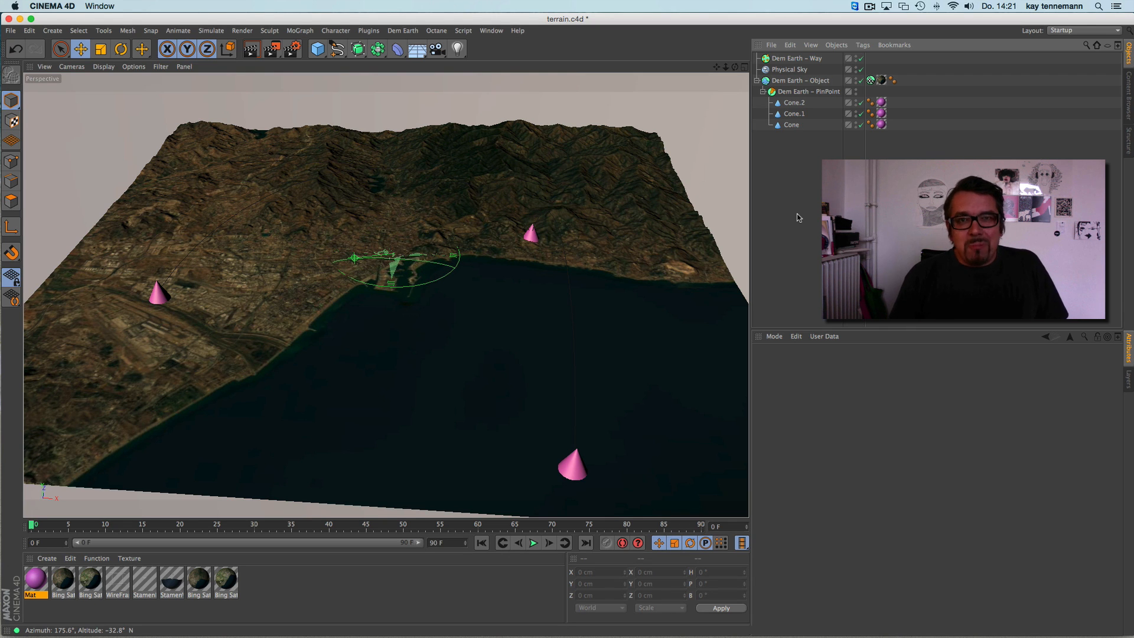
scroll(396, 317, up, 5)
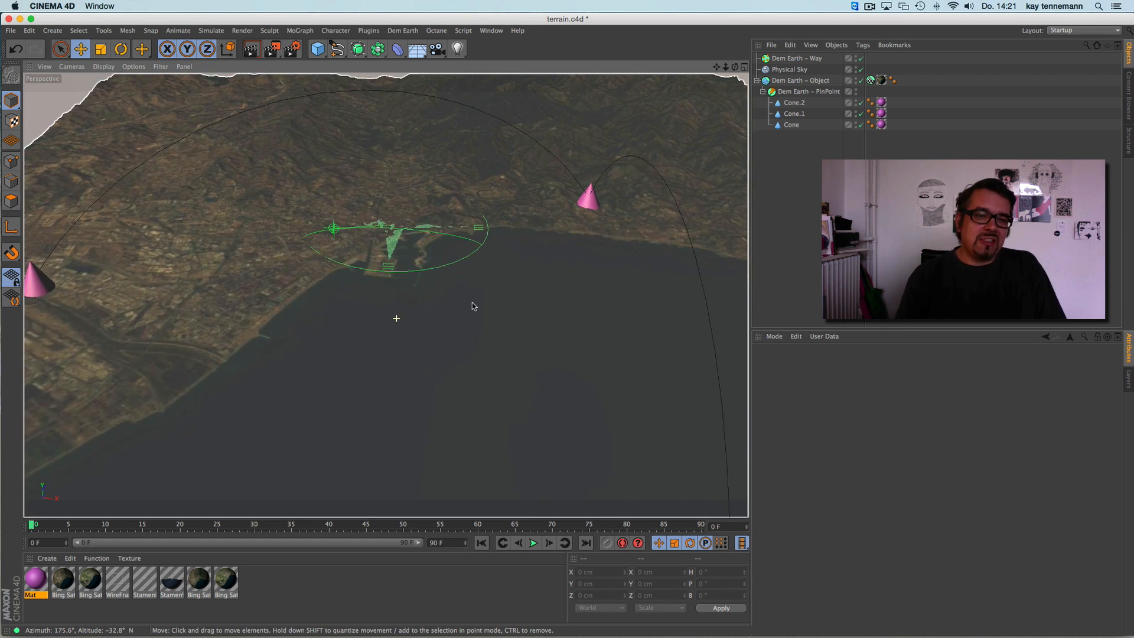
mouse_move(593, 229)
alt+mouse_down()
mouse_move(471, 220)
mouse_move(519, 192)
mouse_move(564, 201)
mouse_move(589, 227)
alt+mouse_up()
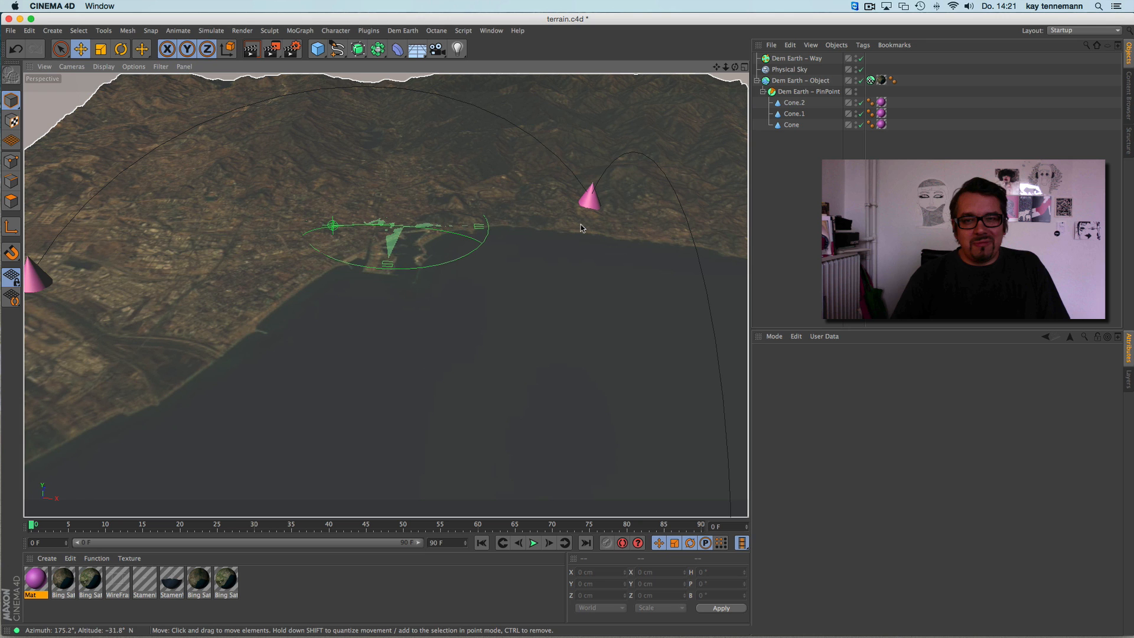
scroll(534, 219, down, 8)
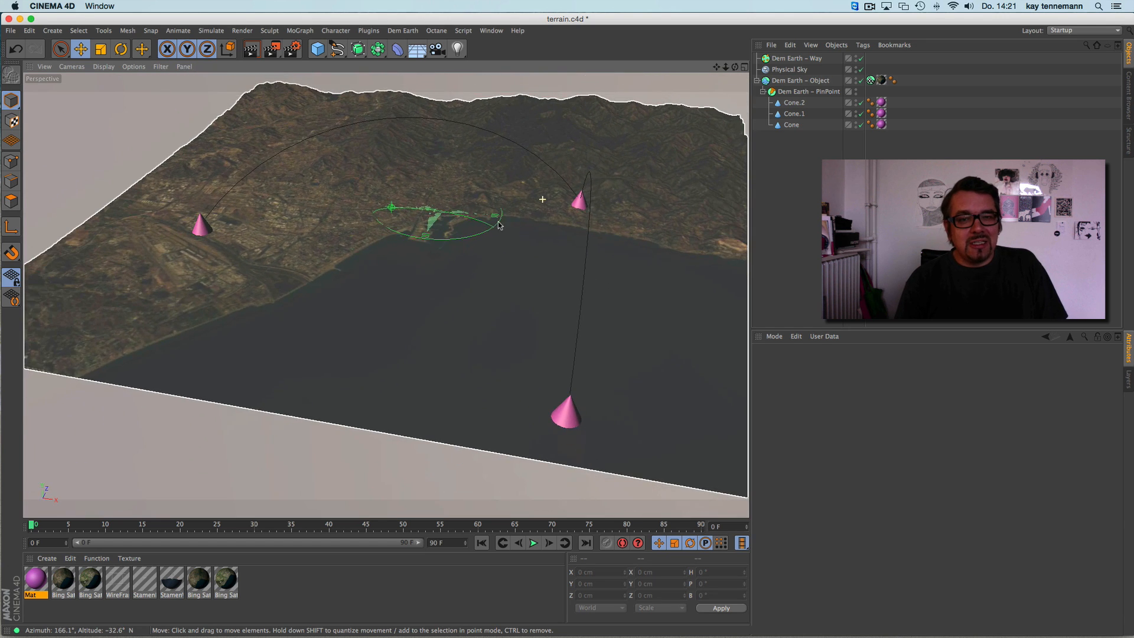
alt+drag(471, 231, 470, 220)
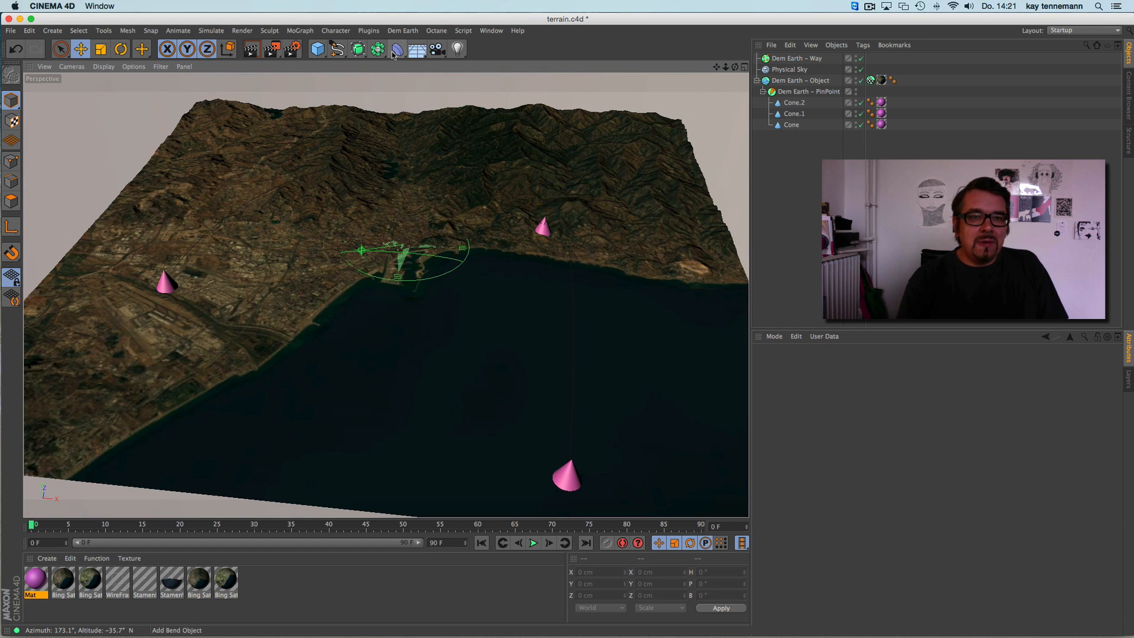
Select the Dem Earth Way object.
click(797, 59)
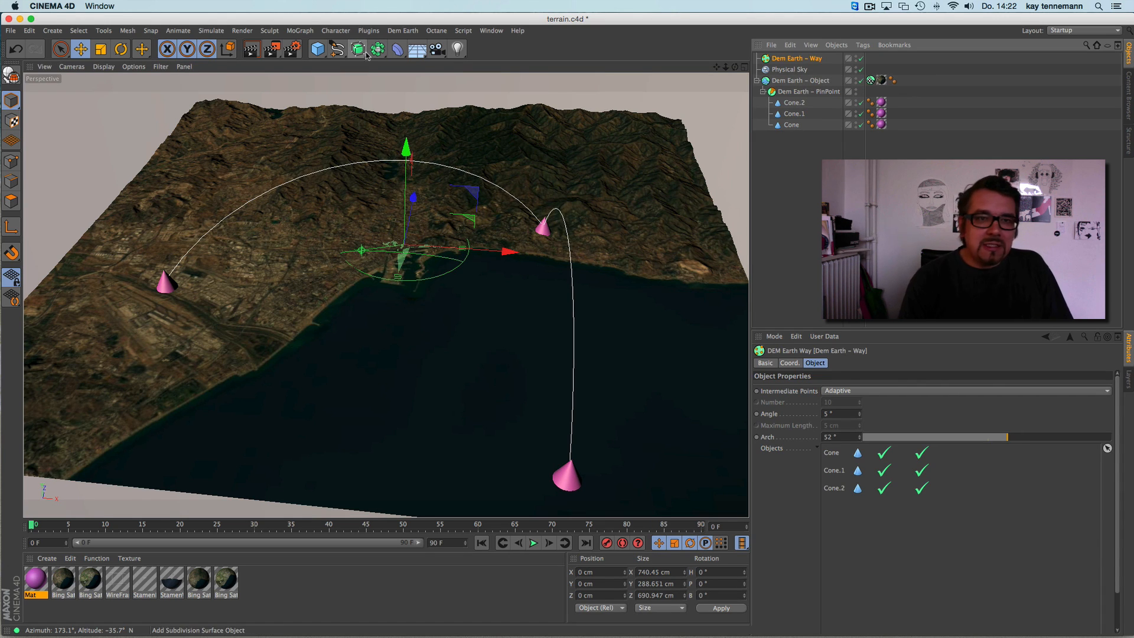
Add a Sweep generator to the scene for turning the route spline into geometry.
click(744, 67)
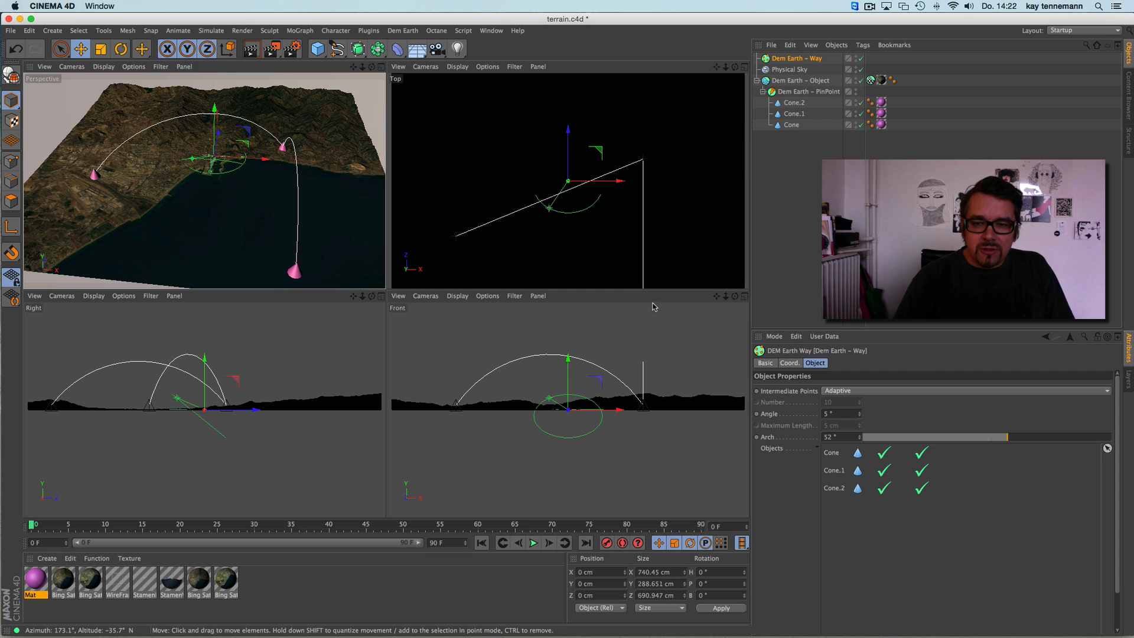
click(358, 49)
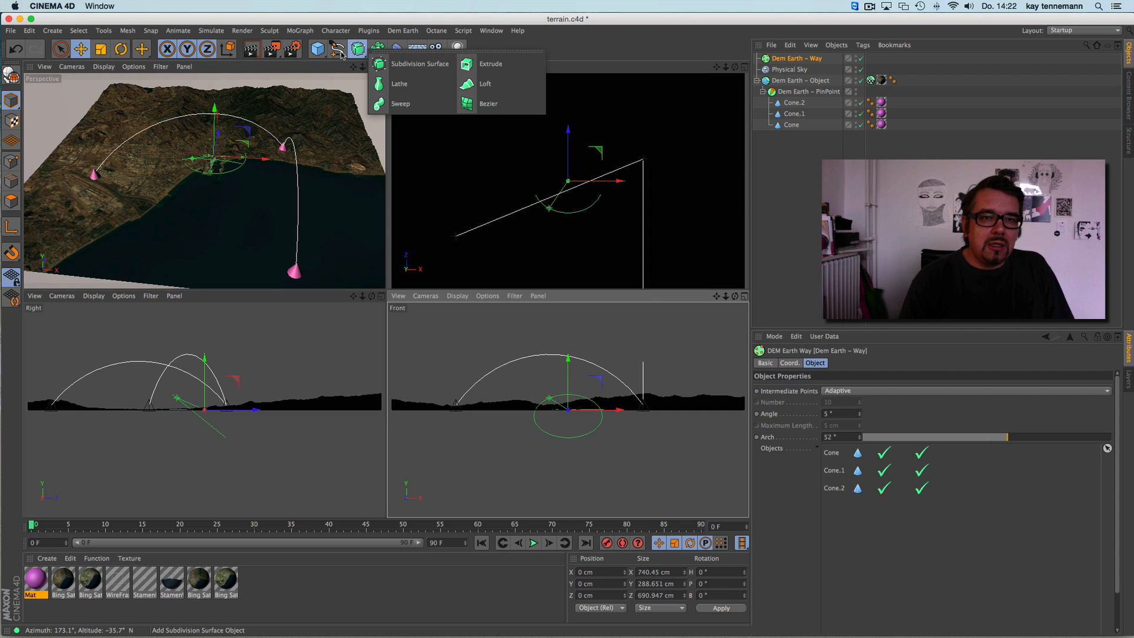
click(400, 104)
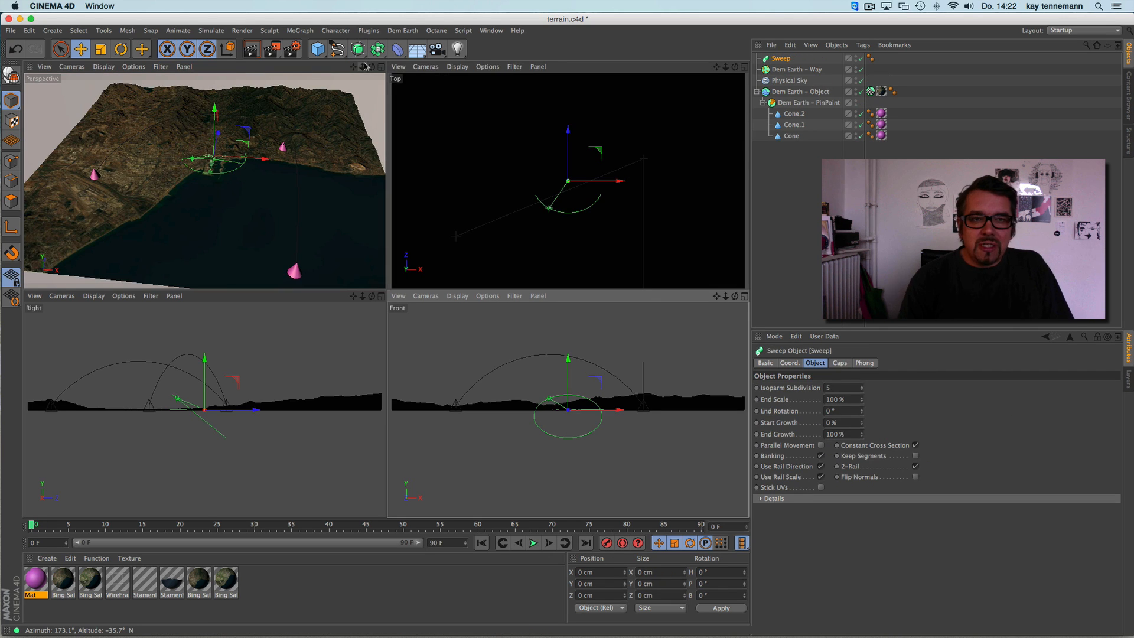
click(364, 74)
Create a Rectangle spline and set both its width and height to 3 cm.
click(359, 51)
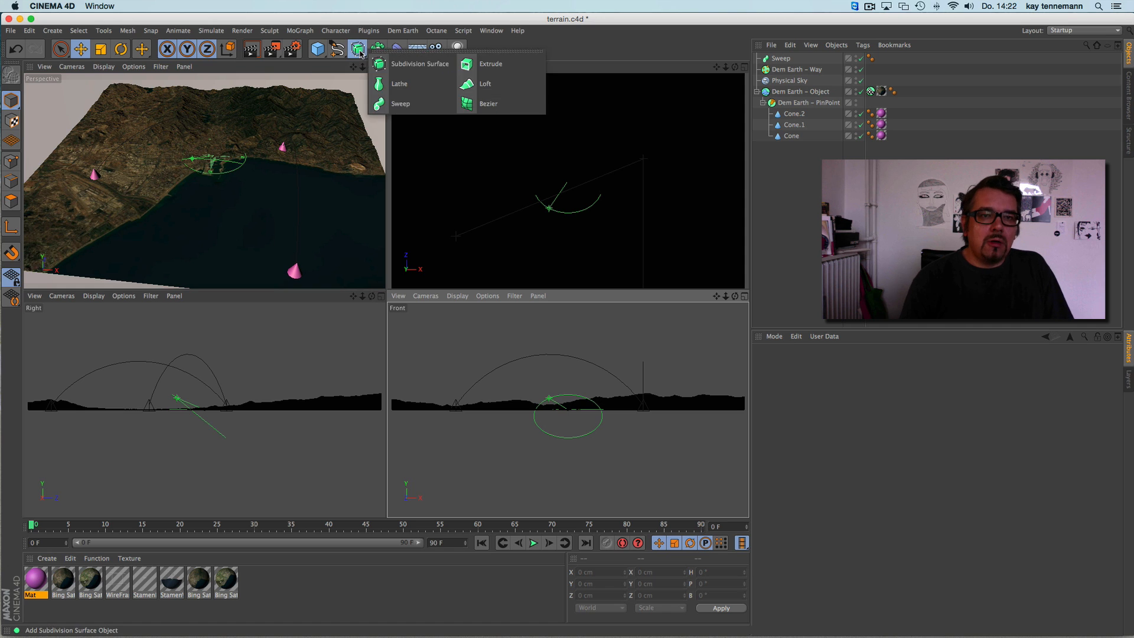
click(337, 49)
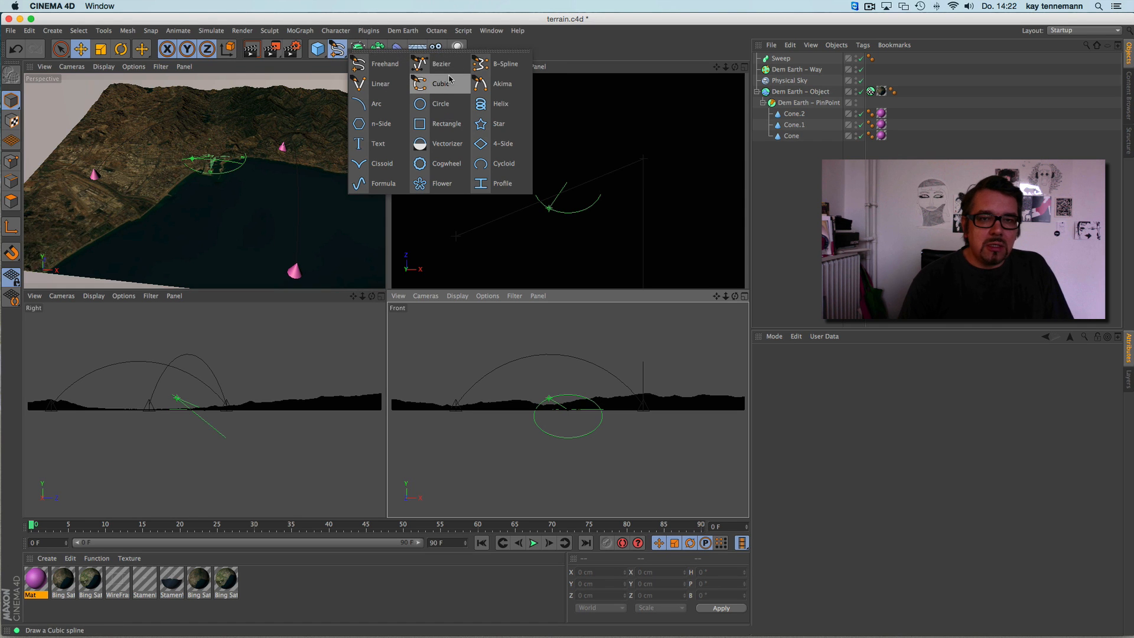
click(432, 122)
click(381, 66)
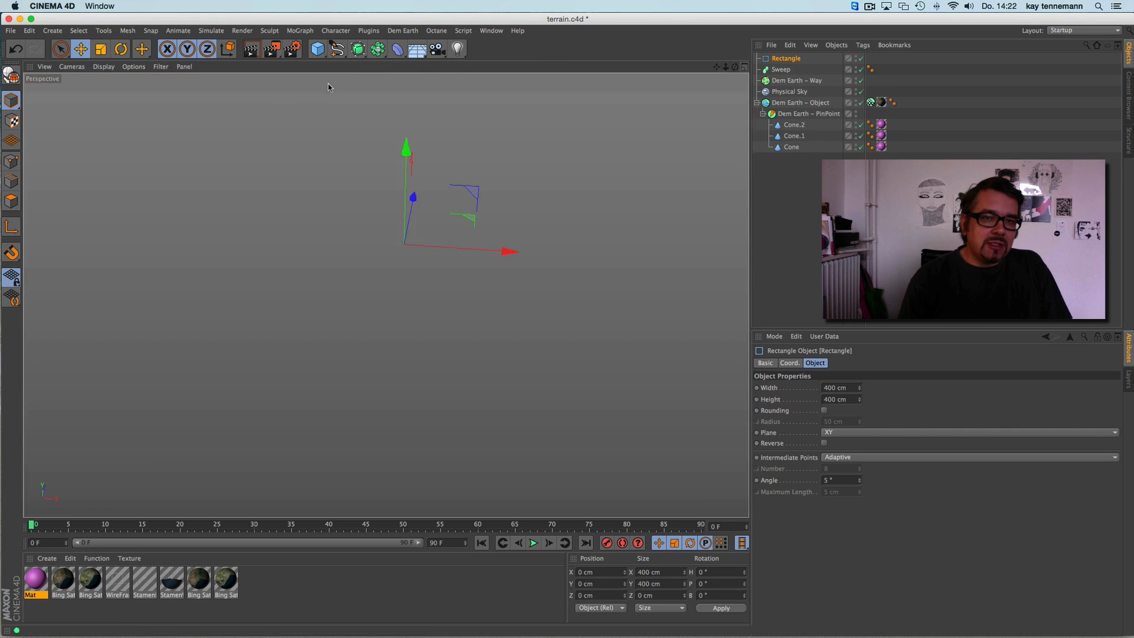
click(850, 388)
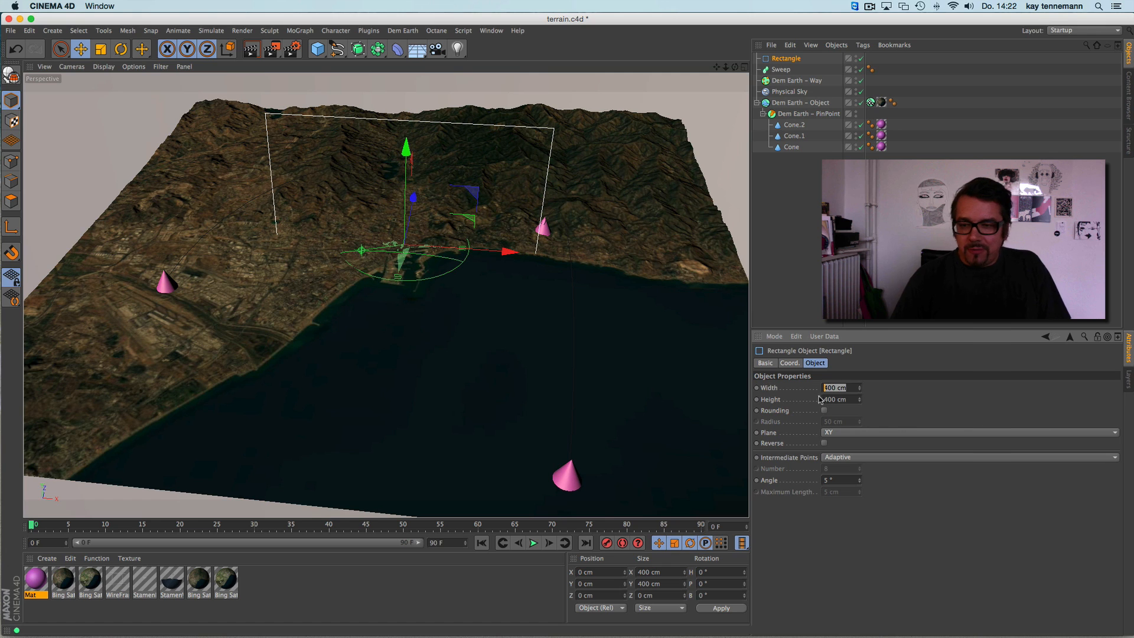
click(850, 399)
text(3)
key(Return)
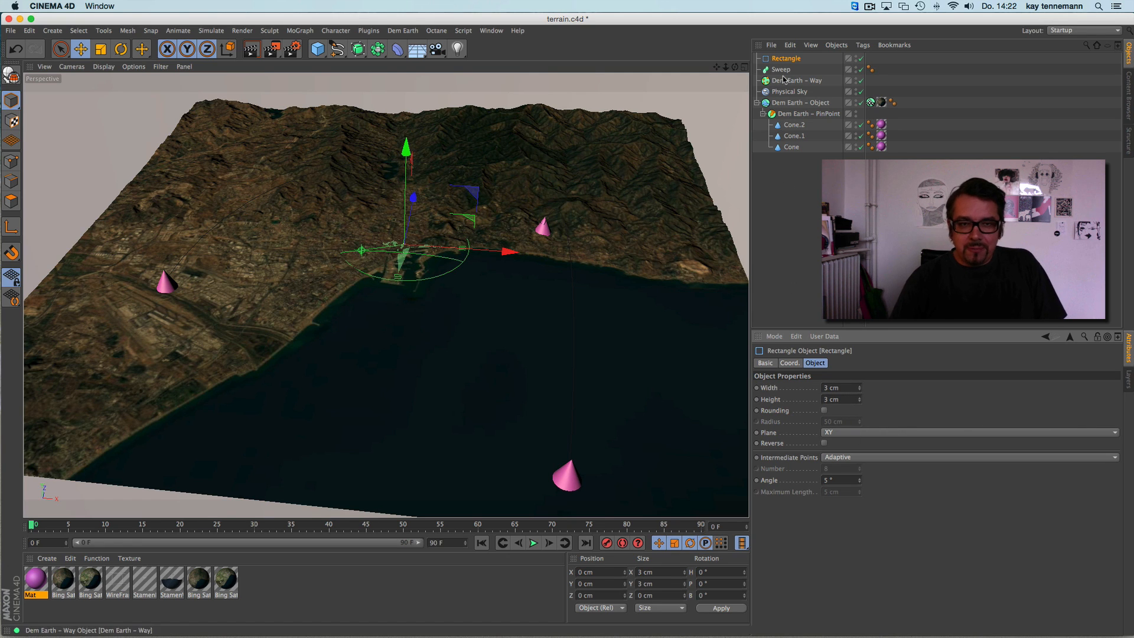
Nest the Rectangle and the Dem Earth – Way spline under the Sweep, with the Rectangle as the first child.
drag(788, 63, 788, 71)
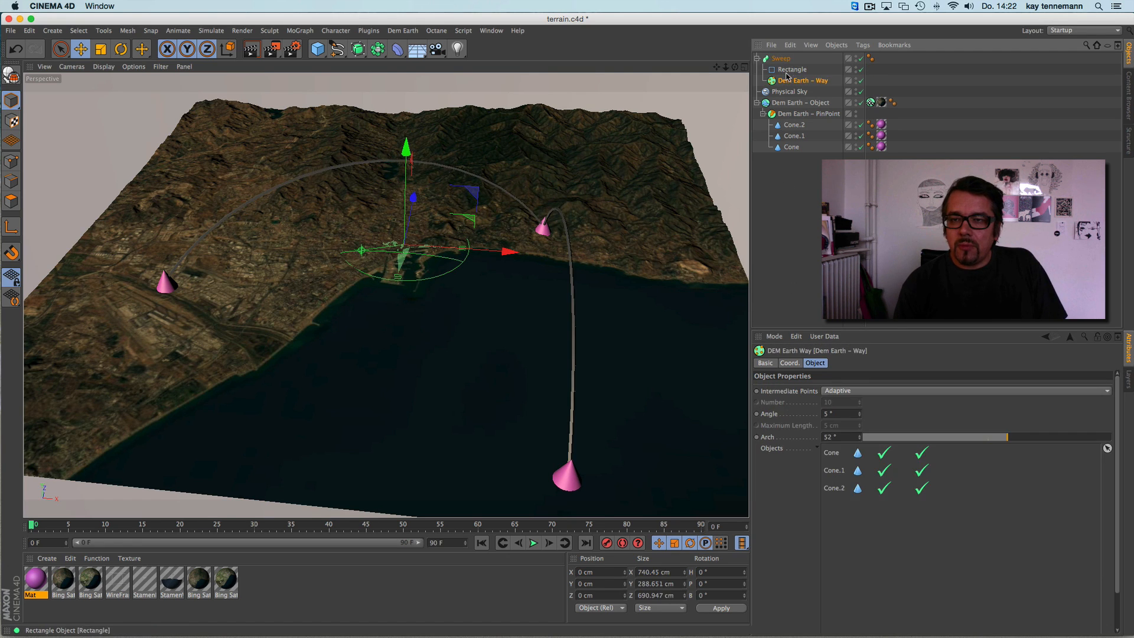
drag(786, 82, 782, 58)
click(804, 208)
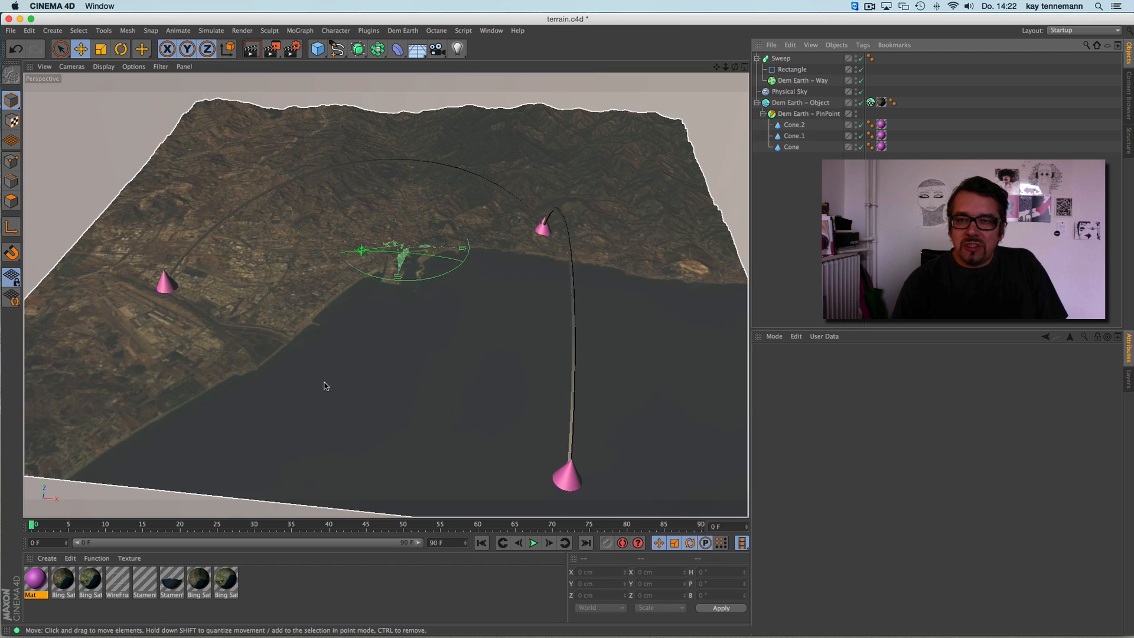
Apply a yellow copy of the magenta material, coloured R 255, G 243, B 0, to the Sweep object.
key(ctrl+n)
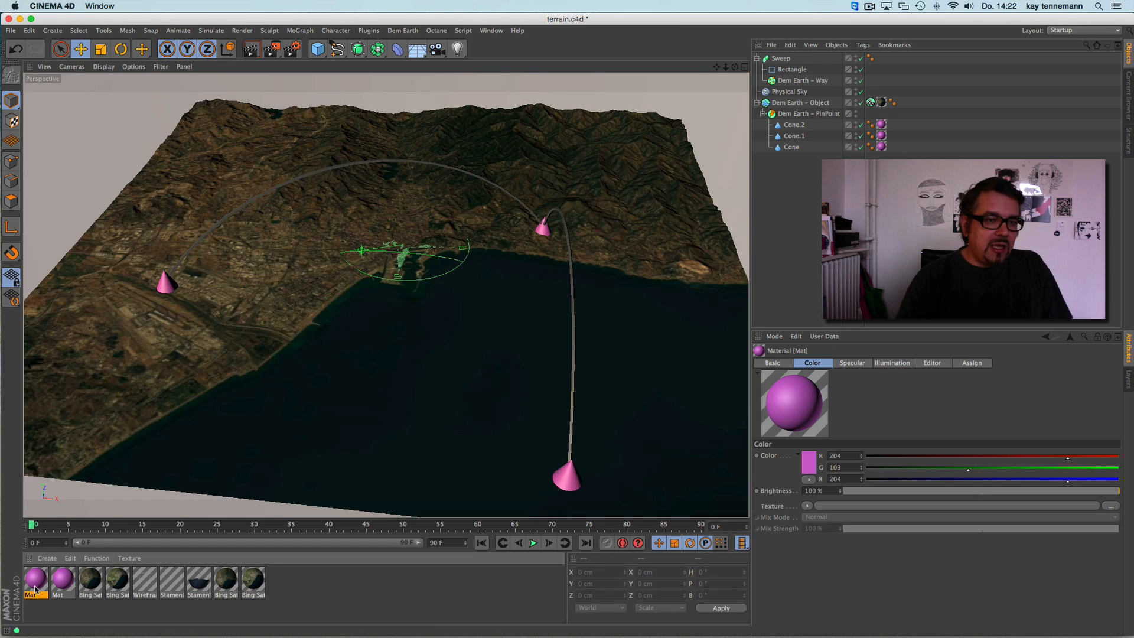
double_click(36, 579)
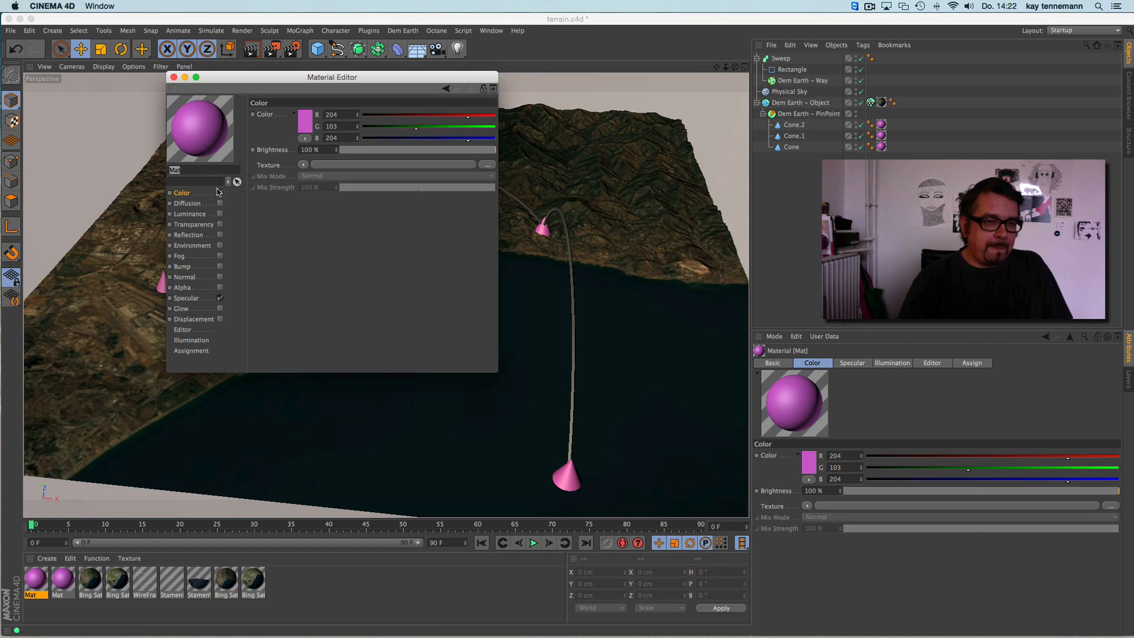
drag(483, 117, 500, 118)
drag(400, 138, 319, 146)
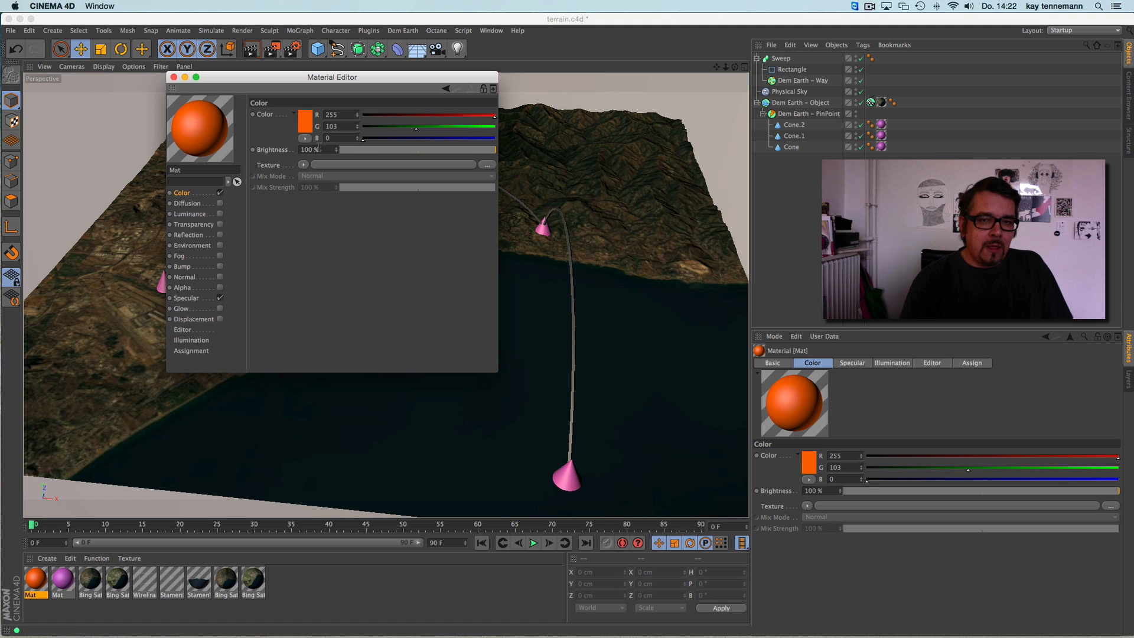
drag(464, 132, 488, 128)
click(174, 77)
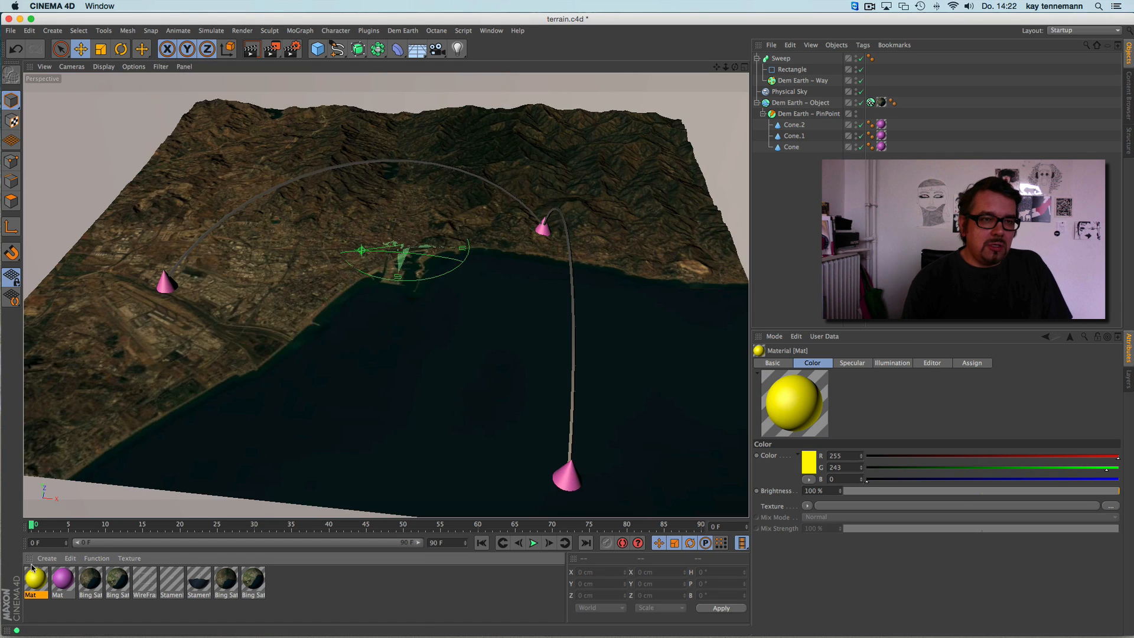
drag(804, 138, 790, 59)
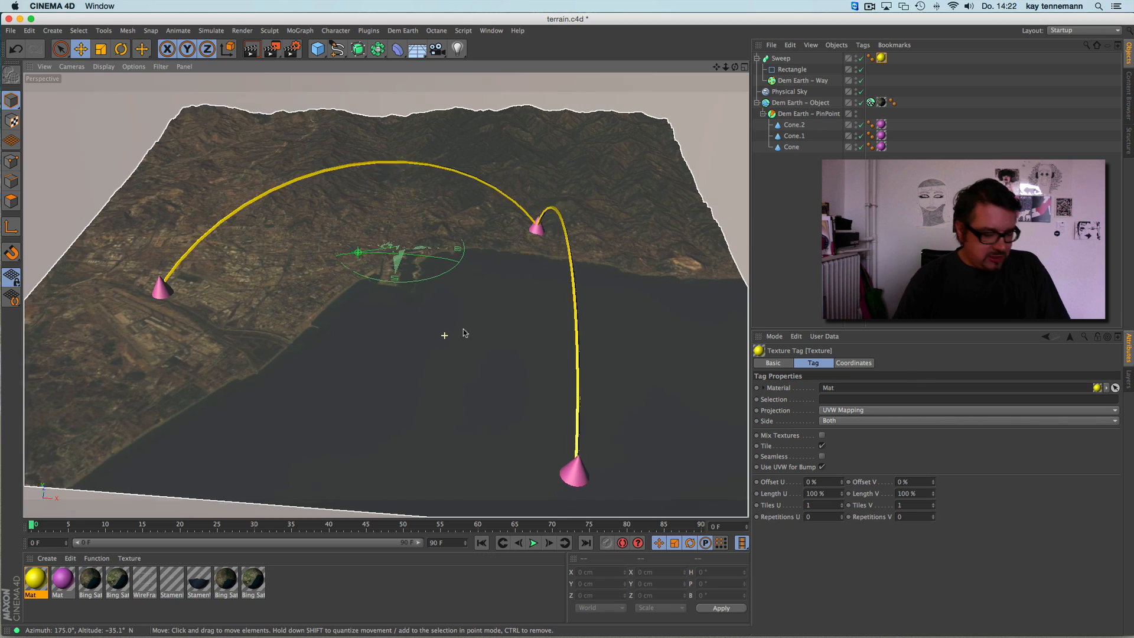
mouse_move(463, 329)
alt+mouse_down()
mouse_move(524, 301)
mouse_move(461, 318)
mouse_move(431, 391)
mouse_move(452, 322)
alt+mouse_up()
Animate the Sweep's End Growth with keyframes of 0% at frame 0 and 100% at frame 90.
click(781, 58)
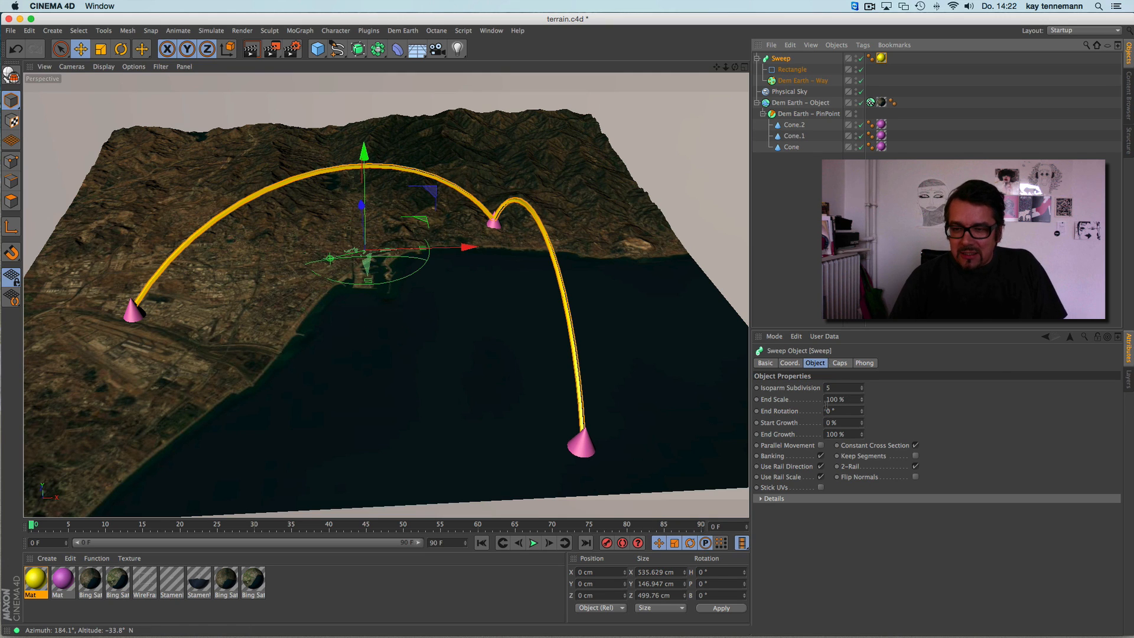
drag(861, 435, 861, 548)
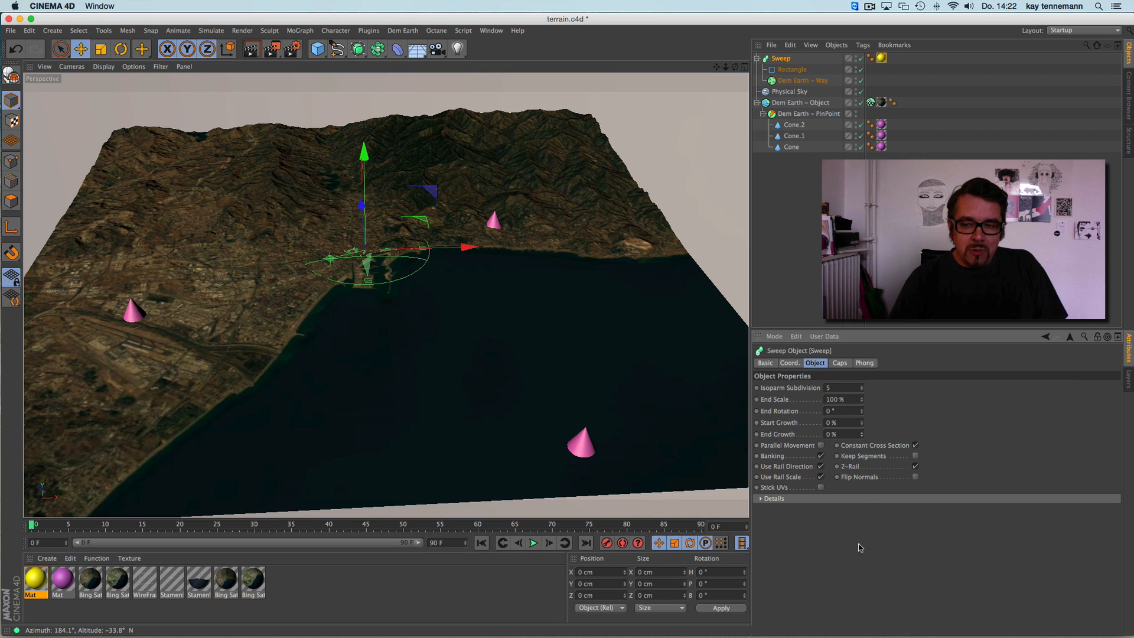
ctrl+click(757, 434)
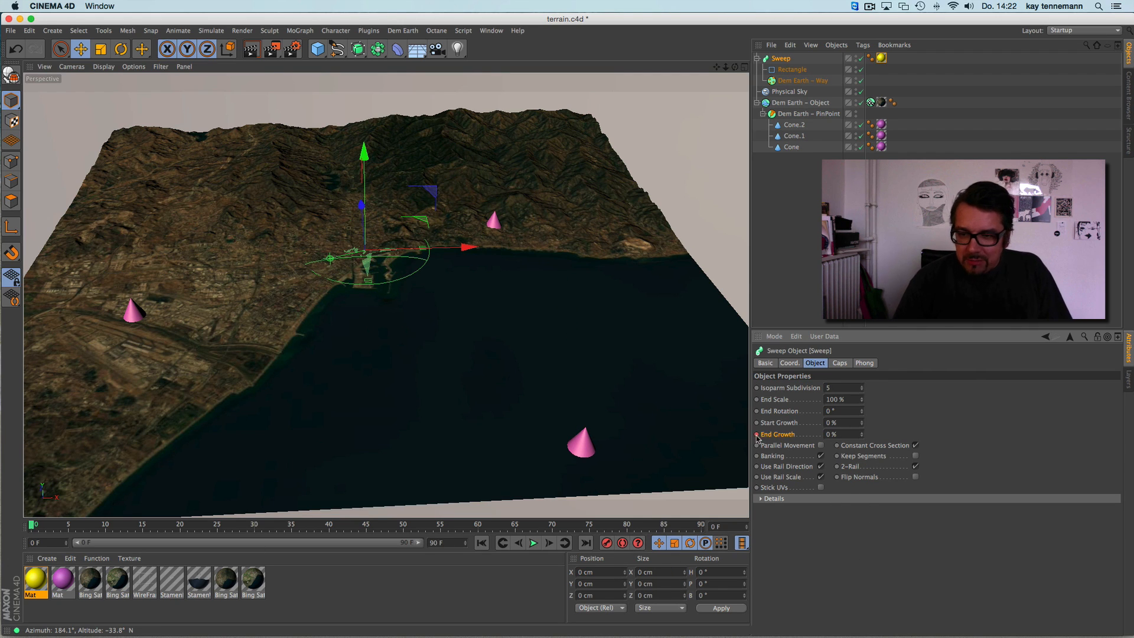
click(703, 527)
drag(862, 436, 863, 372)
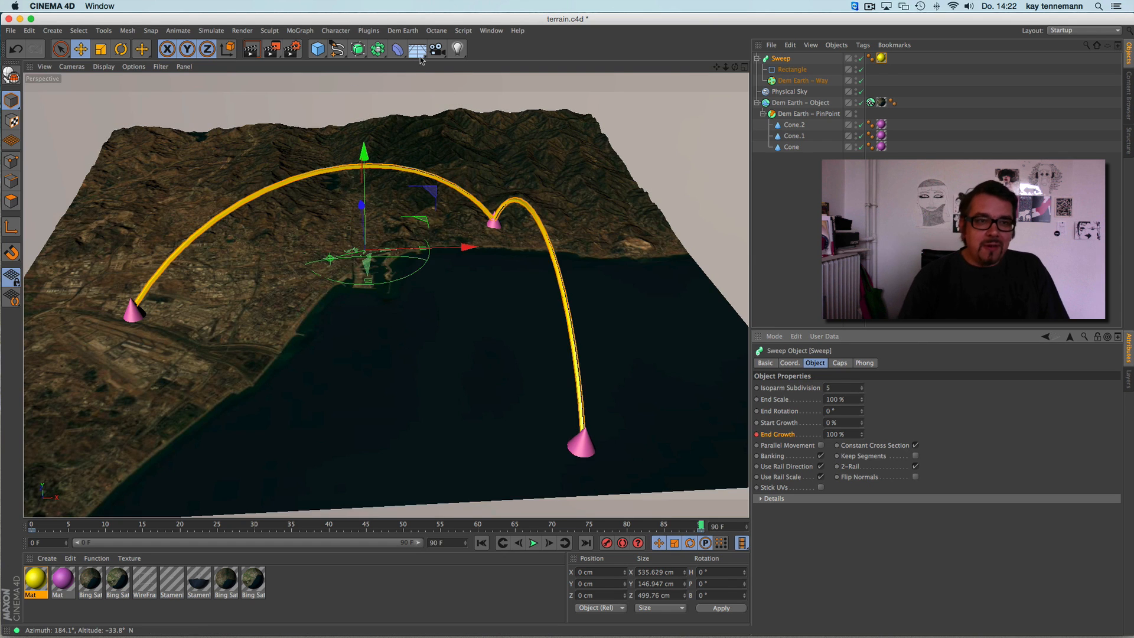
Add a camera, make it the active view camera, and frame the yellow route with all three cones through it.
click(437, 48)
click(71, 66)
mouse_move(83, 95)
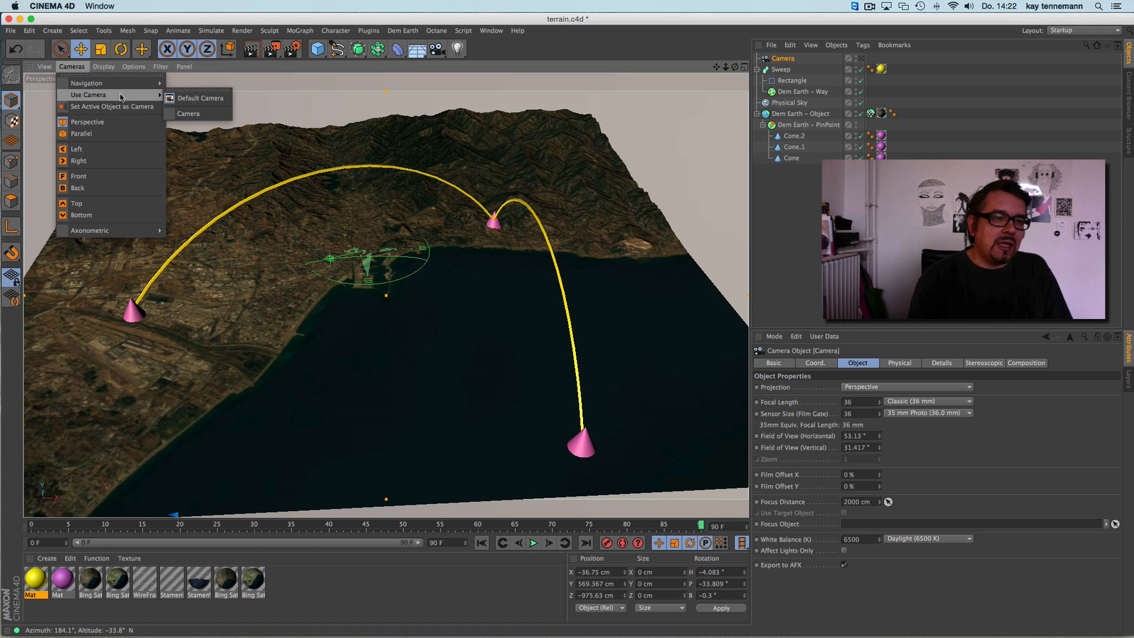
click(216, 108)
alt+right_drag(331, 294, 350, 293)
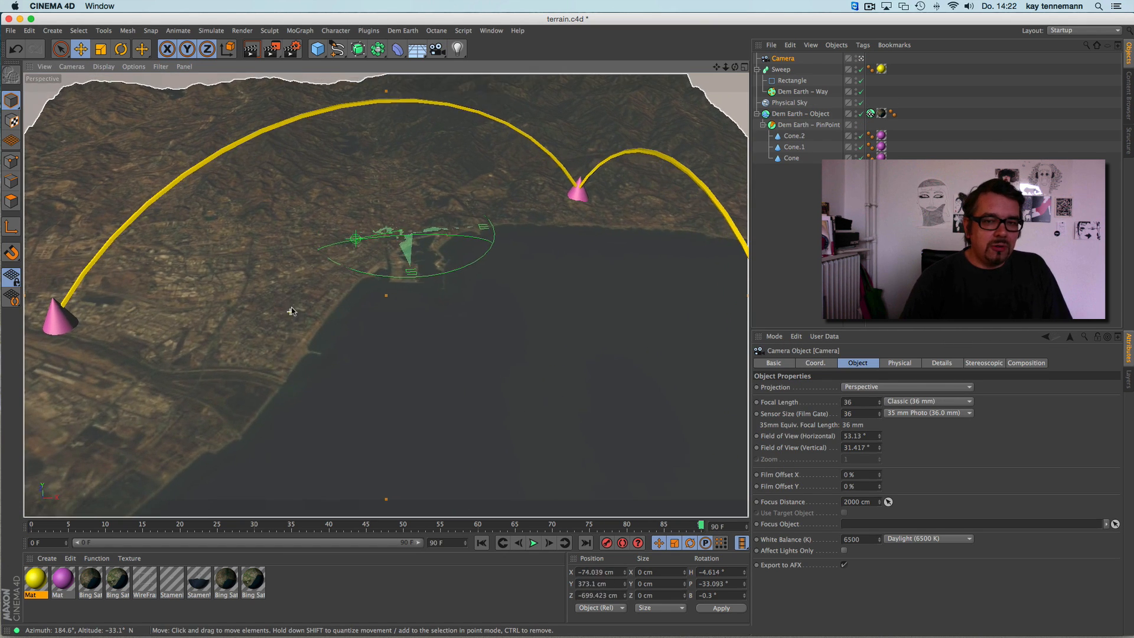
alt+drag(290, 312, 281, 304)
alt+right_drag(273, 297, 241, 316)
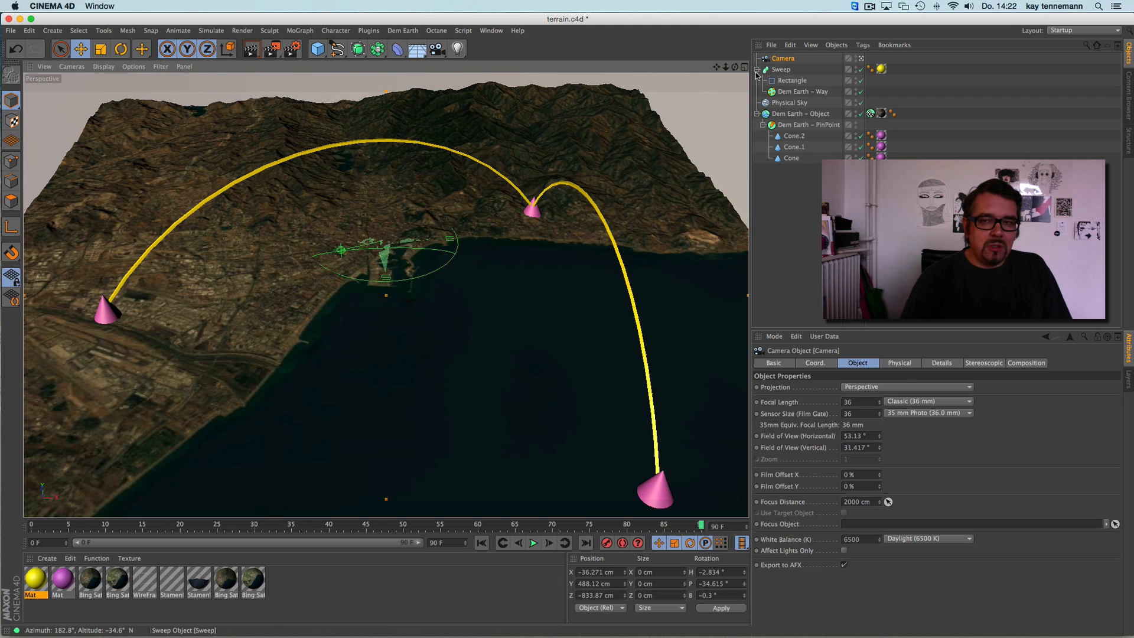
Increase the Dem Earth object's size to 1572 cm.
click(777, 114)
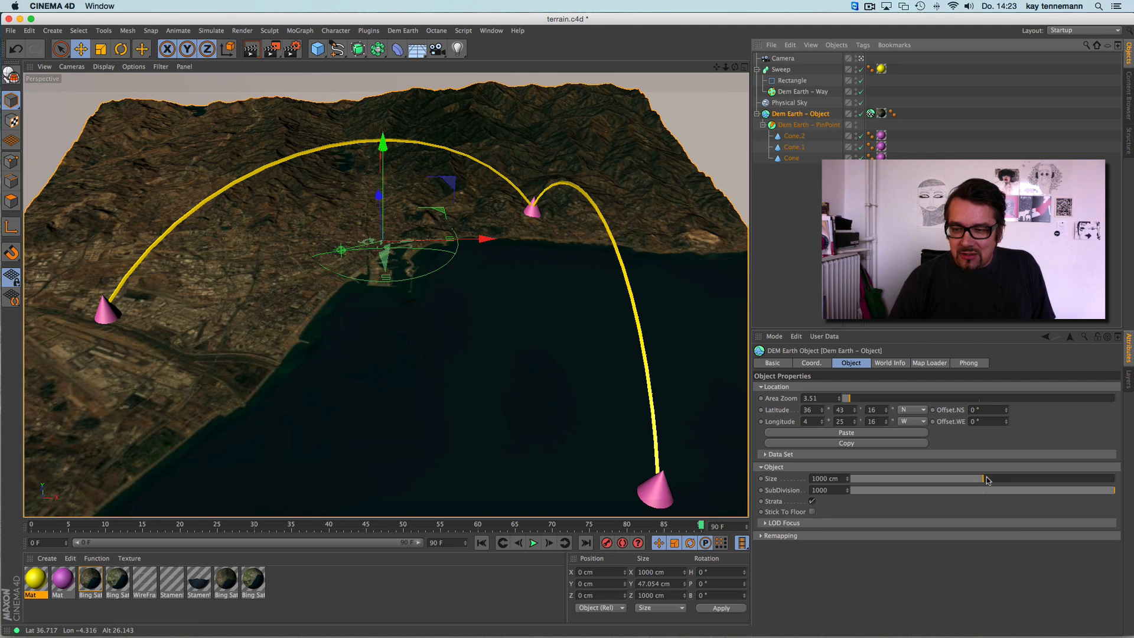
drag(987, 480, 1076, 480)
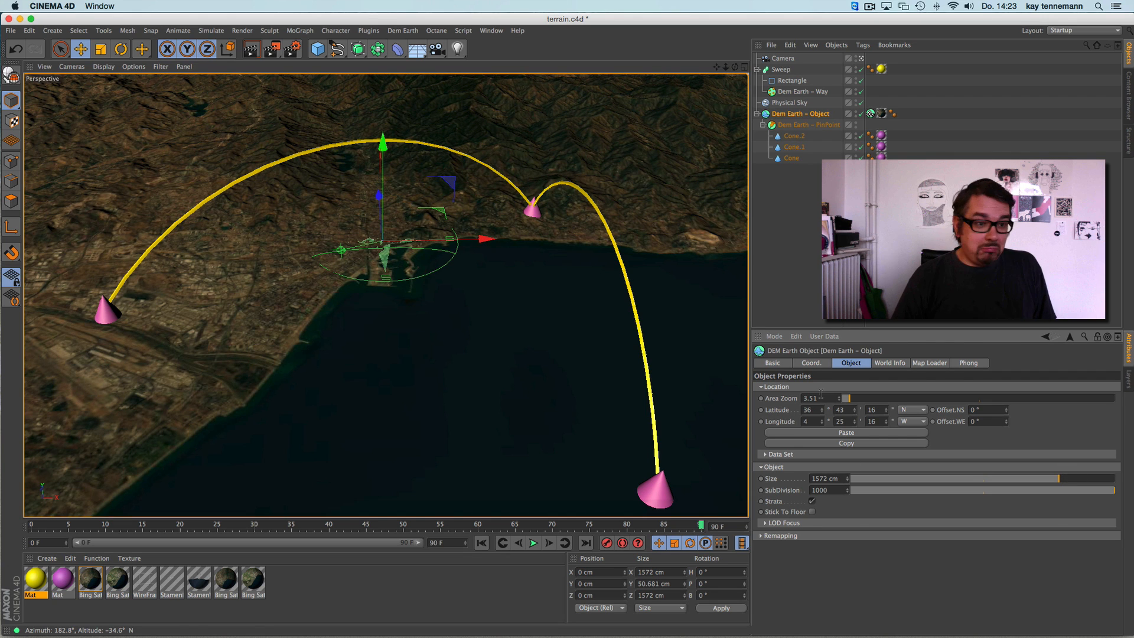
Animate the camera with its current view keyframed at frame 0 and a view orbited to a heading of about -28° at frame 90.
click(783, 58)
click(71, 66)
mouse_move(94, 95)
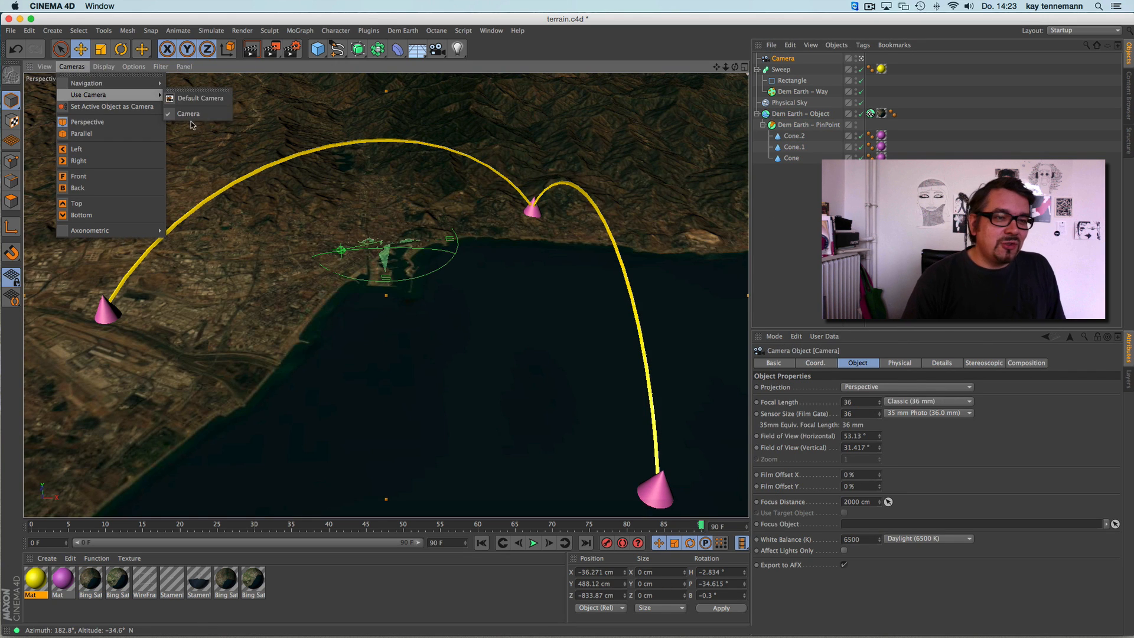
click(395, 250)
click(34, 528)
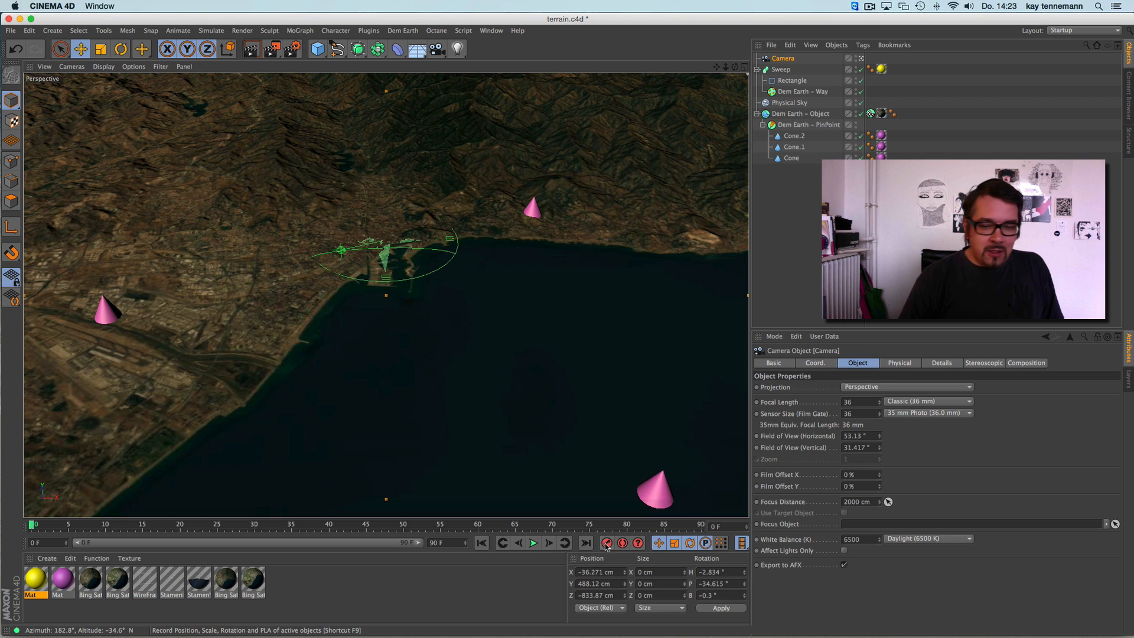
click(701, 526)
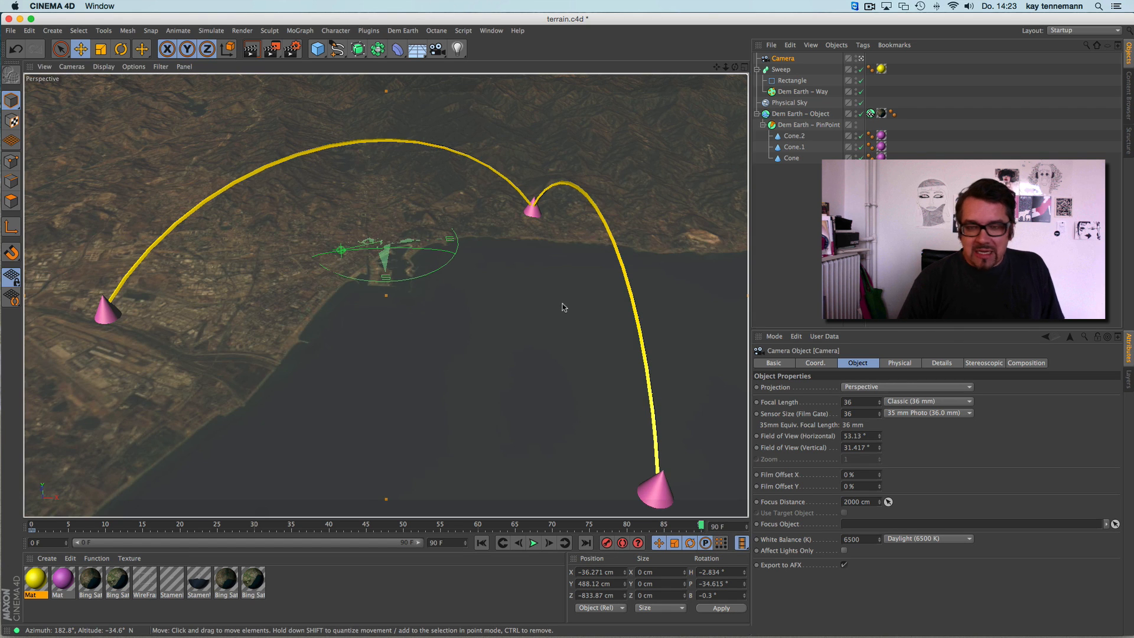
alt+drag(536, 323, 561, 247)
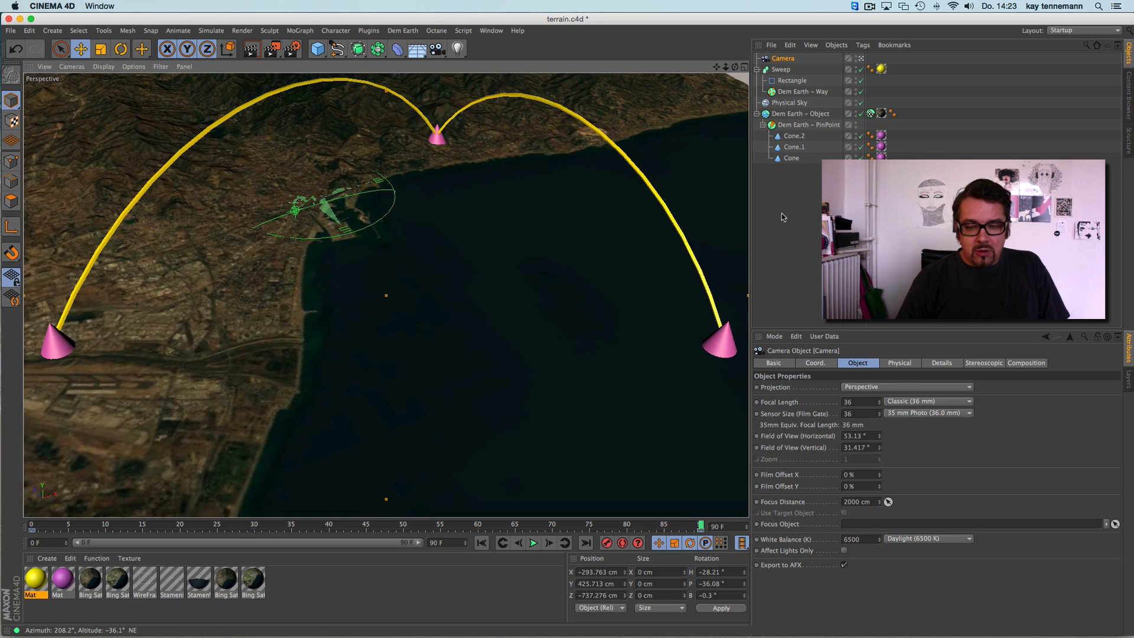
Play the animation to review the growing route together with the camera move.
click(782, 216)
click(534, 543)
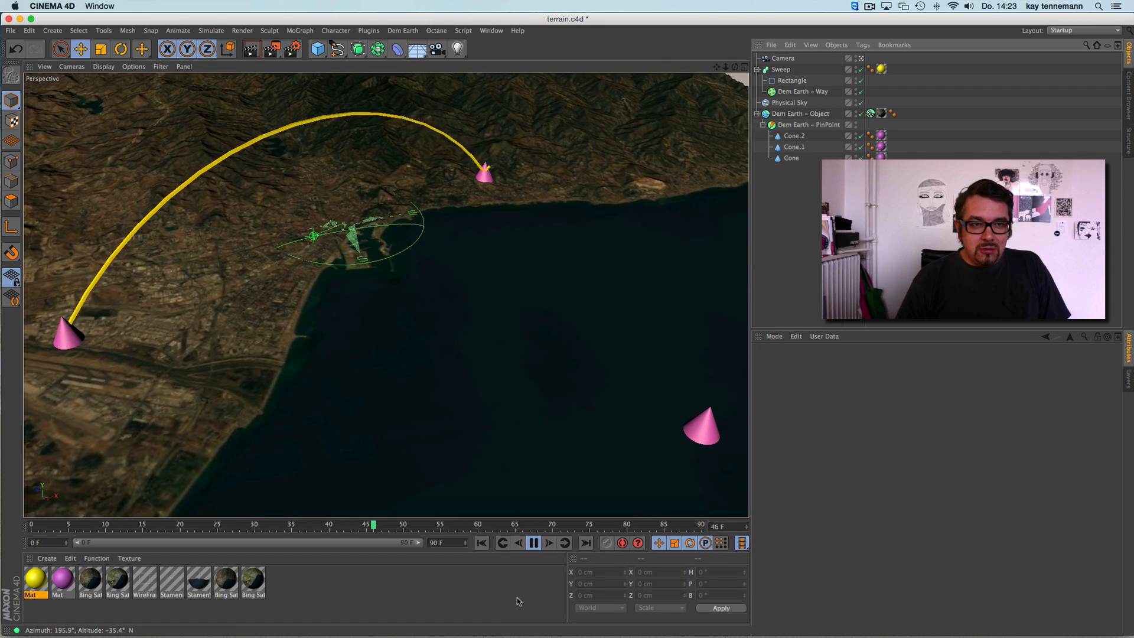
click(533, 543)
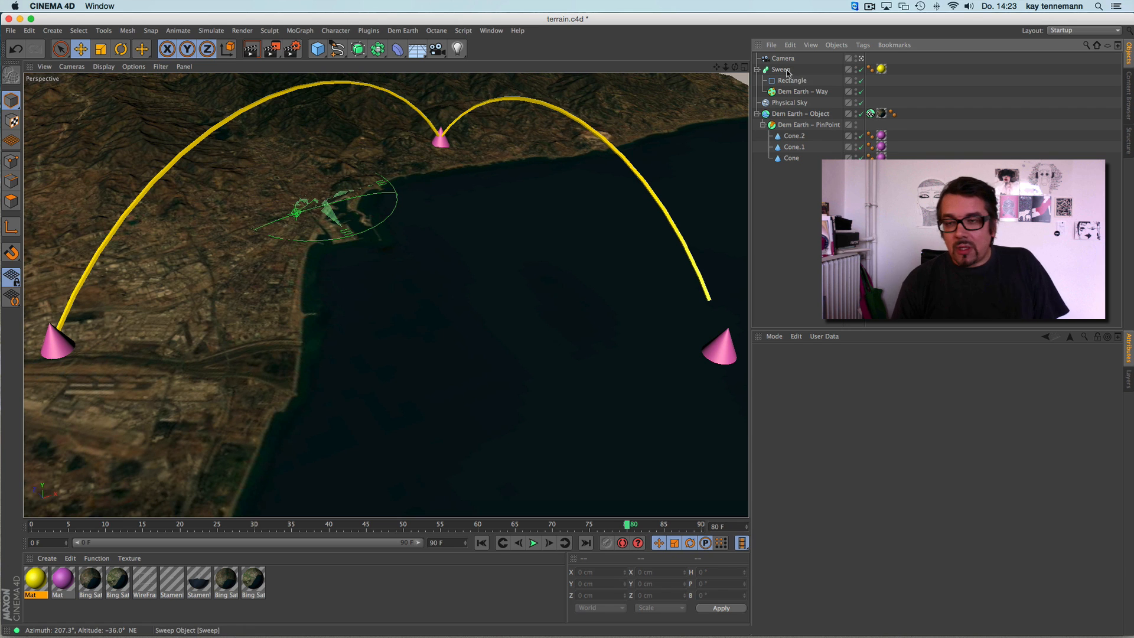
Delete the Sweep, Physical Sky and Dem Earth – PinPoint objects and the texture tag on the Dem Earth object.
click(780, 69)
key(Delete)
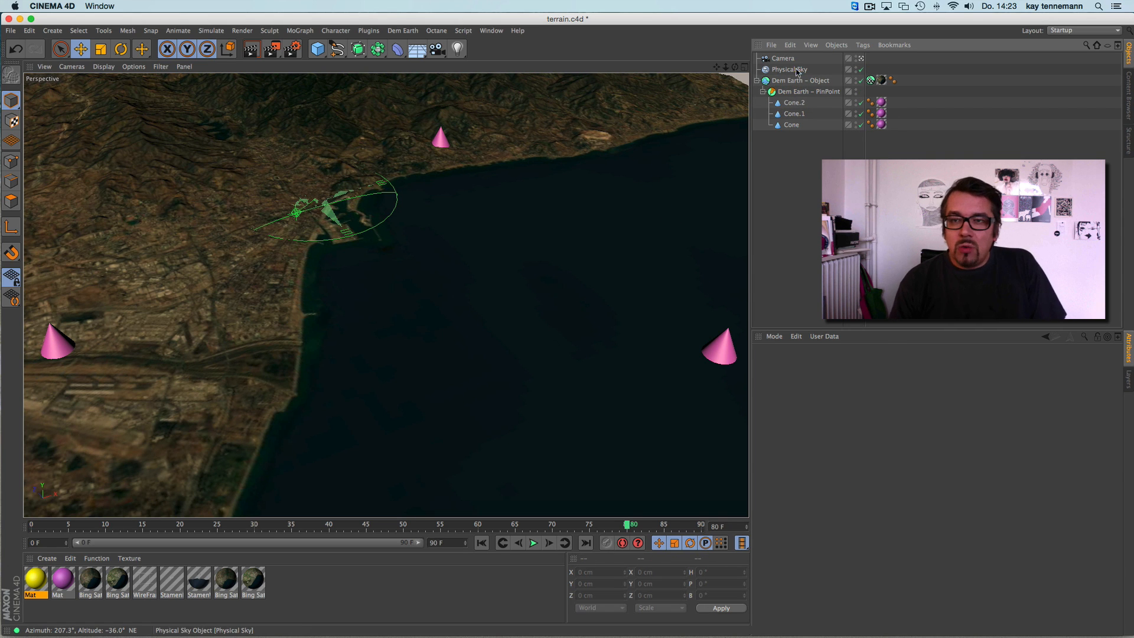
click(796, 69)
key(Delete)
click(813, 82)
key(Delete)
click(815, 70)
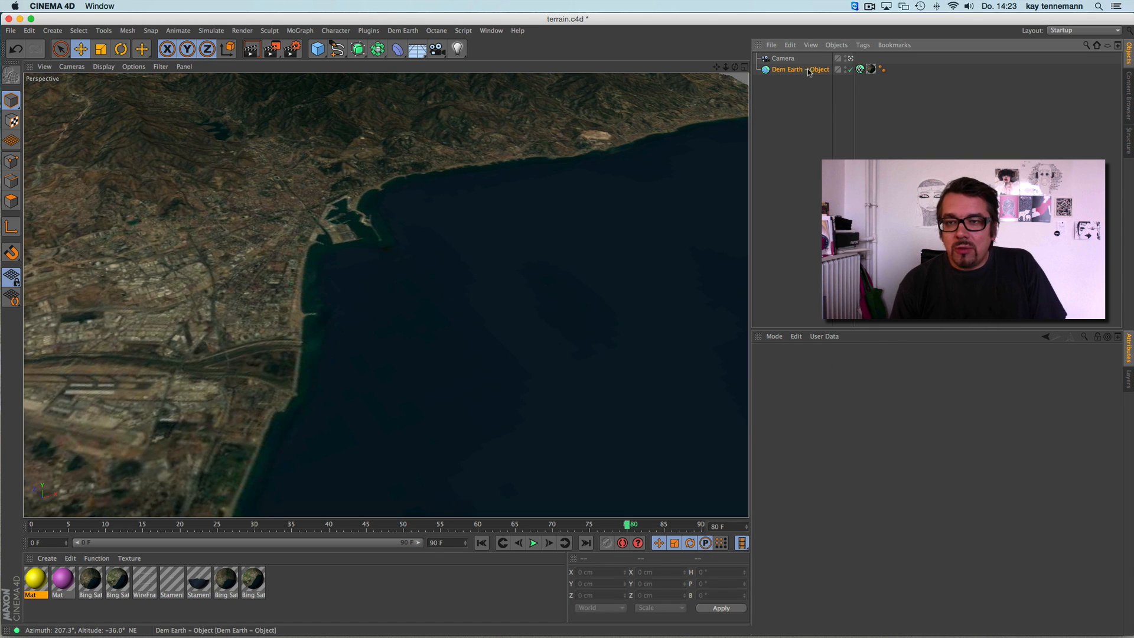
click(870, 70)
key(Delete)
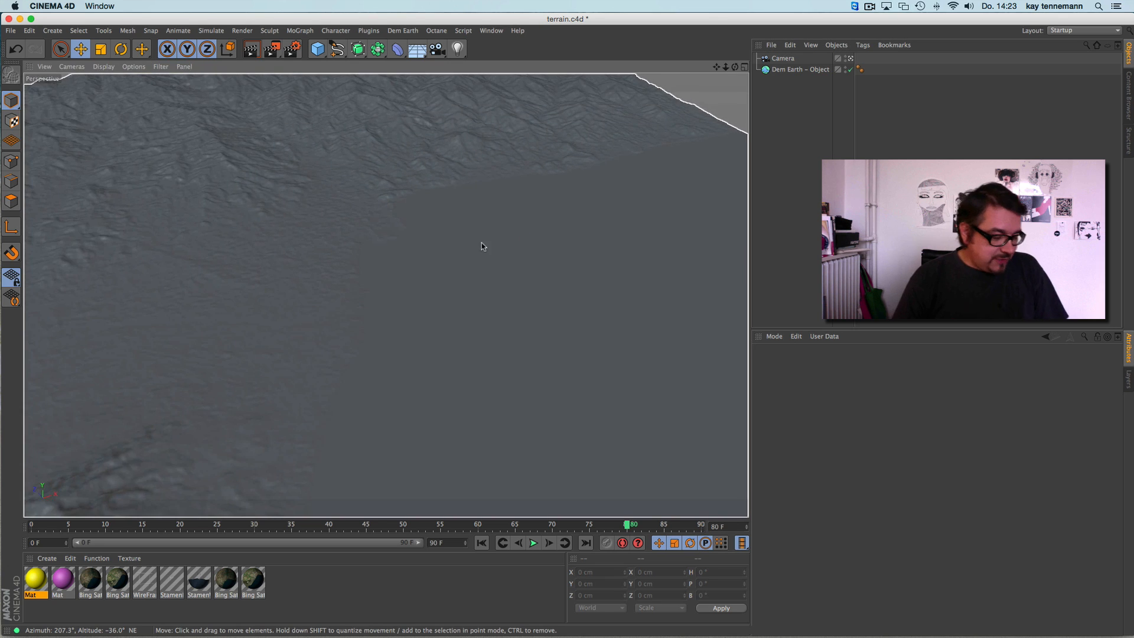
Set the Dem Earth object's size to 1000 cm.
alt+drag(481, 243, 496, 313)
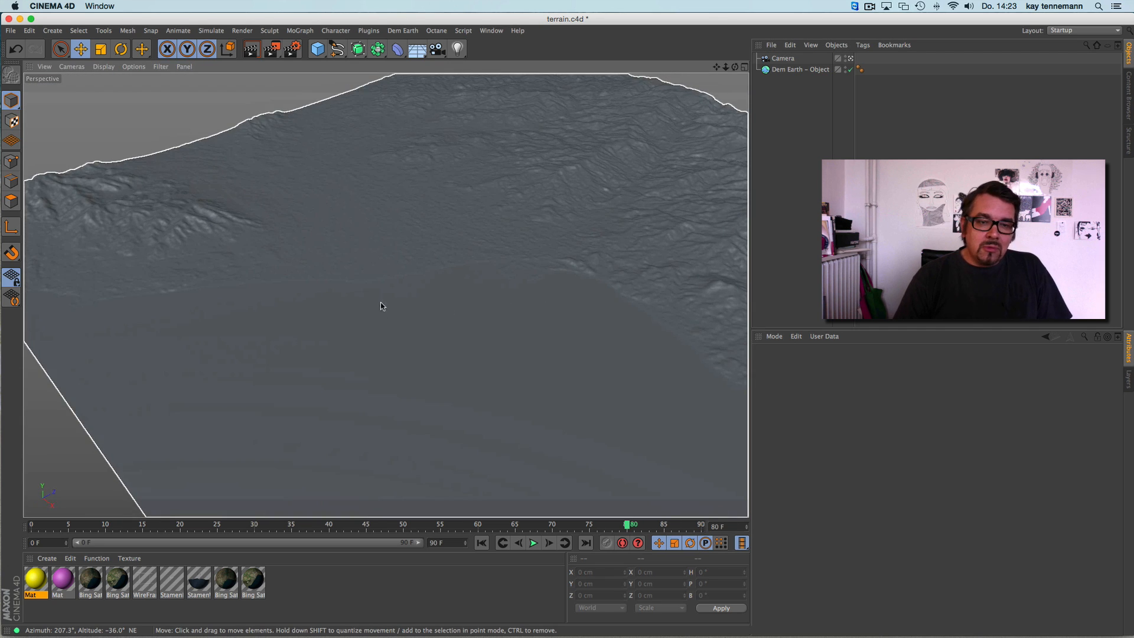
alt+drag(381, 302, 591, 266)
click(800, 70)
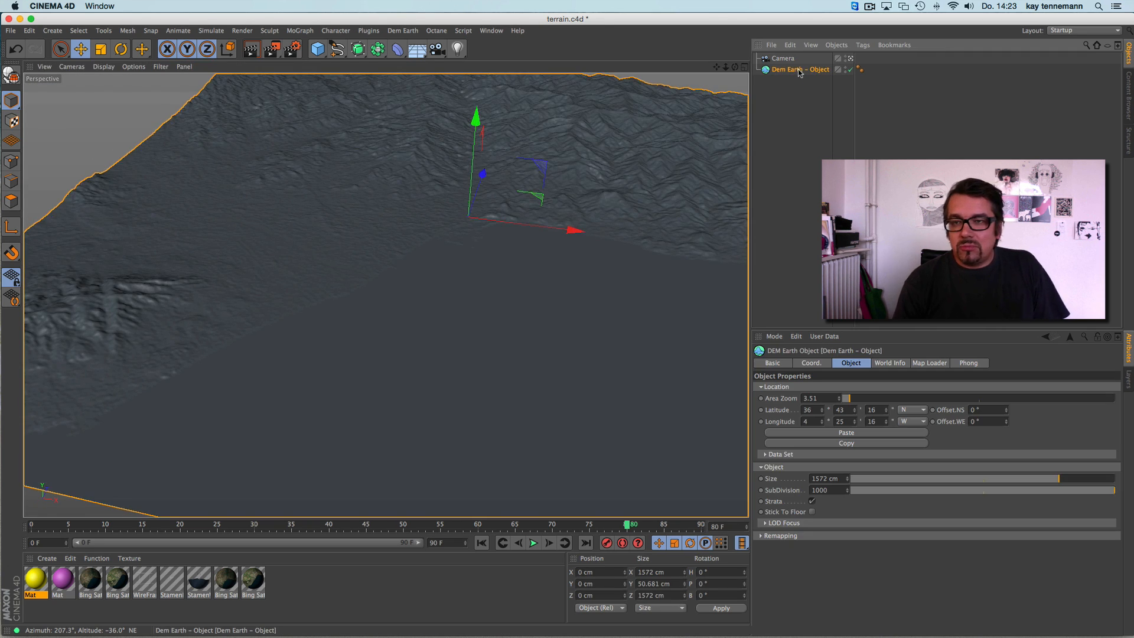
double_click(841, 479)
text(10)
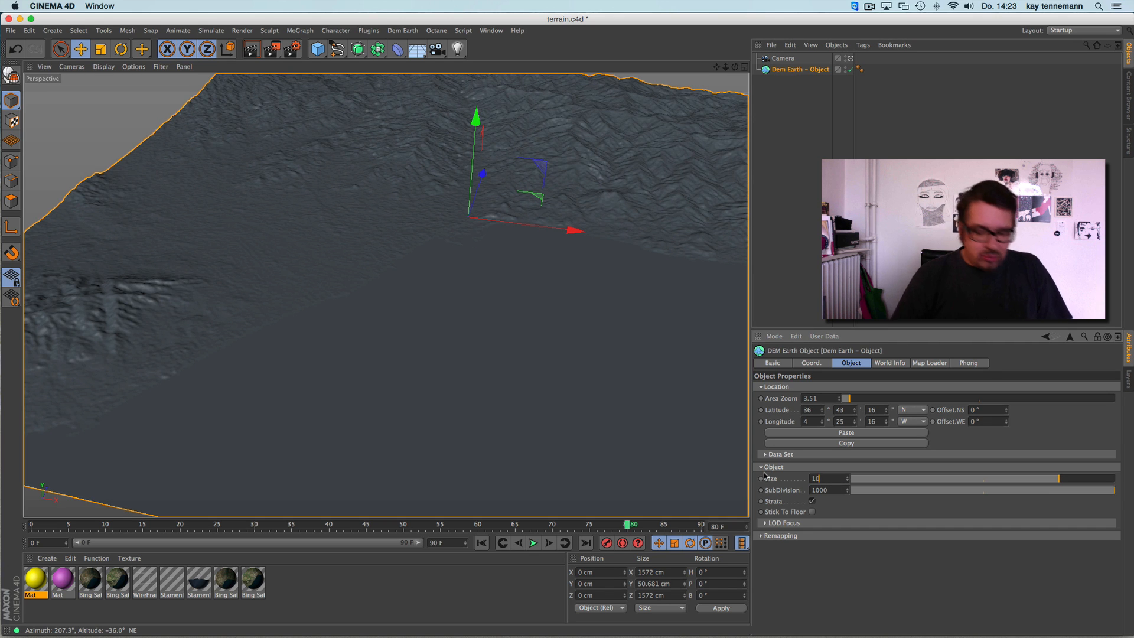
text(00)
key(Return)
Download the Bing Maps texture layer at level 12 onto the Dem Earth terrain.
scroll(492, 275, up, 5)
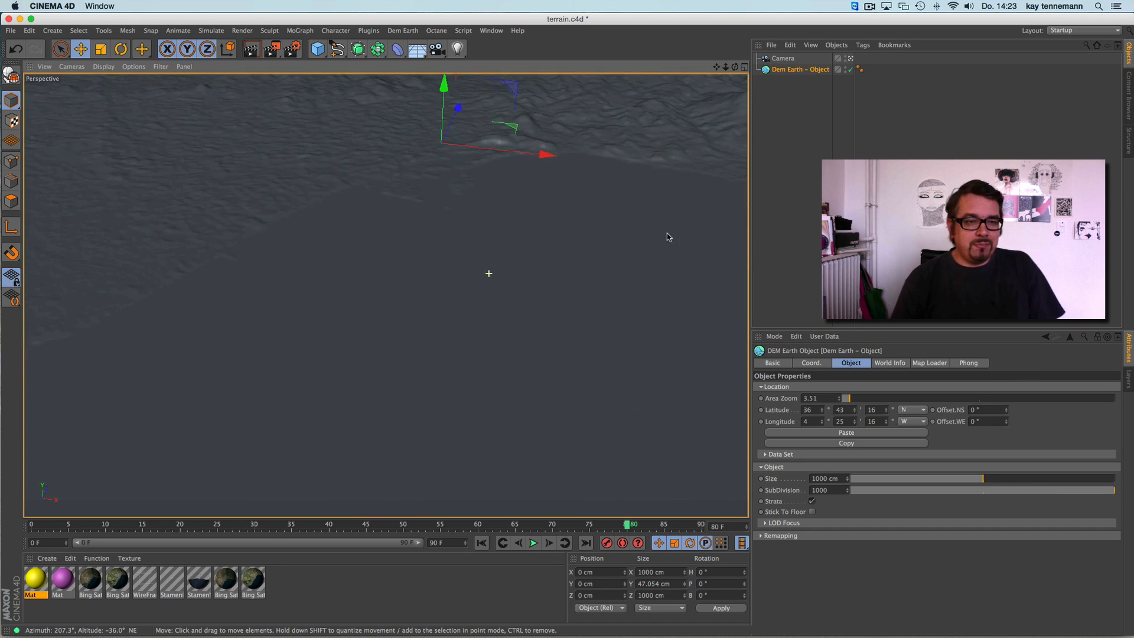
scroll(455, 349, down, 8)
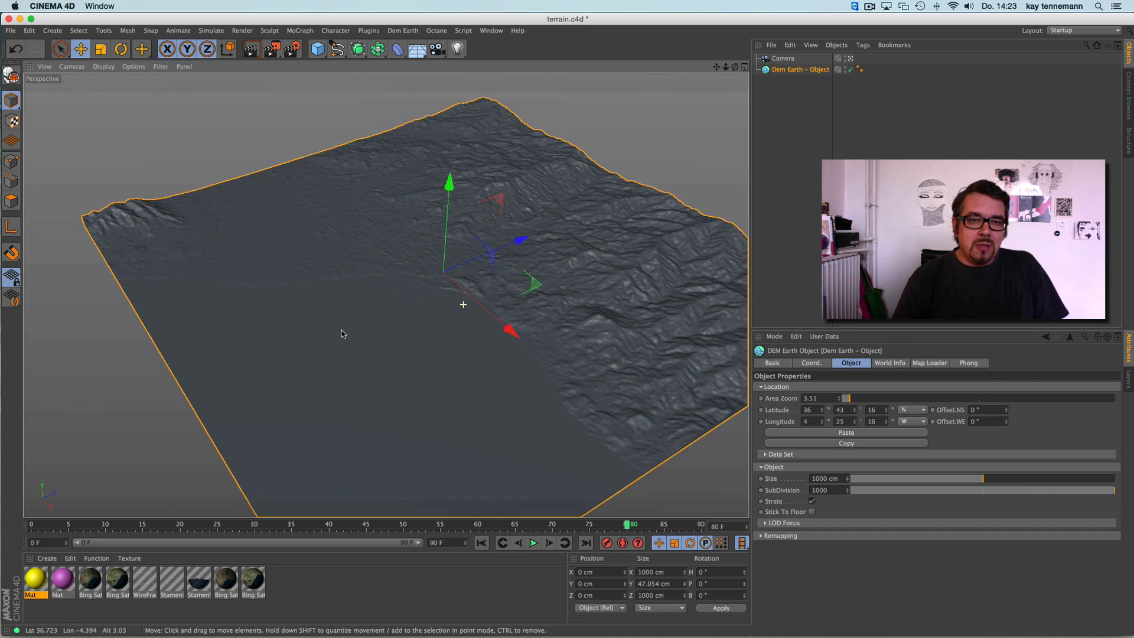
alt+drag(340, 317, 388, 366)
alt+drag(441, 325, 447, 381)
click(927, 364)
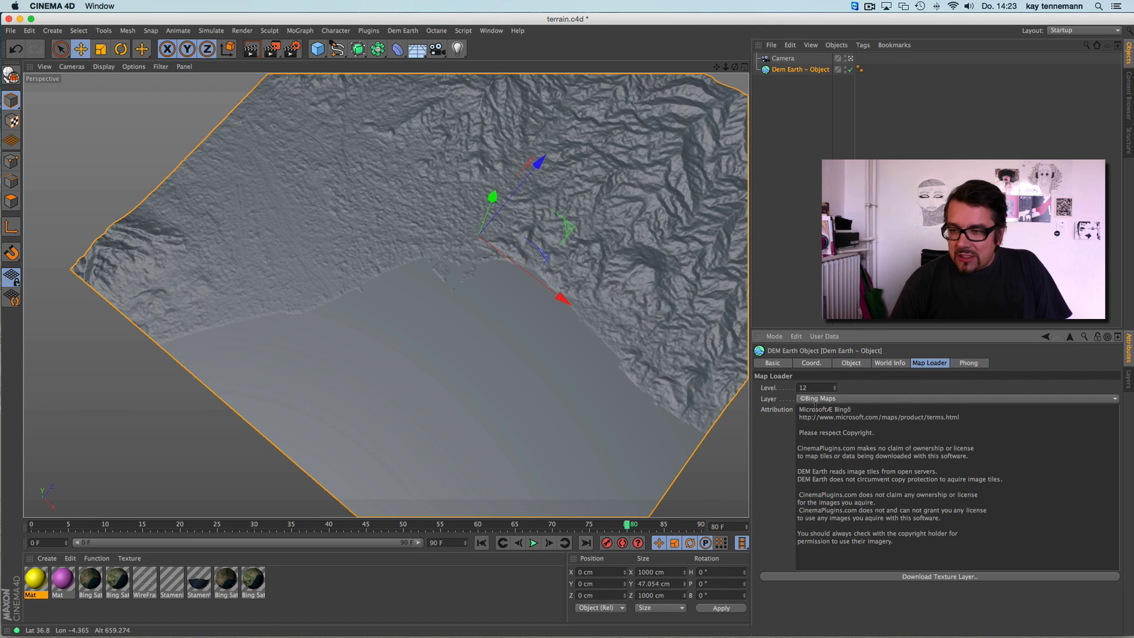
click(809, 578)
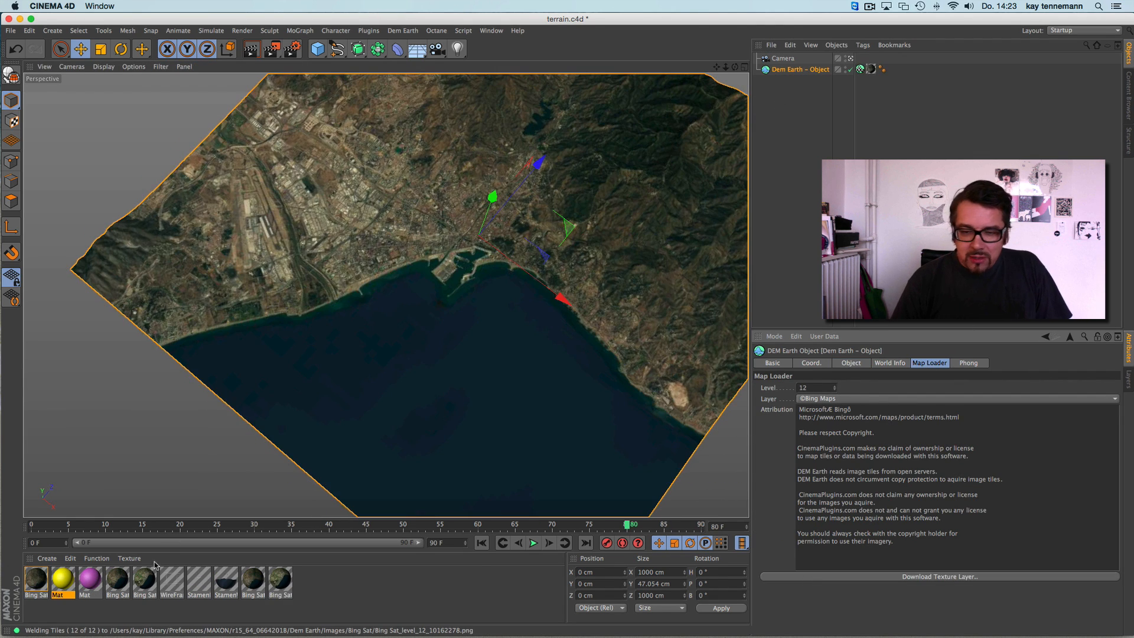
Shift the terrain's mapped area directly in the viewport toward the mountains and coast southwest of the harbour city.
alt+right_drag(376, 220, 289, 249)
alt+middle_drag(289, 249, 366, 317)
alt+drag(366, 317, 530, 300)
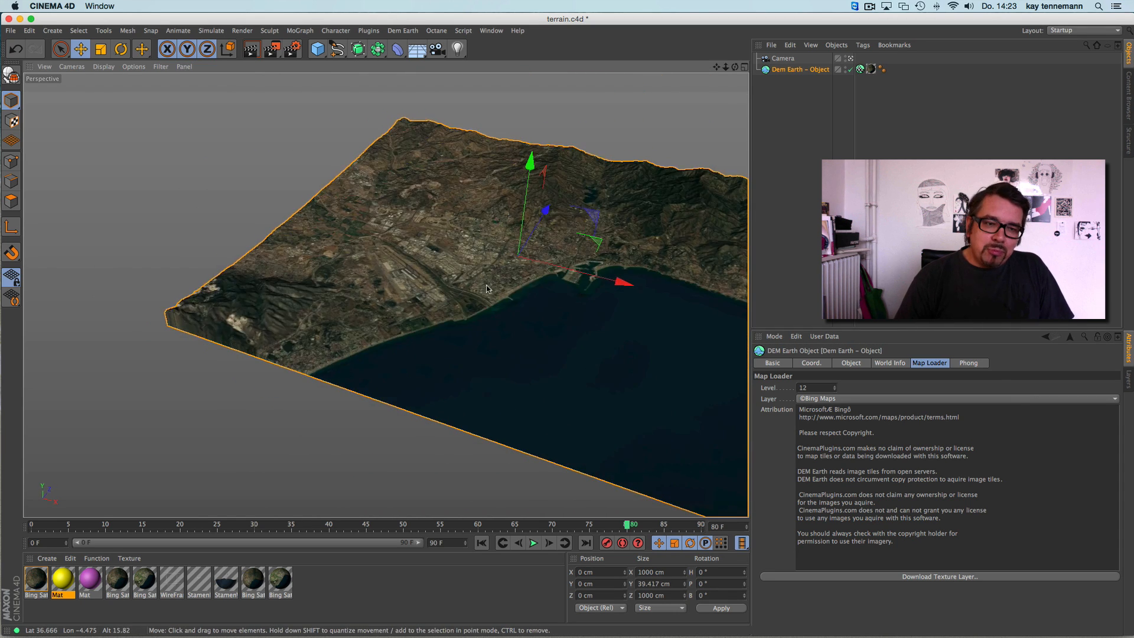
drag(412, 277, 512, 235)
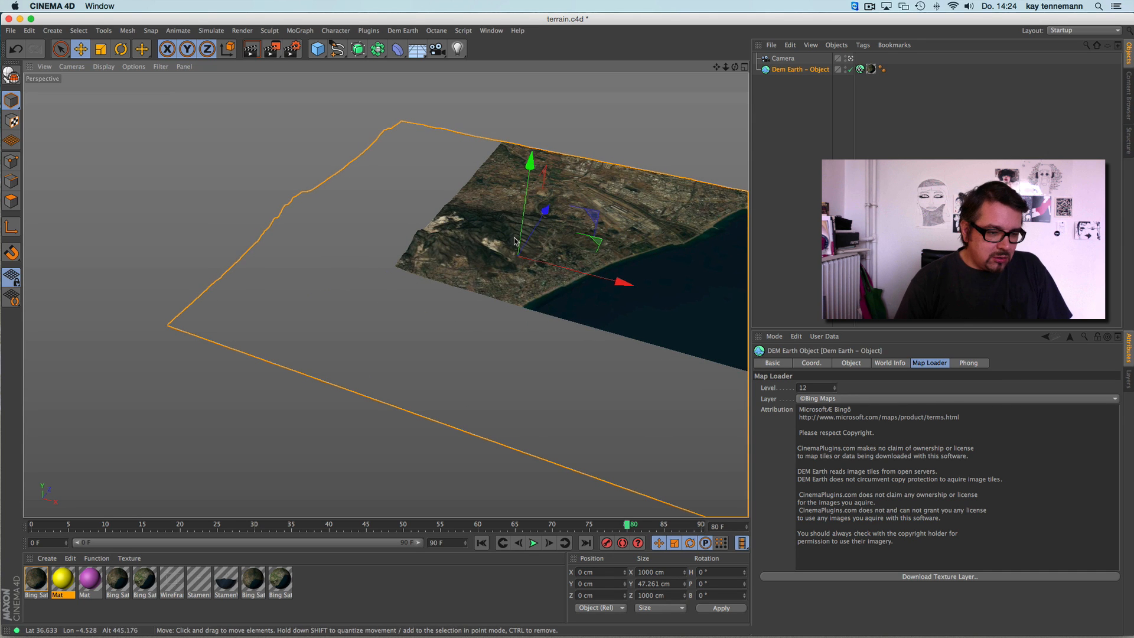
Delete the GeoReference and texture tags from the Dem Earth object.
click(860, 69)
shift+click(871, 70)
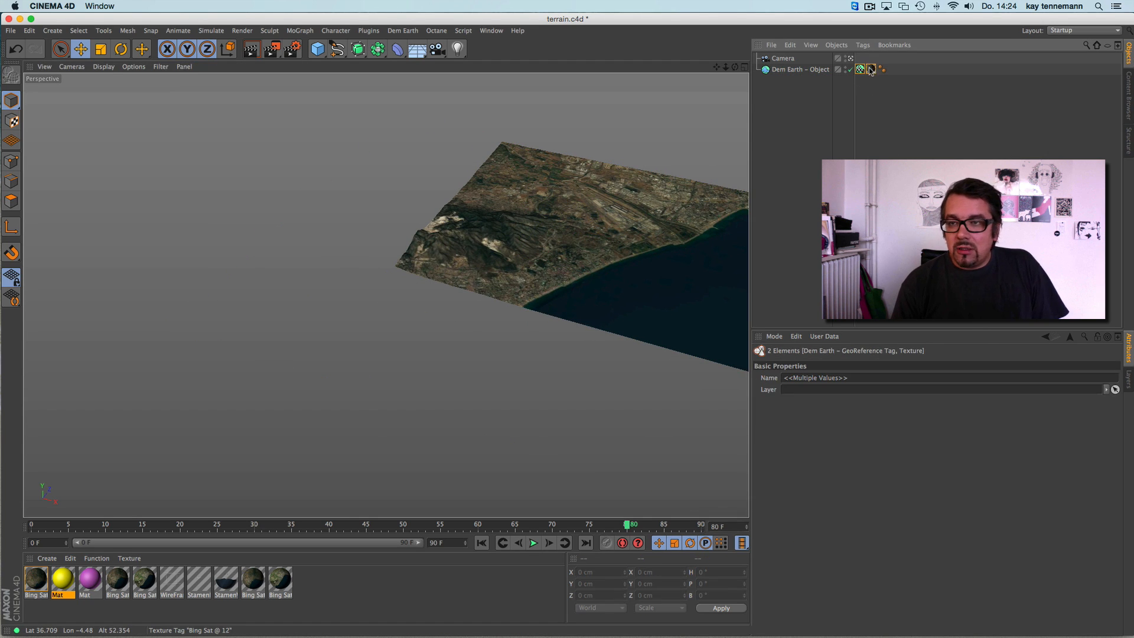
key(Delete)
alt+drag(484, 242, 477, 318)
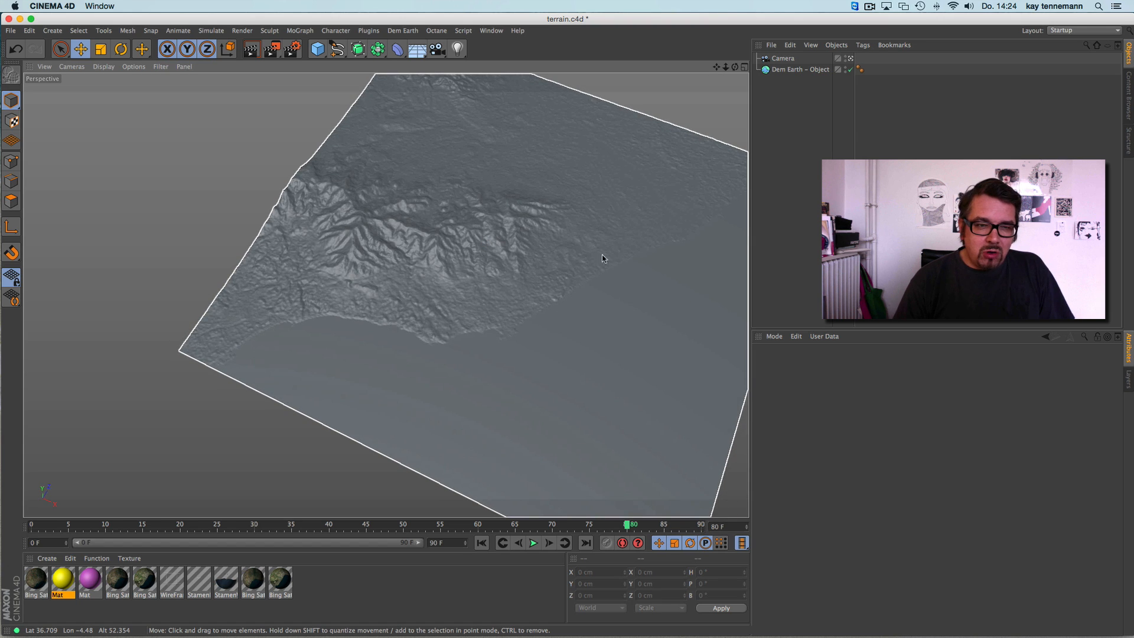
alt+drag(602, 258, 569, 267)
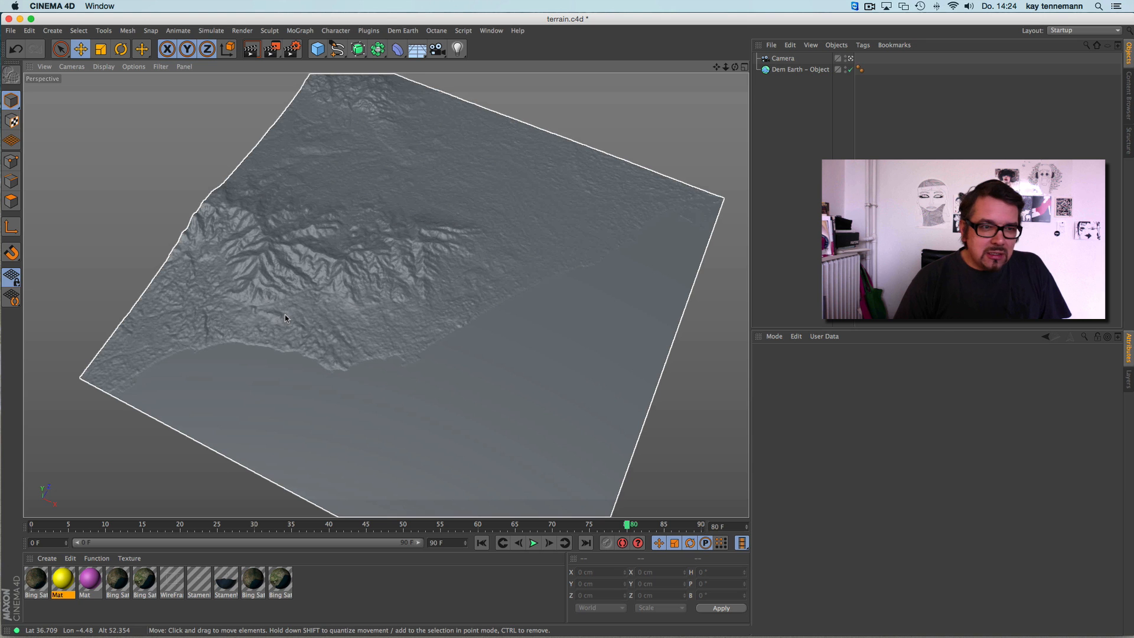
drag(309, 319, 338, 309)
key(super+z)
Add a DEM Earth – Smart OSM object and place it between the Camera and the Dem Earth object in the hierarchy.
click(782, 72)
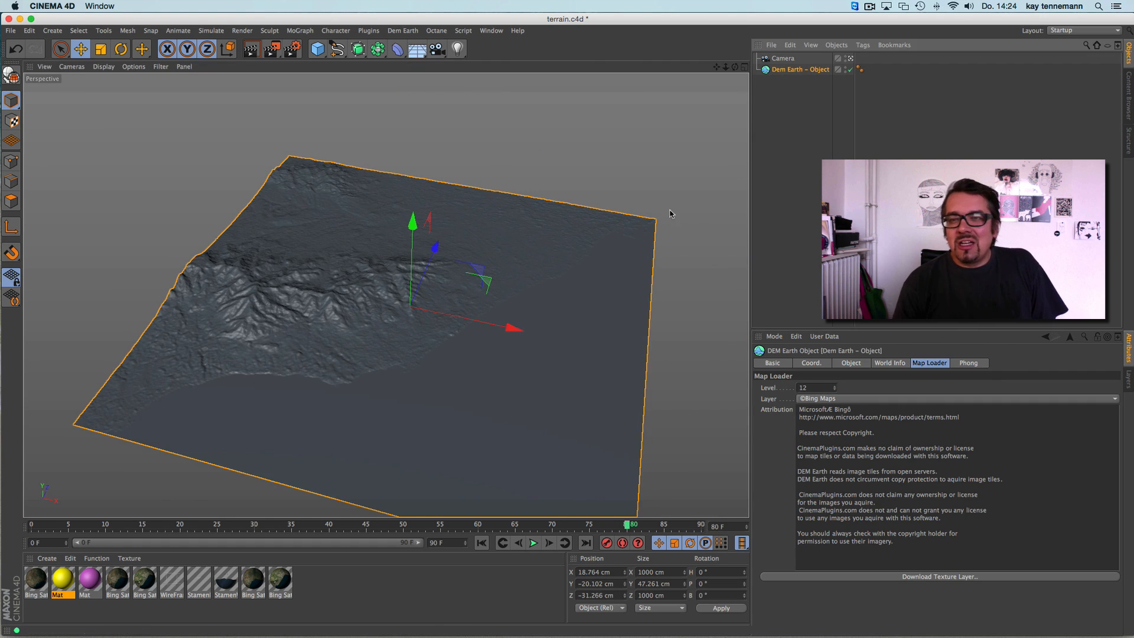
alt+middle_drag(469, 381, 483, 317)
alt+right_drag(448, 332, 514, 306)
alt+middle_drag(513, 304, 459, 419)
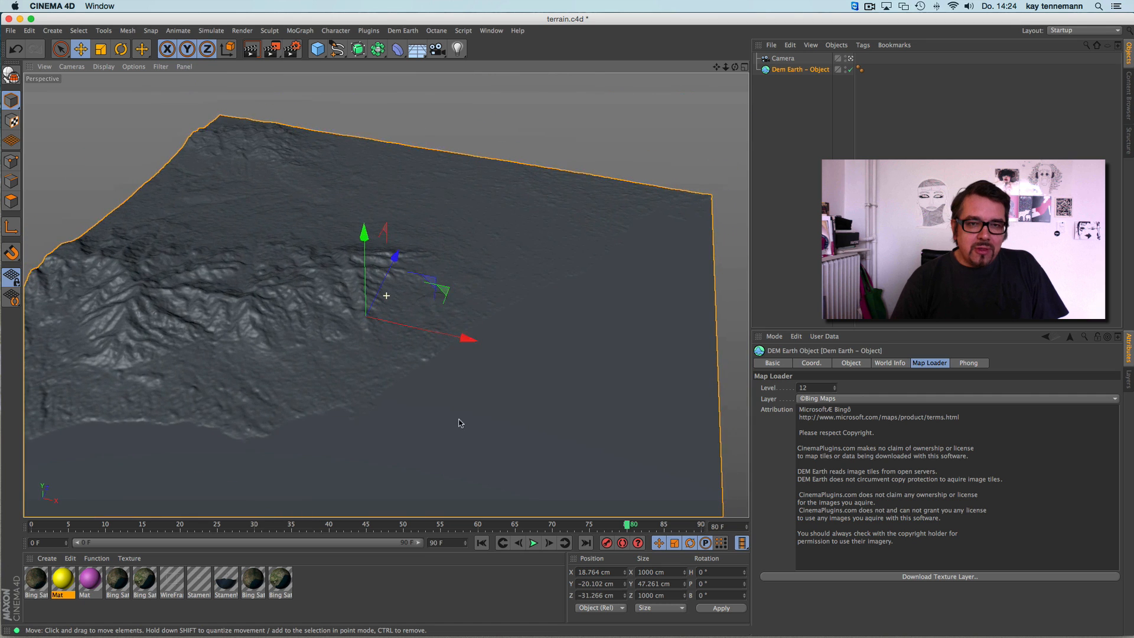
mouse_move(530, 337)
alt+mouse_down()
mouse_move(492, 367)
mouse_move(531, 340)
alt+mouse_up()
alt+middle_drag(408, 381, 479, 343)
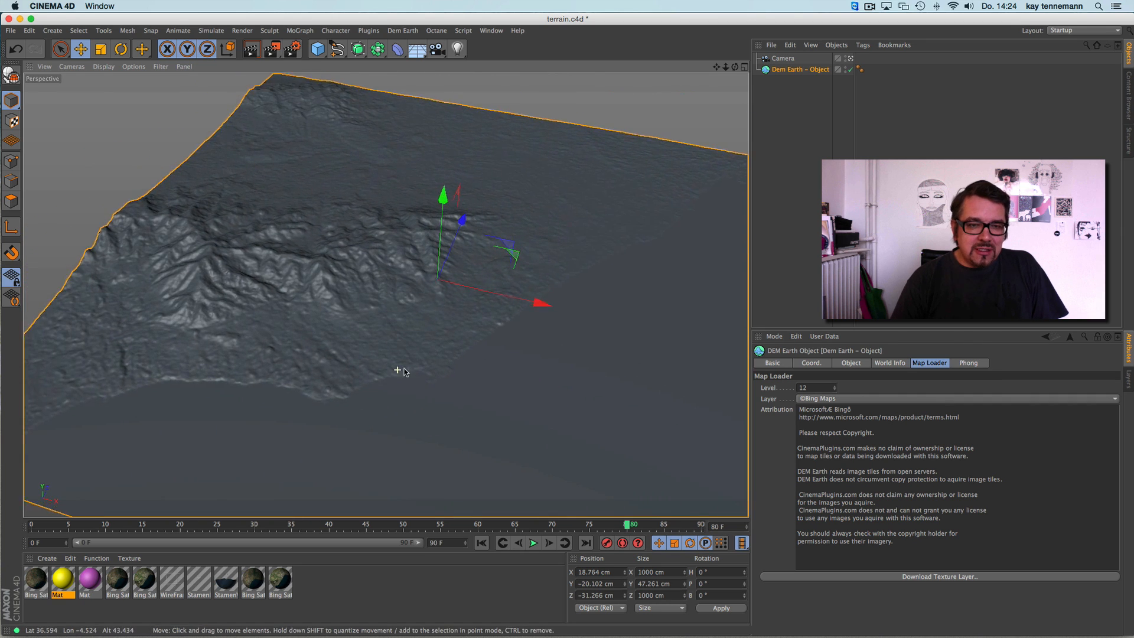
alt+right_drag(398, 370, 474, 354)
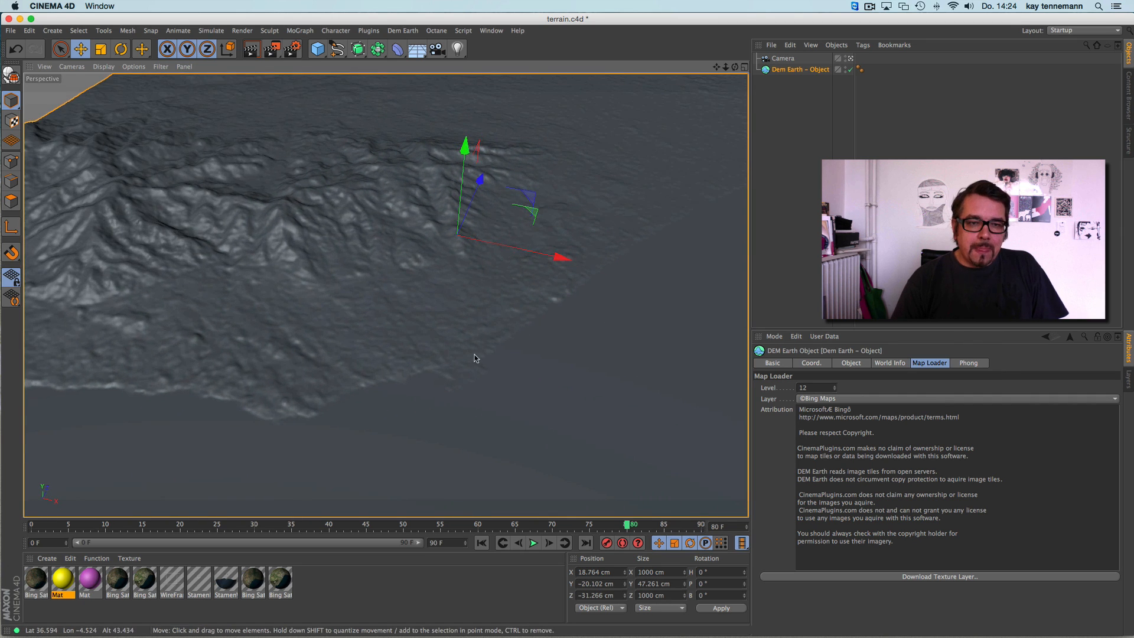
click(403, 30)
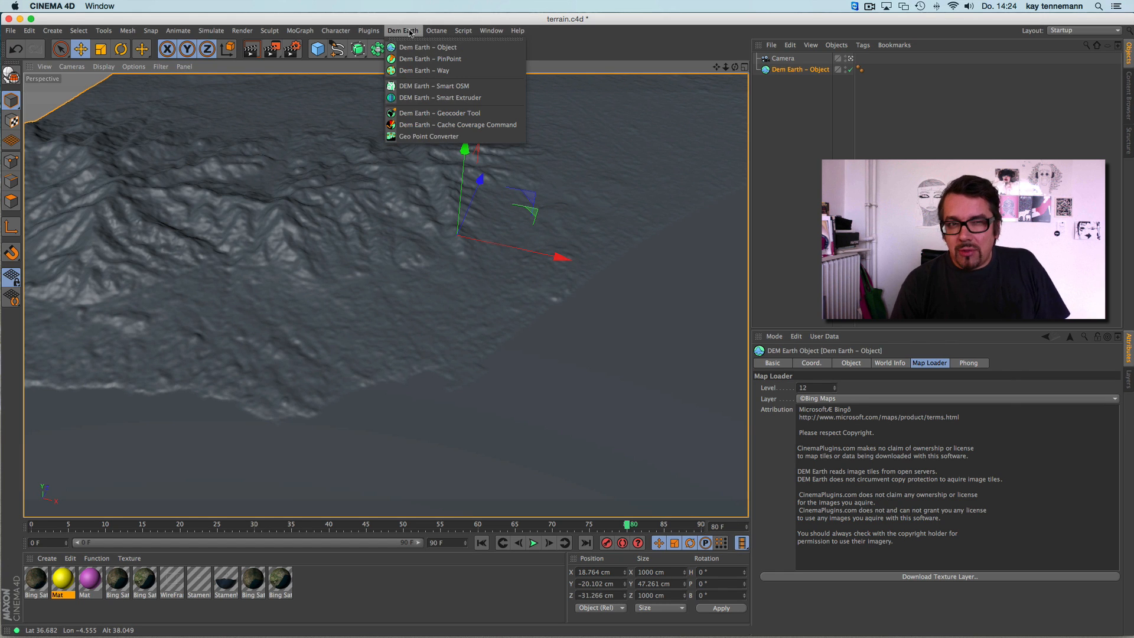
click(423, 87)
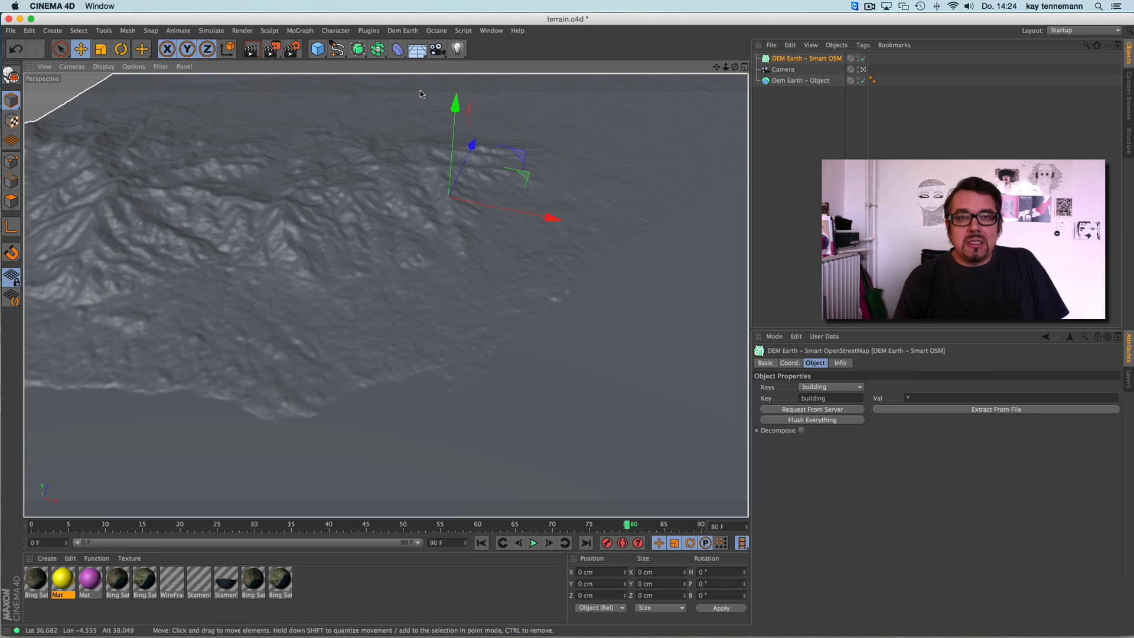
drag(793, 59, 797, 75)
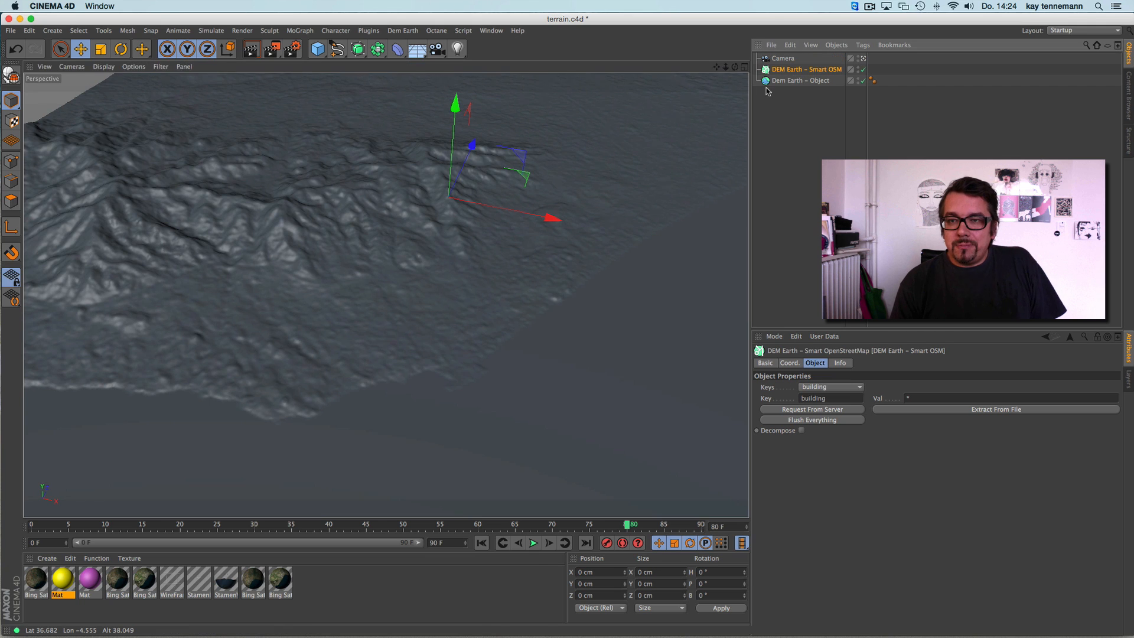
Add a Dem Earth – PinPoint under the Smart OSM object and nest the Dem Earth object inside the PinPoint.
click(380, 31)
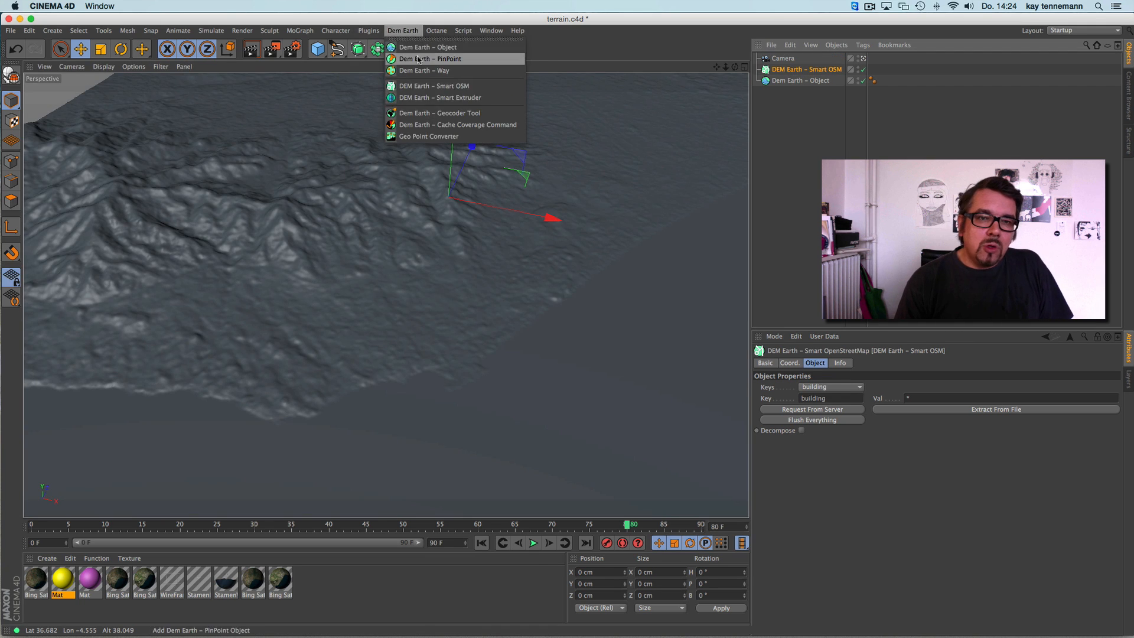
click(423, 62)
mouse_move(779, 80)
mouse_down()
mouse_move(798, 94)
mouse_move(799, 84)
mouse_up()
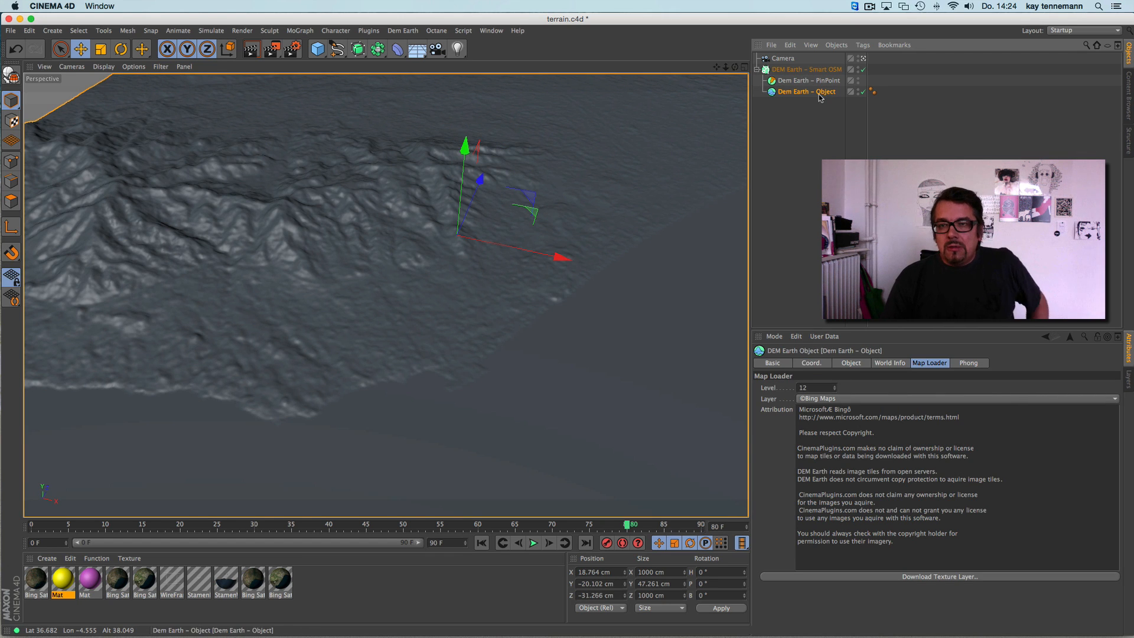
click(817, 83)
drag(818, 92, 820, 82)
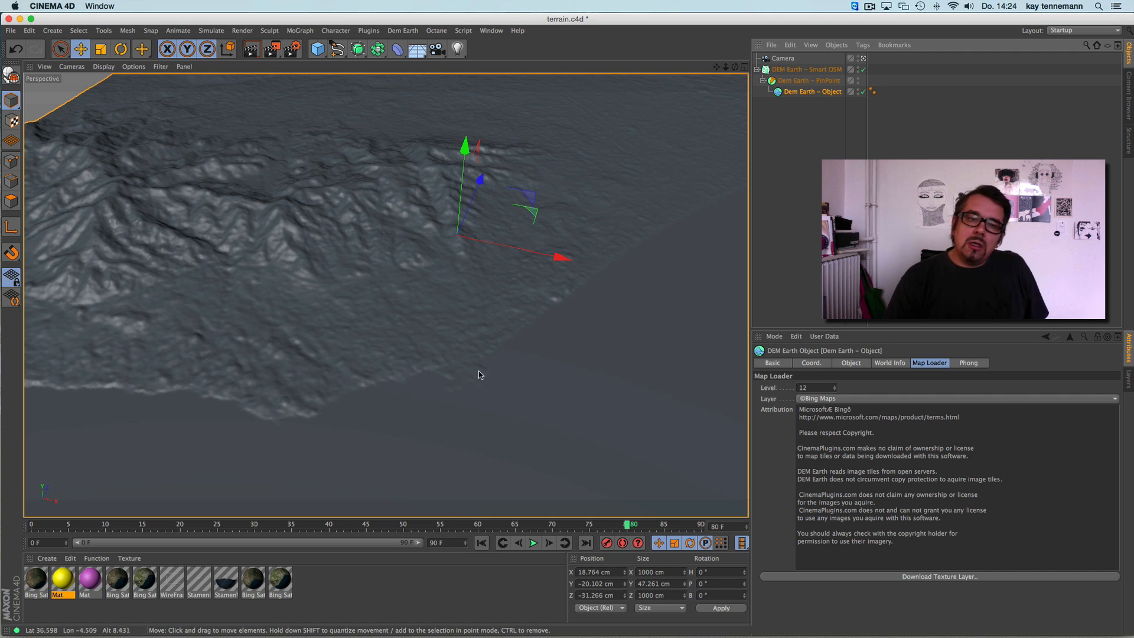
Reverse the hierarchy so the Dem Earth object contains the PinPoint and the PinPoint contains the Smart OSM object.
alt+middle_drag(477, 372, 410, 438)
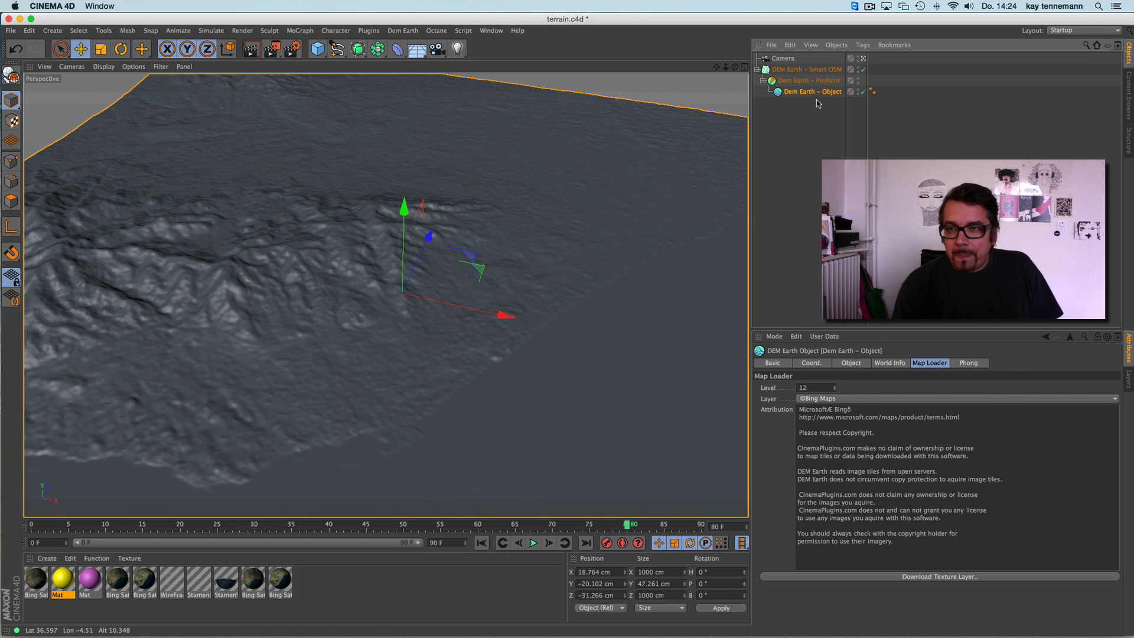
mouse_move(816, 95)
mouse_down()
mouse_move(815, 108)
mouse_move(811, 80)
mouse_move(809, 106)
mouse_up()
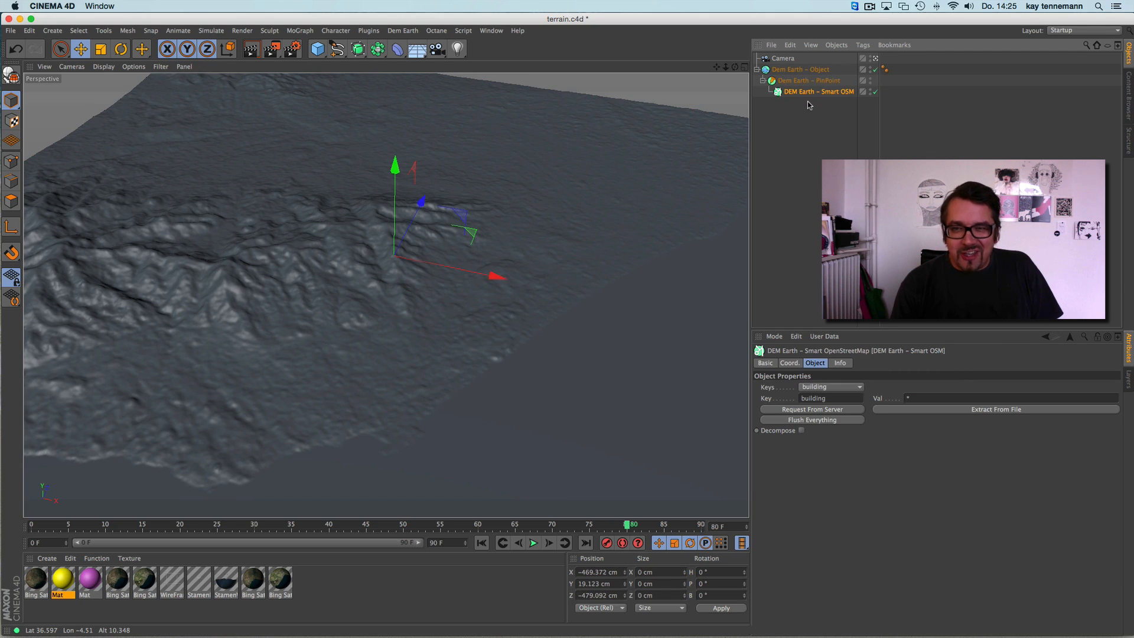
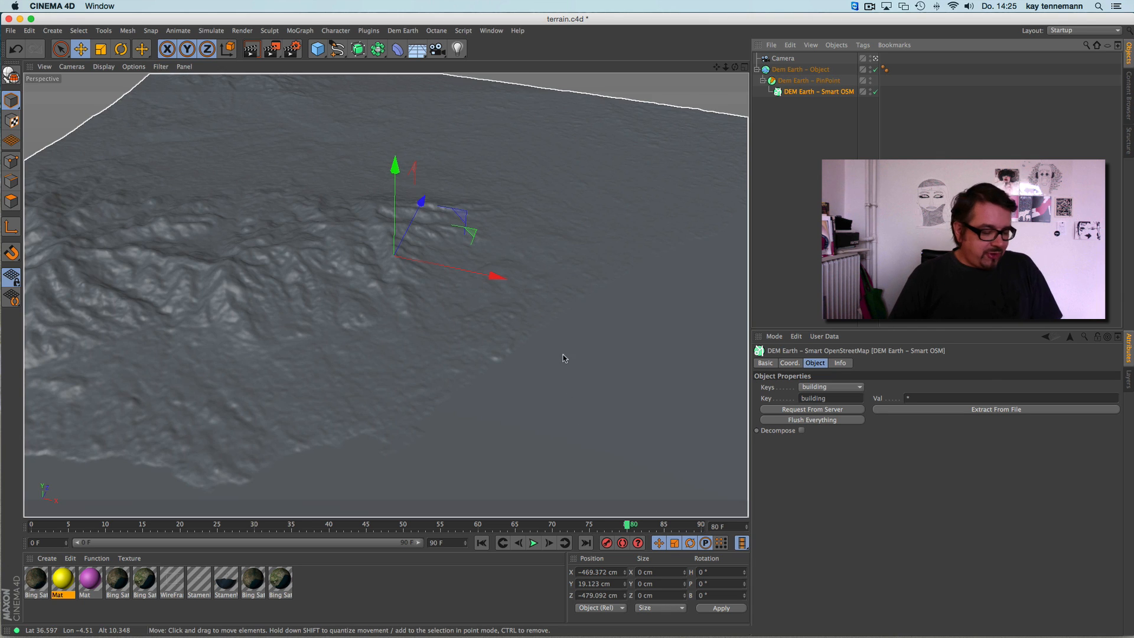
Request the OpenStreetMap outlines from the server for the Smart OSM object, keeping building as the key.
mouse_move(562, 355)
alt+mouse_down()
mouse_move(514, 337)
mouse_move(542, 330)
mouse_move(583, 362)
alt+mouse_up()
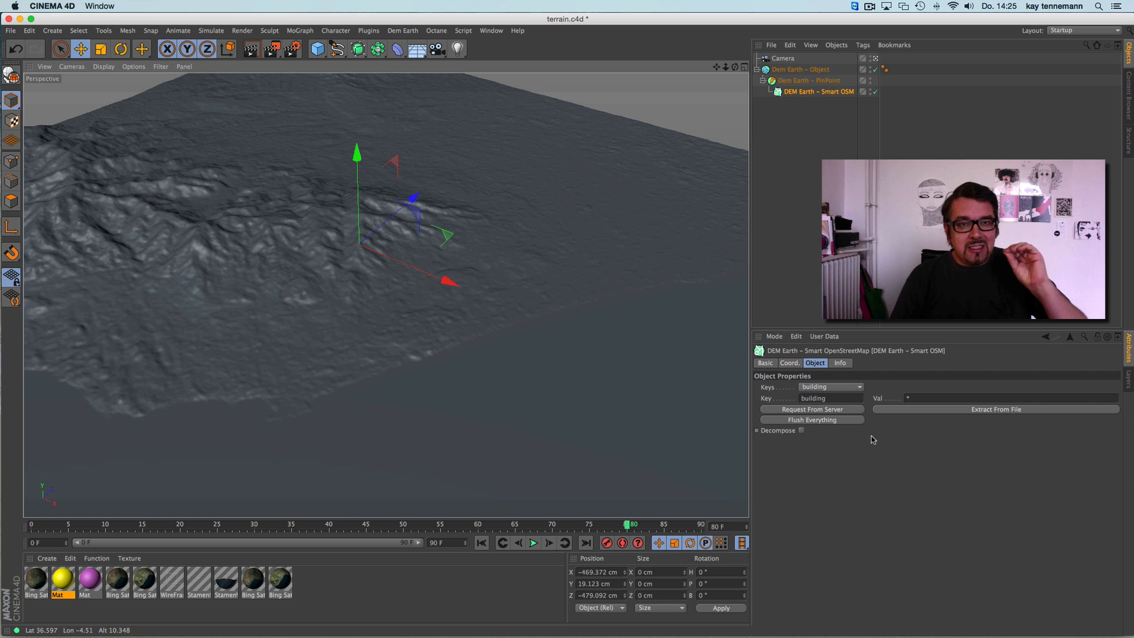
click(808, 410)
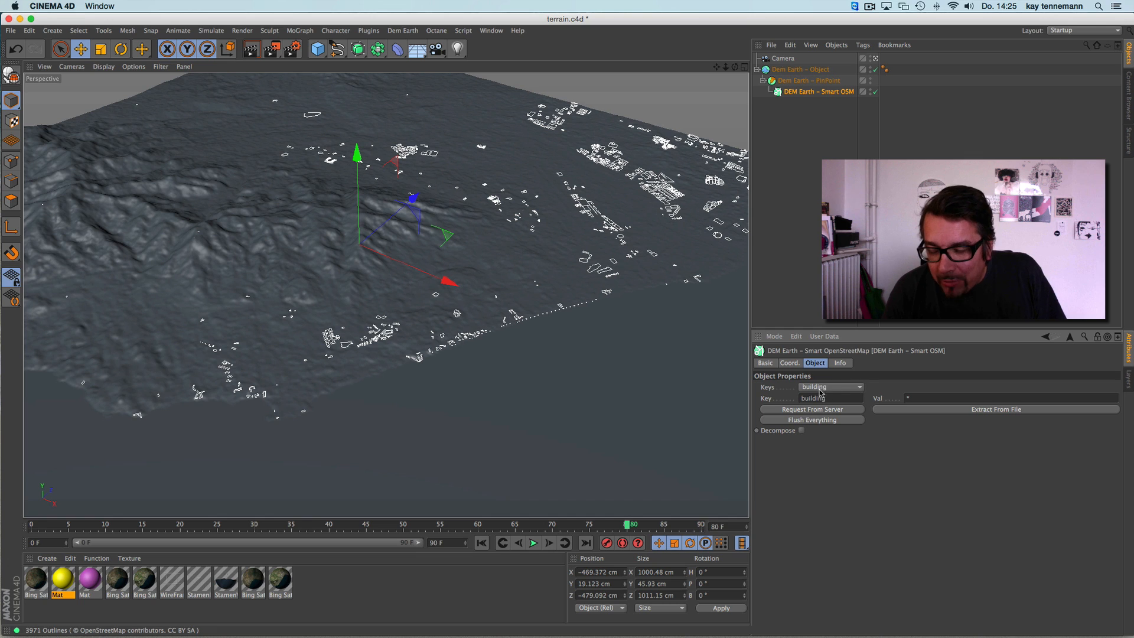
click(823, 388)
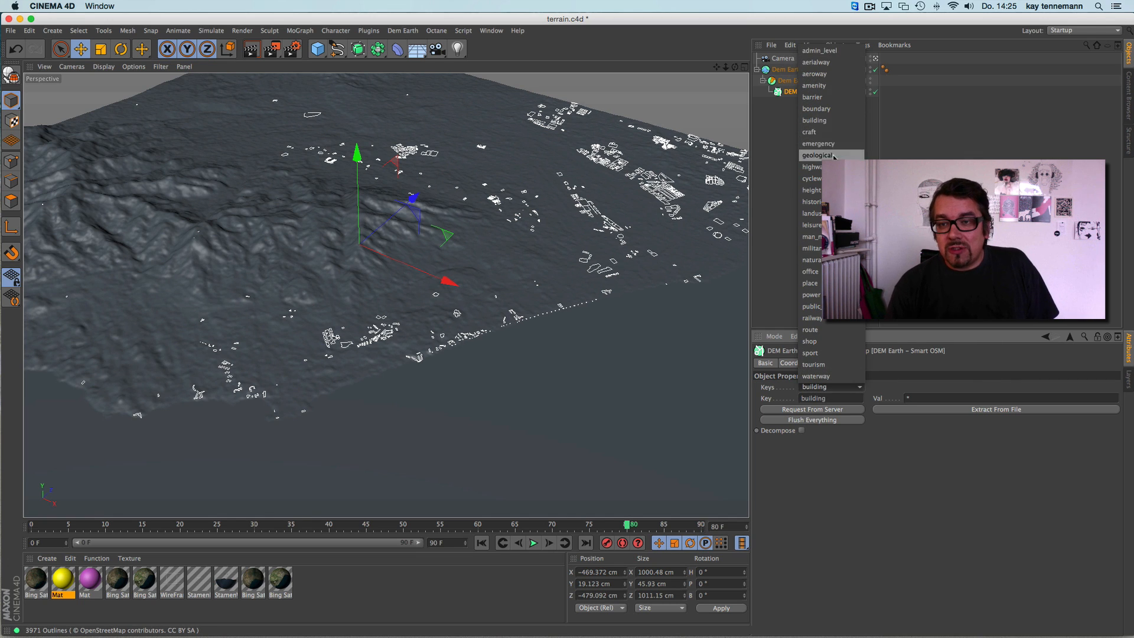
click(845, 125)
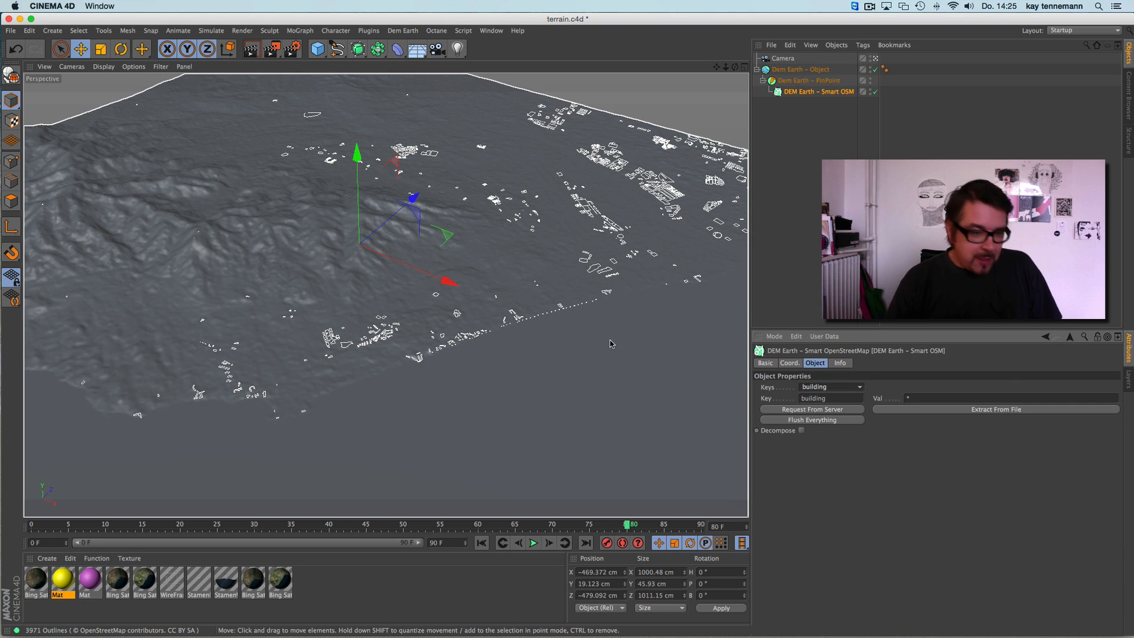
Add a DEM Earth – Smart Extruder object and place it inside the PinPoint above the Smart OSM object.
alt+drag(611, 343, 542, 309)
scroll(447, 374, up, 10)
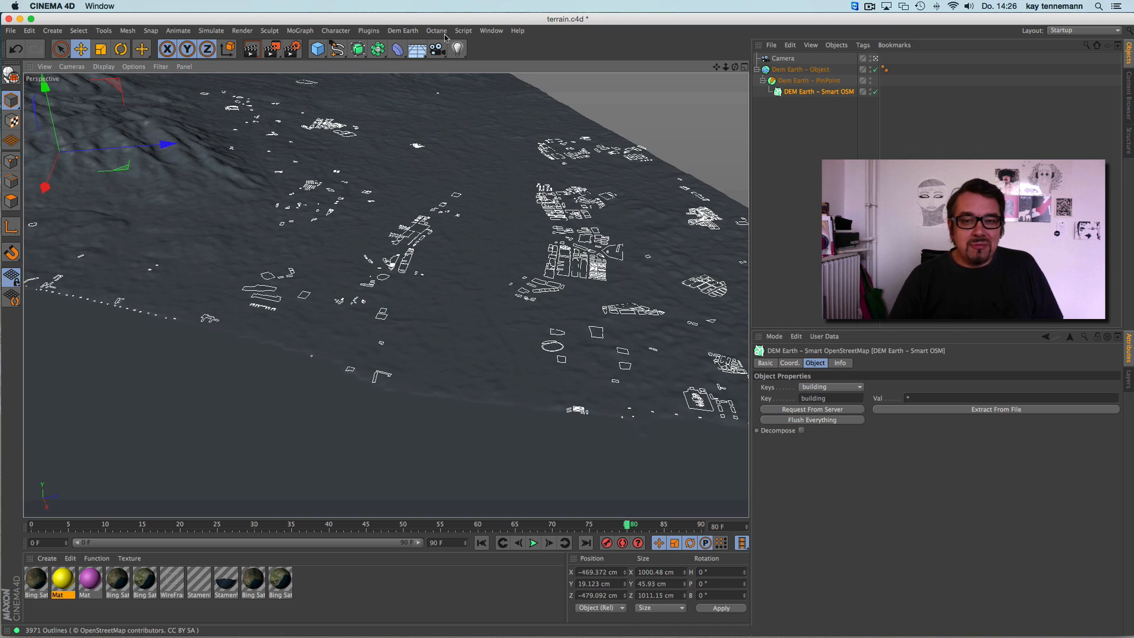
click(402, 30)
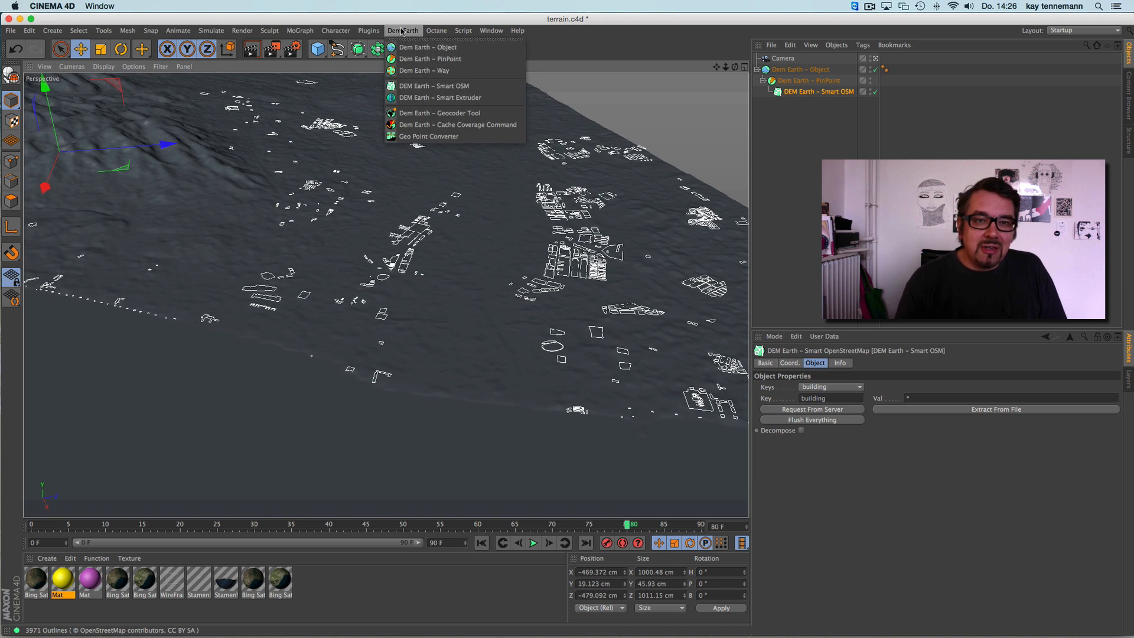
click(506, 98)
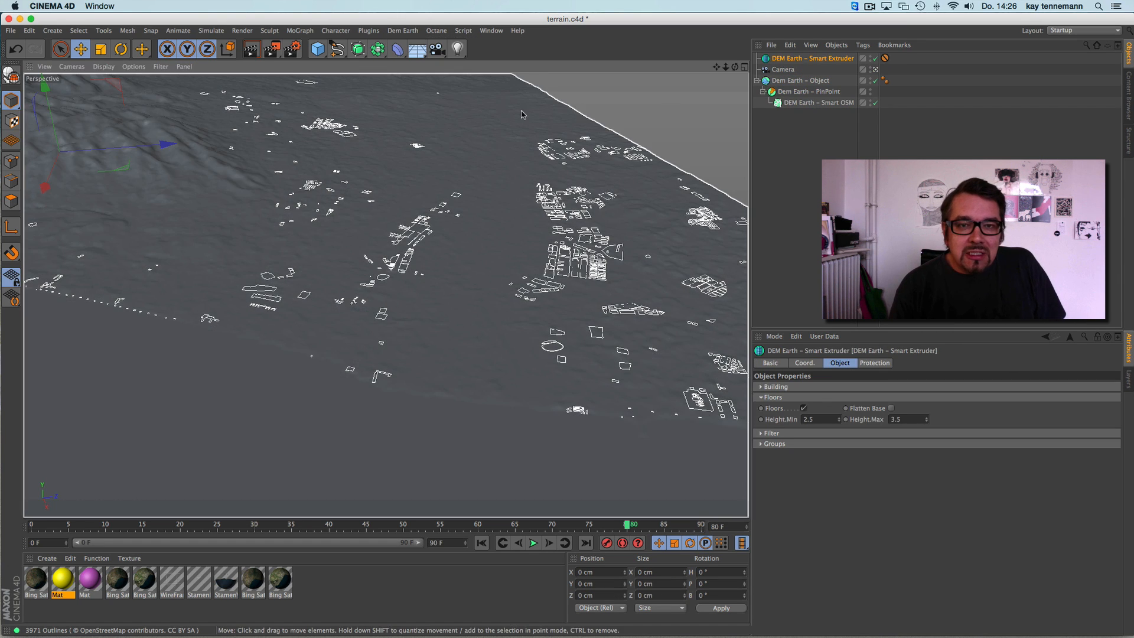
drag(828, 99, 829, 97)
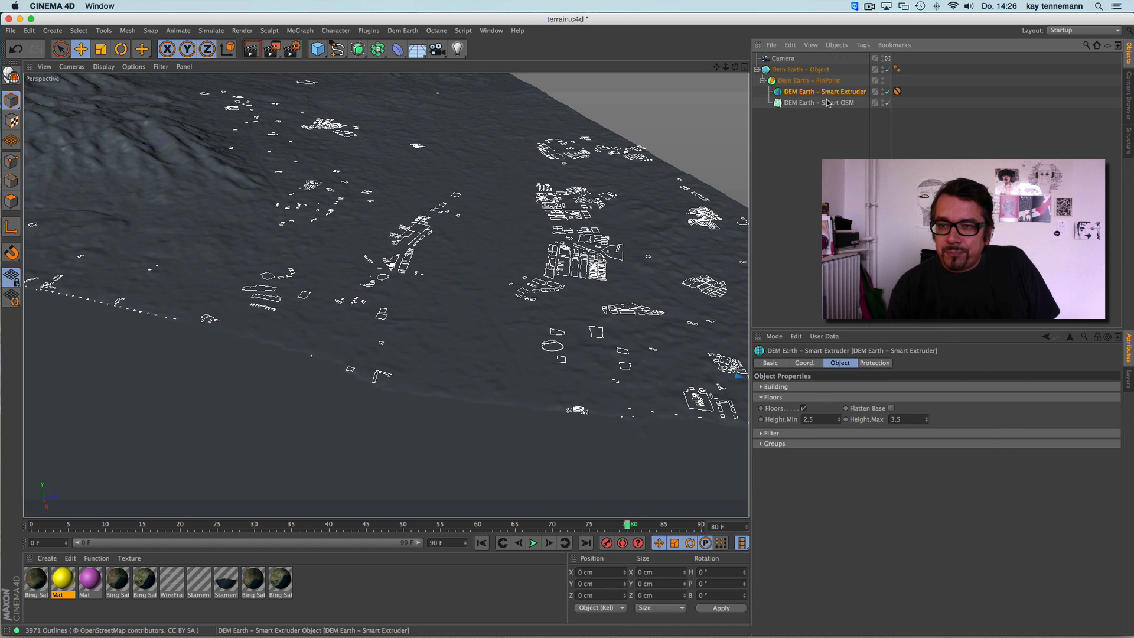
Nest the Smart OSM object inside the Smart Extruder to extrude the building outlines.
click(829, 102)
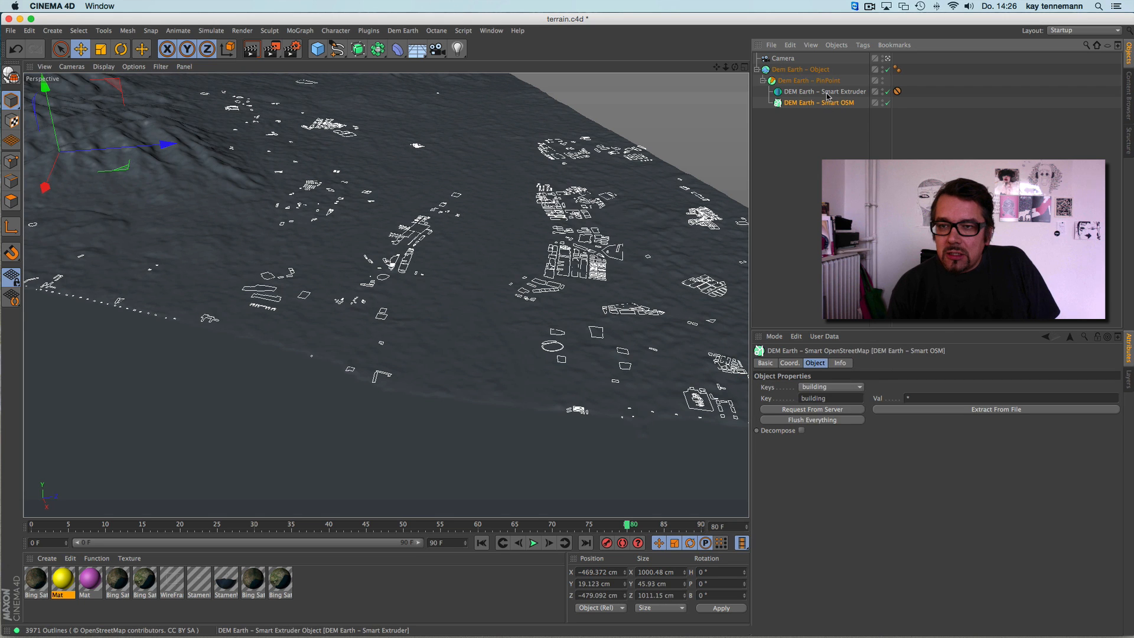
click(828, 93)
drag(827, 100, 829, 92)
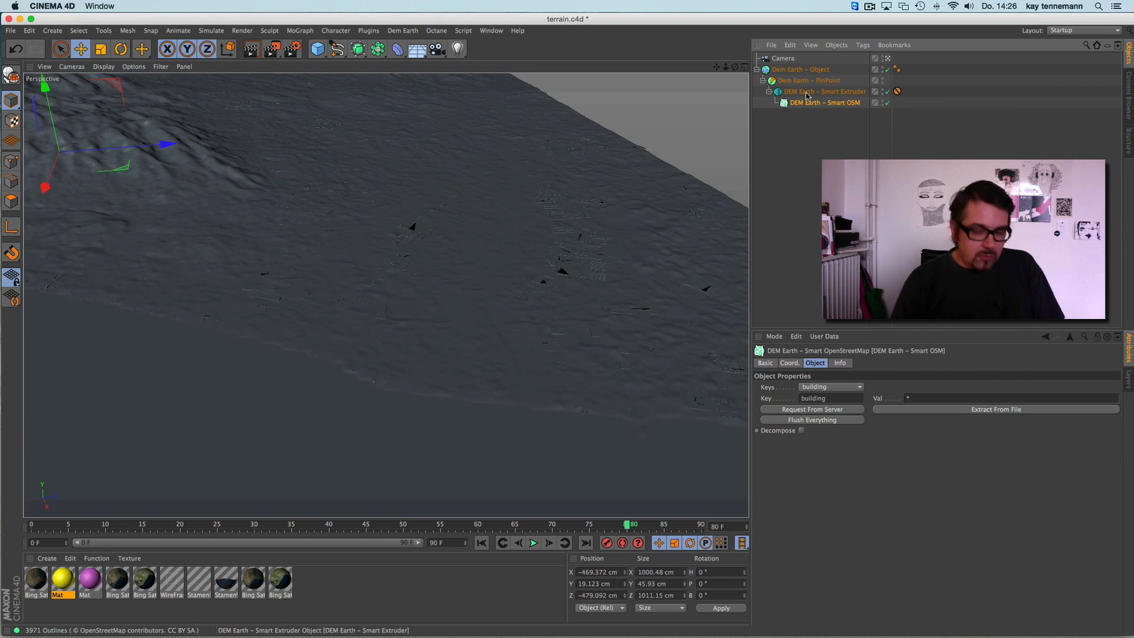
Set the Smart Extruder's minimum floor height to 2.77 and its minimum building height to 61.9.
click(812, 93)
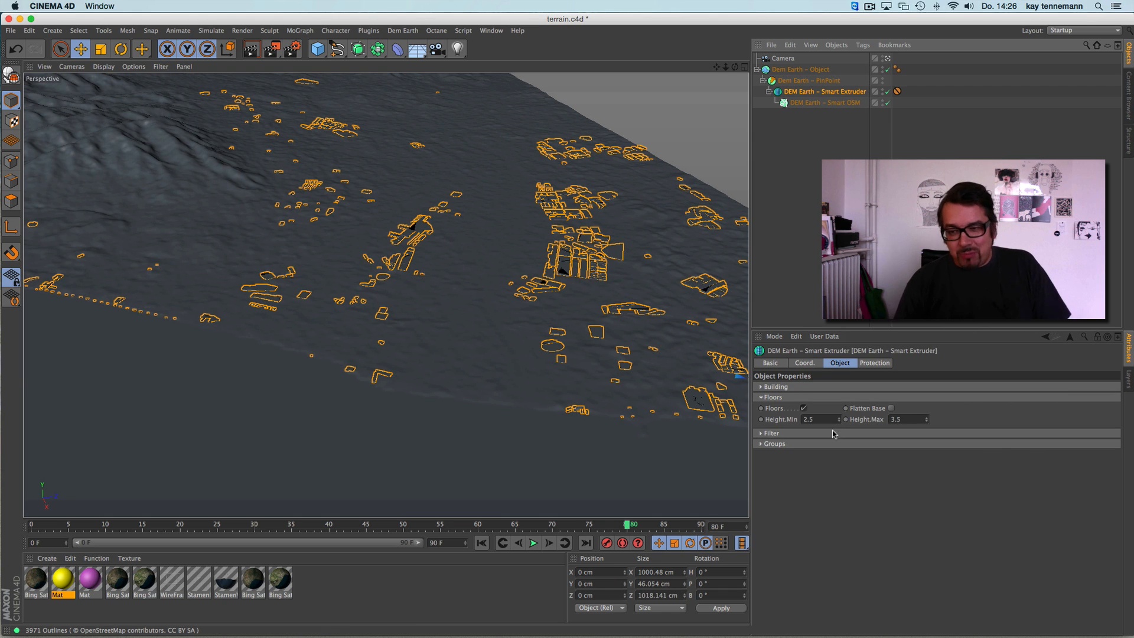
drag(840, 420, 843, 419)
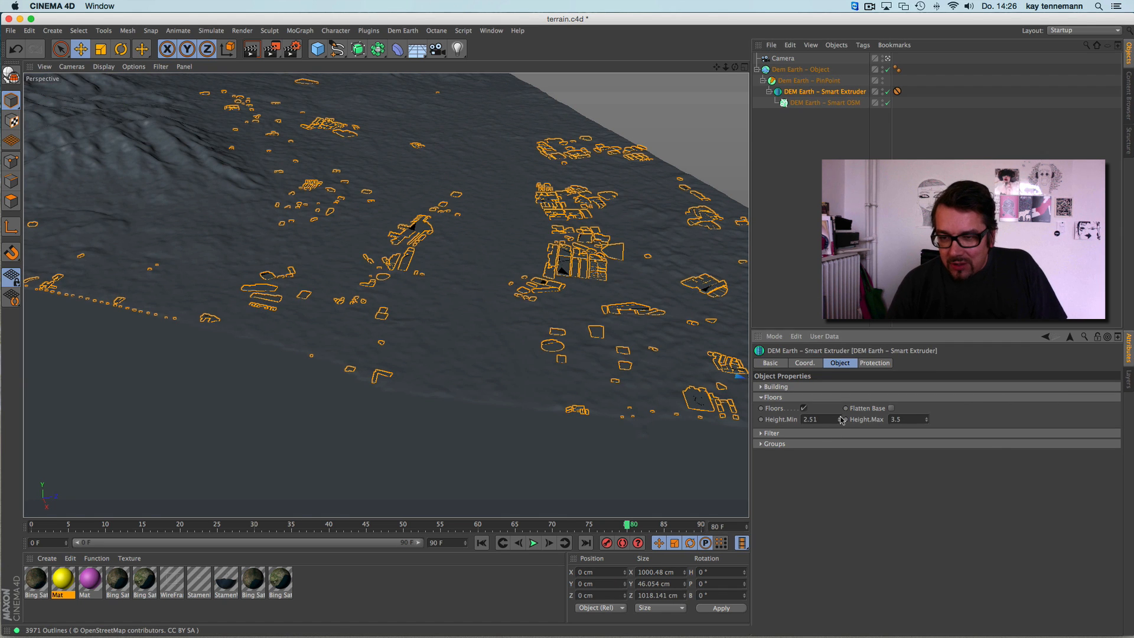
click(761, 443)
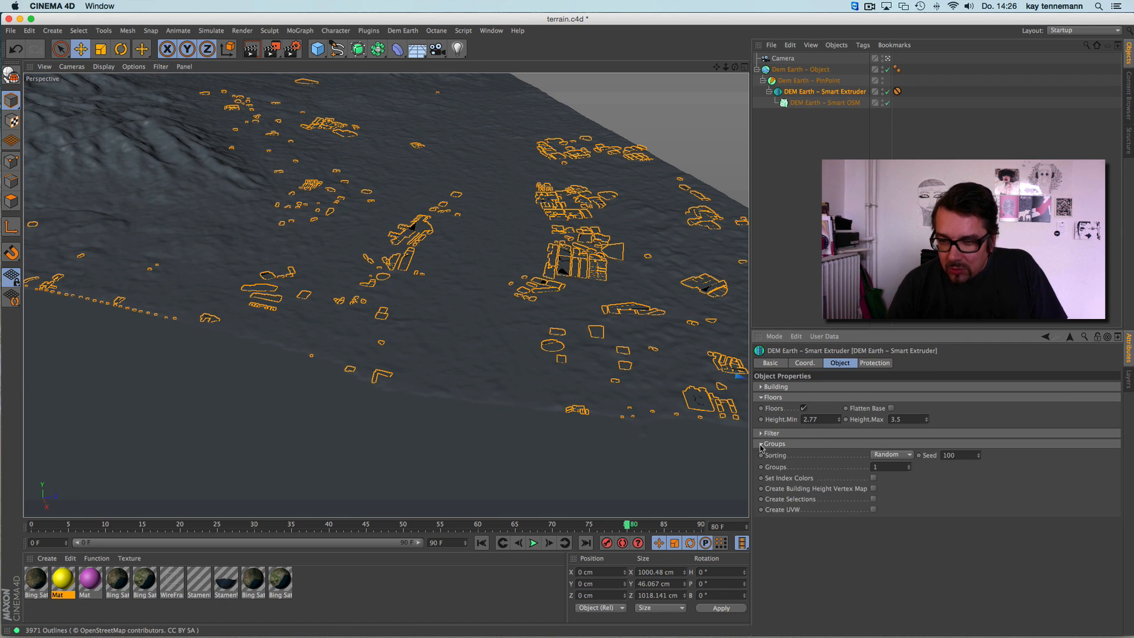
click(761, 386)
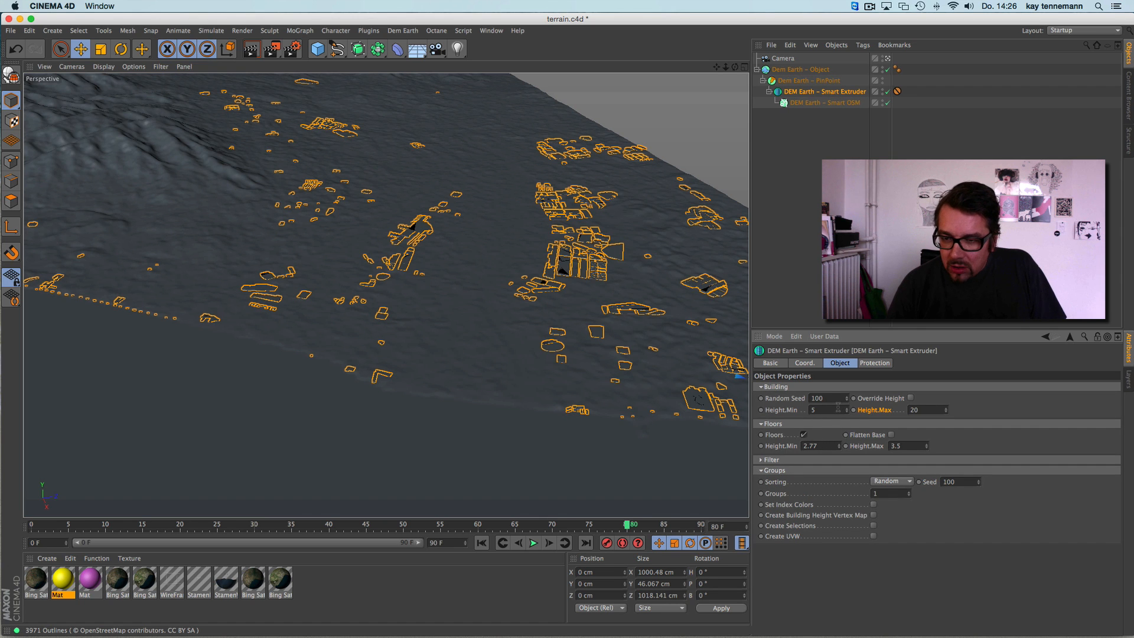
drag(849, 410, 886, 98)
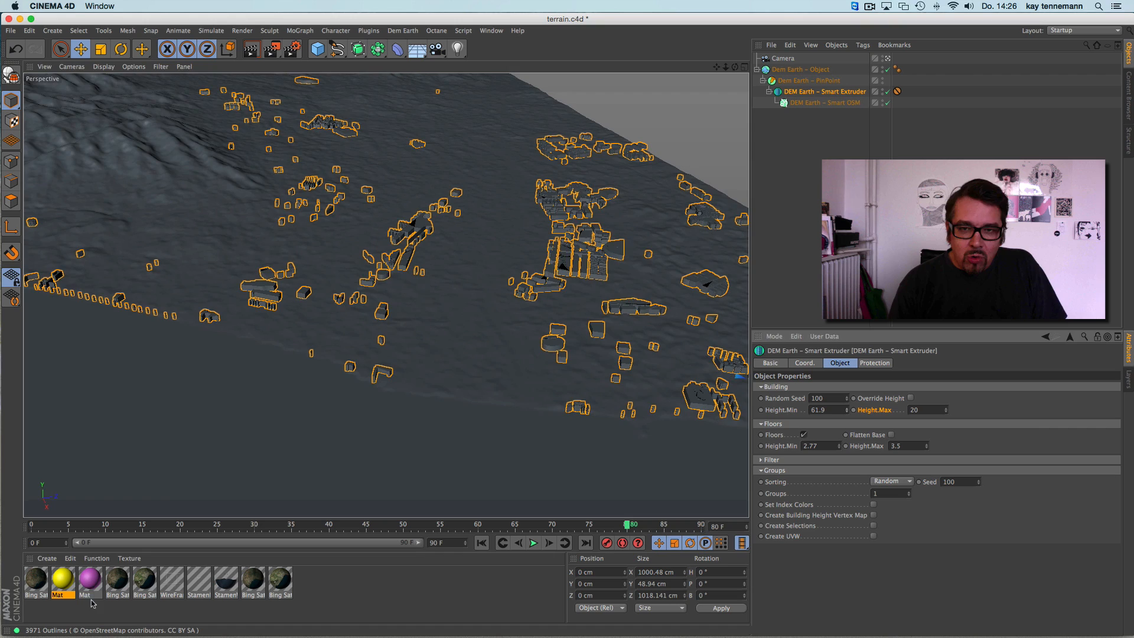
Apply the purple Mat material to the Smart Extruder so it colours the extruded buildings.
drag(90, 580, 908, 91)
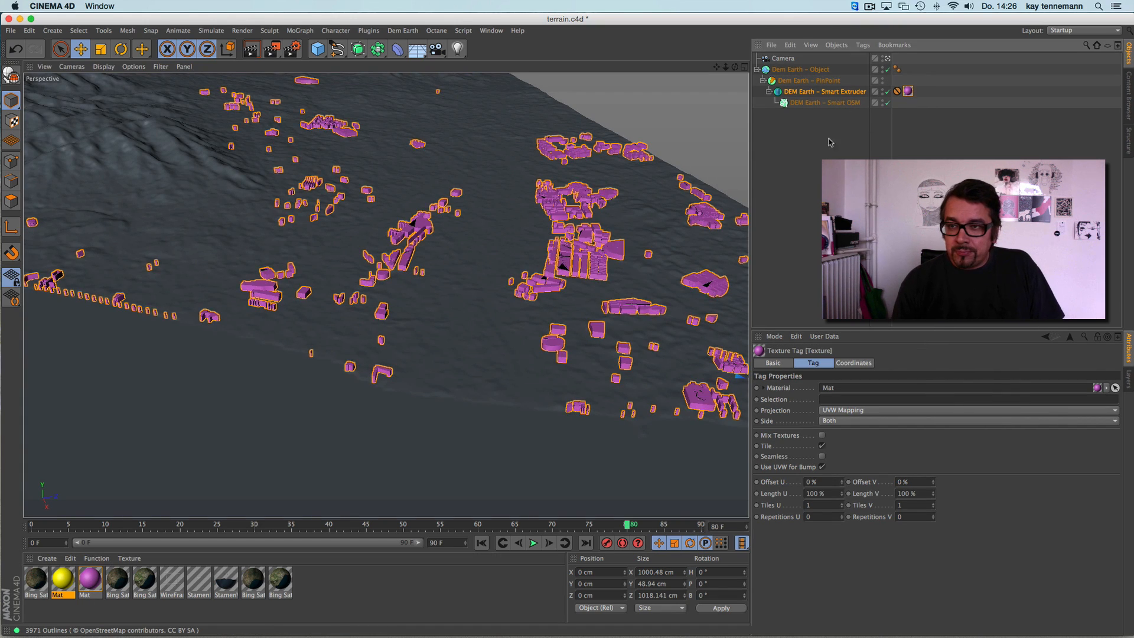
alt+drag(561, 260, 387, 293)
alt+drag(506, 253, 466, 290)
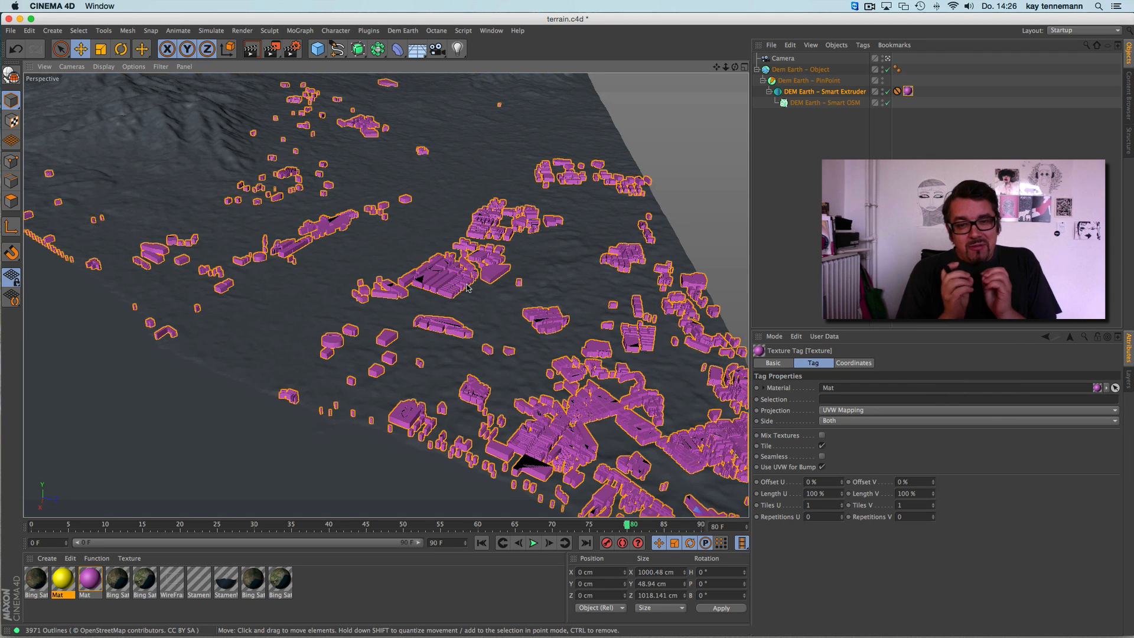
alt+drag(467, 287, 303, 316)
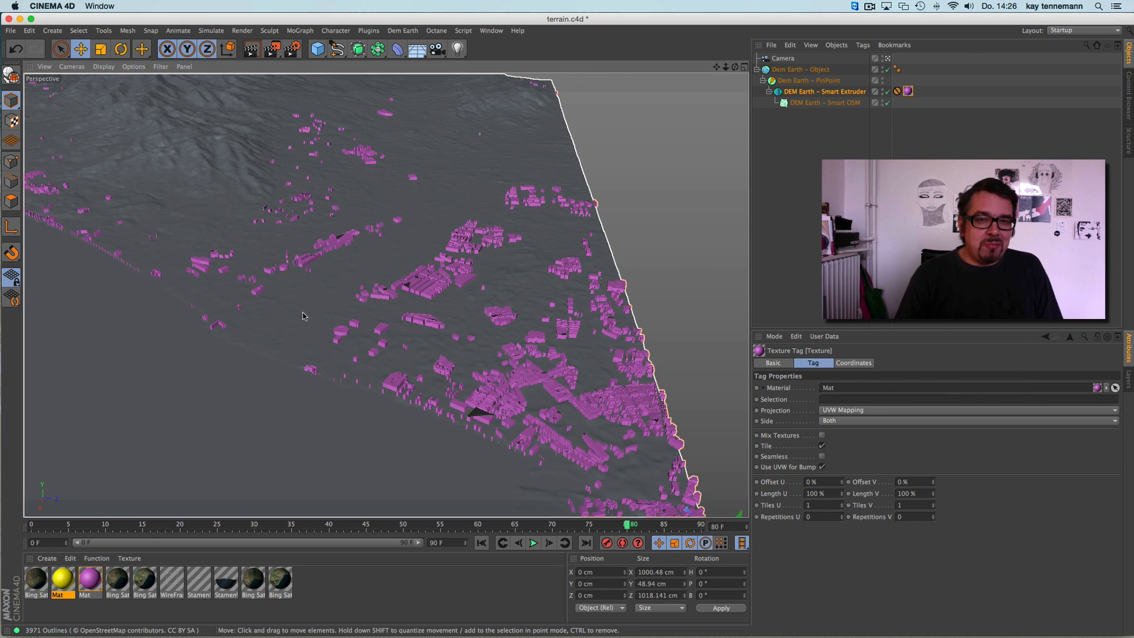
alt+middle_drag(385, 294, 567, 315)
alt+drag(293, 313, 459, 304)
alt+drag(603, 244, 641, 207)
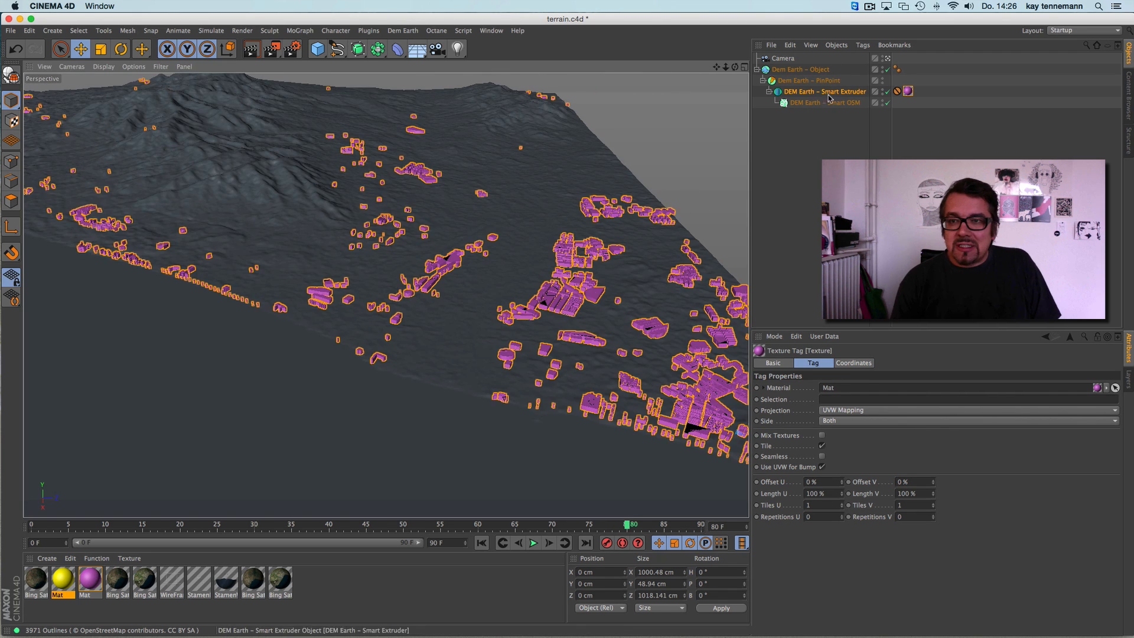
Duplicate the Smart OSM object and nest the copy inside the Smart Extruder beneath the original.
click(830, 103)
key(super+v)
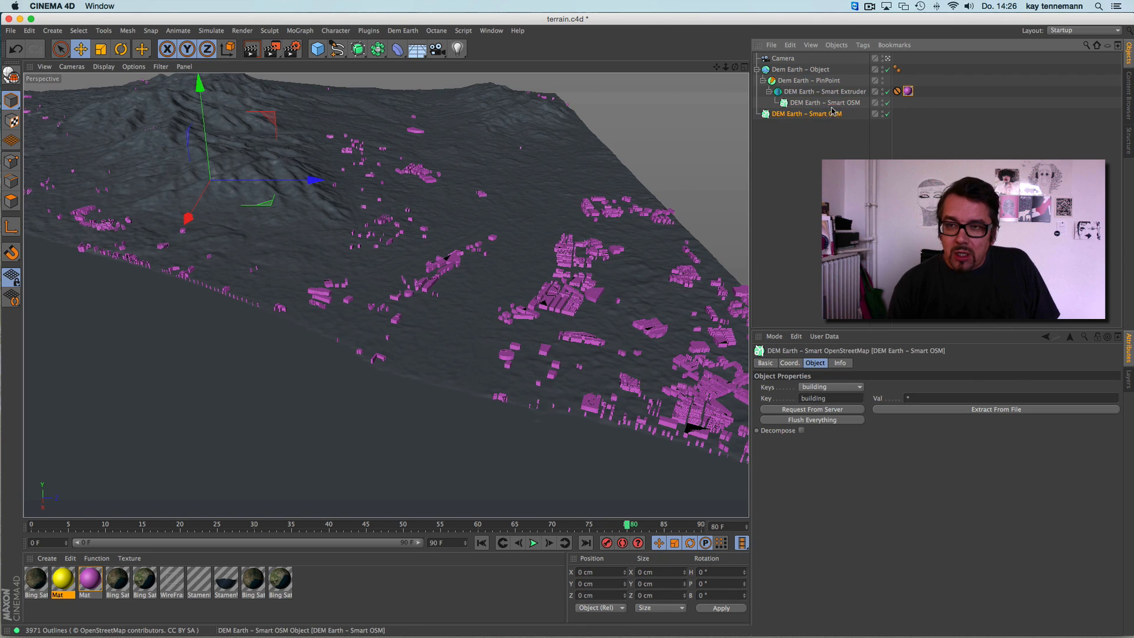
drag(829, 115, 833, 109)
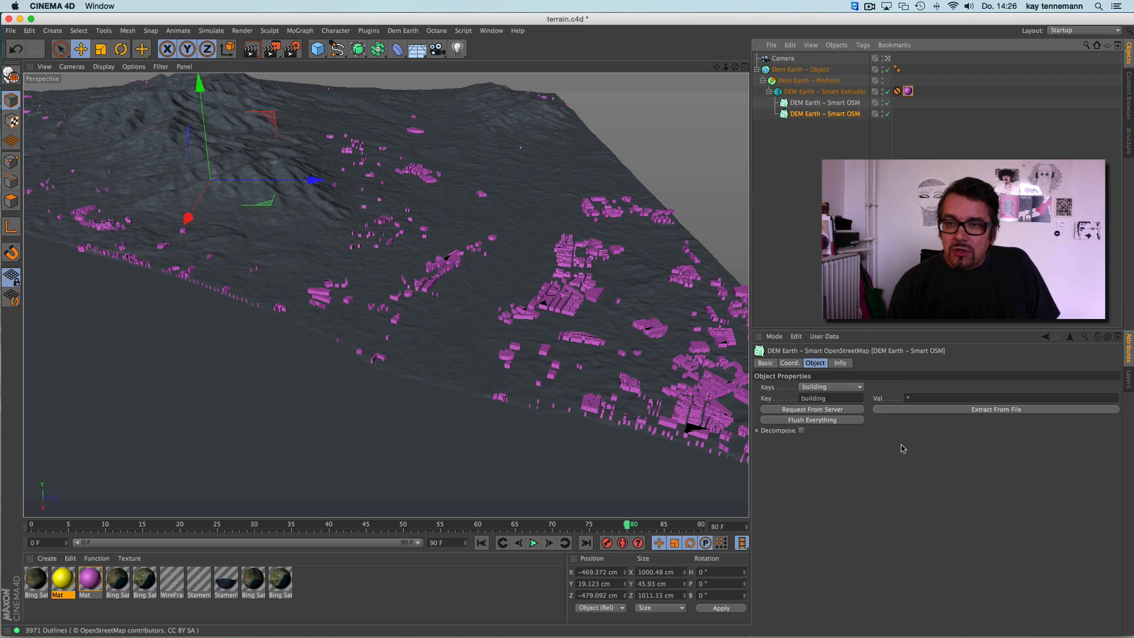
Set the duplicated Smart OSM object's key to aerialway and request its outlines from the server.
click(840, 388)
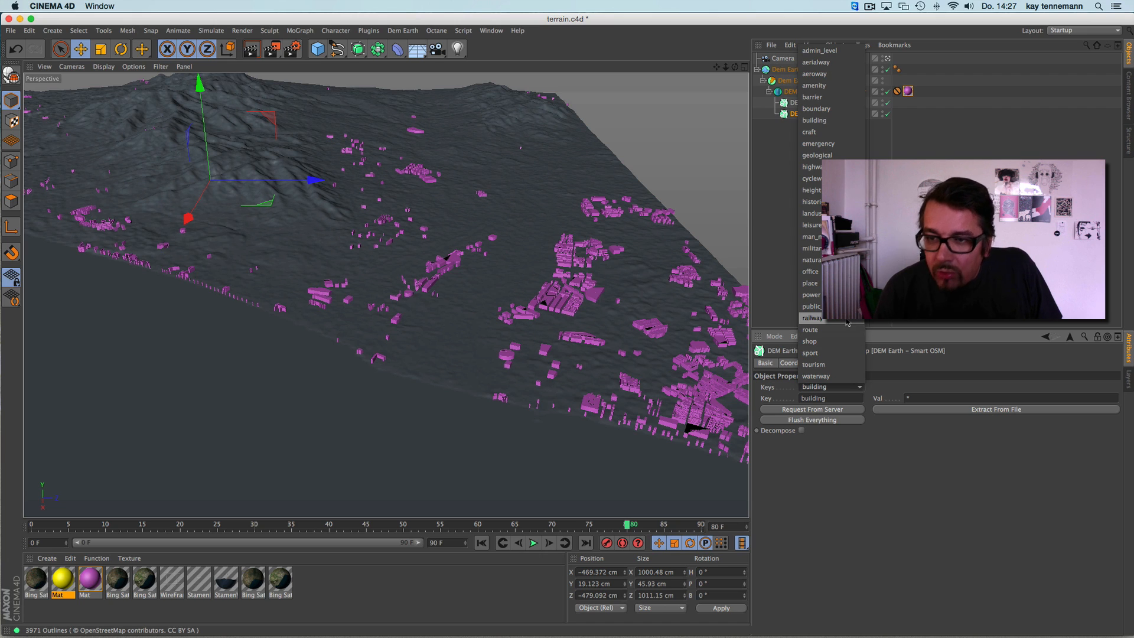
click(836, 64)
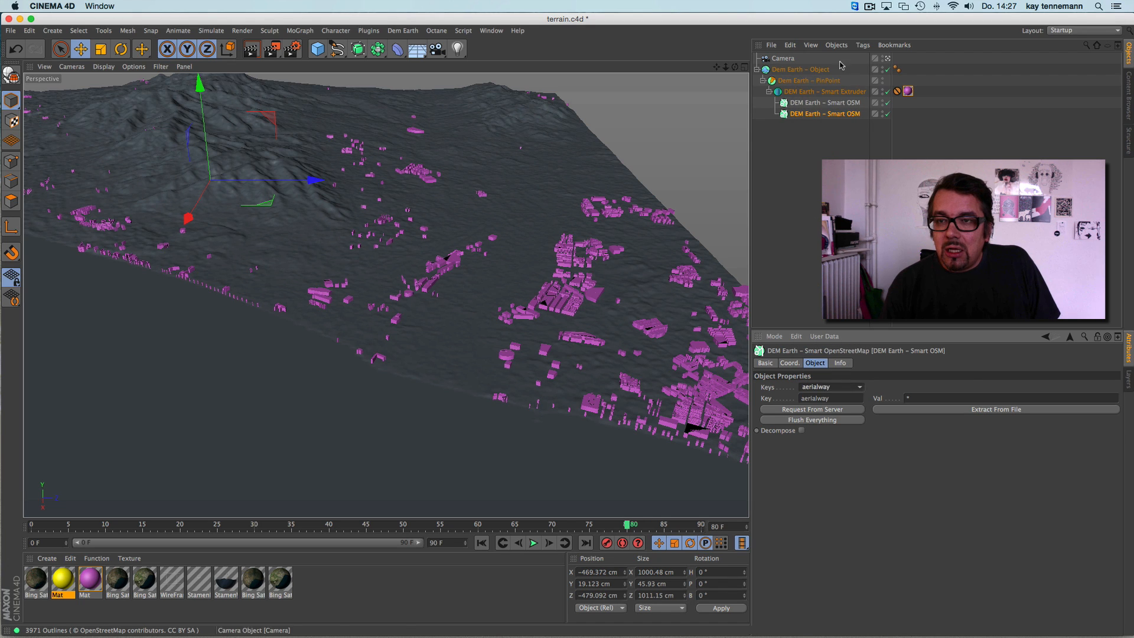
click(807, 410)
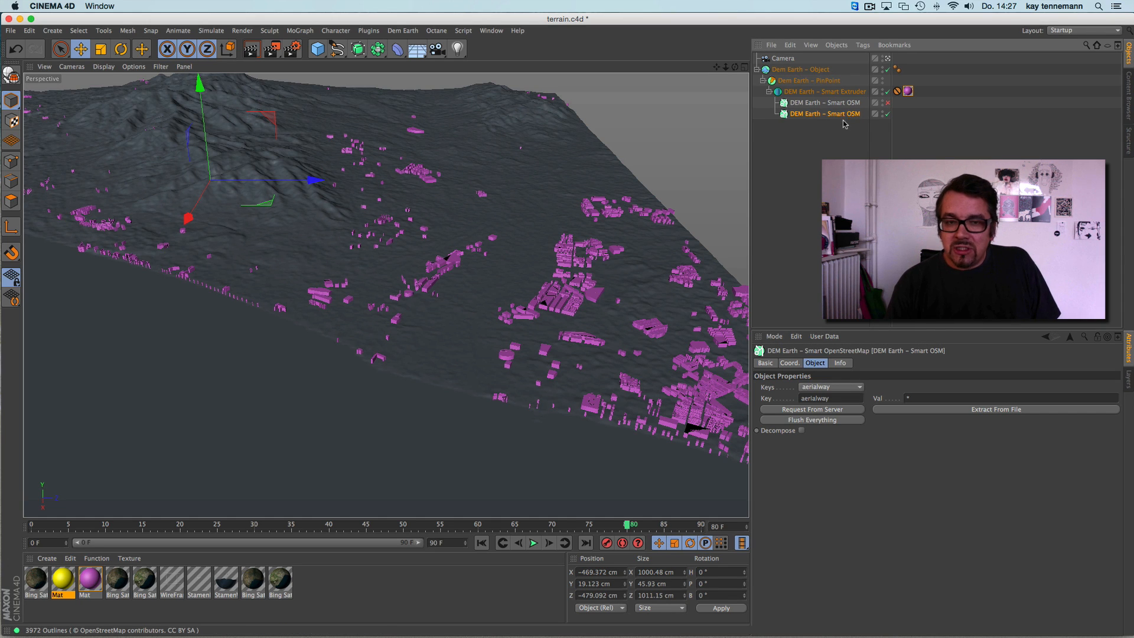
Change the duplicated Smart OSM object's key to highway, move it above the building one and request its outlines from the server.
click(819, 389)
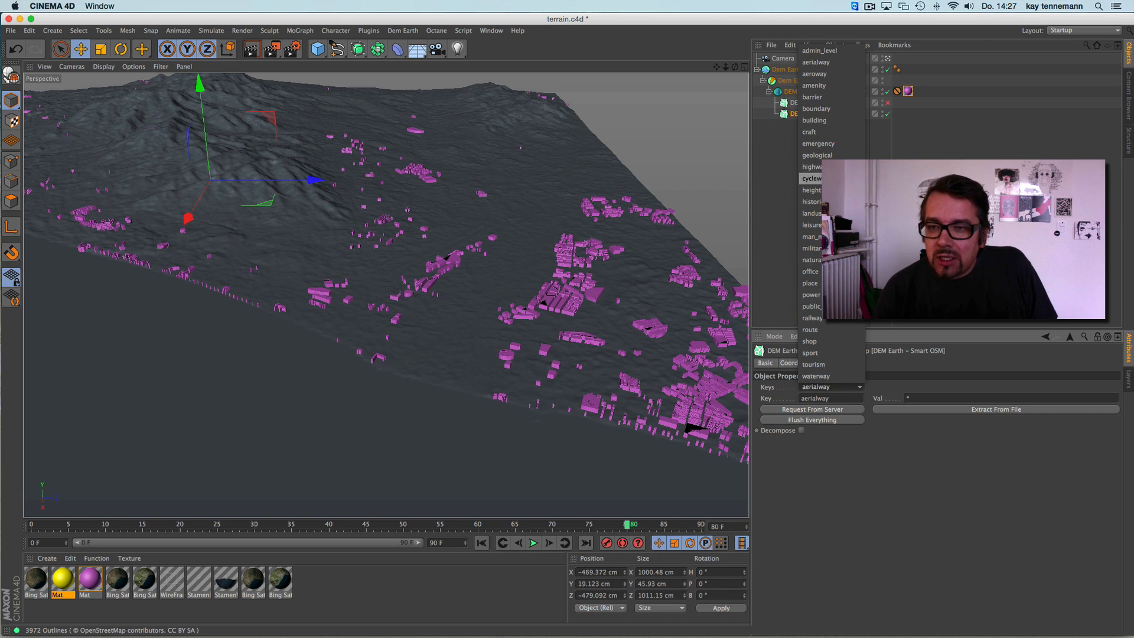
click(833, 166)
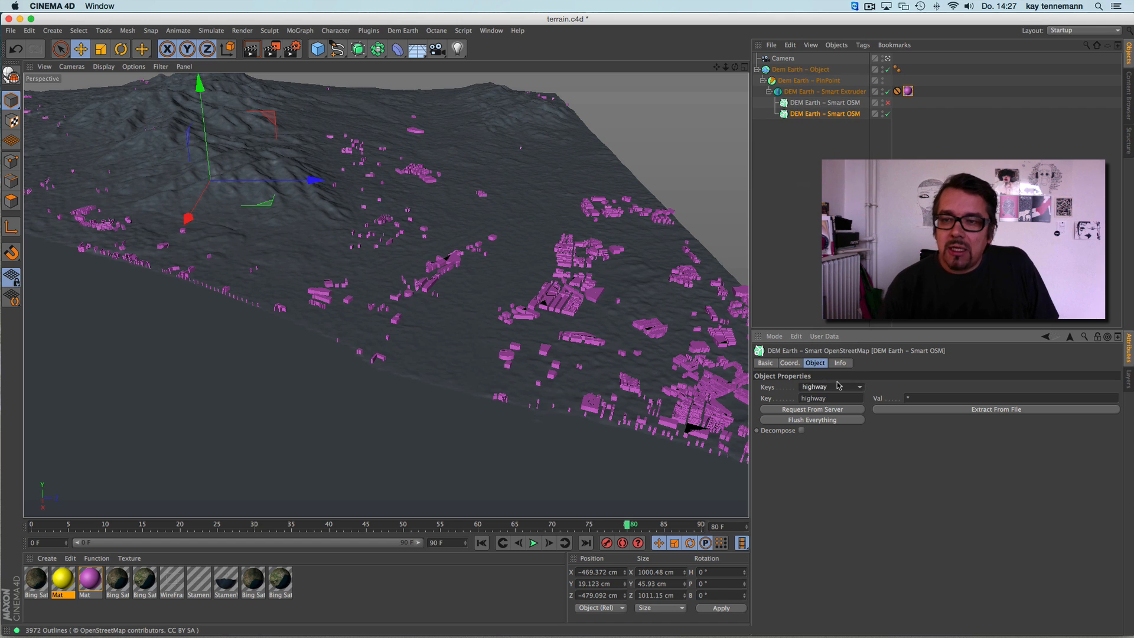
drag(820, 114, 818, 98)
click(813, 410)
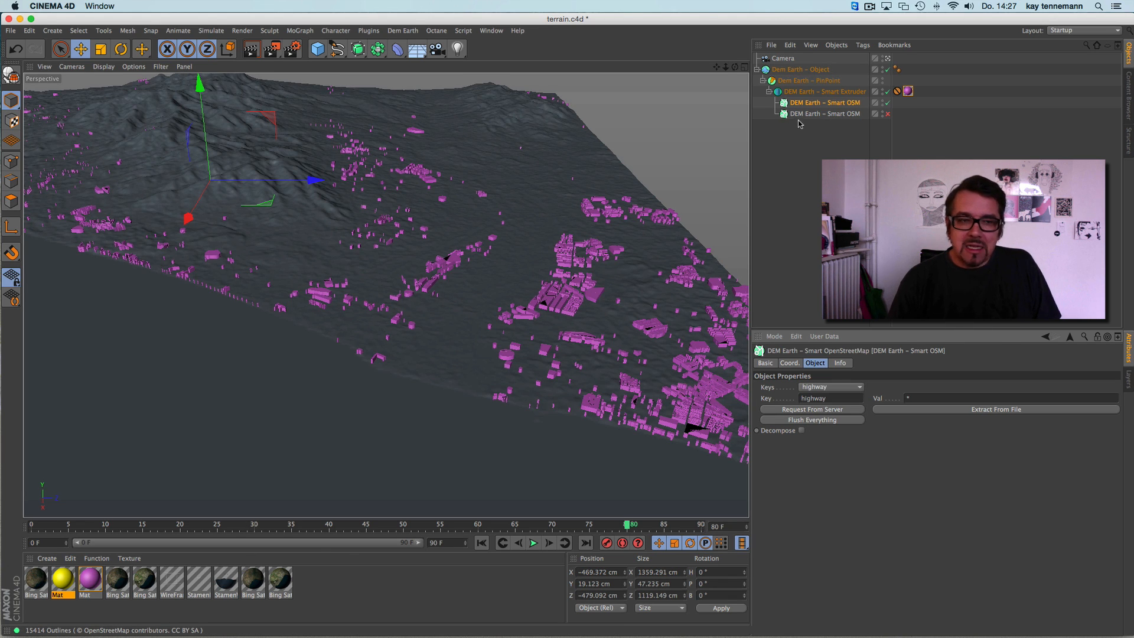
Check which Smart OSM object holds the building key and disable the Smart Extruder to show the unextruded outlines.
click(813, 116)
click(816, 105)
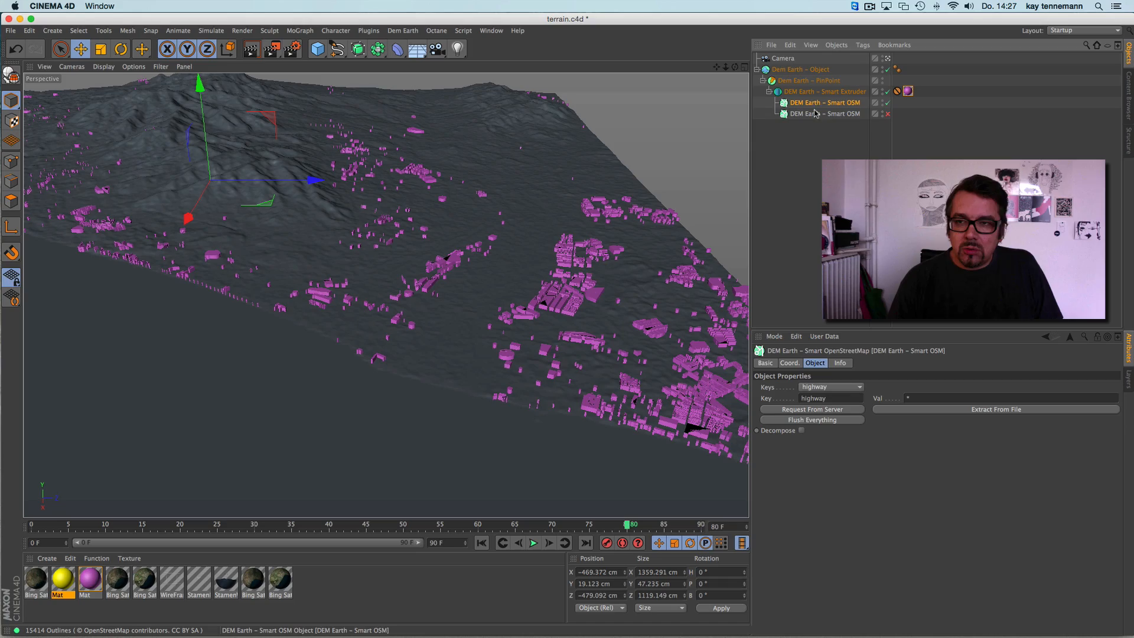
click(818, 114)
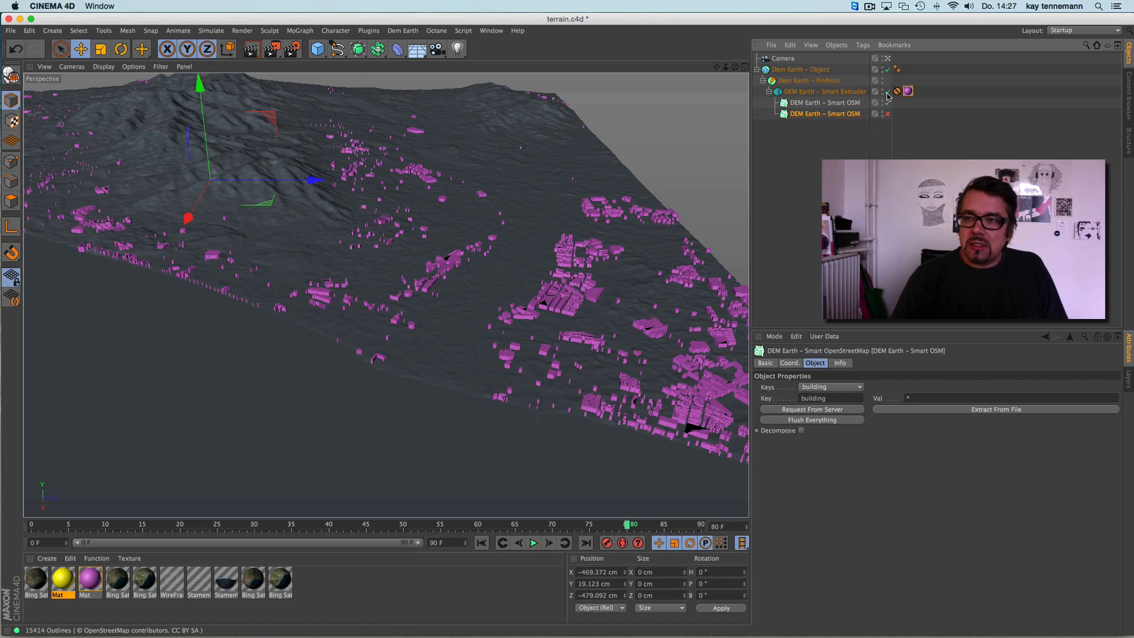
click(888, 92)
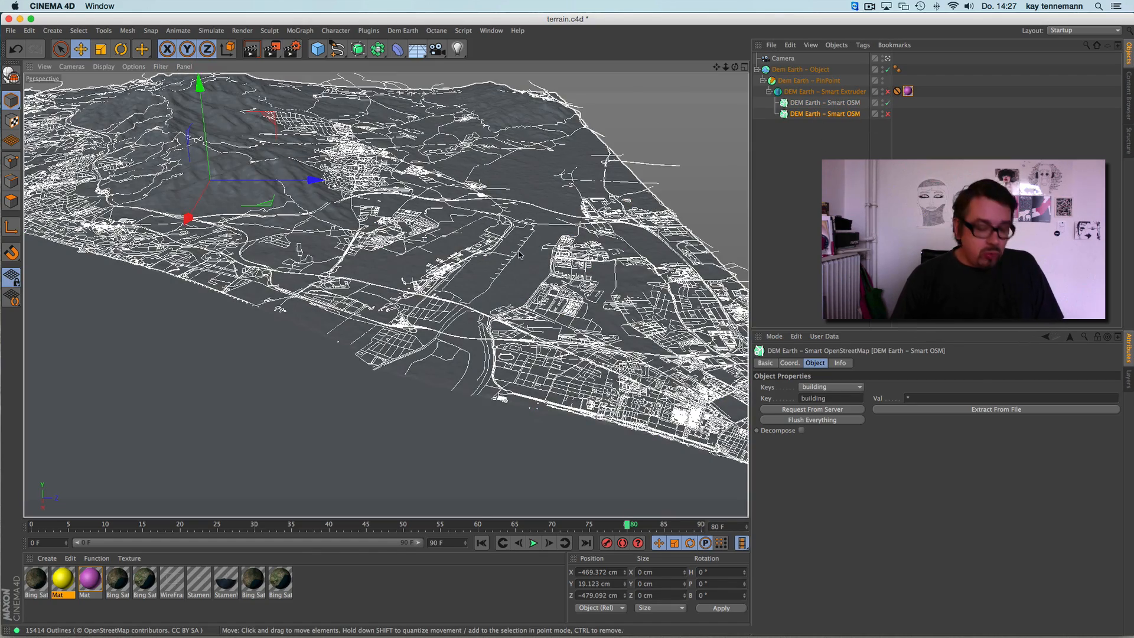
Examine the highway outlines along the coast, mountains and plain of the terrain from several angles.
alt+middle_drag(533, 228, 520, 320)
mouse_move(520, 320)
alt+mouse_down()
mouse_move(382, 406)
mouse_move(395, 260)
mouse_move(365, 380)
mouse_move(345, 359)
mouse_move(447, 400)
alt+mouse_up()
alt+middle_drag(298, 245, 407, 362)
alt+right_drag(377, 367, 549, 331)
alt+drag(550, 331, 523, 269)
alt+right_drag(590, 266, 514, 261)
alt+middle_drag(514, 260, 355, 313)
alt+drag(414, 307, 467, 327)
alt+right_drag(466, 326, 476, 326)
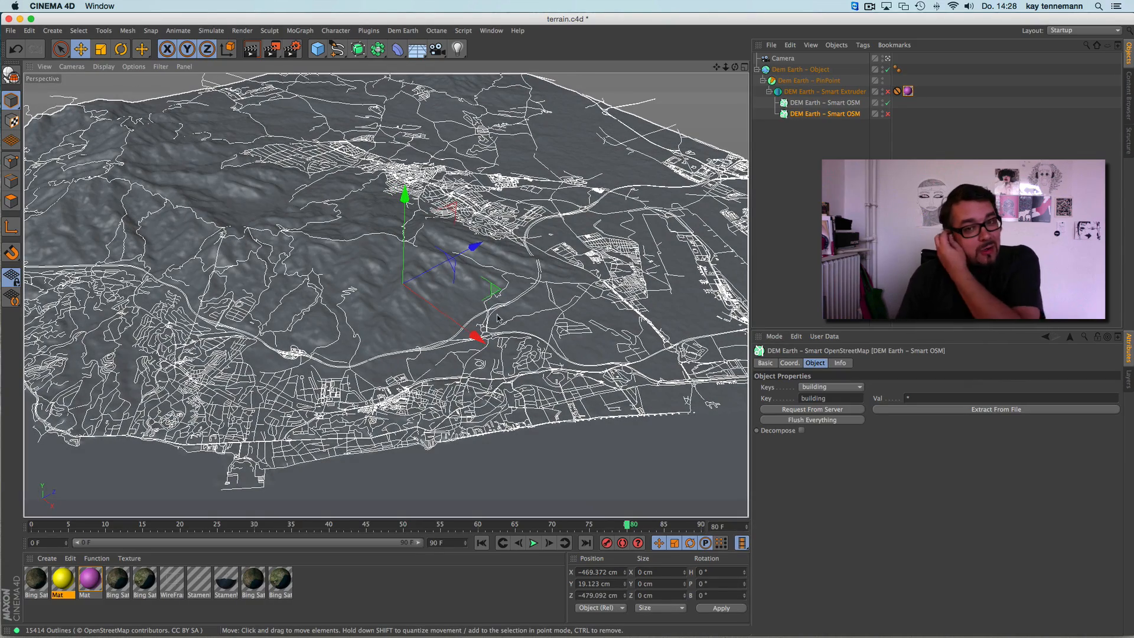
mouse_move(580, 309)
alt+mouse_down()
mouse_move(535, 349)
mouse_move(538, 294)
alt+mouse_up()
mouse_move(586, 270)
alt+middle_down()
mouse_move(554, 322)
mouse_move(560, 277)
alt+middle_up()
alt+right_drag(560, 277, 537, 285)
alt+middle_drag(546, 238, 550, 269)
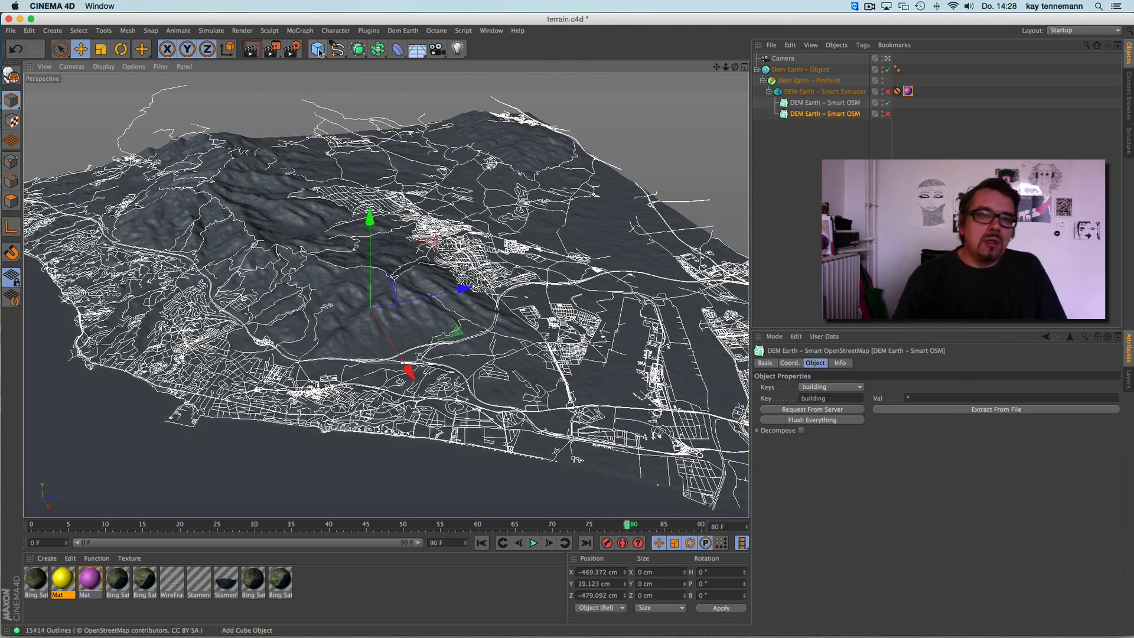
Add a cube measuring 1 cm in X, Y and Z and apply the yellow Mat material to it.
click(322, 52)
click(419, 64)
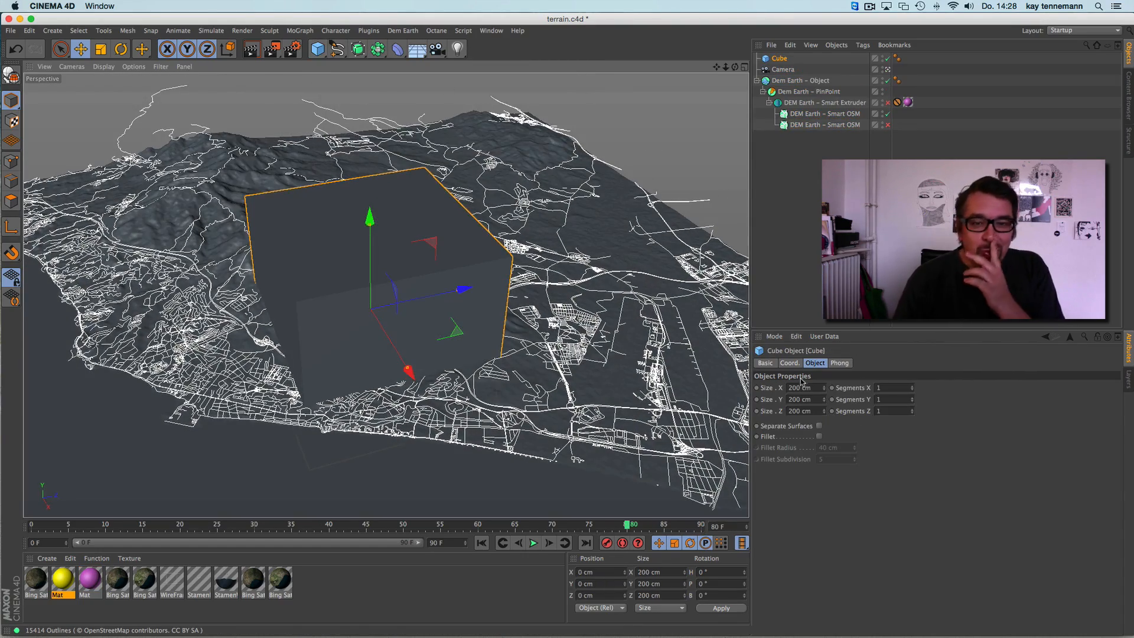
text(1)
key(Tab)
text(1)
key(Tab)
text(1)
key(Return)
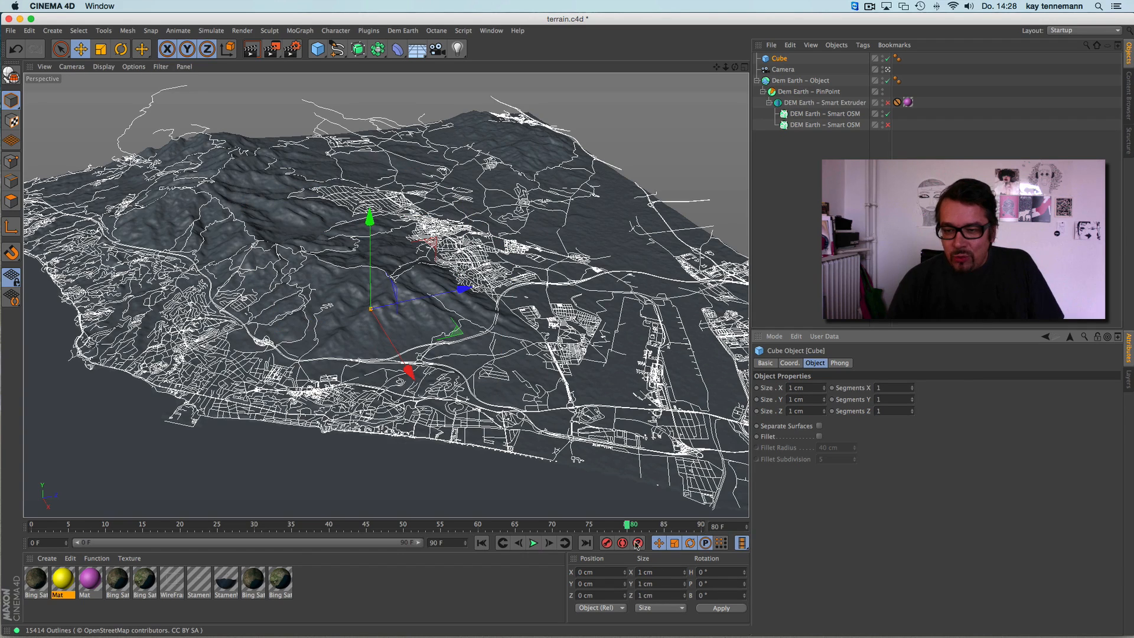
drag(63, 580, 779, 58)
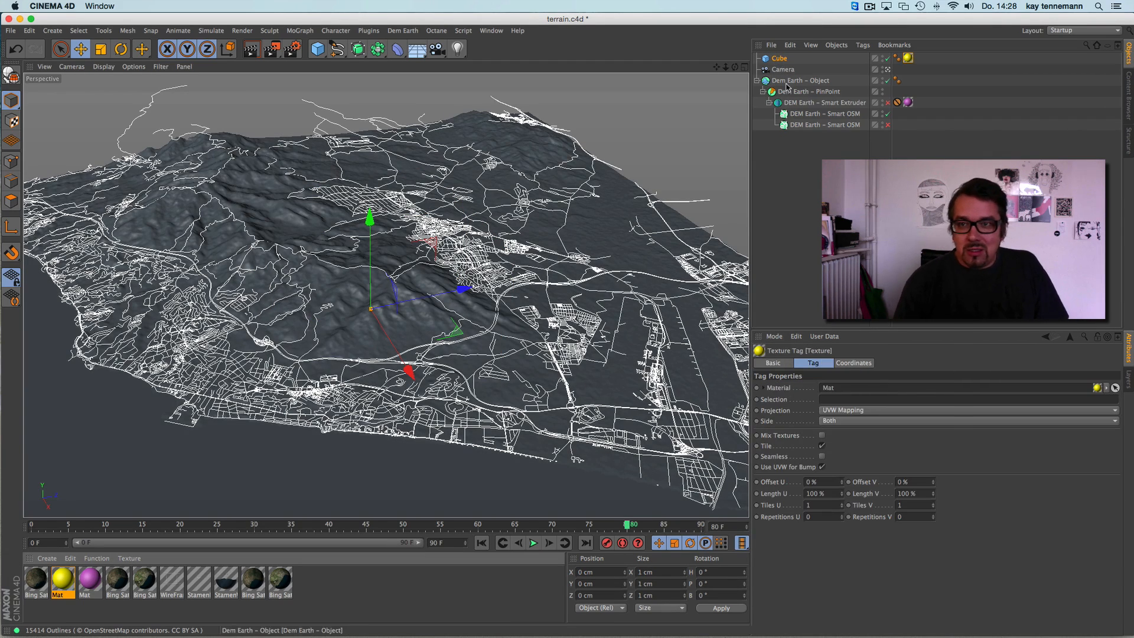
Add a MoGraph Cloner and nest the small yellow cube inside it.
click(300, 31)
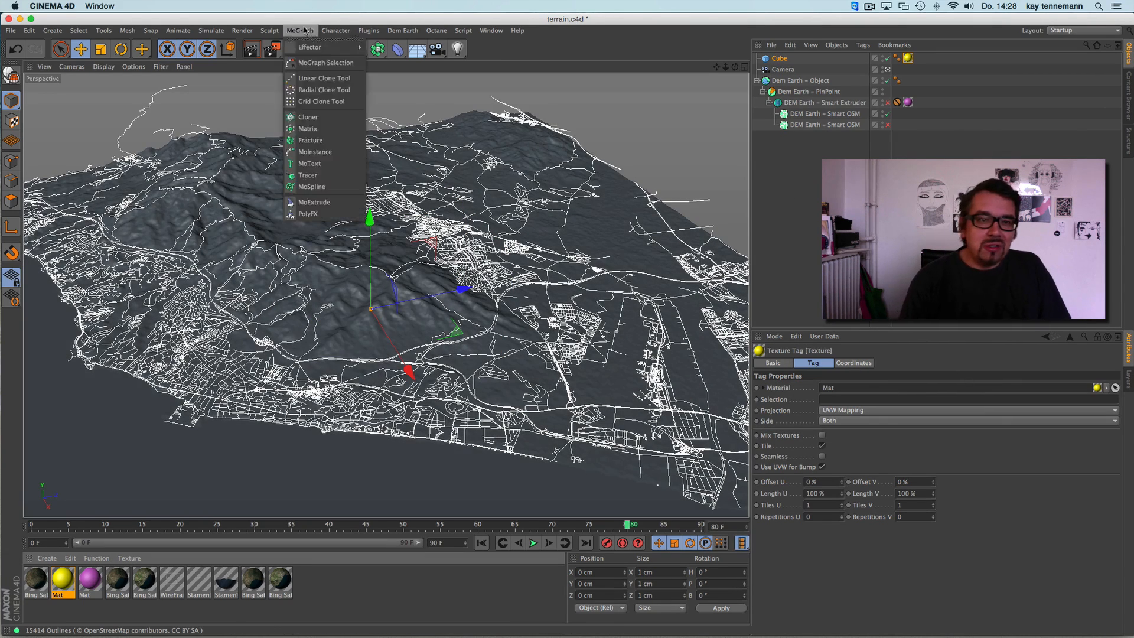
click(331, 117)
drag(780, 70, 781, 59)
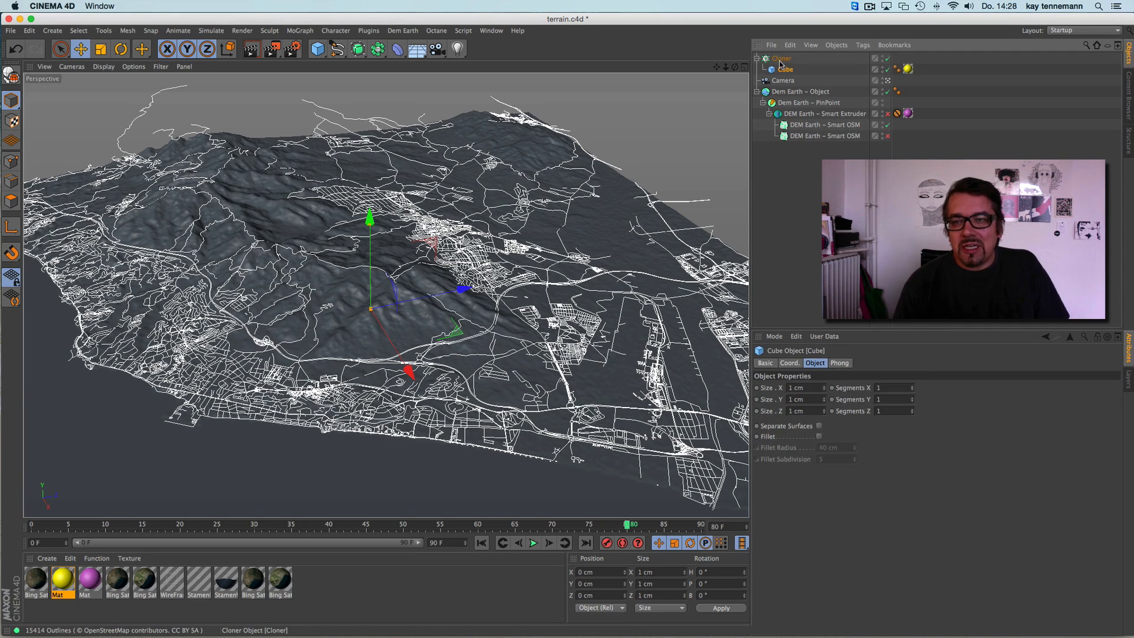
Enable Render Instances on the Cloner and distribute its clones in Object mode along the highway Smart OSM object.
click(781, 60)
click(818, 423)
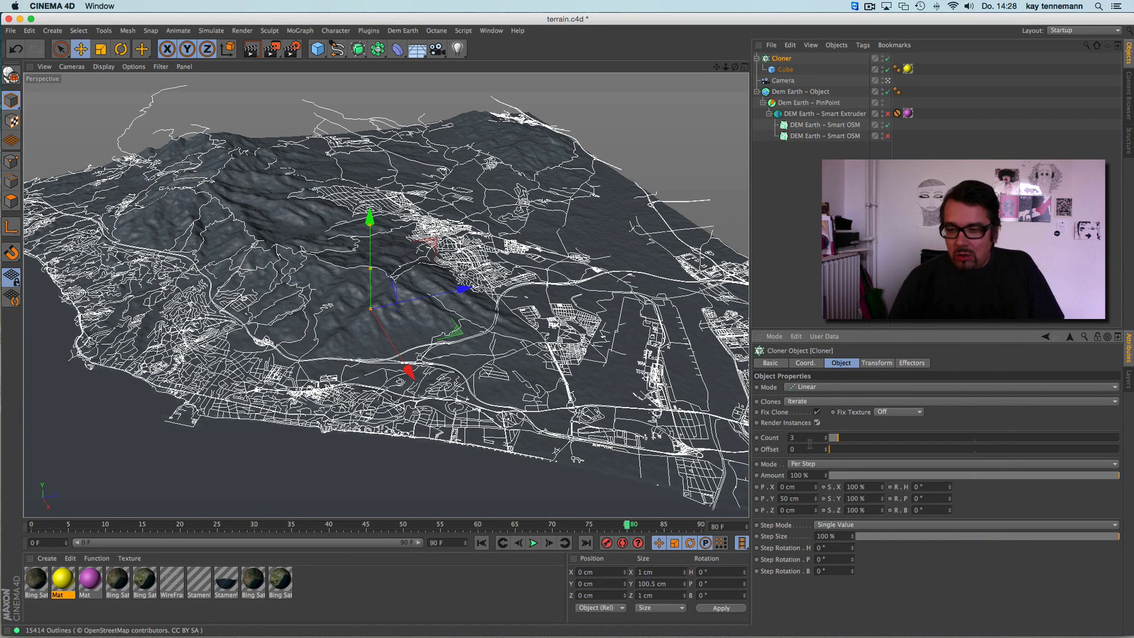
click(820, 387)
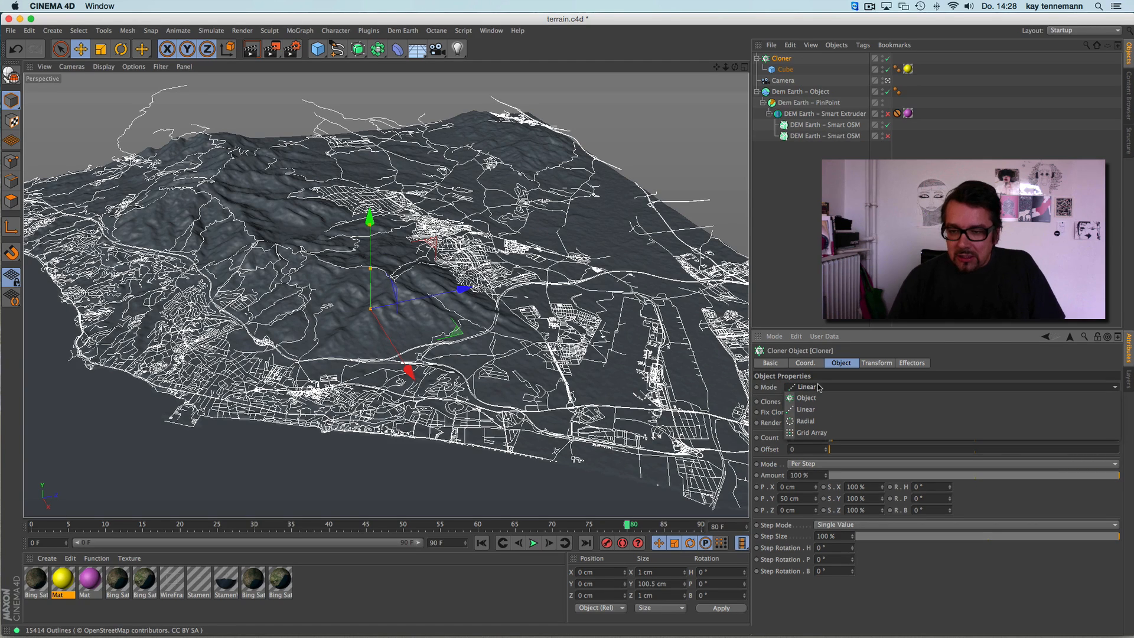
click(825, 399)
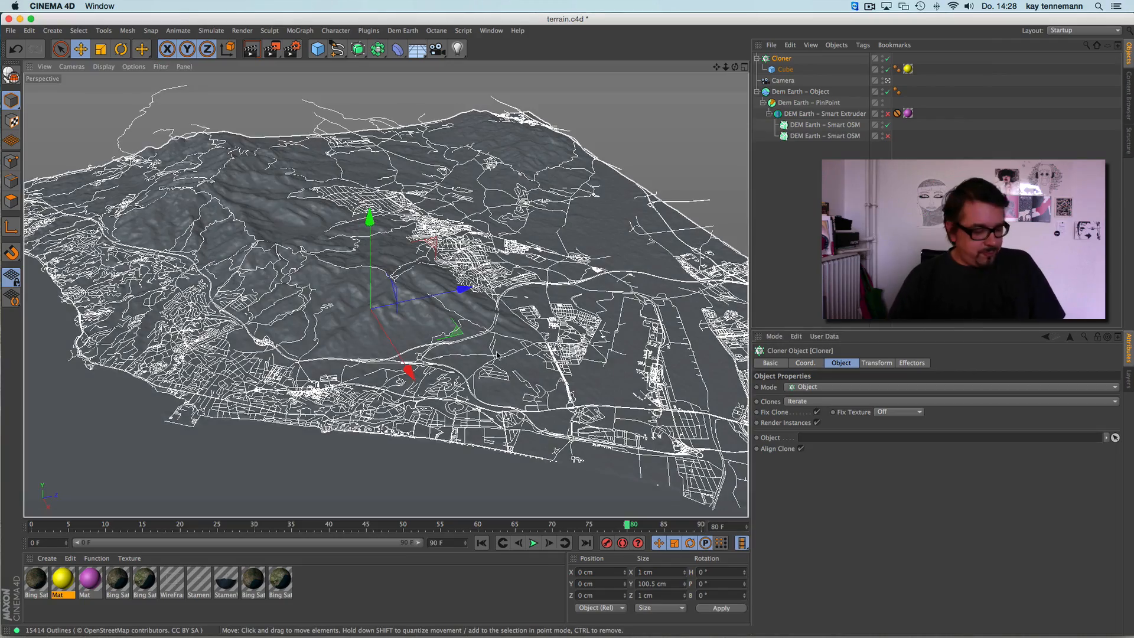
alt+drag(531, 405, 475, 350)
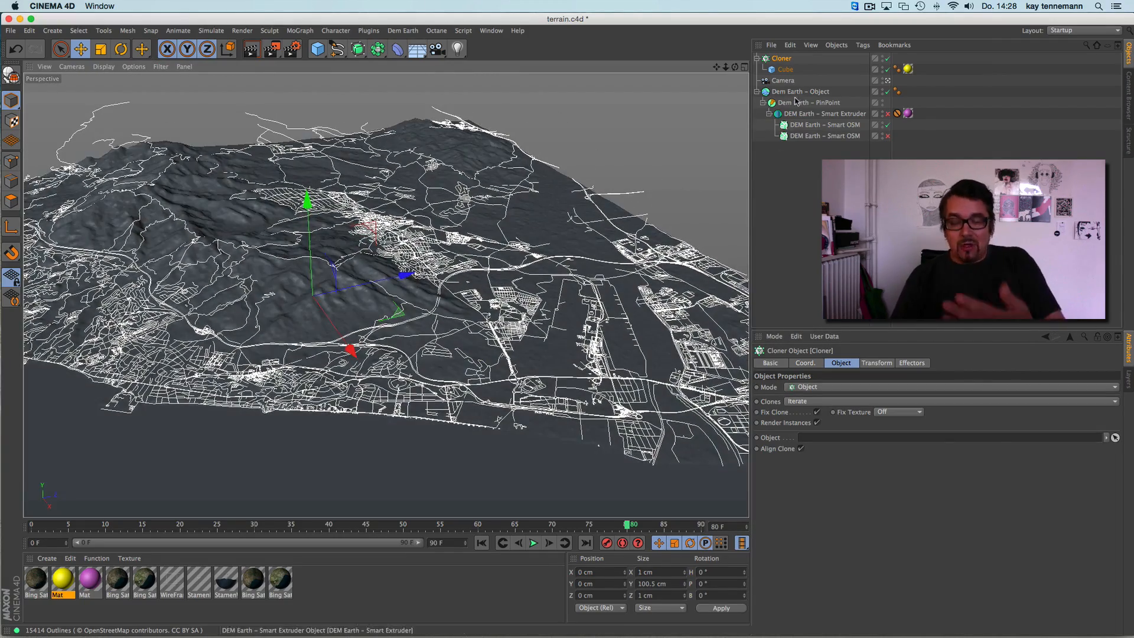
drag(815, 129, 824, 440)
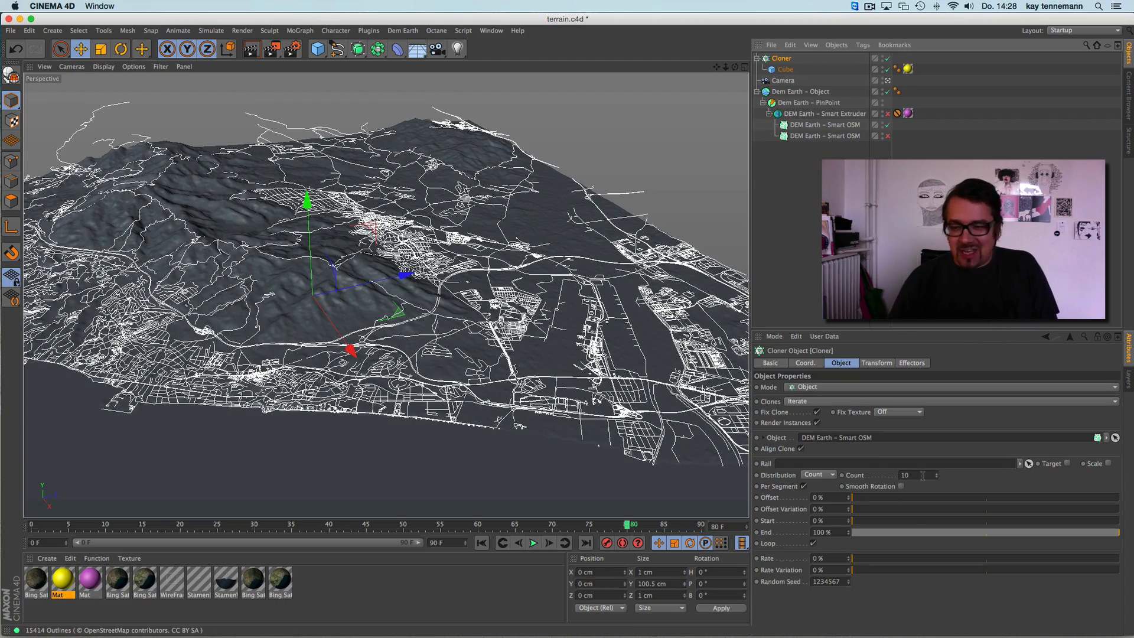
Set the Cloner's clone count to 100 with Count distribution per segment.
click(923, 476)
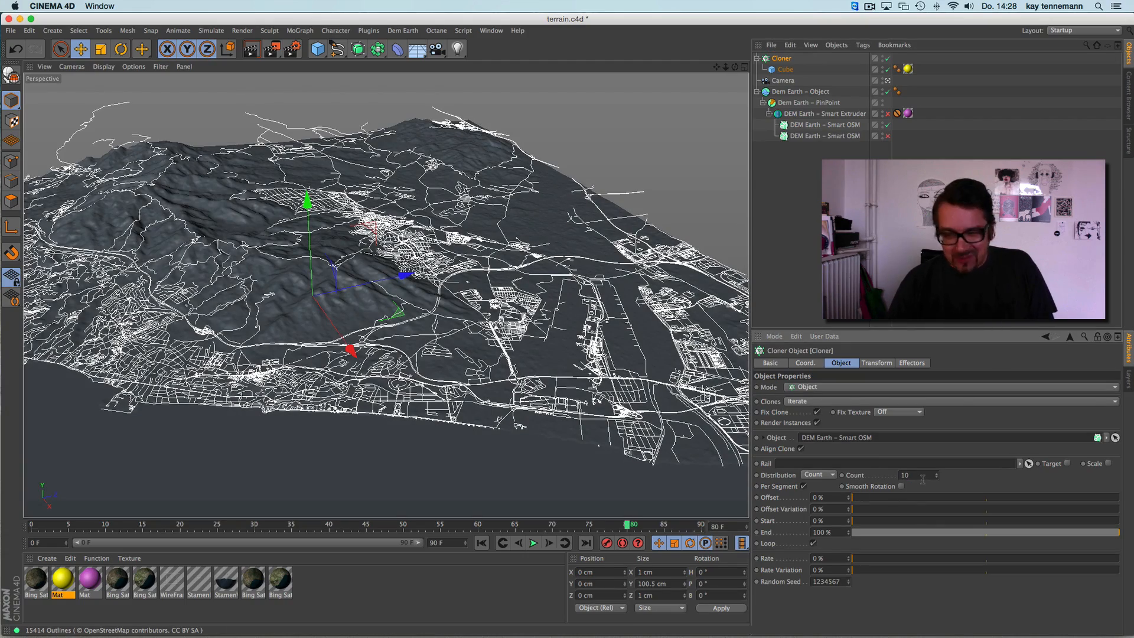
text(0)
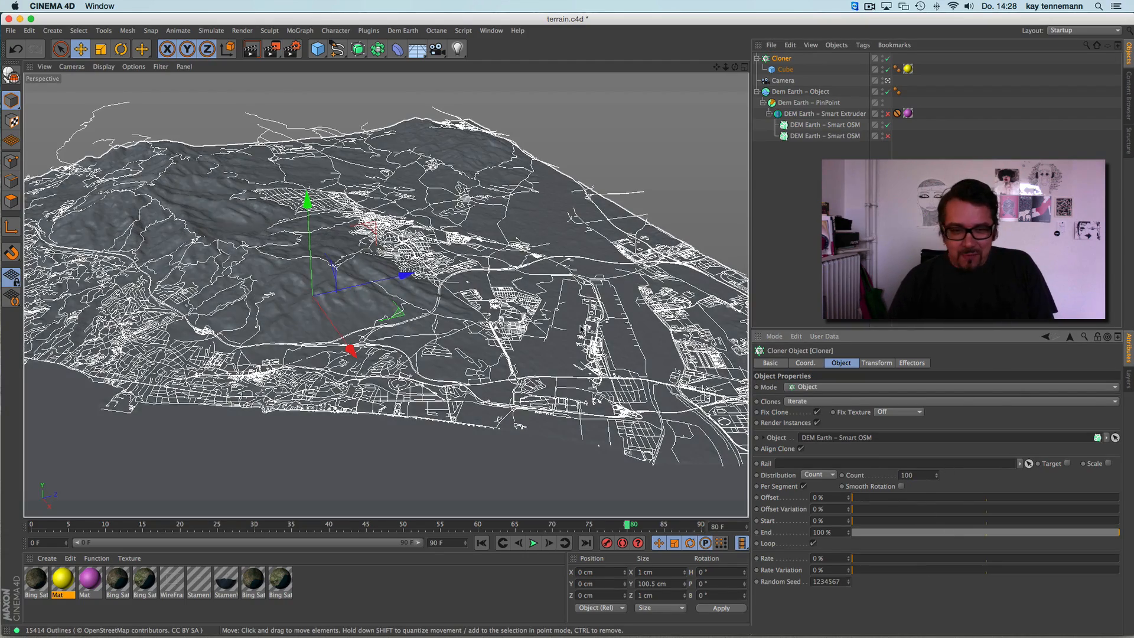
alt+drag(581, 309, 547, 302)
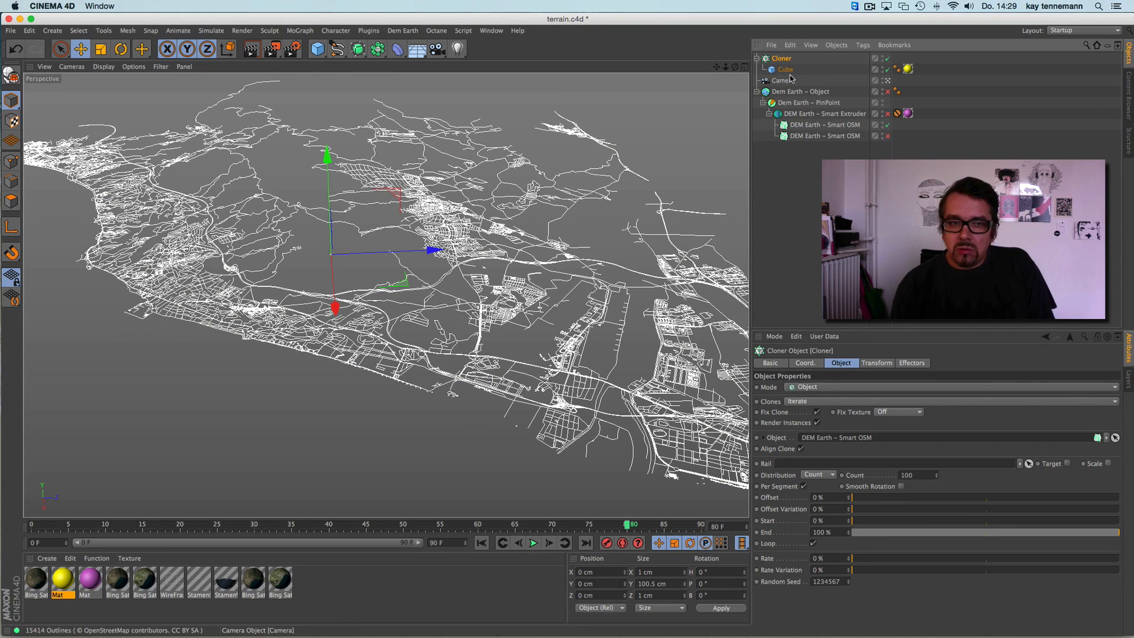
Set the Cloner's clone count to 1000 and resize the cloned cube to 3 cm in X, Y and Z.
click(920, 475)
text(0)
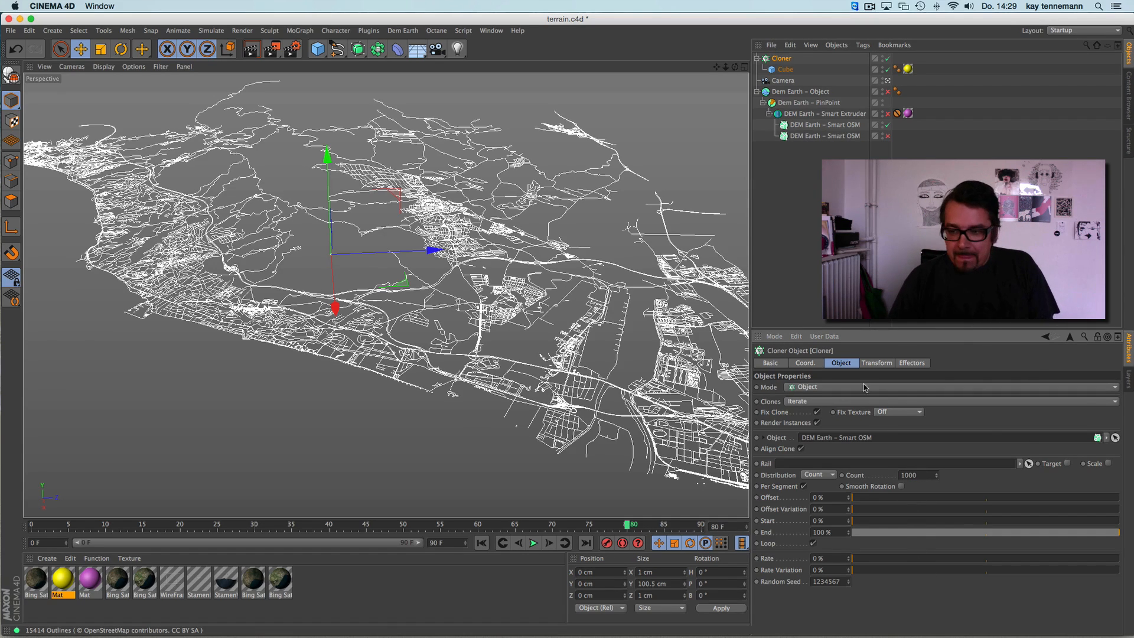
click(784, 70)
click(816, 389)
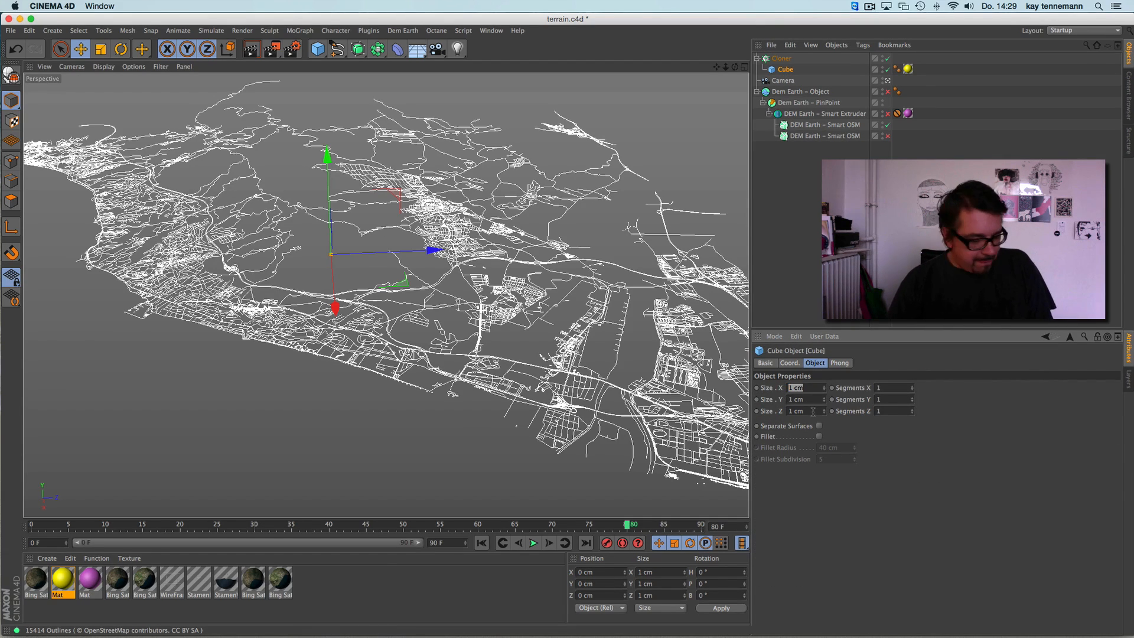
text(3)
key(Tab)
text(3)
key(Tab)
text(3)
key(Return)
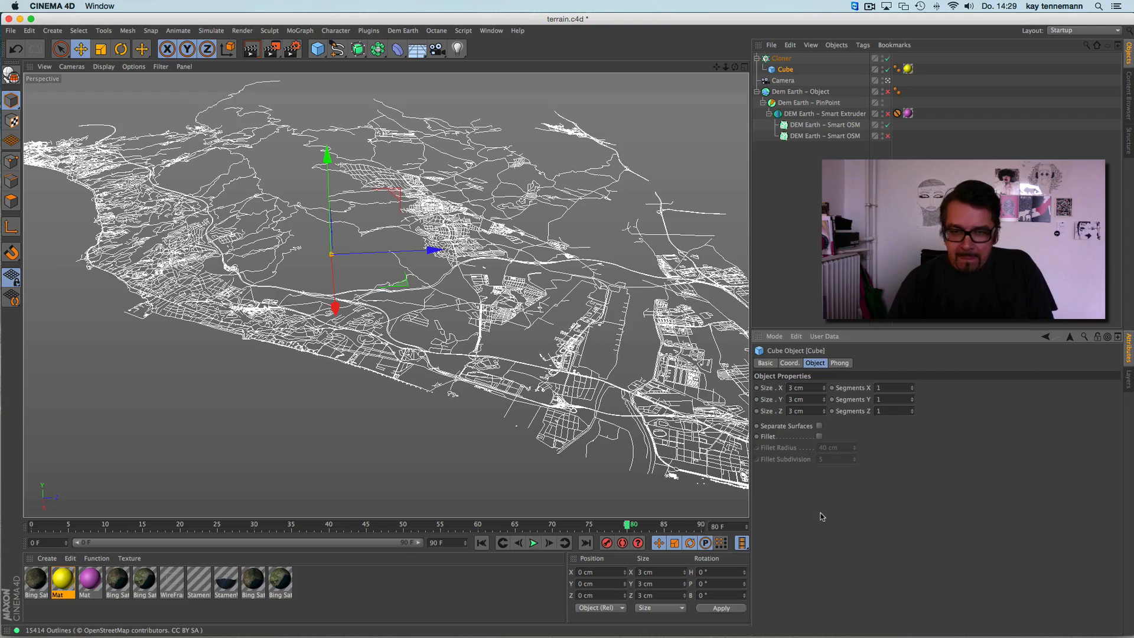
Convert the highway Smart OSM object into an editable object.
click(806, 228)
mouse_move(638, 175)
alt+mouse_down()
mouse_move(644, 270)
mouse_move(645, 183)
alt+mouse_up()
click(810, 125)
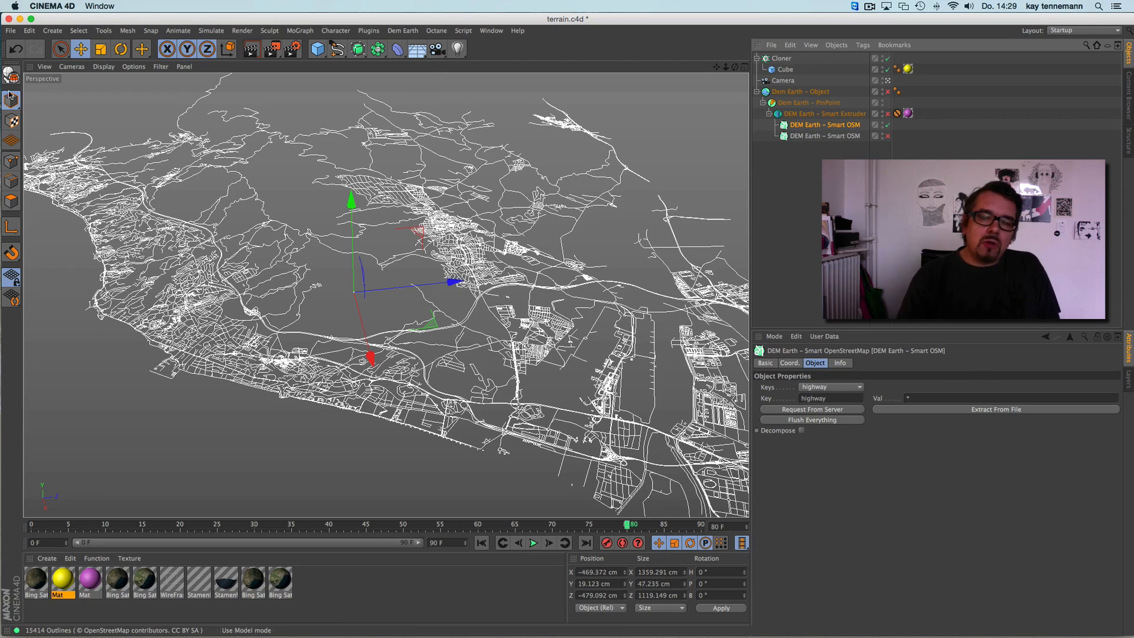
click(10, 74)
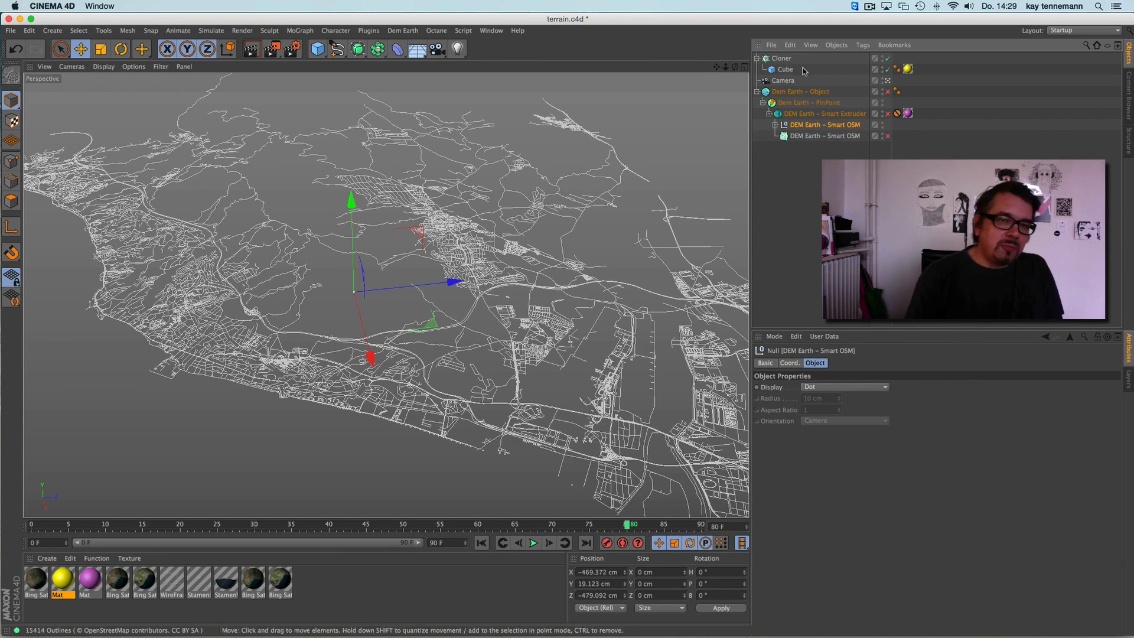
Assign the Open spline inside the converted Smart OSM null as the Cloner's distribution object.
click(782, 58)
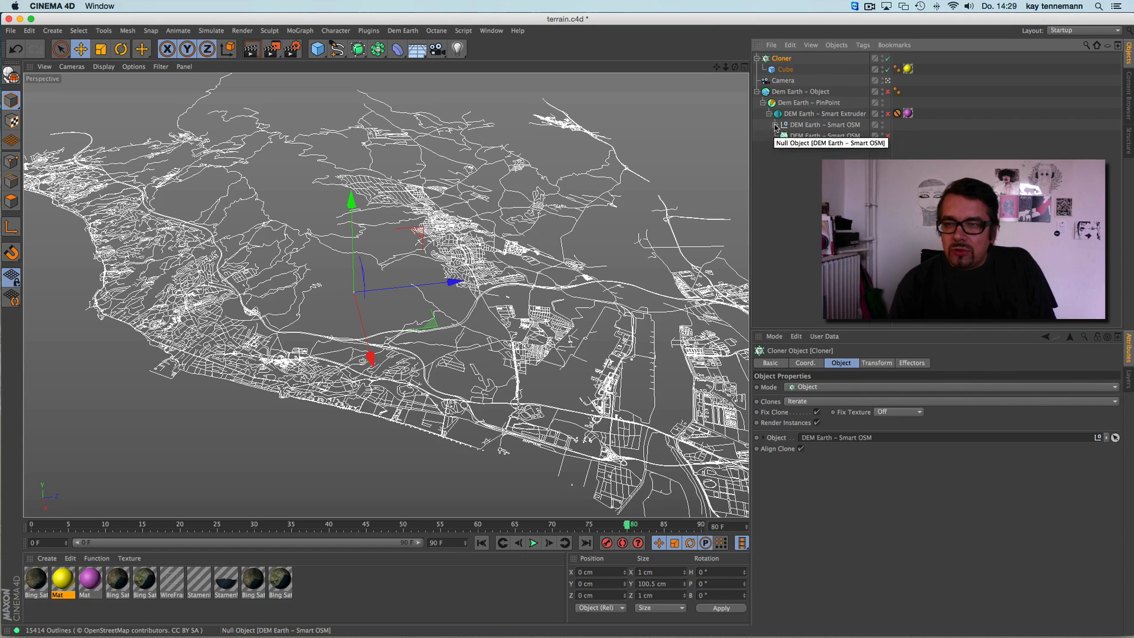
click(775, 125)
click(804, 147)
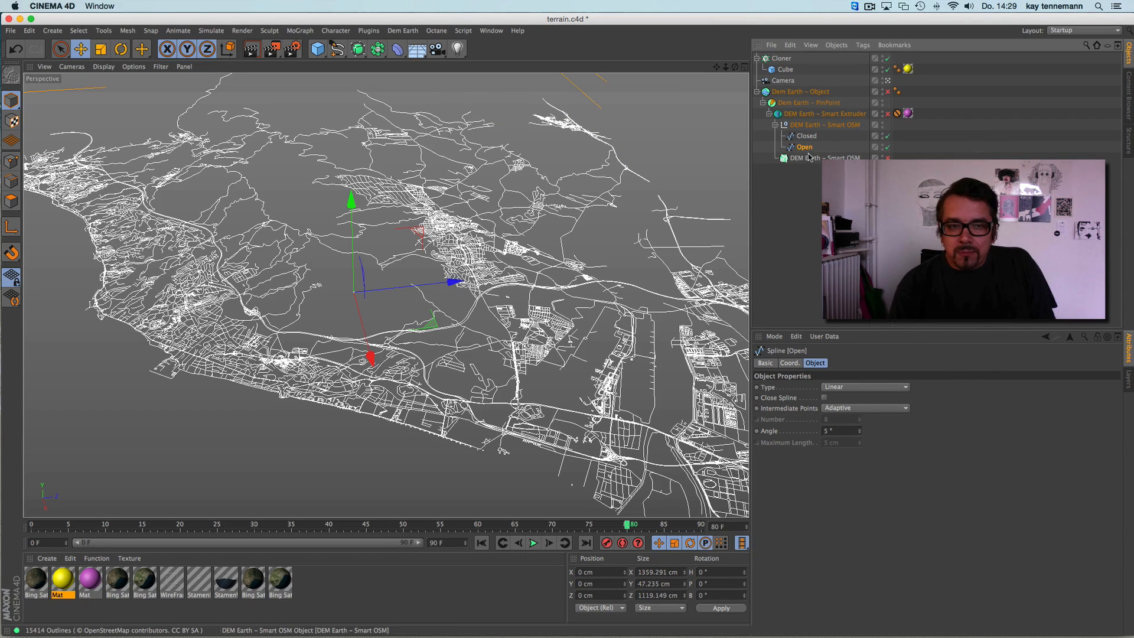
drag(805, 149, 882, 442)
click(782, 70)
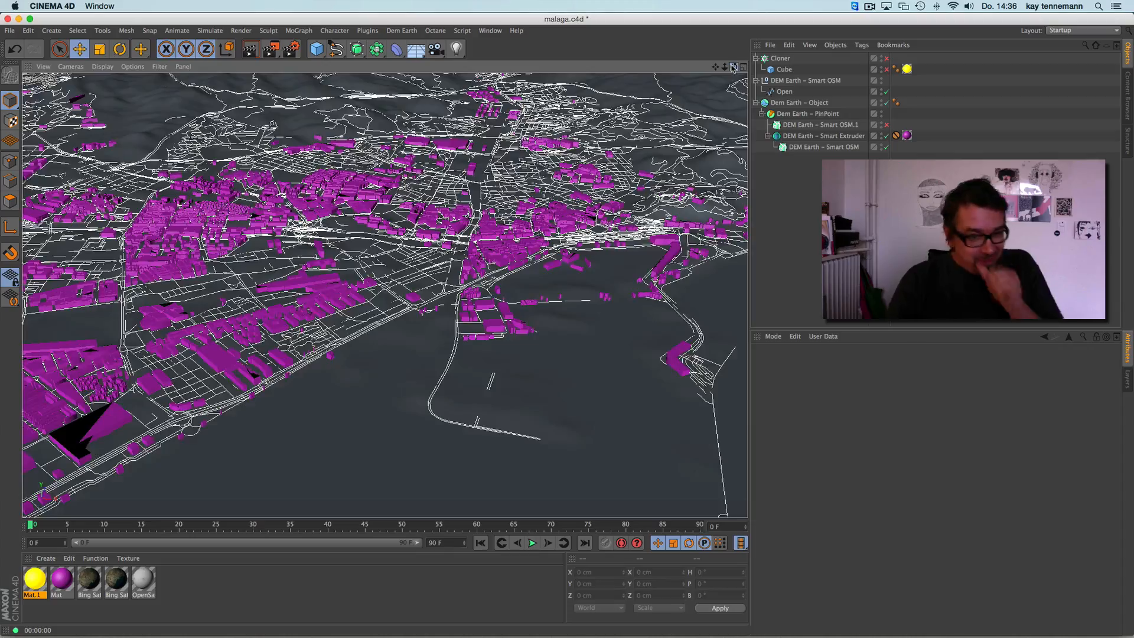
Swap the Open spline for the live Smart OSM.1 outlines by toggling which is enabled, and restore the spline.
drag(735, 66, 786, 162)
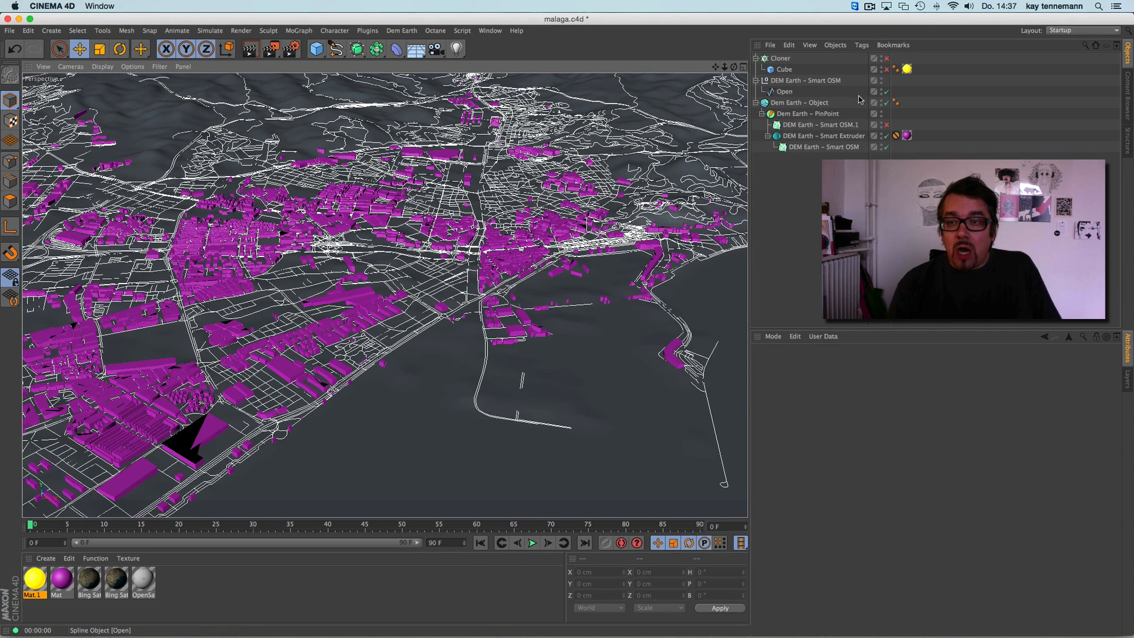
click(886, 92)
click(886, 124)
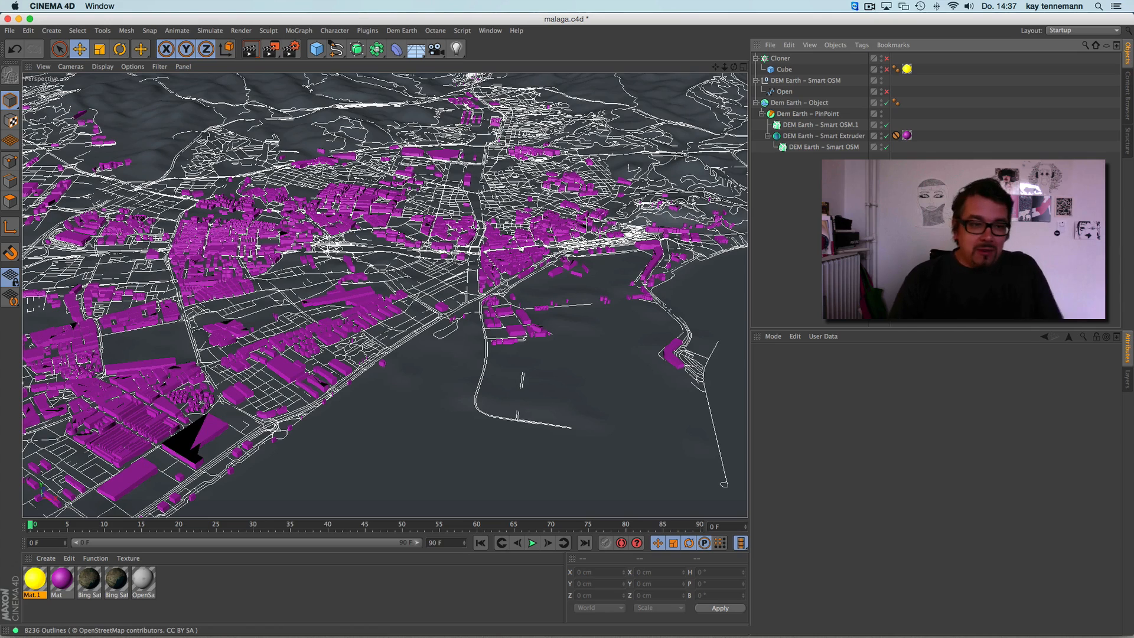
click(886, 125)
click(886, 91)
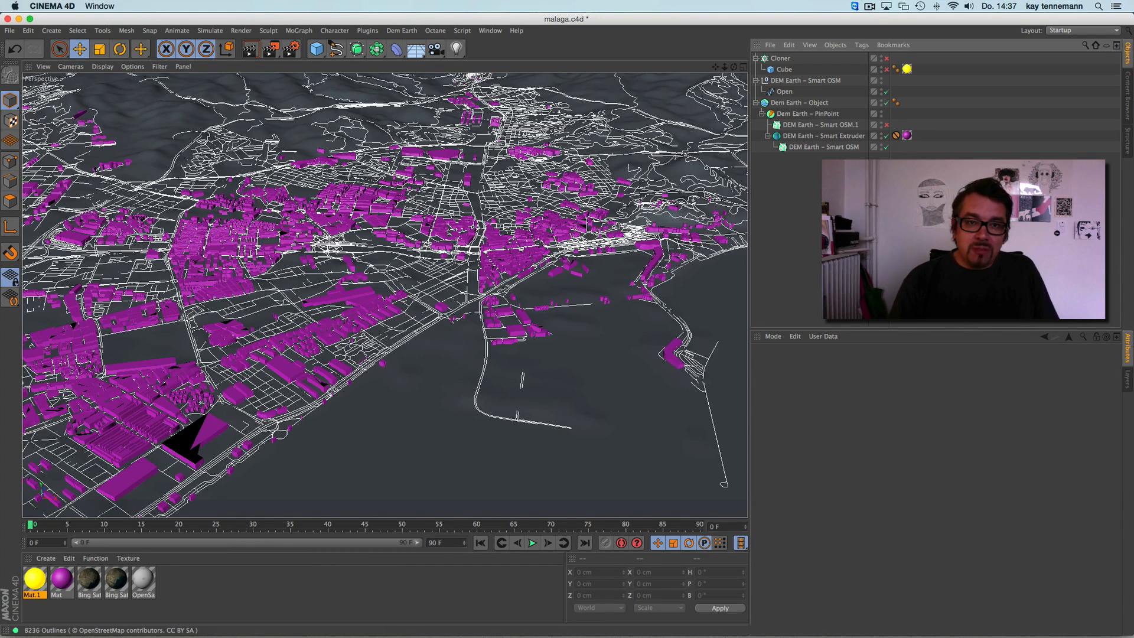
Try moving a few points of the Open spline at the harbour pier about 29 cm in negative X.
click(785, 92)
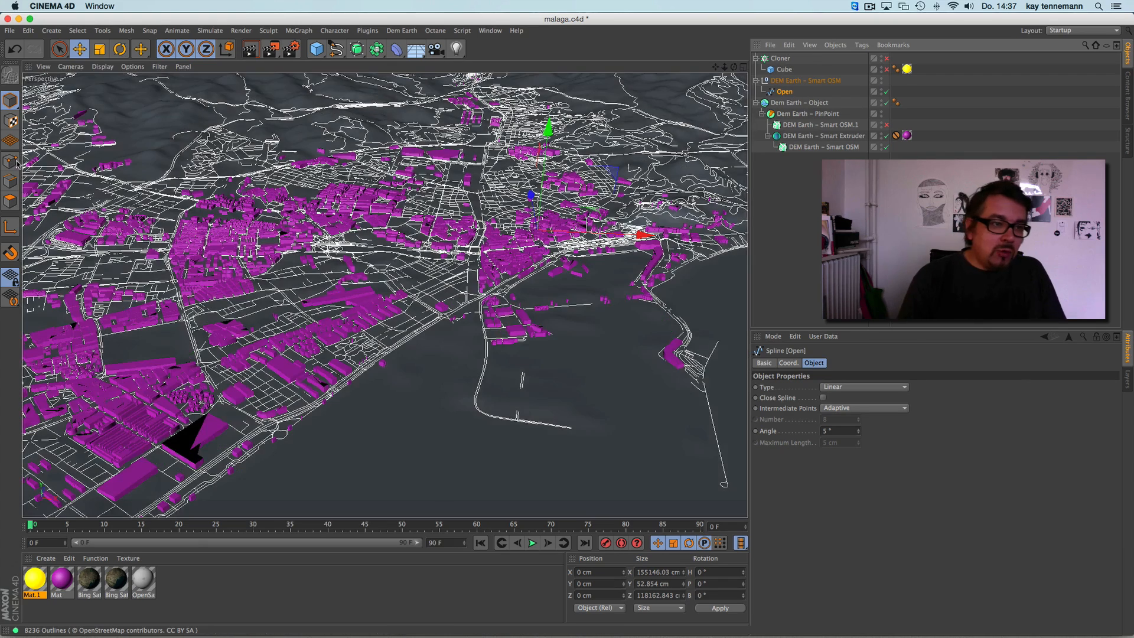
key(space)
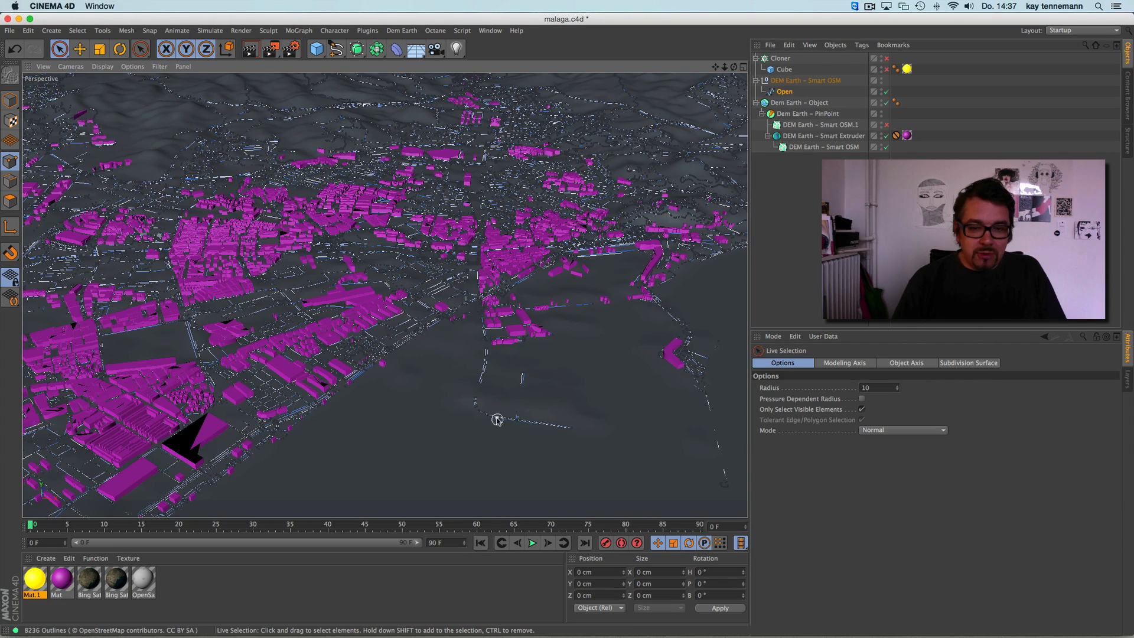
drag(507, 422, 491, 417)
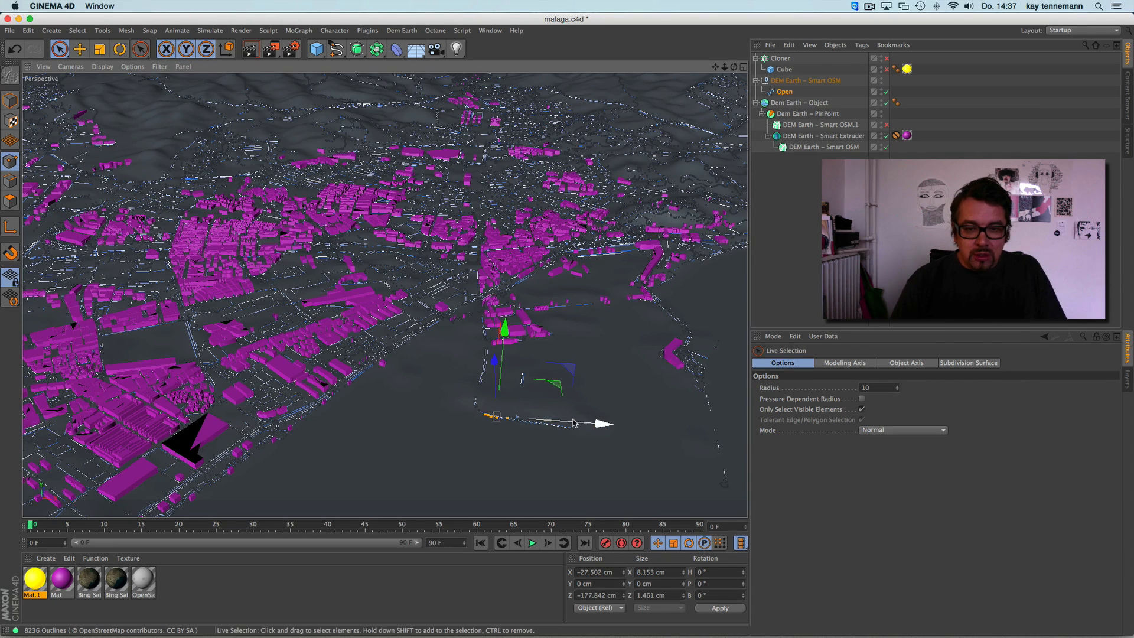
drag(604, 424, 528, 421)
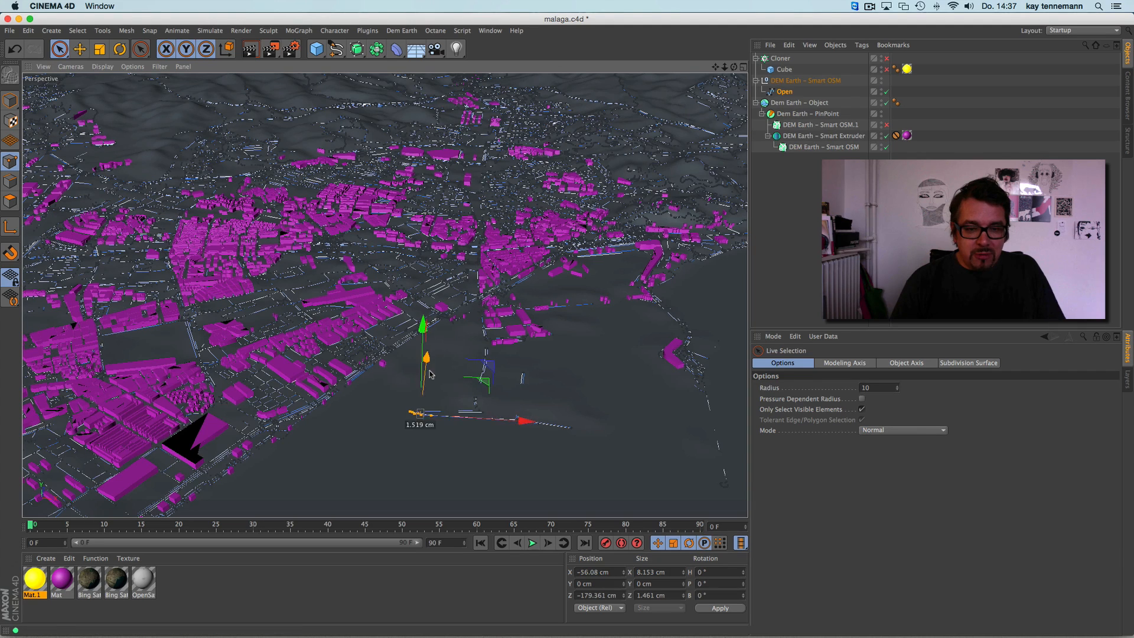
click(447, 373)
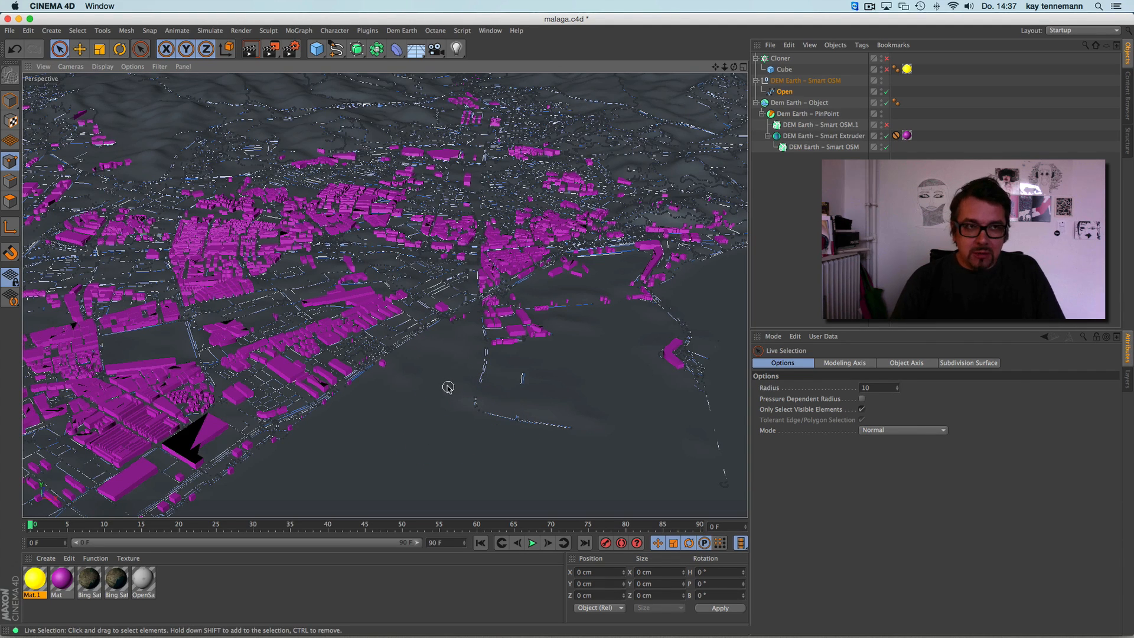
Set the Open spline's intermediate points to None.
click(786, 92)
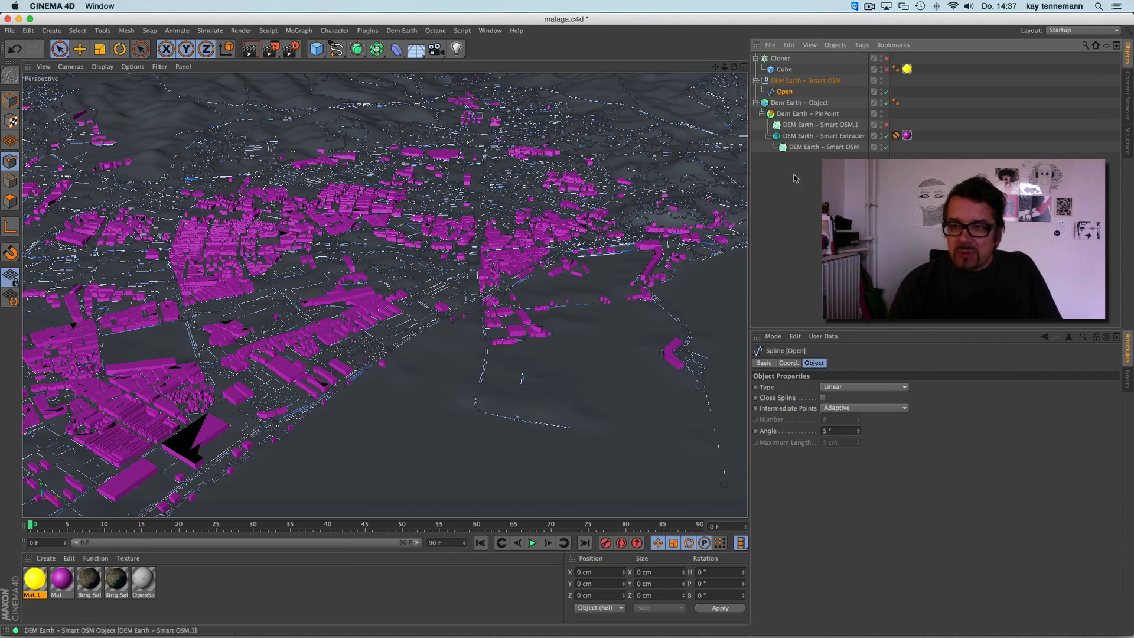
click(842, 409)
click(842, 419)
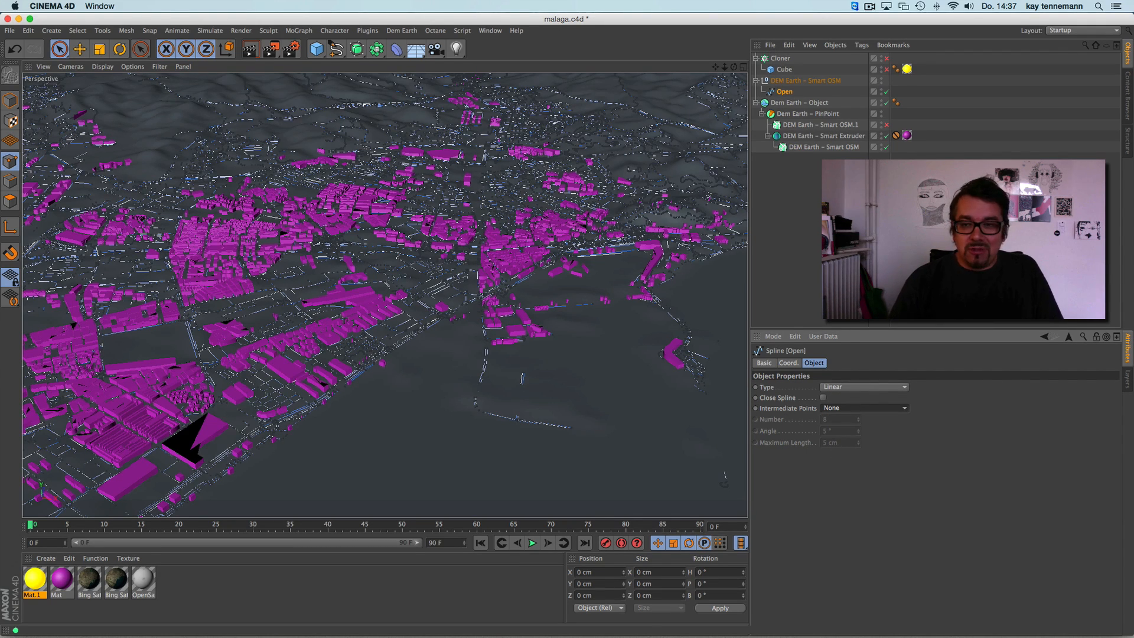
Enable the Cloner and its cube, and hide the Open spline in the viewport so only the clones show.
click(780, 57)
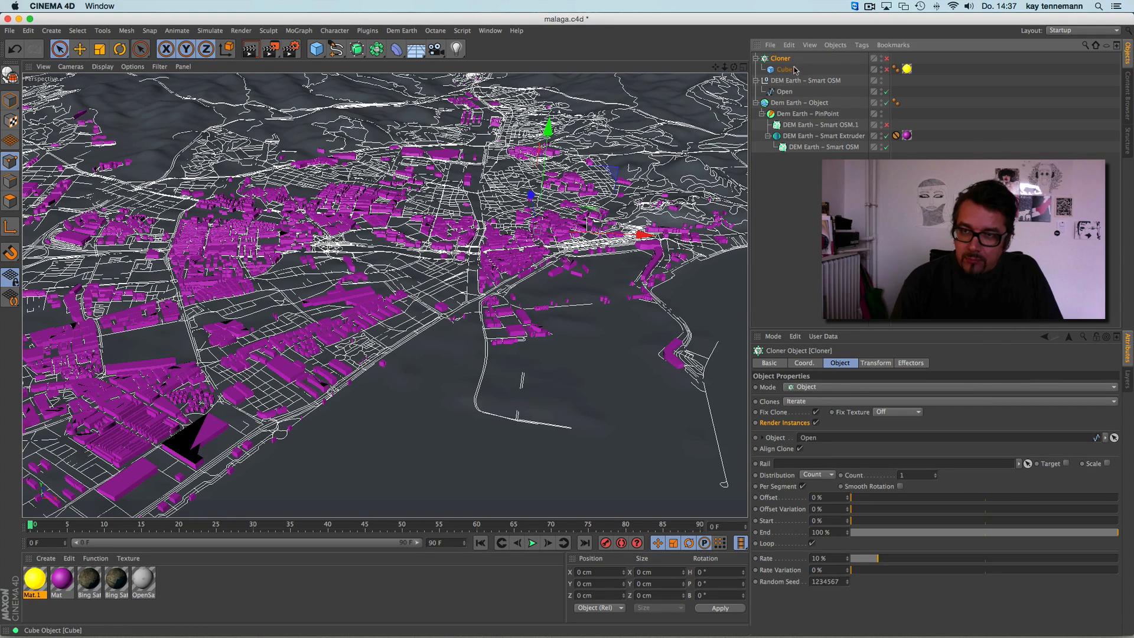
click(816, 72)
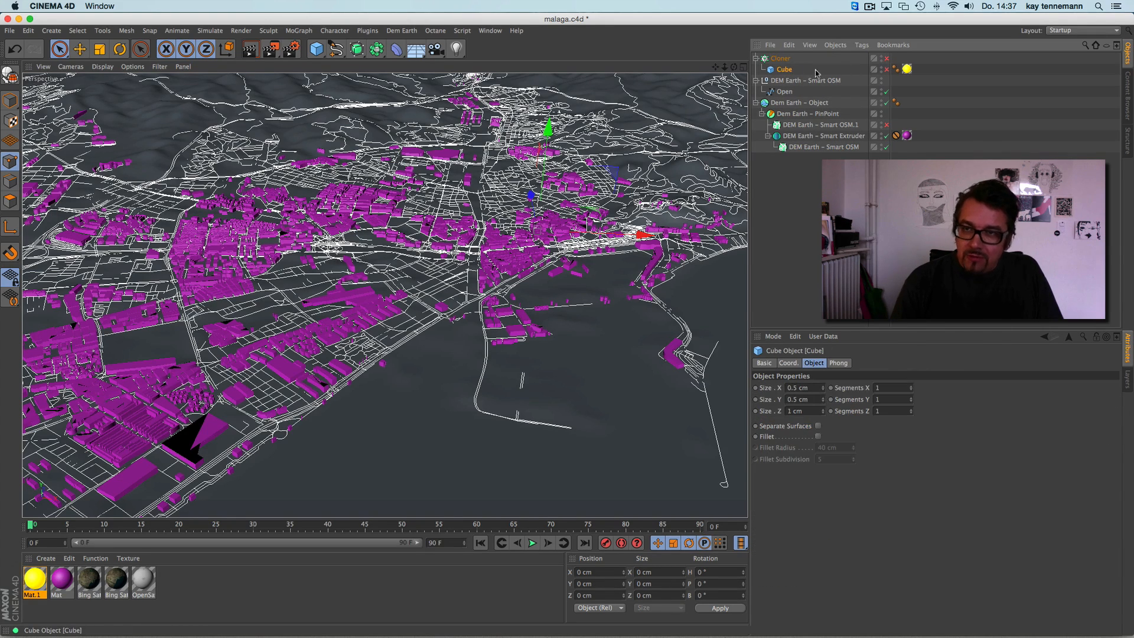
click(781, 59)
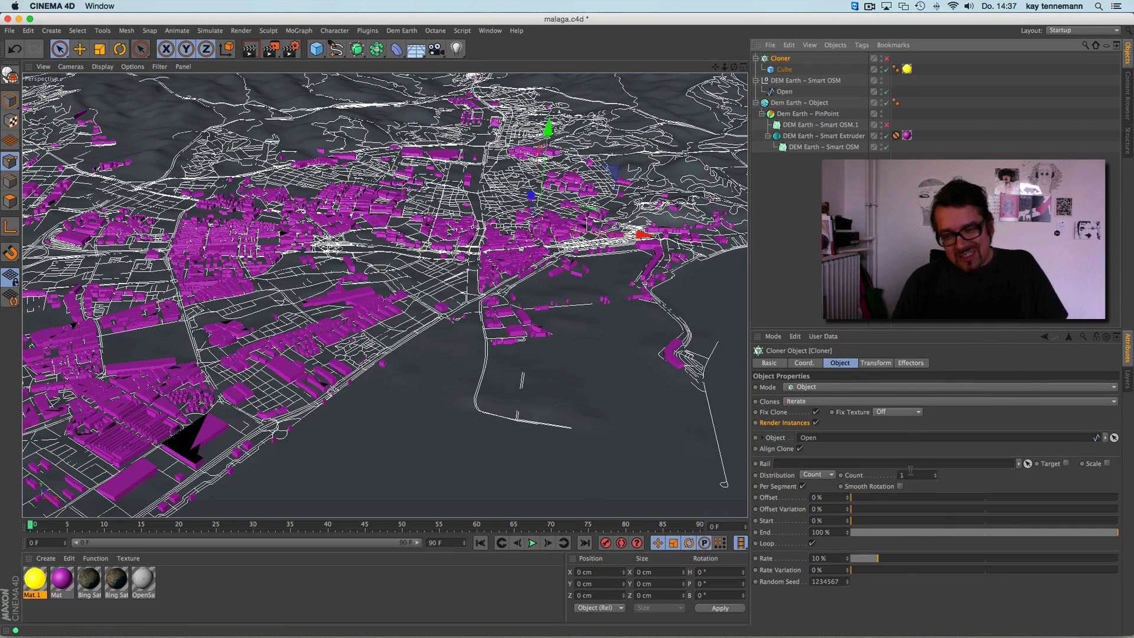
click(886, 59)
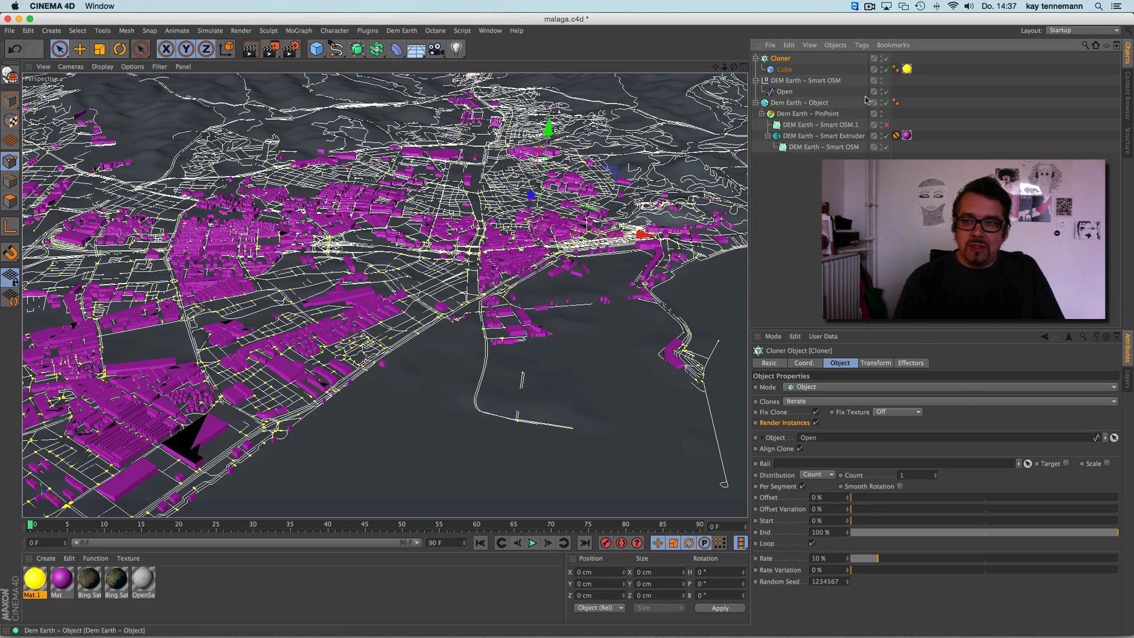
click(881, 89)
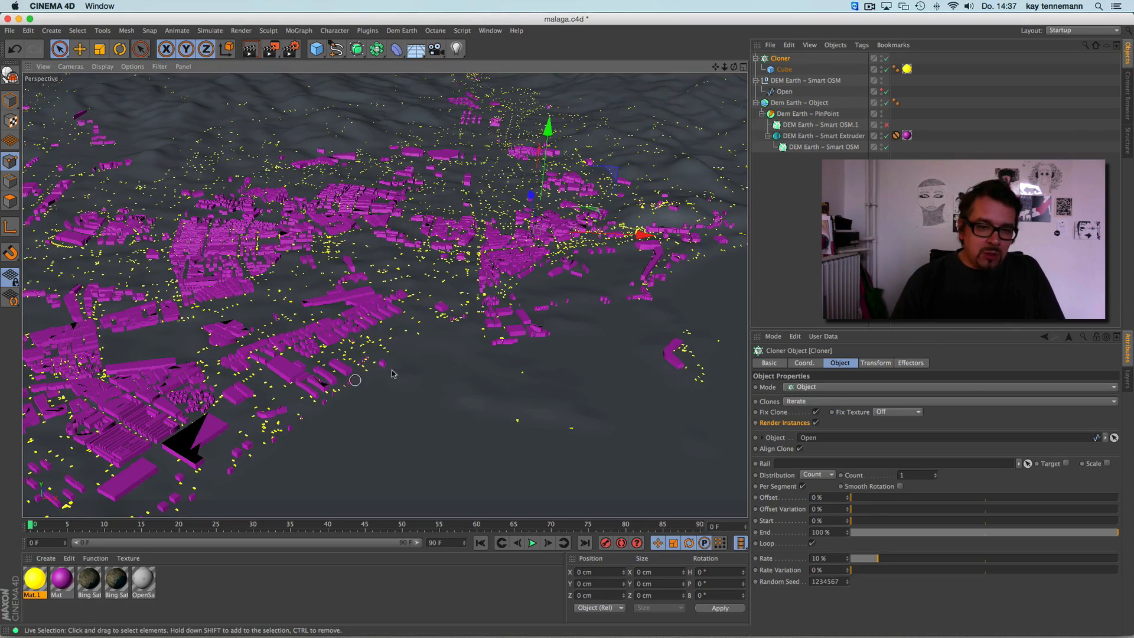
scroll(356, 379, up, 6)
alt+right_drag(624, 307, 440, 378)
alt+drag(458, 339, 505, 316)
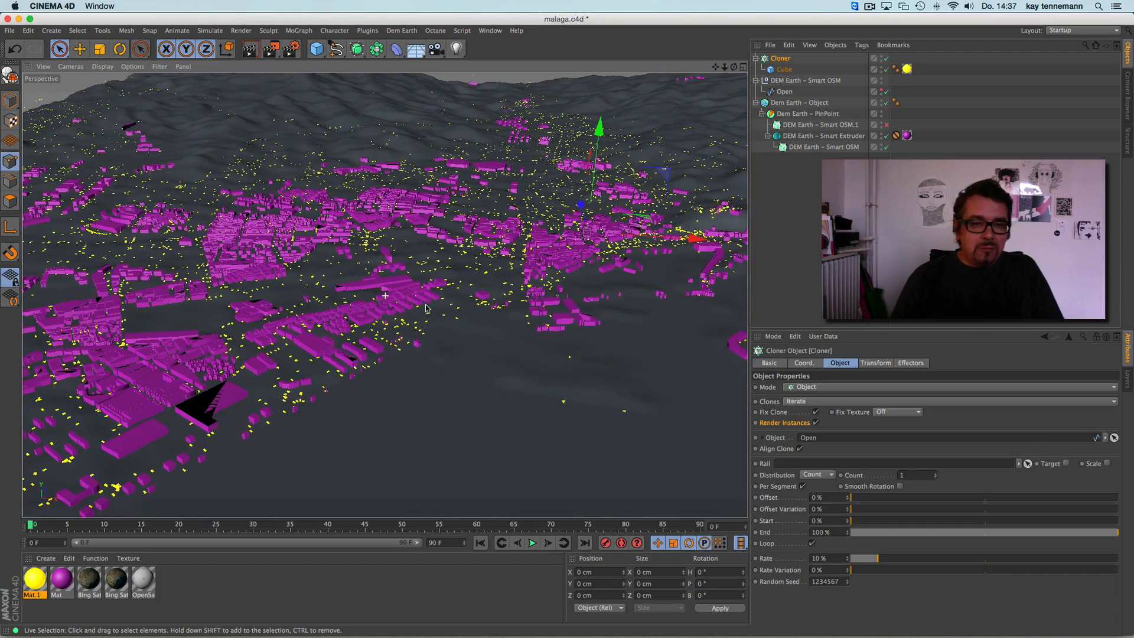
Set the Cloner's Rate to 25% and Rate Variation to 4%, and hide the Open spline again.
click(878, 90)
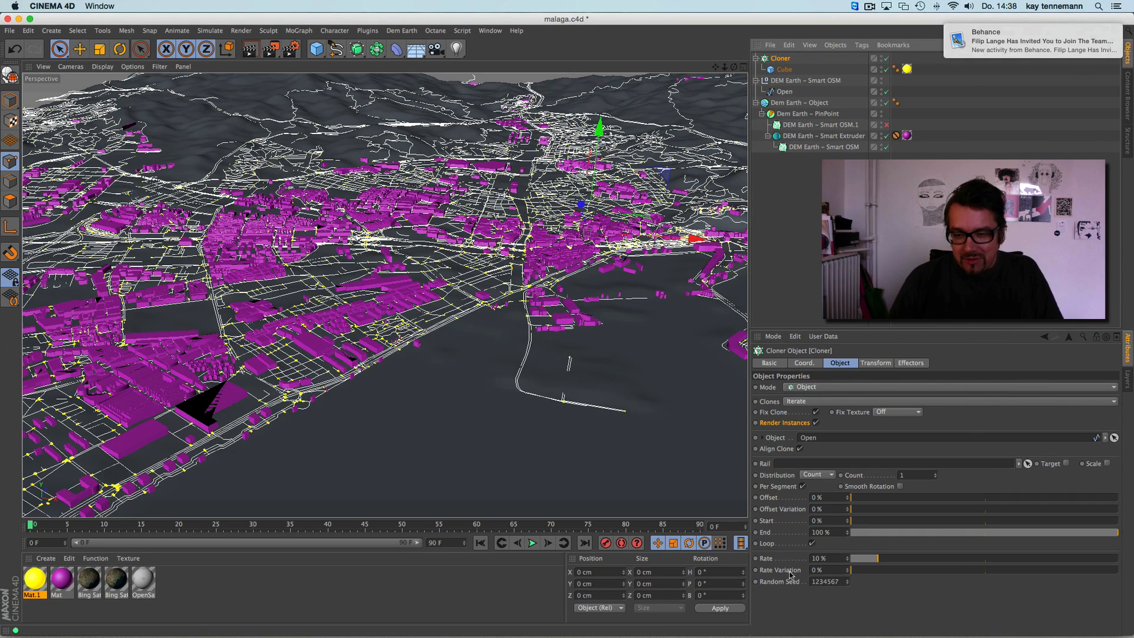
click(862, 573)
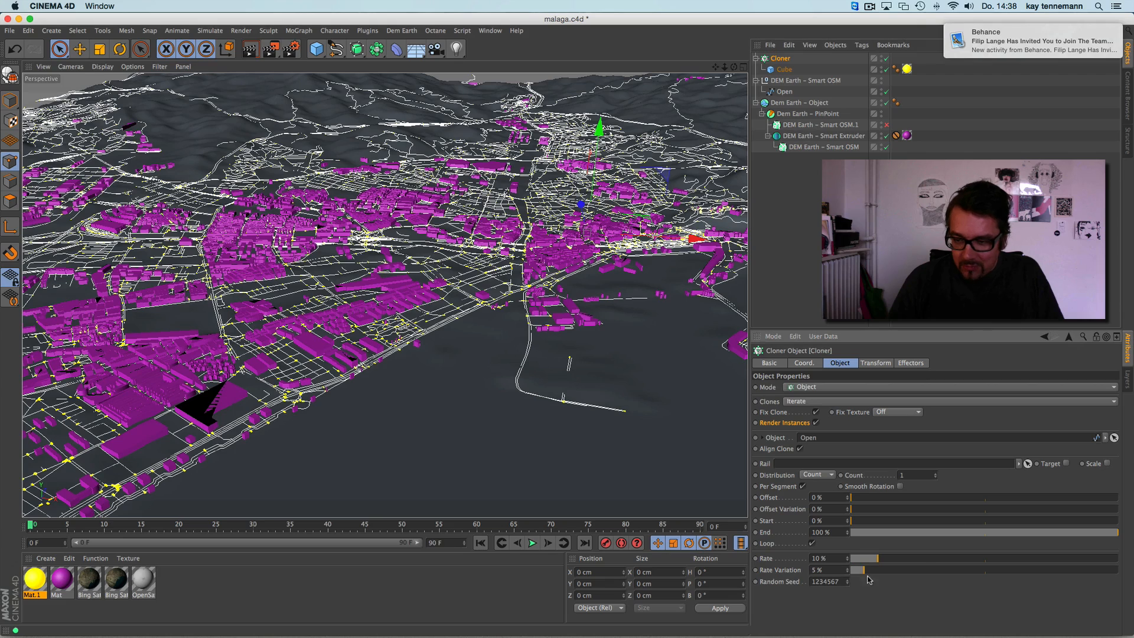
click(918, 559)
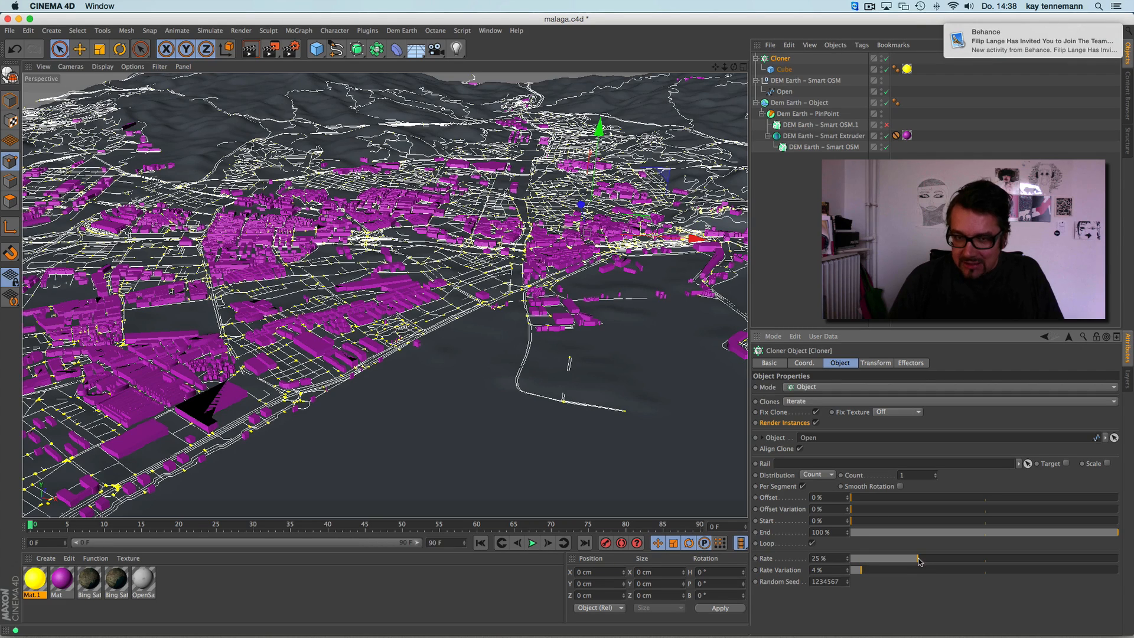
click(882, 90)
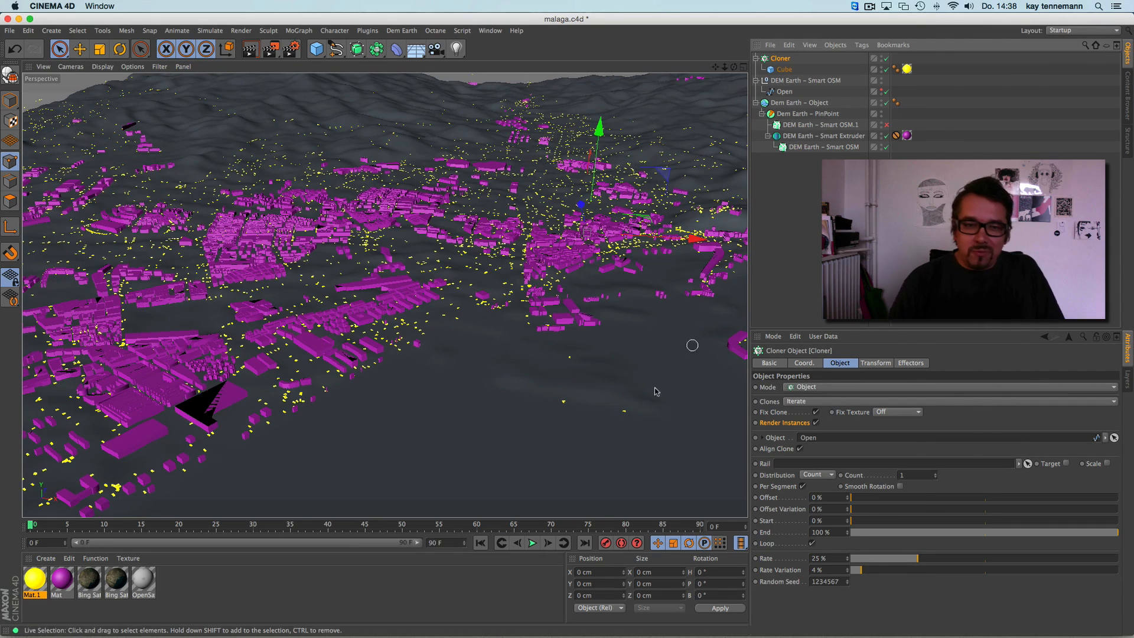
Play the clone animation while raising the Cloner's Rate to 68%, and stop the playback.
click(532, 543)
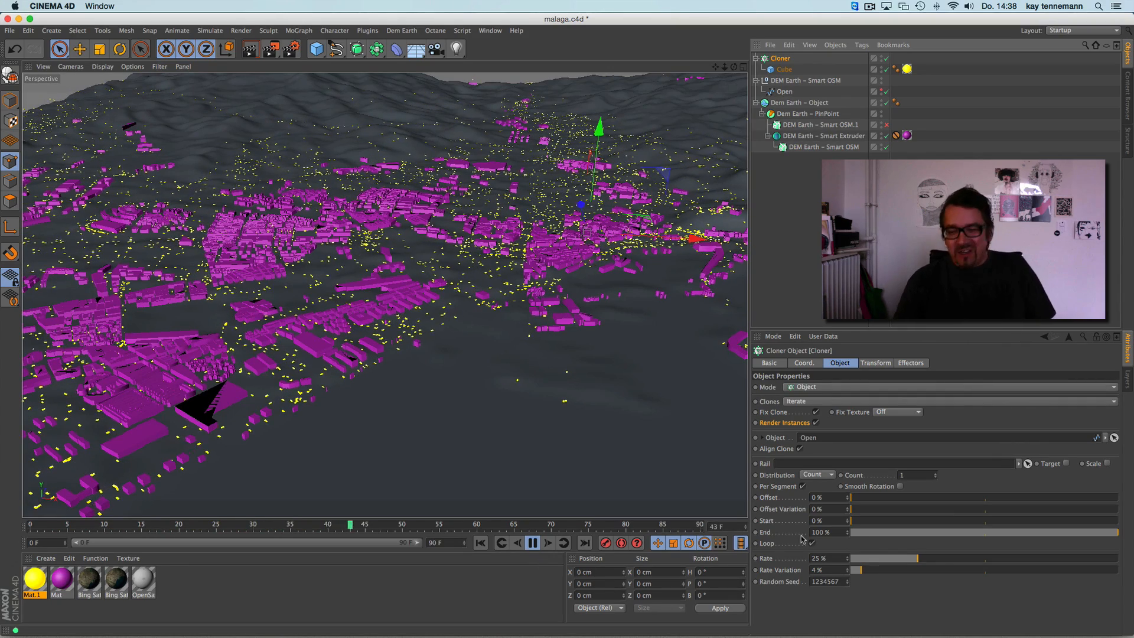
drag(917, 558, 1033, 558)
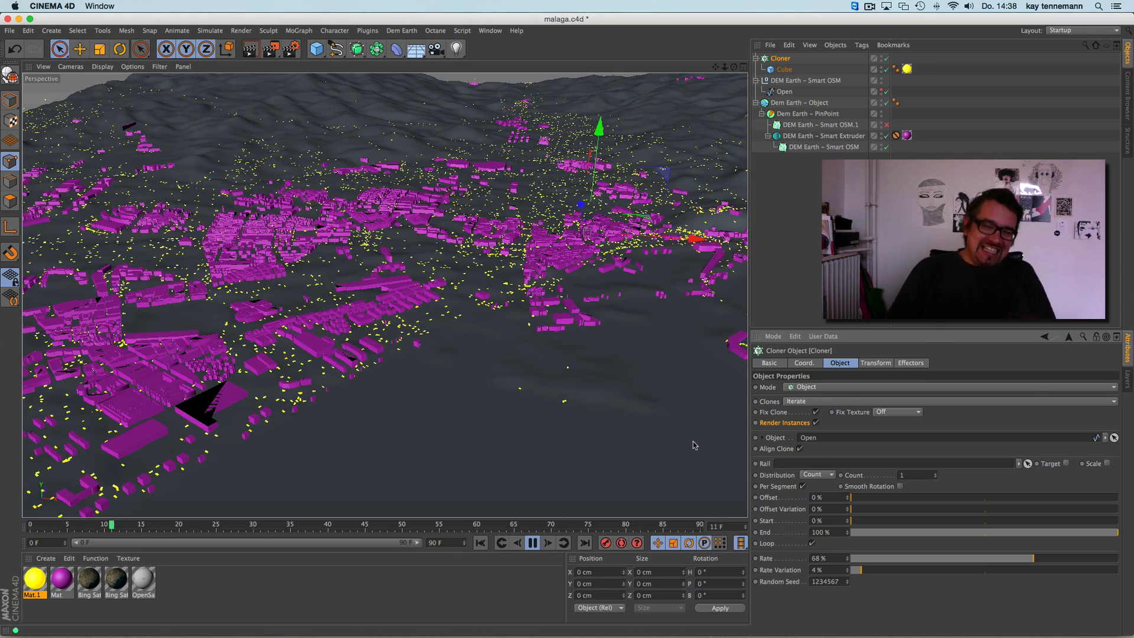
click(533, 543)
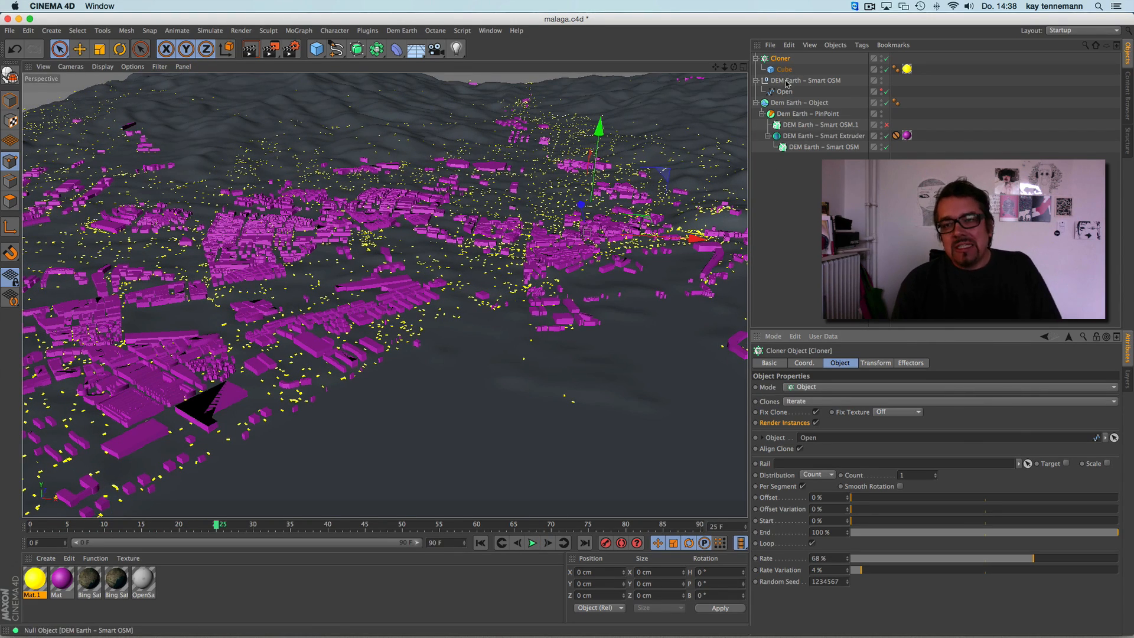
Download the Bing Maps texture layer at level 13 for the Dem Earth object.
click(792, 106)
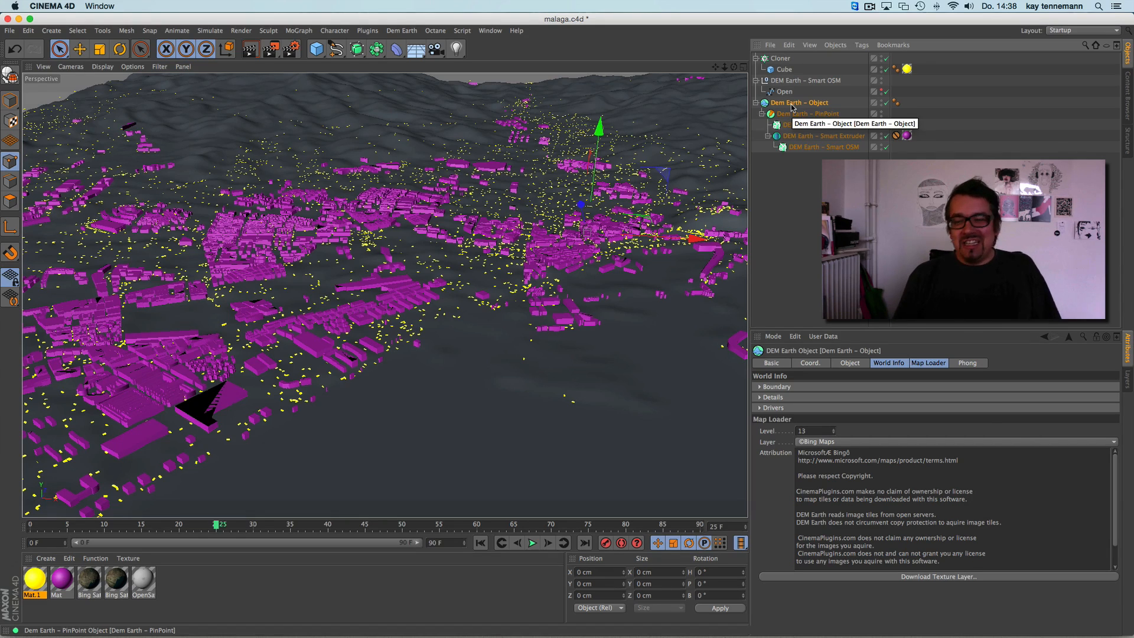
click(931, 363)
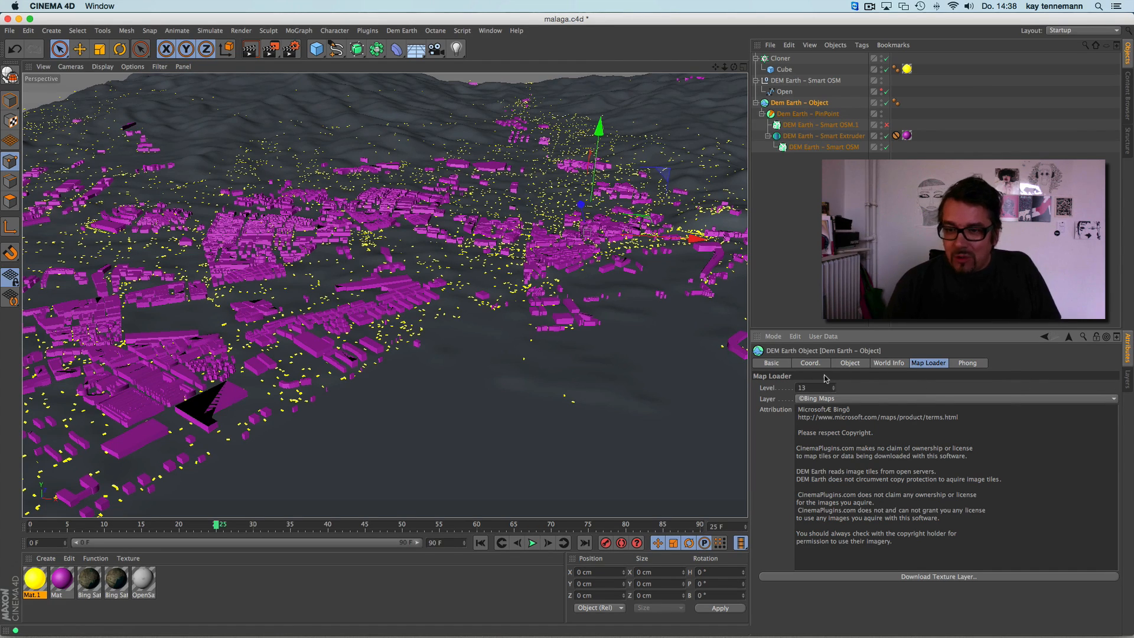
click(821, 400)
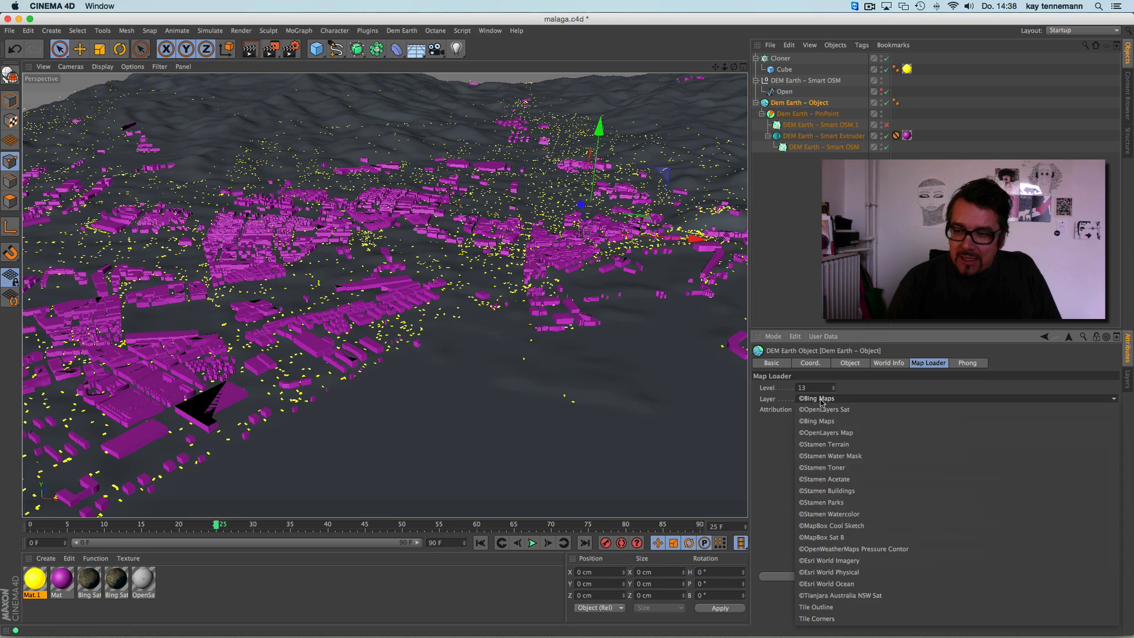
click(820, 421)
click(883, 577)
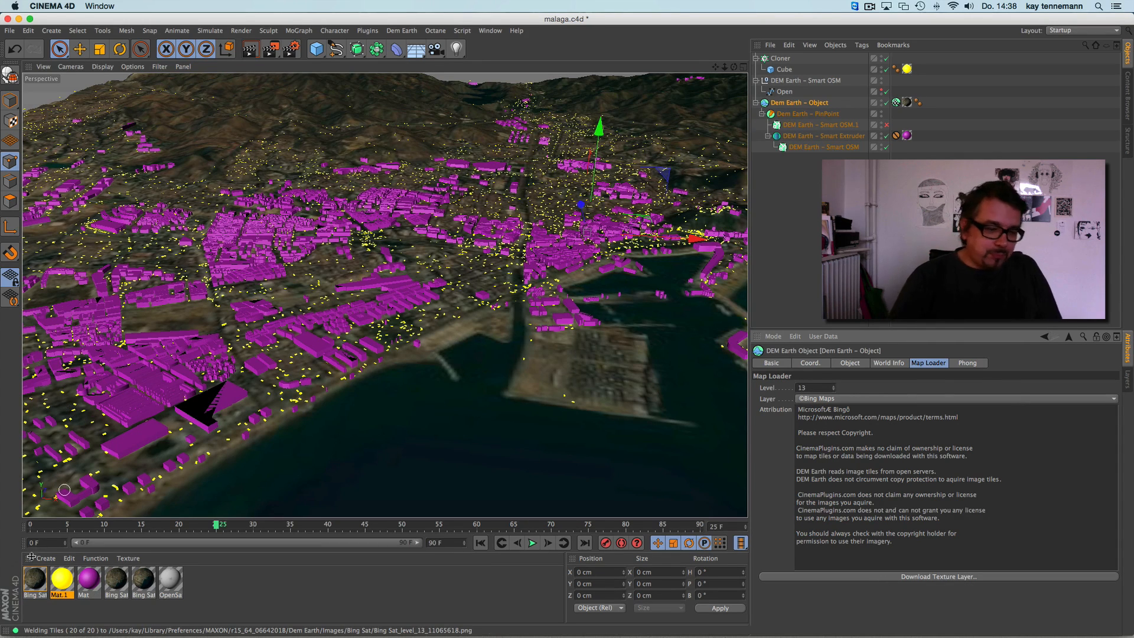
Set the texture preview size of the level 13 Bing Sat material to 2048x2048 (16 MB).
double_click(34, 579)
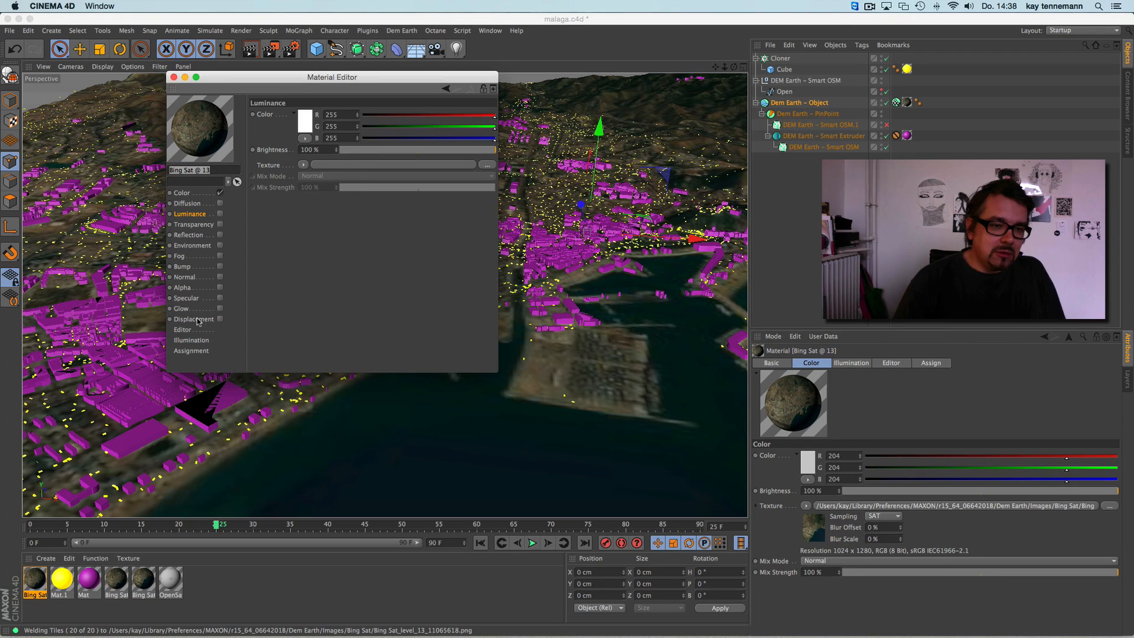
click(183, 330)
click(343, 128)
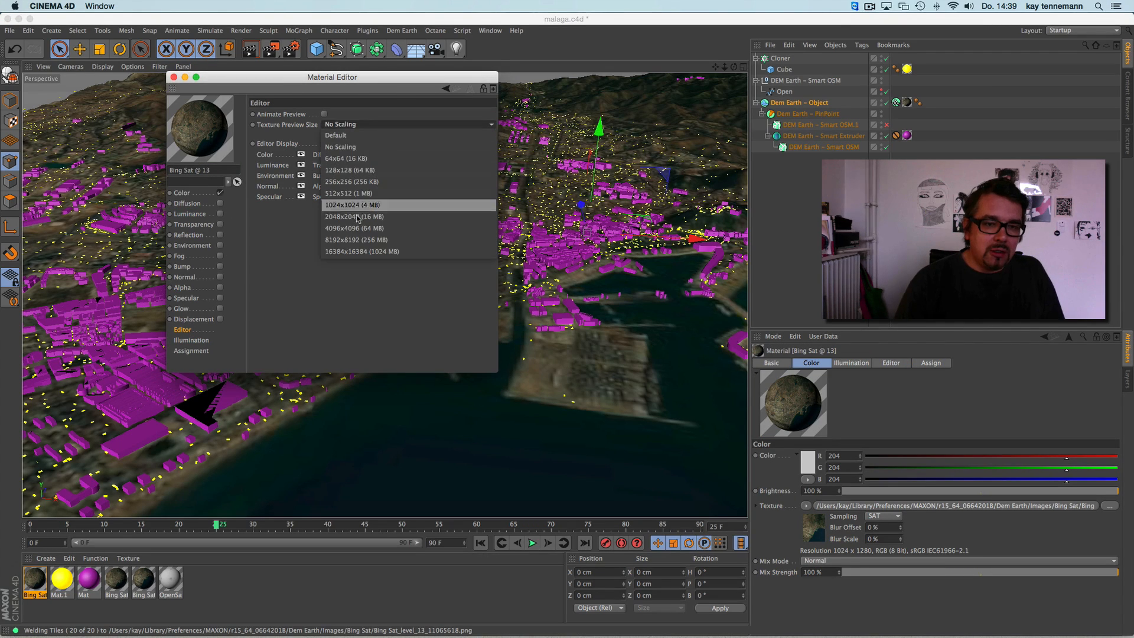
click(354, 219)
click(194, 193)
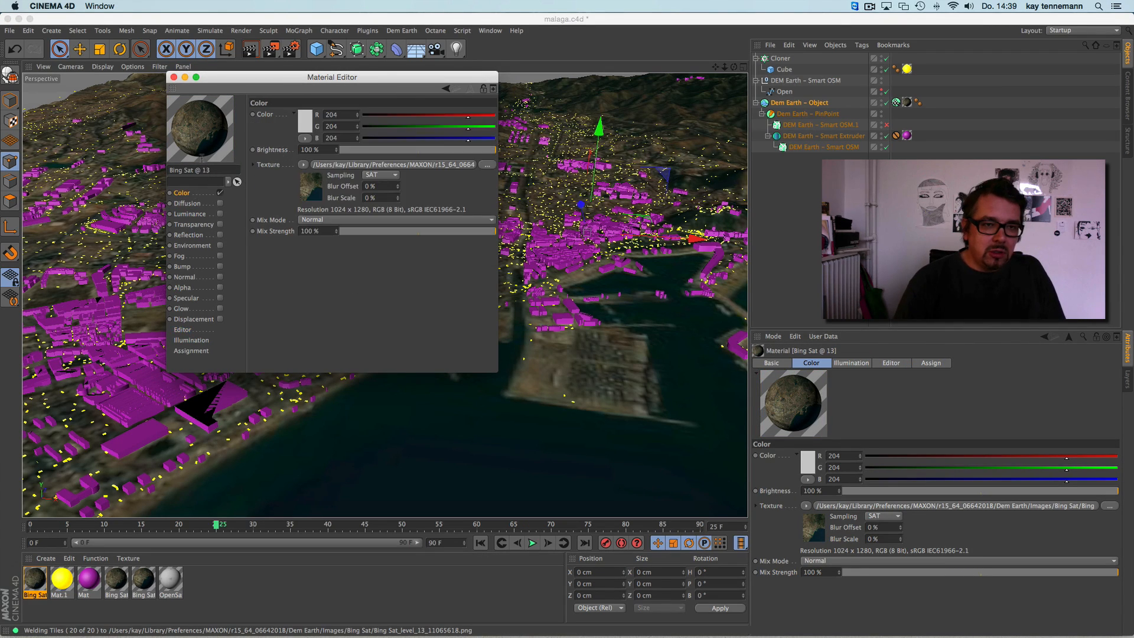
click(173, 77)
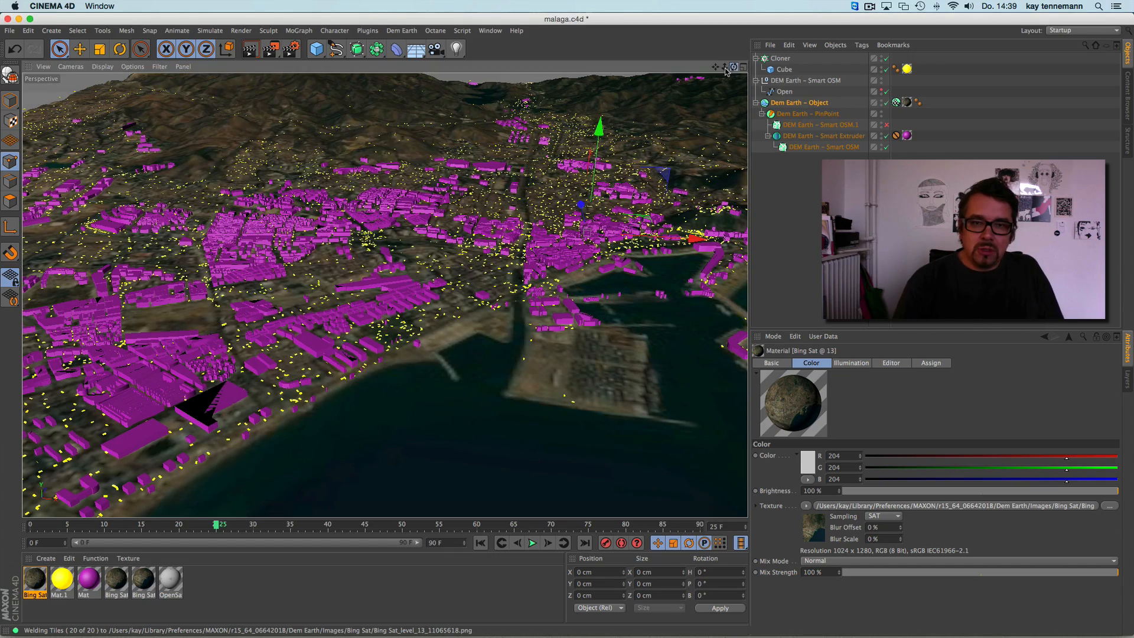
Add a Physical Sky object to the scene.
drag(735, 67, 603, 59)
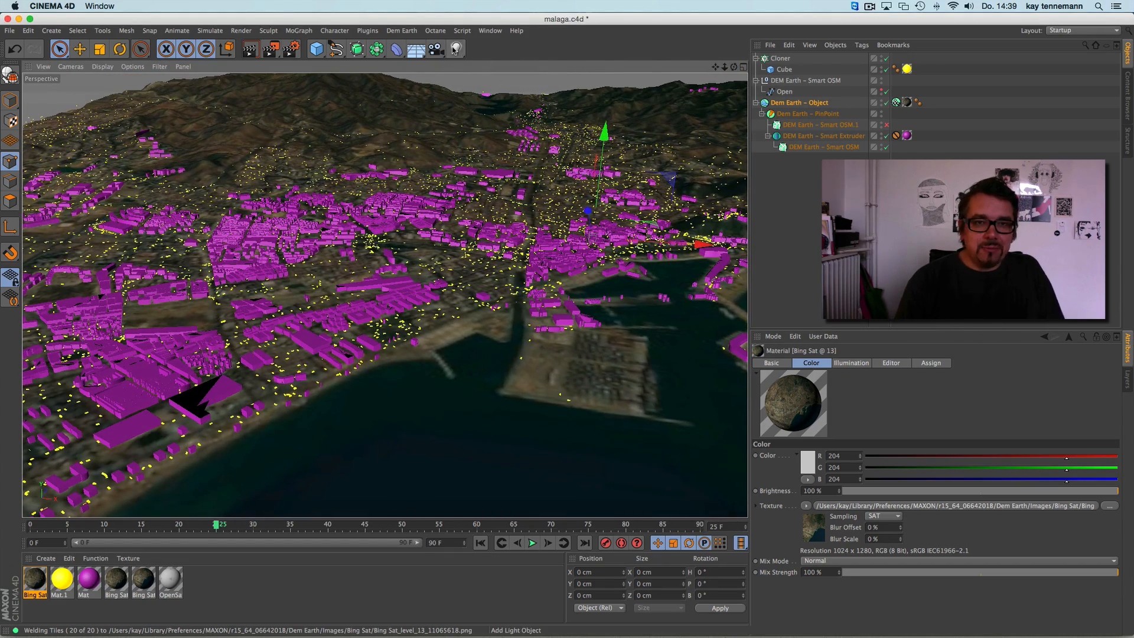
drag(424, 48, 544, 64)
drag(716, 67, 743, 88)
click(399, 31)
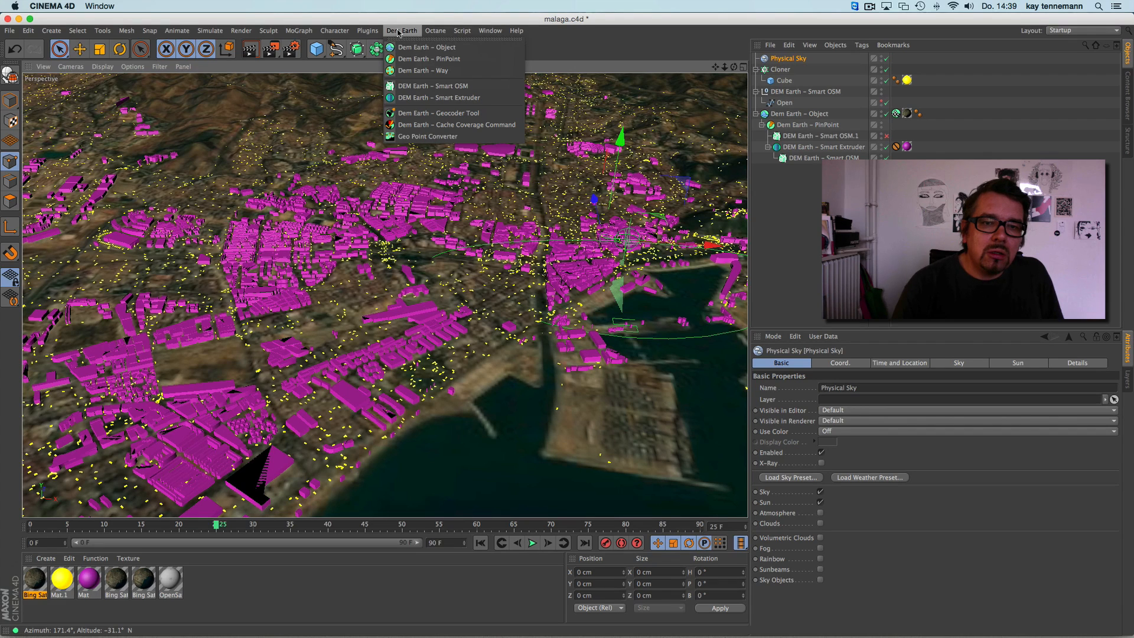
click(862, 342)
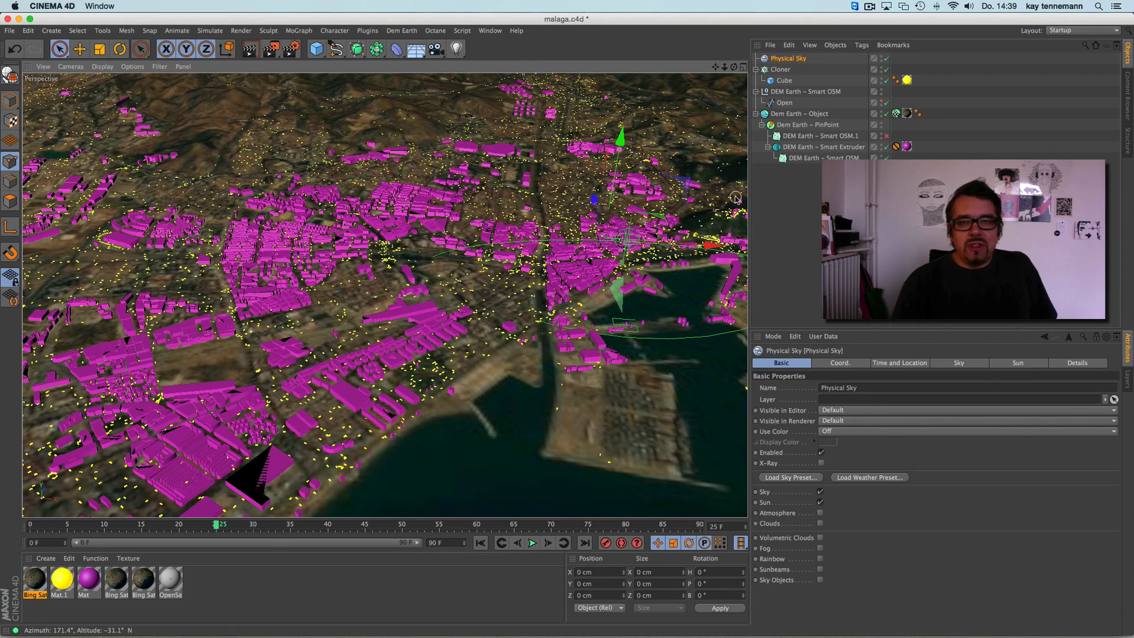
Play the animation of the yellow clones over the city and stop the playback.
drag(734, 68, 736, 56)
click(532, 543)
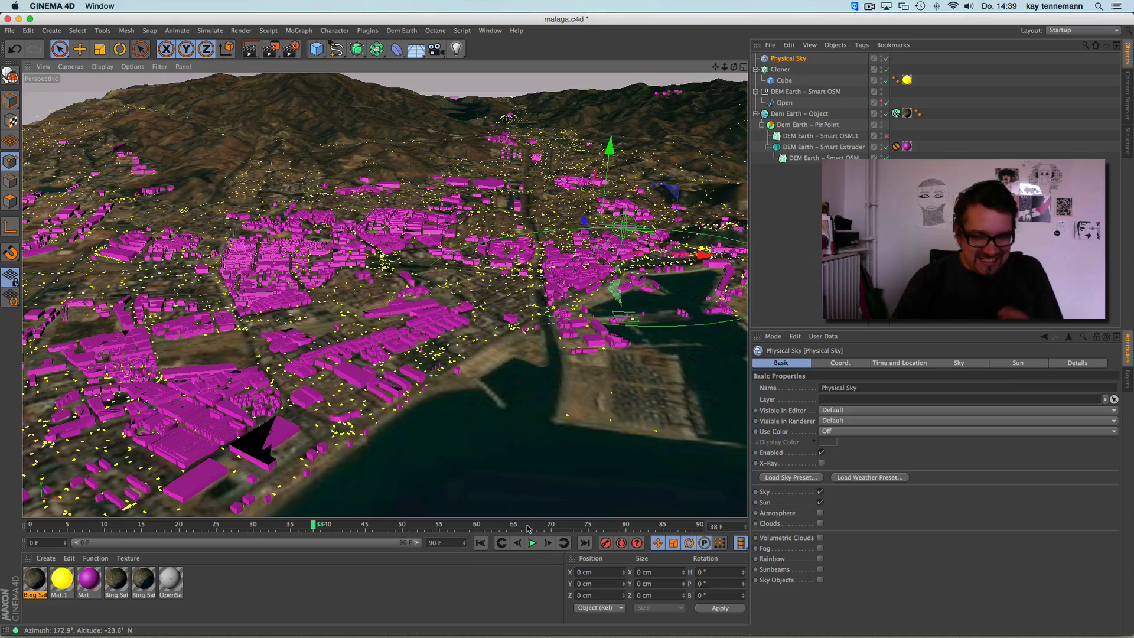
click(532, 543)
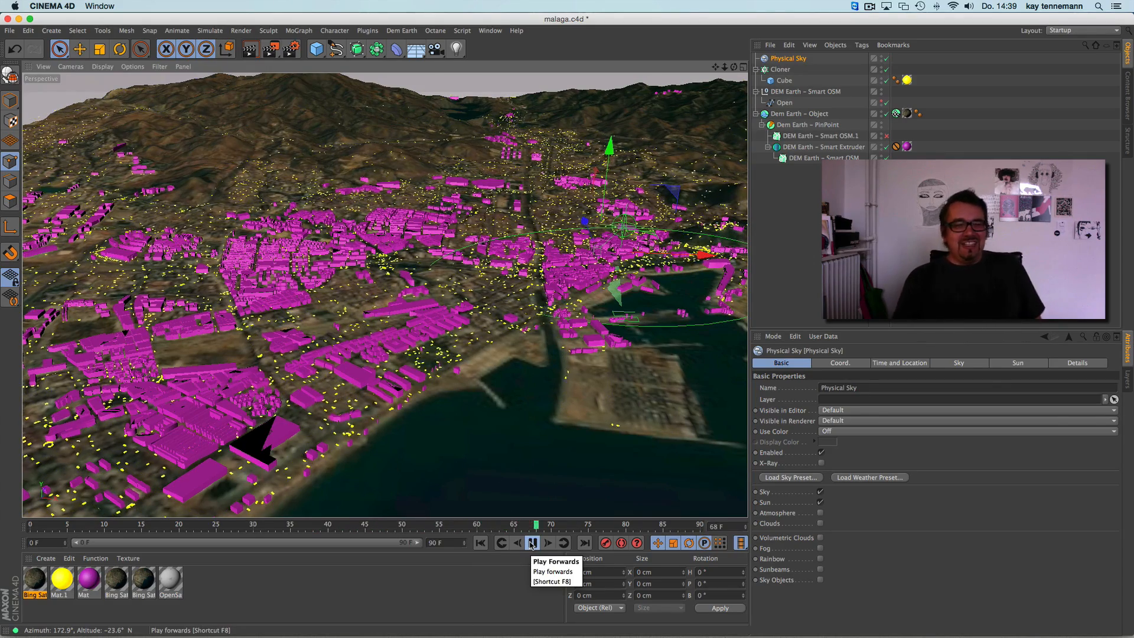
click(533, 543)
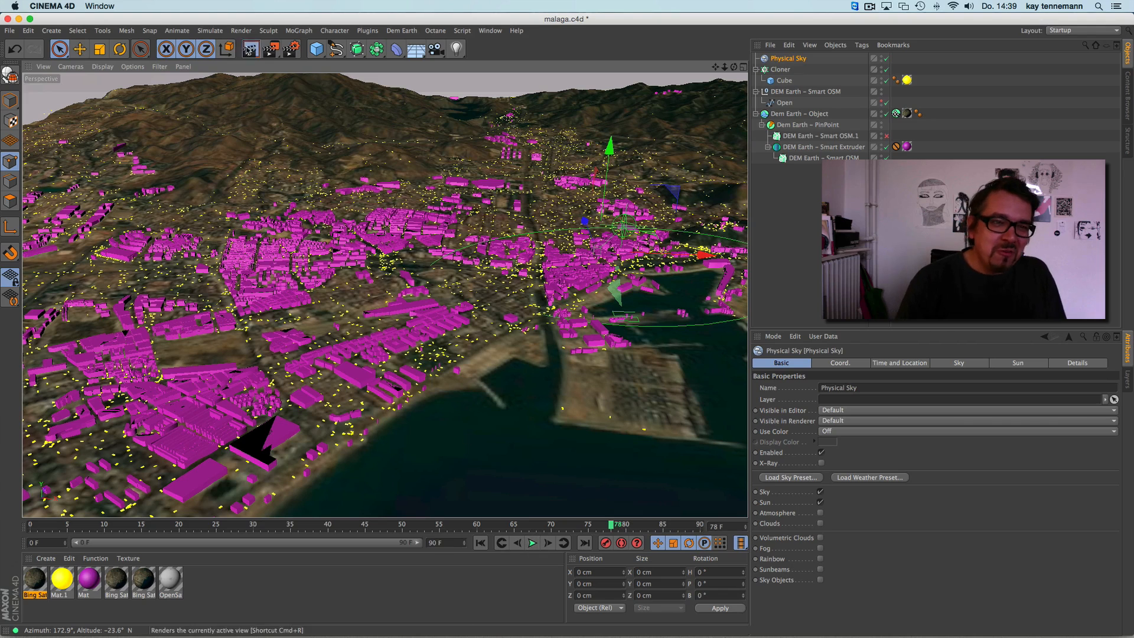
Delete the purple material tag from DEM Earth - Smart Extruder and render the view to compare the buildings.
click(250, 50)
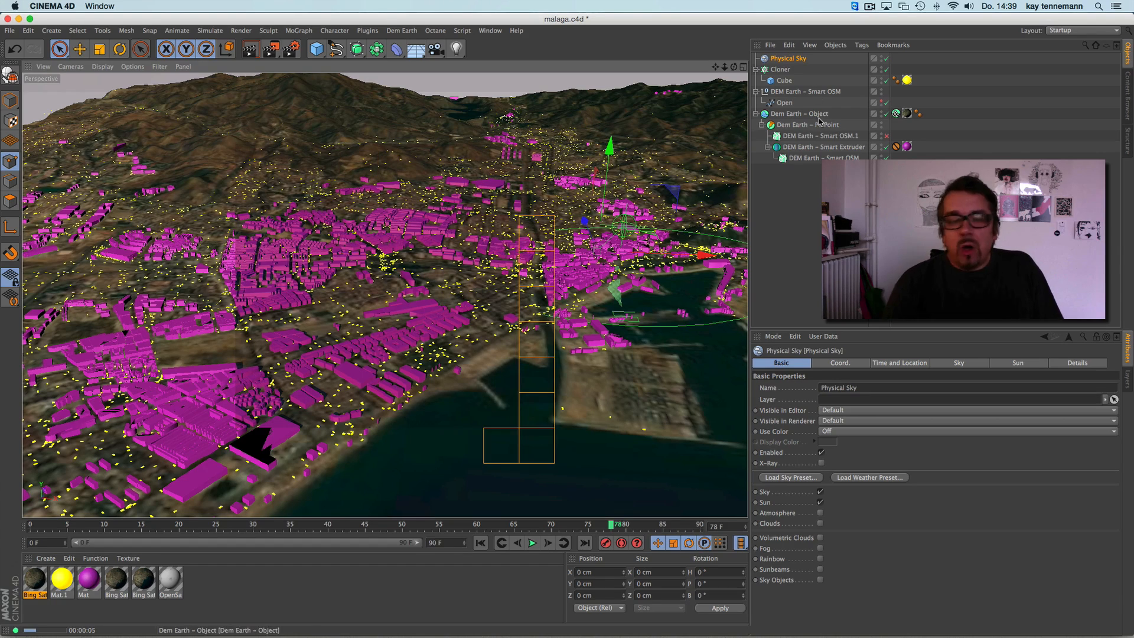
click(907, 147)
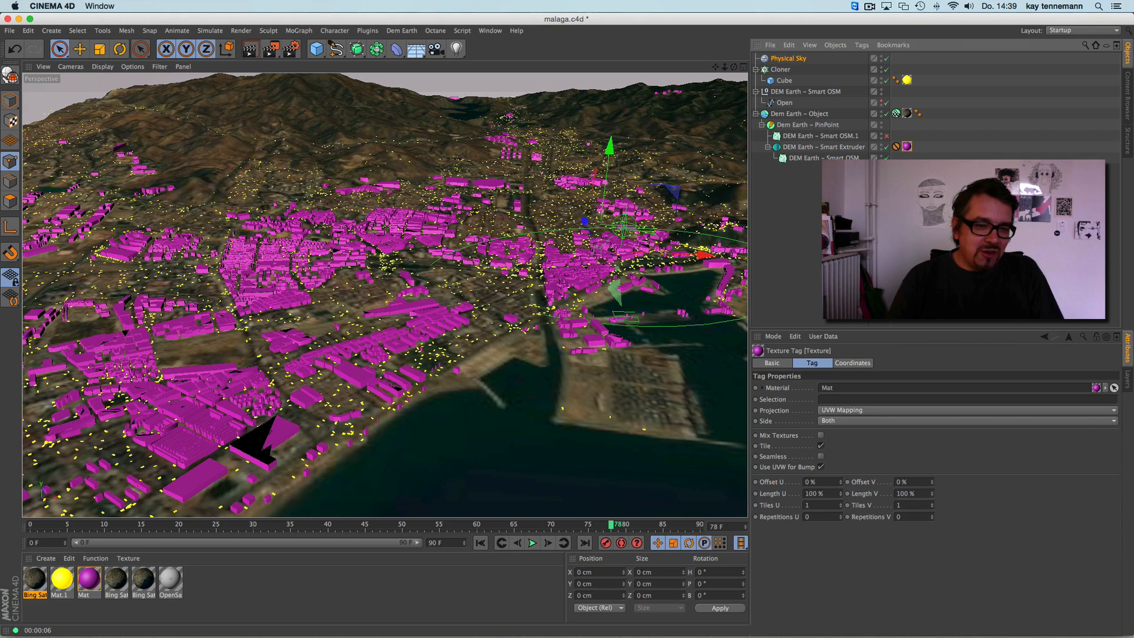
key(Delete)
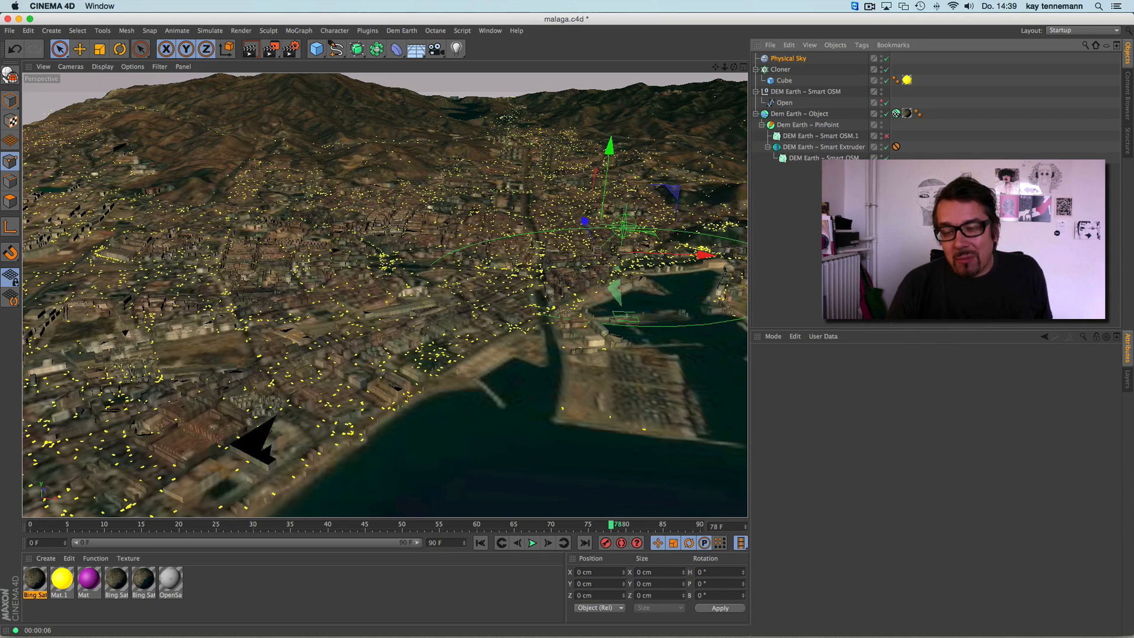
click(254, 53)
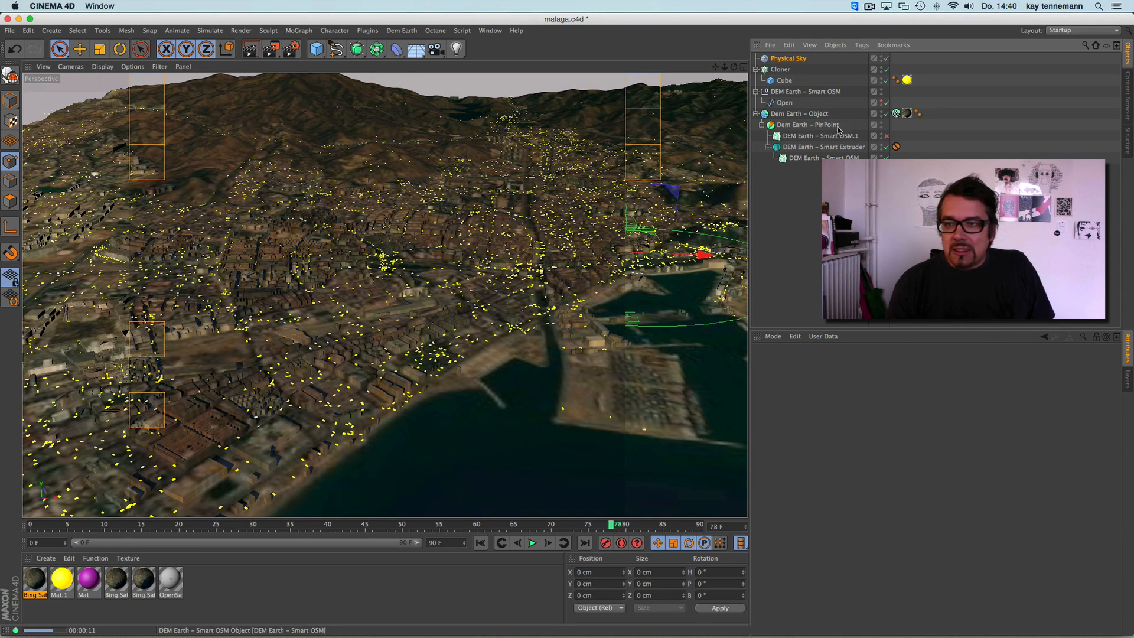
Delete the level 13 satellite map's tags from the Dem Earth object.
click(897, 114)
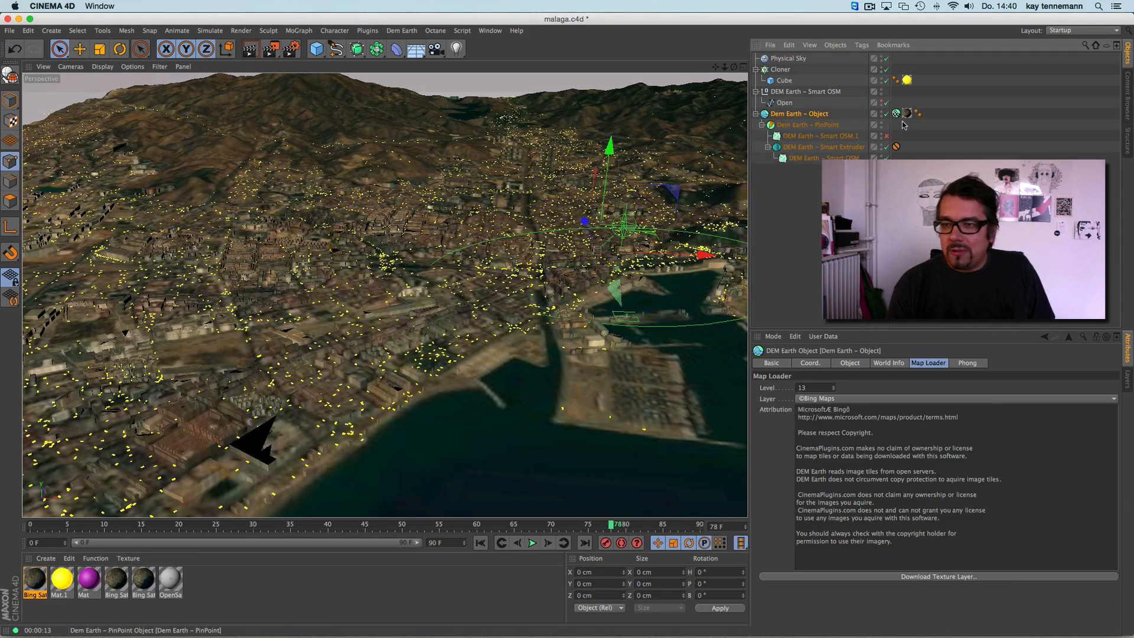
shift+click(907, 114)
key(Delete)
Download the Bing Maps texture layer at level 14 for the Dem Earth object and render the view.
click(818, 114)
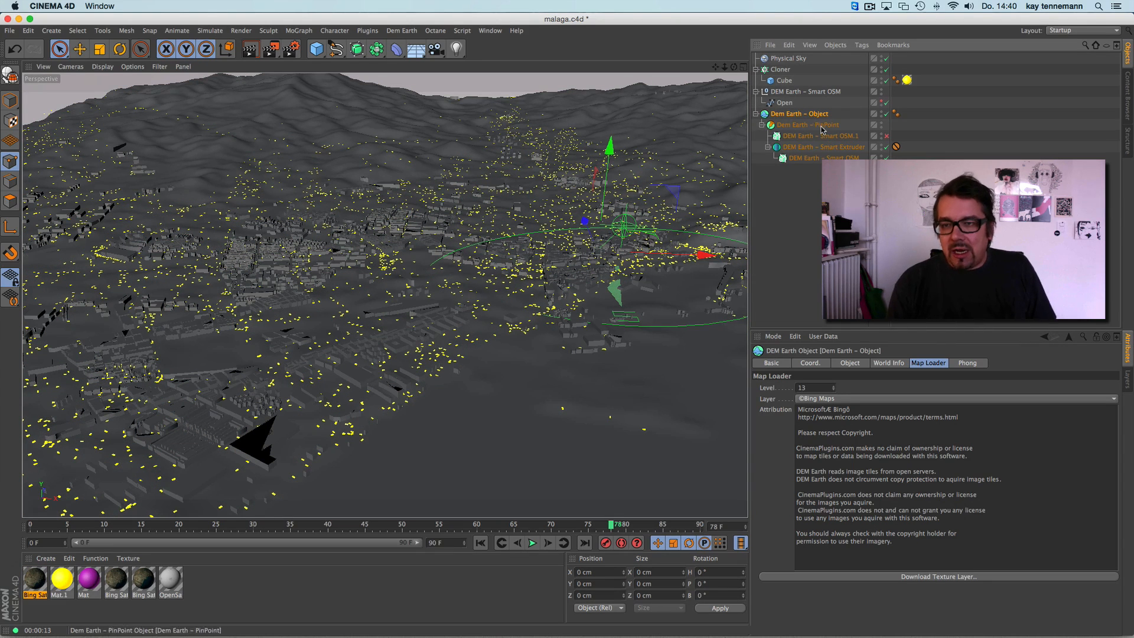
click(835, 385)
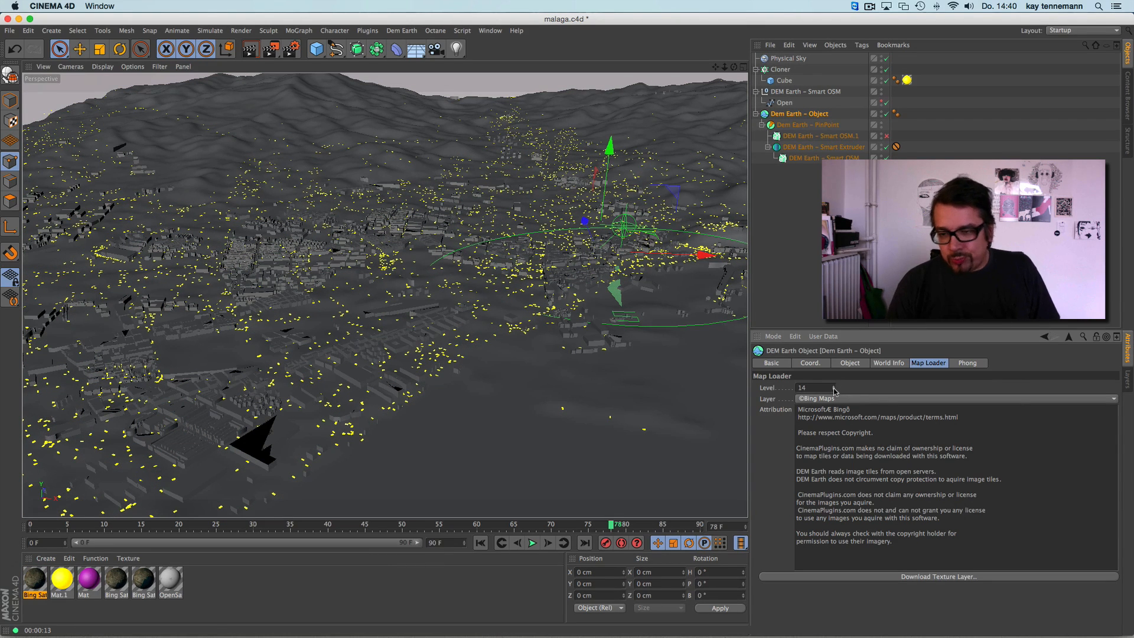
click(890, 576)
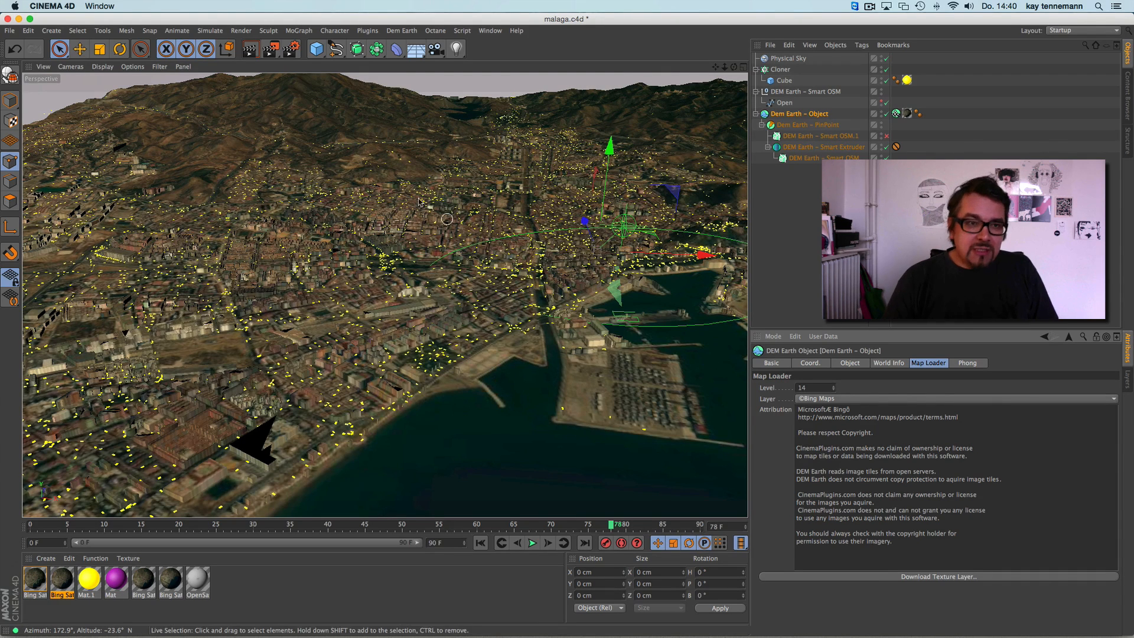
click(251, 52)
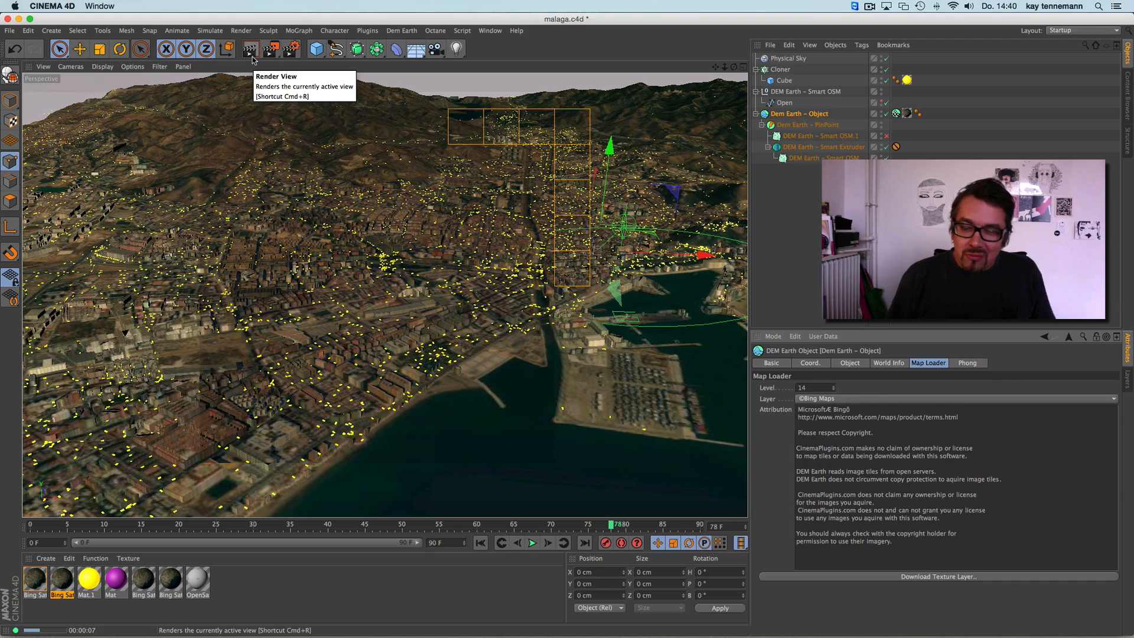
Examine the Dem Earth object's boundary and detail information and its list of available map layers.
click(794, 114)
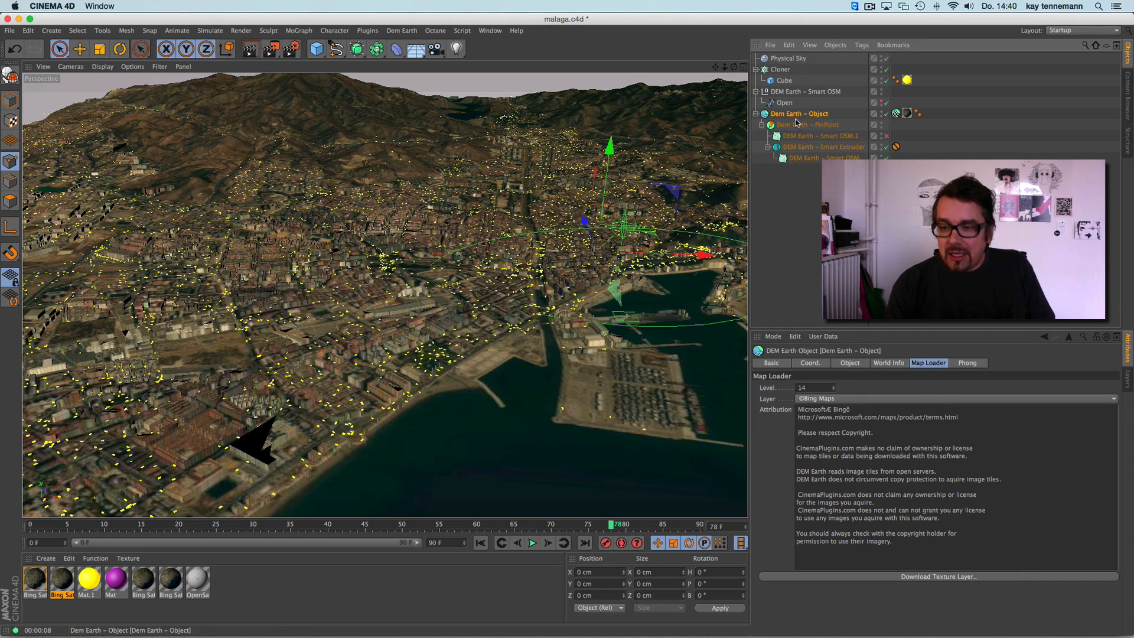
click(850, 362)
click(890, 362)
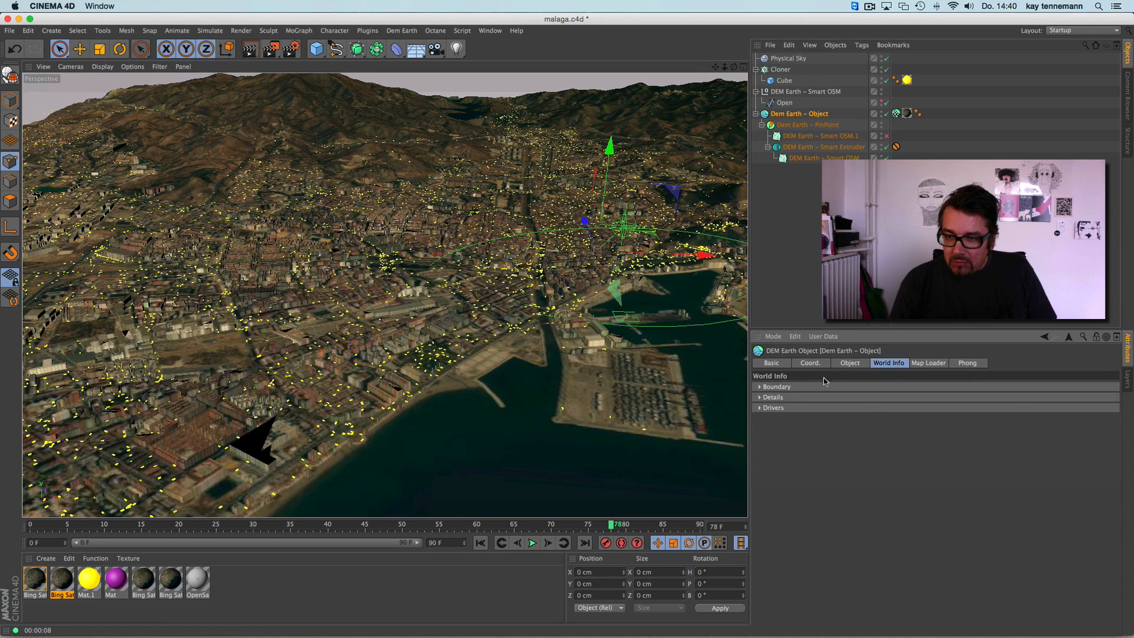
click(760, 386)
click(759, 457)
click(761, 446)
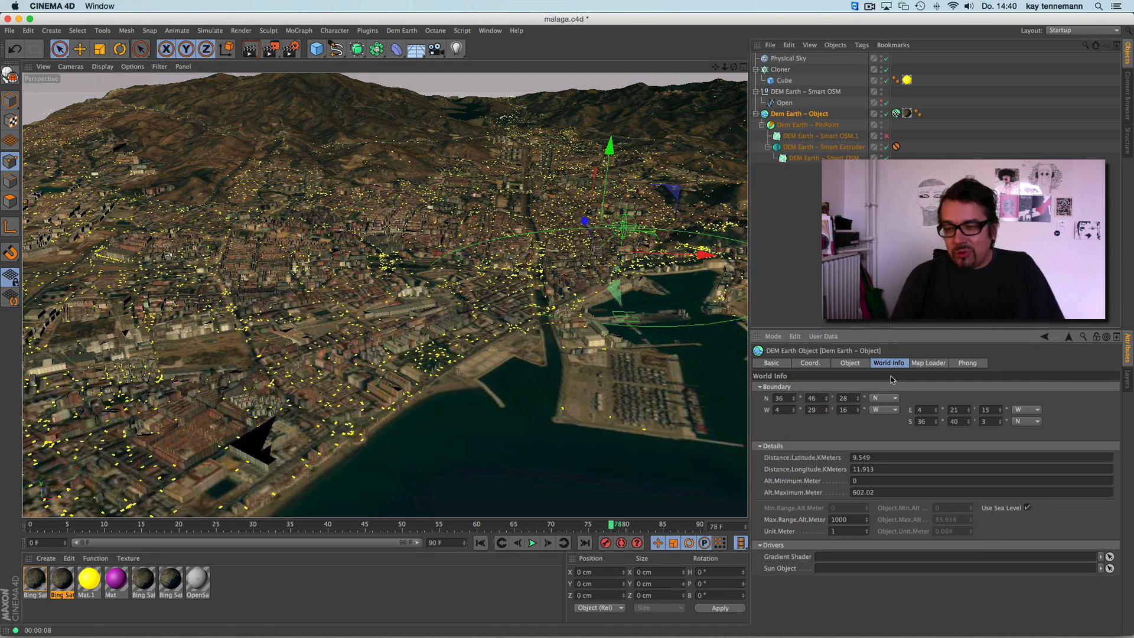
click(929, 363)
click(831, 399)
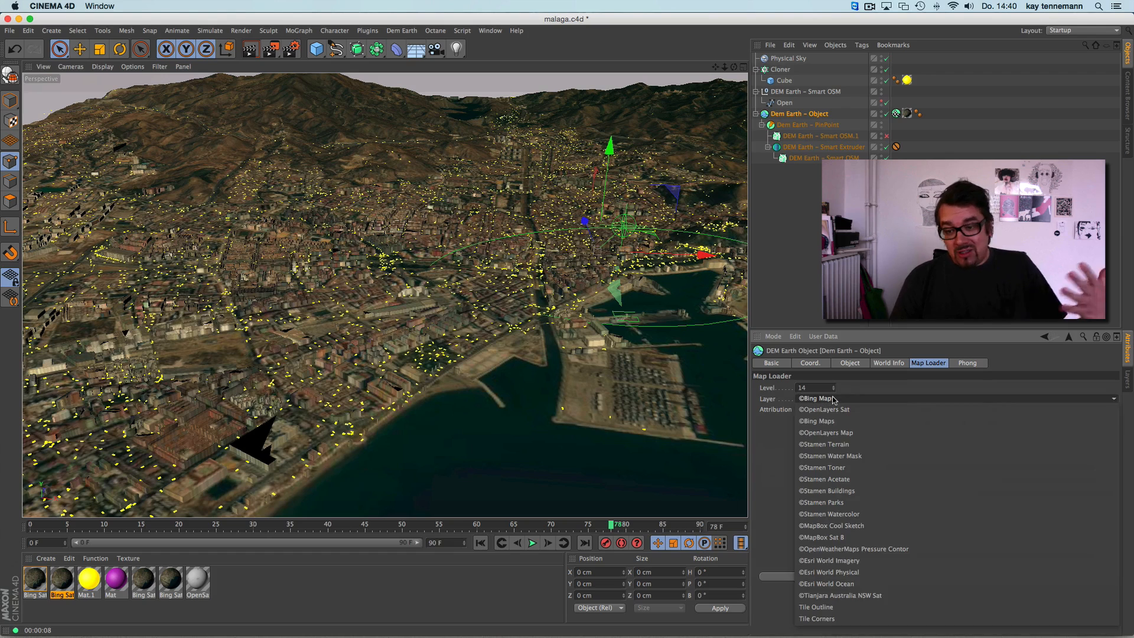
click(898, 477)
Increase the Dem Earth object's Size to 1376 cm and lower its Area Zoom to 5.71.
click(851, 362)
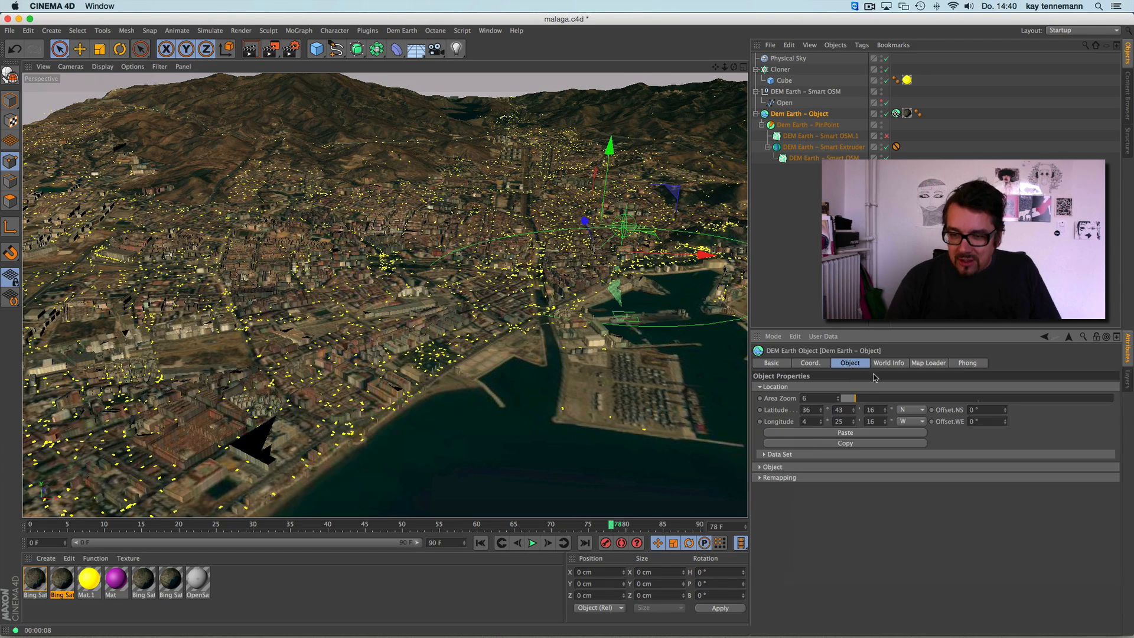
click(762, 478)
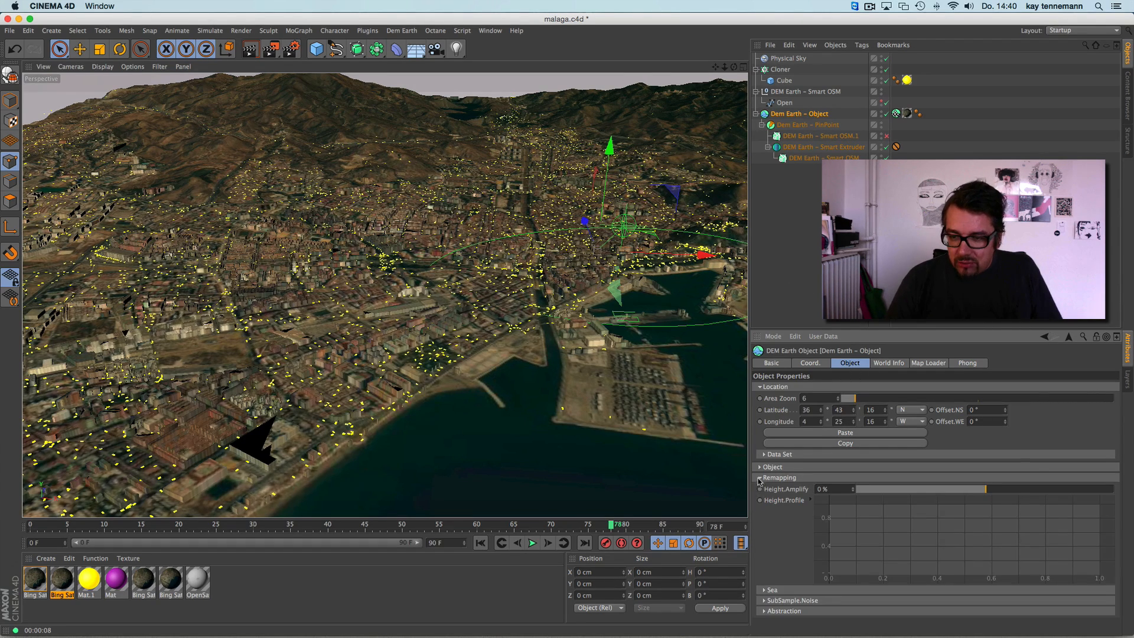
click(760, 478)
click(760, 479)
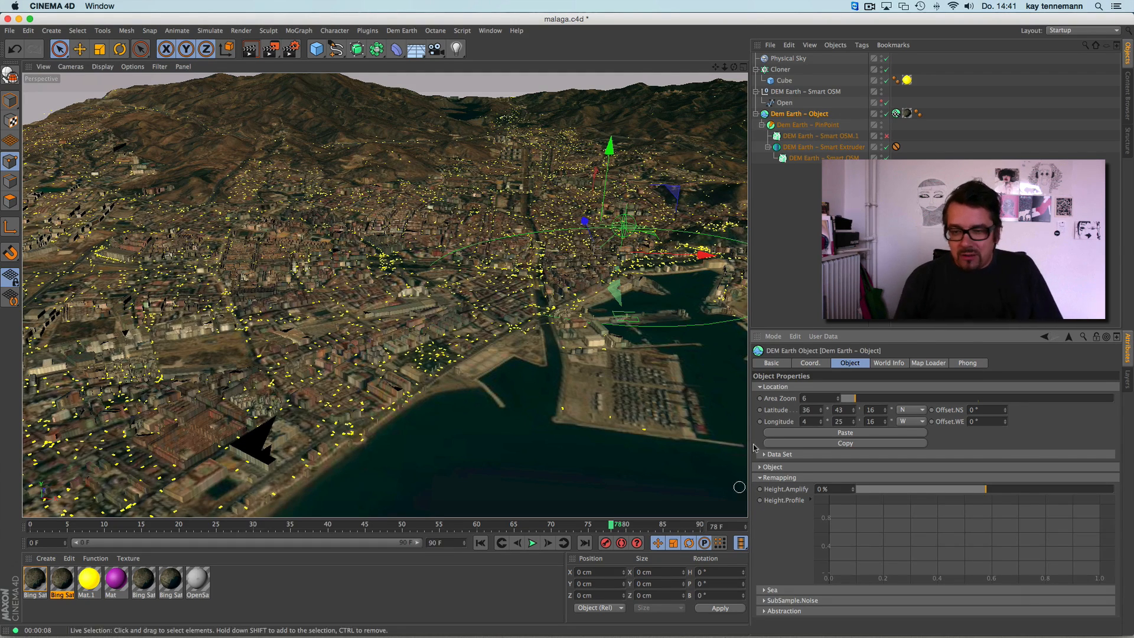
click(761, 479)
click(763, 468)
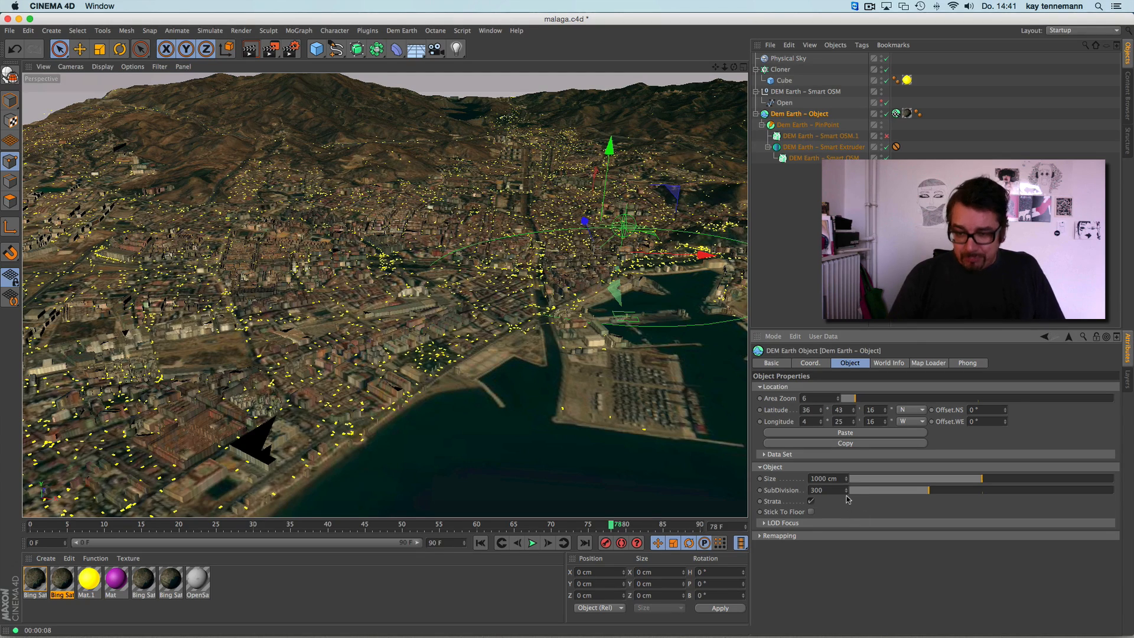
drag(979, 480, 1012, 481)
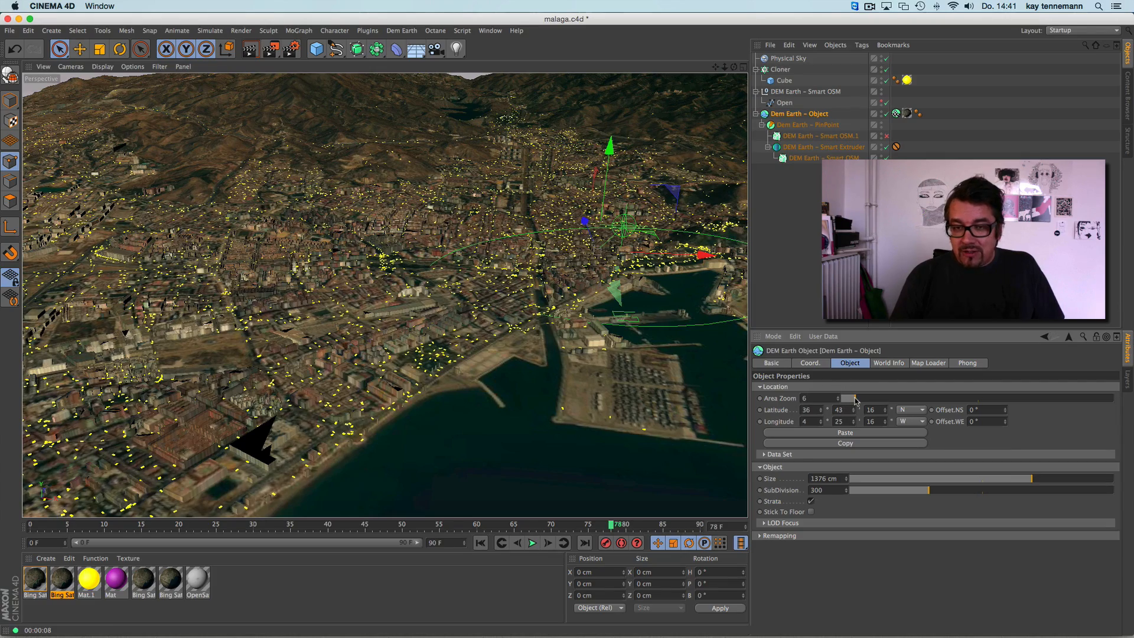
drag(856, 400, 856, 405)
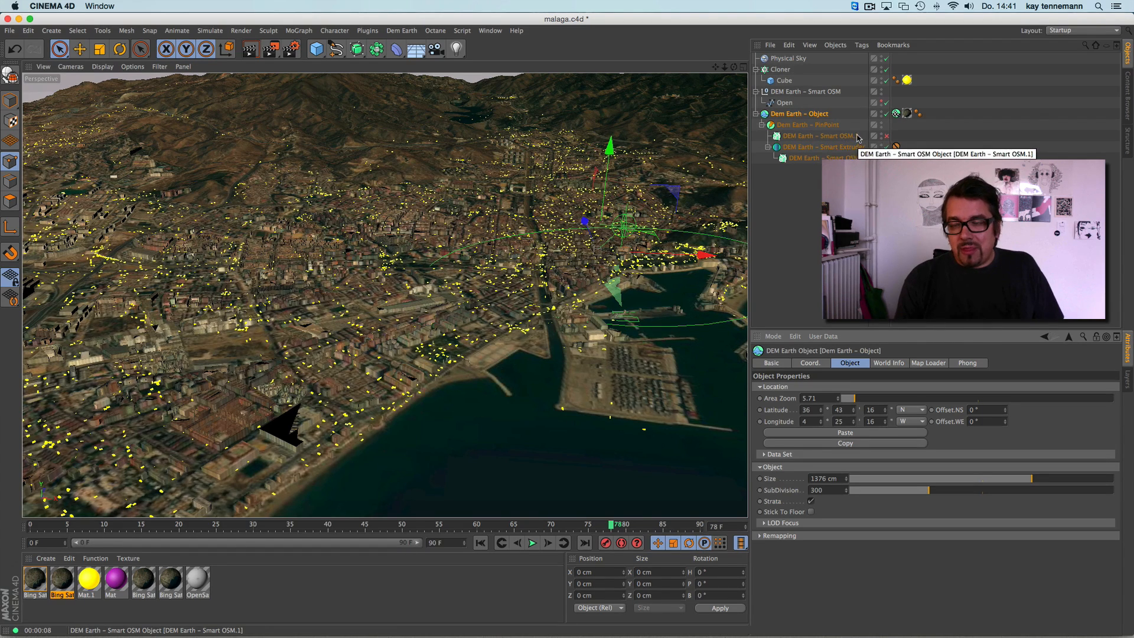
Disable the Open spline, the Cloner and the Physical Sky.
click(887, 103)
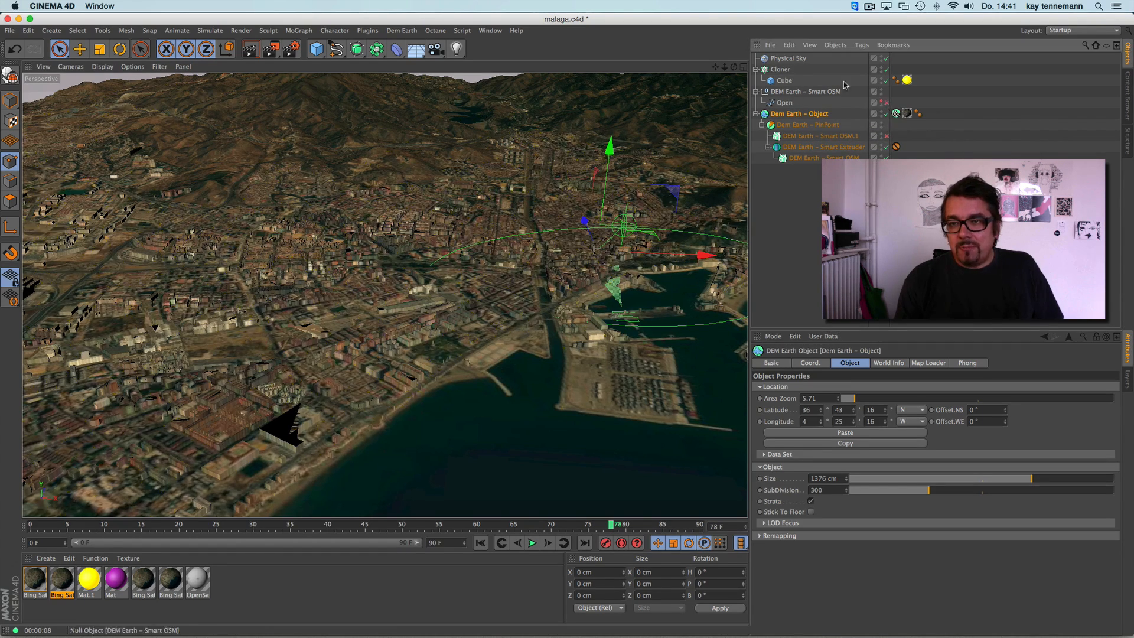
click(887, 69)
click(887, 59)
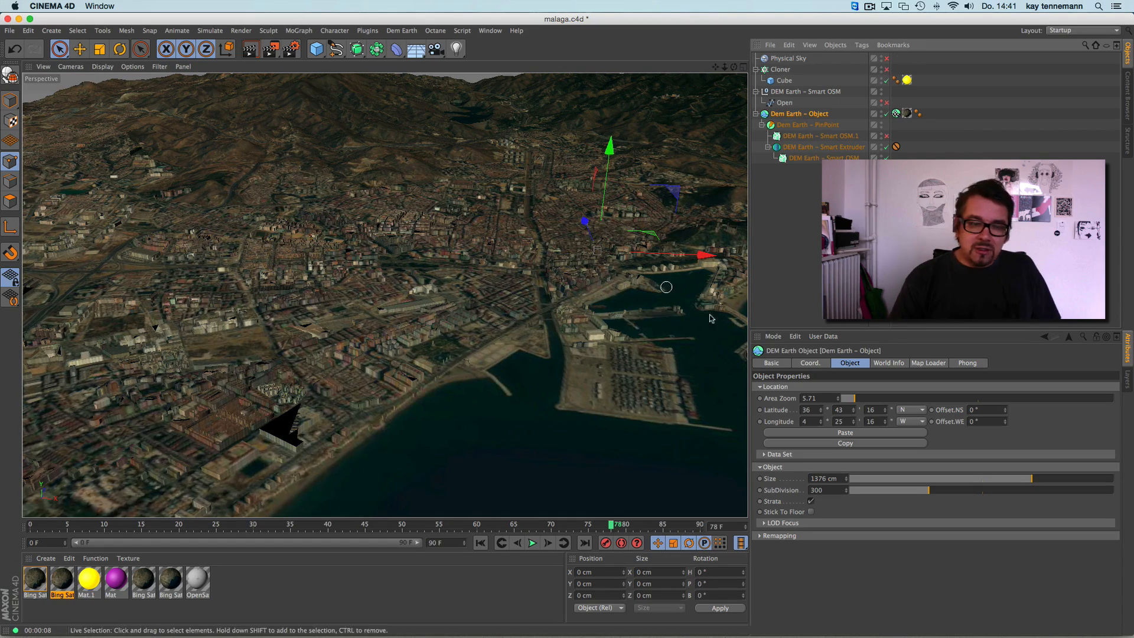
Try an Area Zoom of 12.92 on the Dem Earth object and bring it back down to 5.31.
mouse_move(855, 402)
mouse_down()
mouse_move(906, 398)
mouse_move(874, 398)
mouse_up()
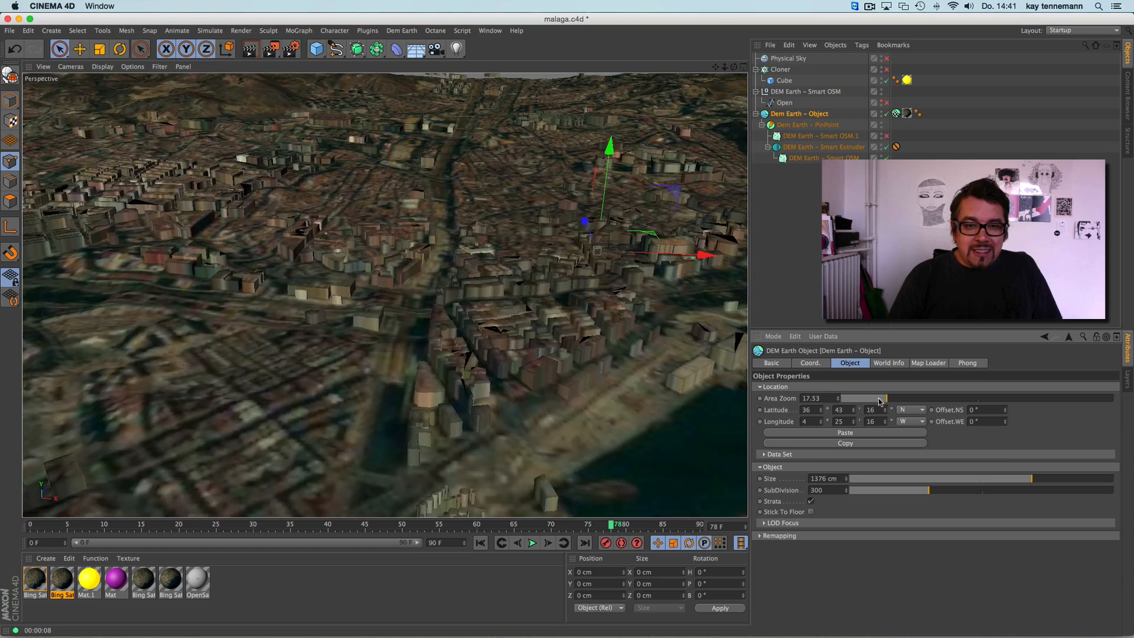
click(819, 124)
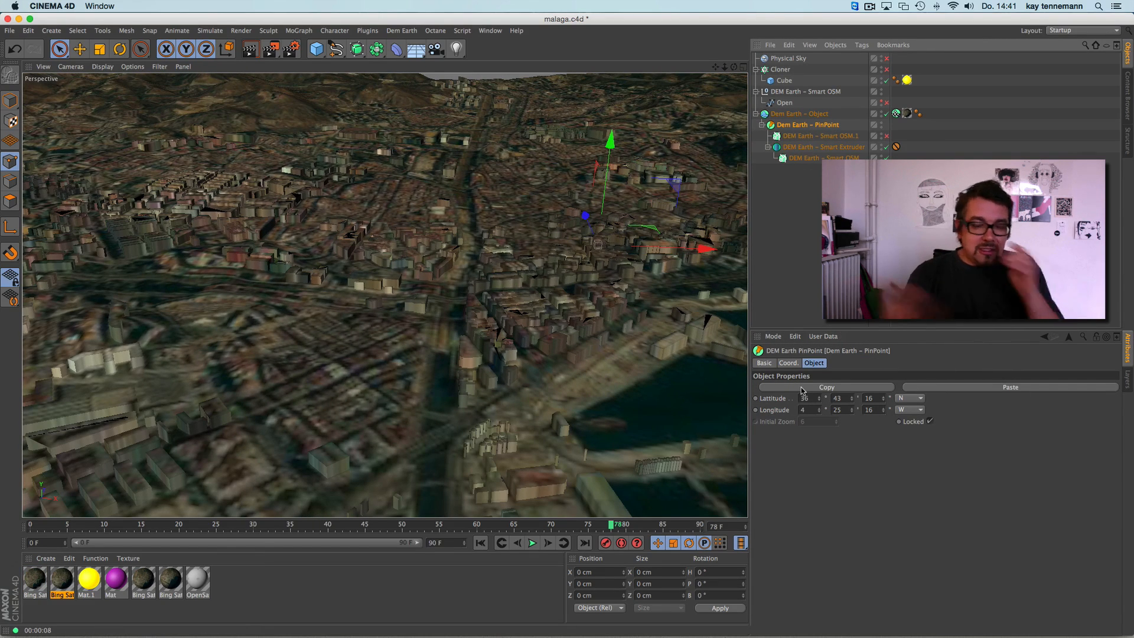
drag(725, 68, 624, 69)
click(794, 114)
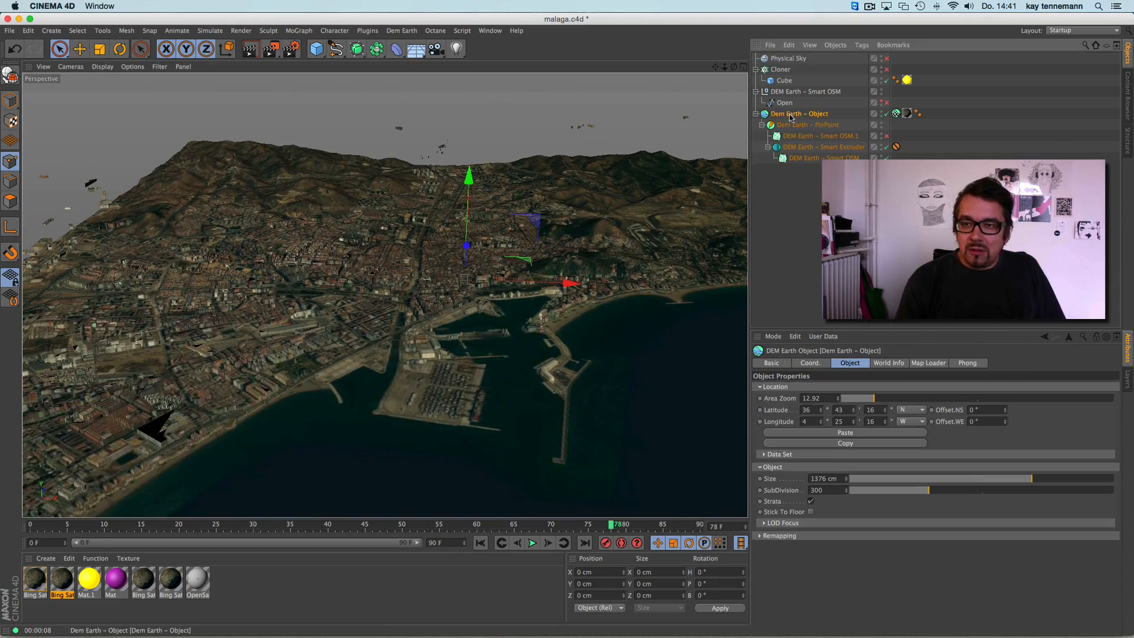
mouse_move(873, 400)
mouse_down()
mouse_move(859, 401)
mouse_move(882, 403)
mouse_move(855, 402)
mouse_up()
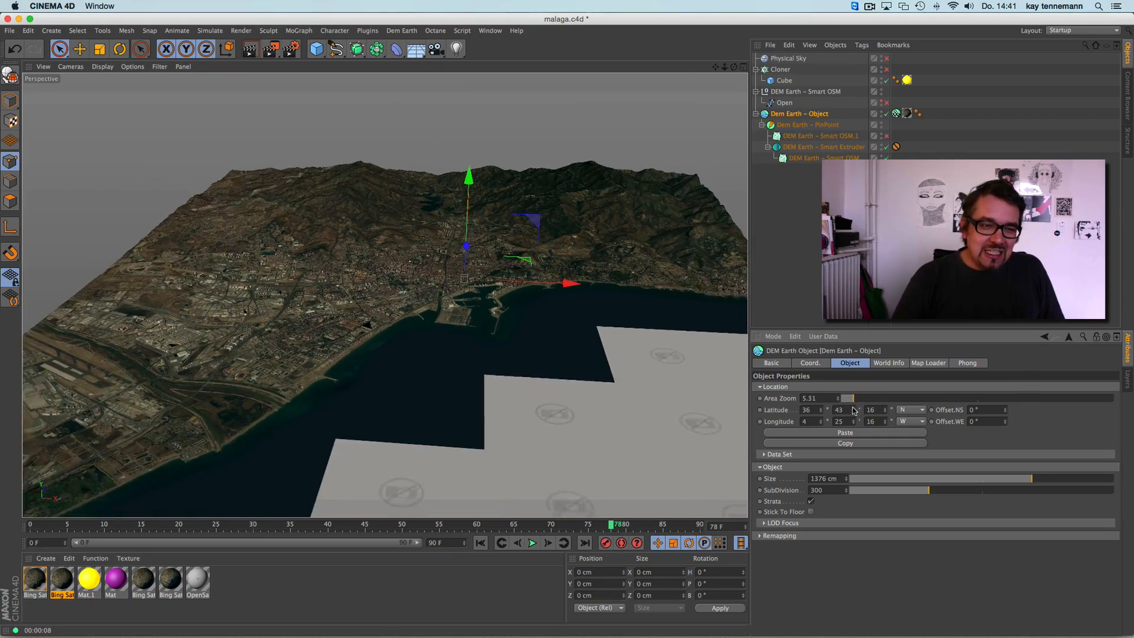
alt+right_drag(147, 365, 501, 334)
alt+drag(496, 329, 558, 321)
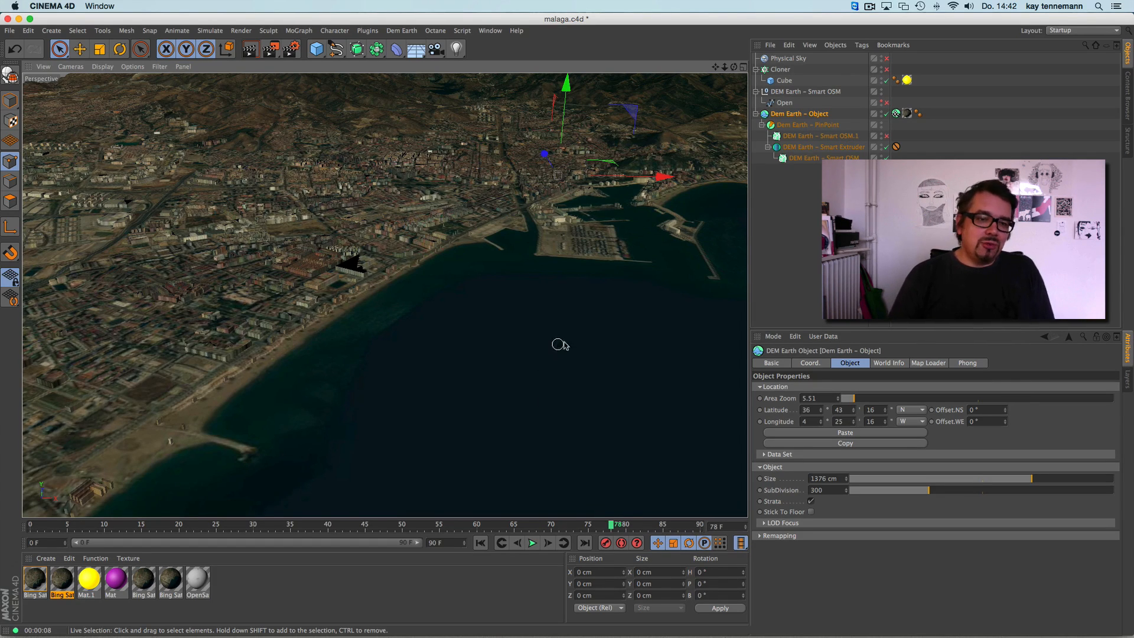
alt+drag(560, 344, 583, 339)
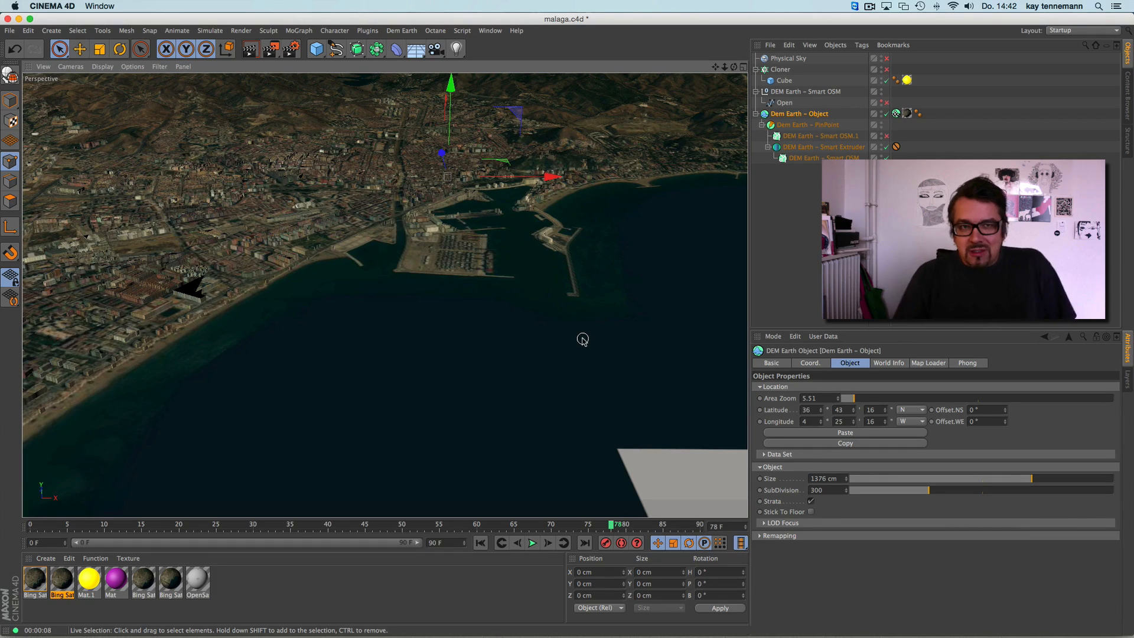
click(803, 224)
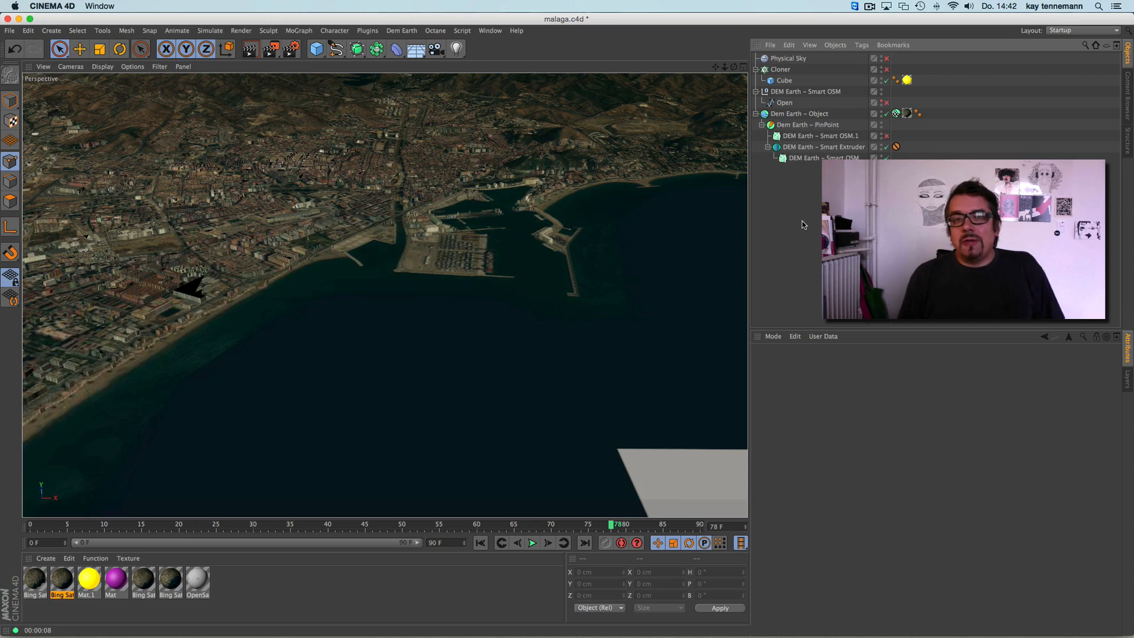
Switch to Safari and look through the DEM Earth 2 product page on cinemaplugins.com down to its demo videos.
mouse_move(148, 637)
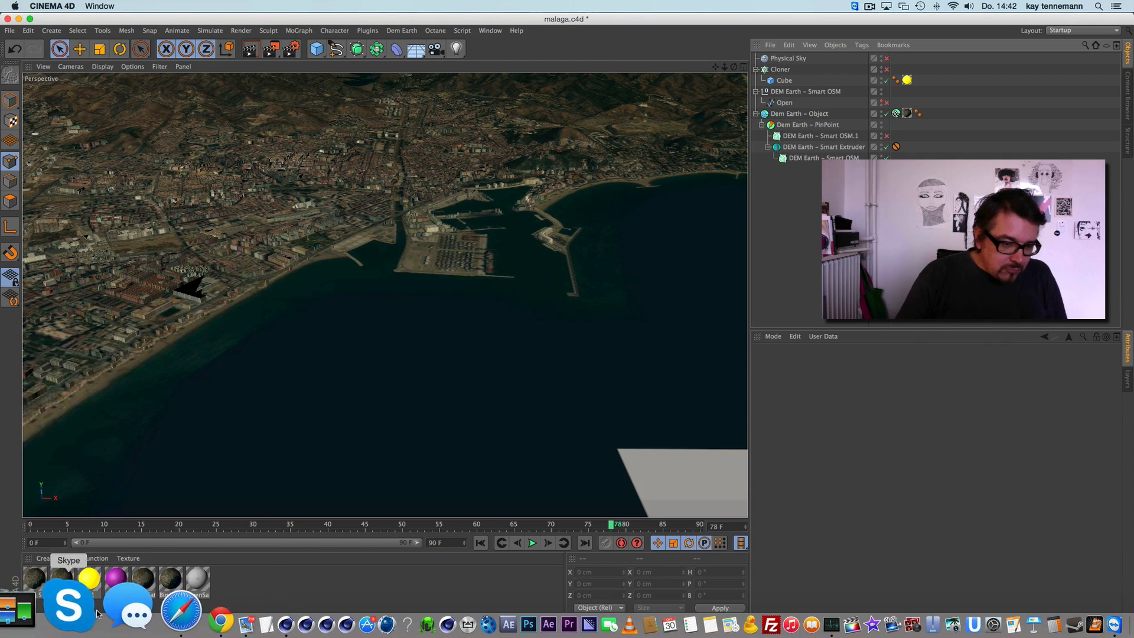
click(181, 613)
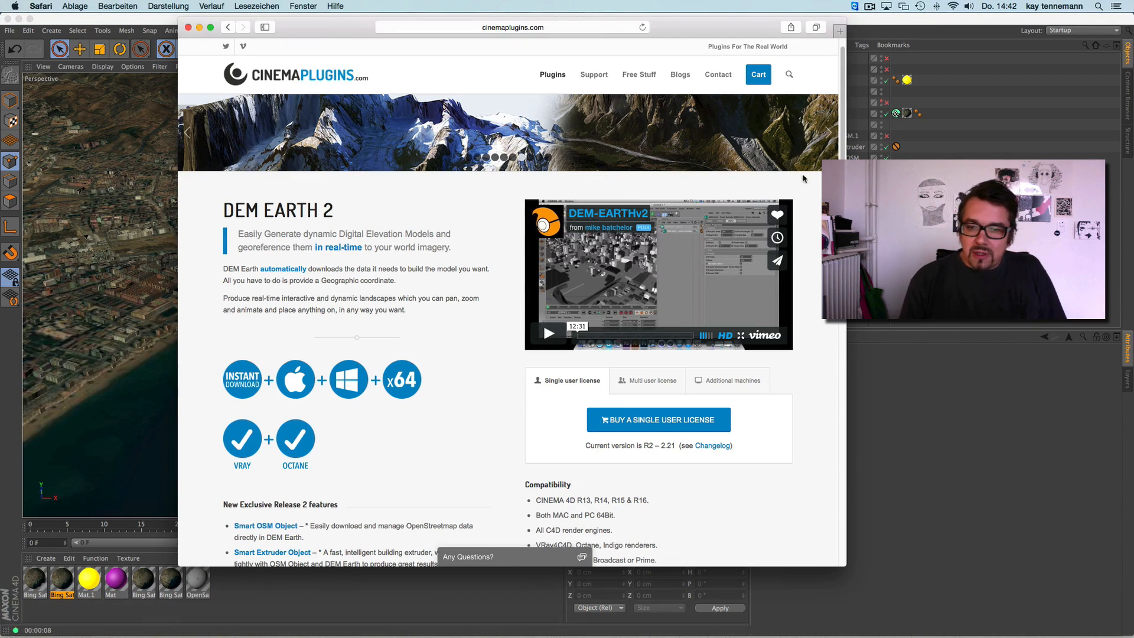
scroll(842, 134, down, 2)
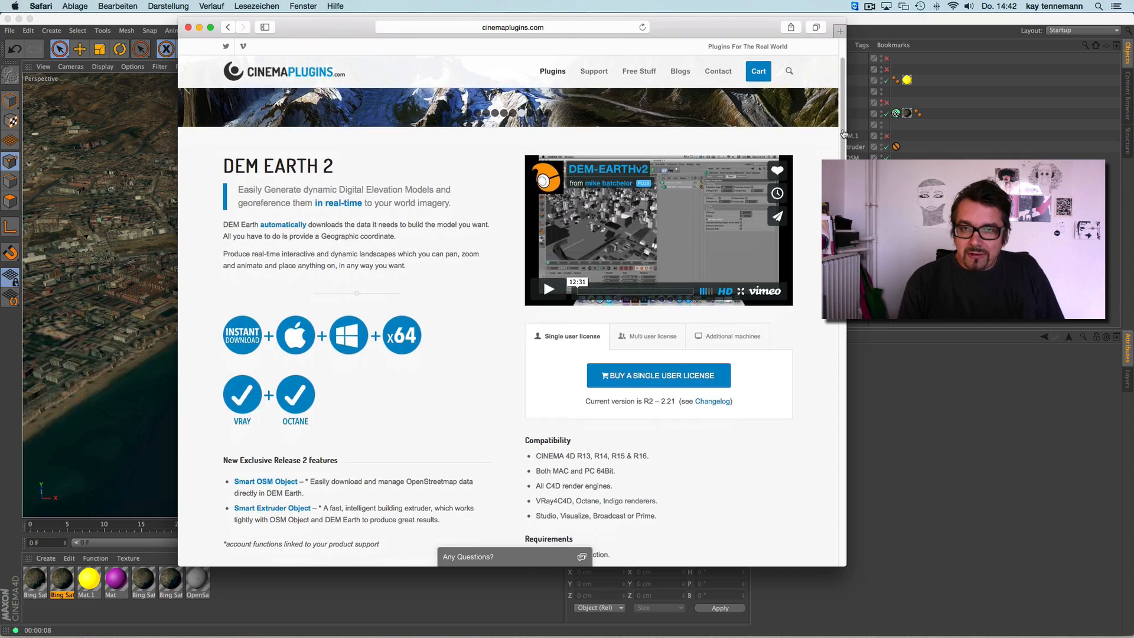
scroll(844, 134, down, 5)
scroll(809, 270, down, 8)
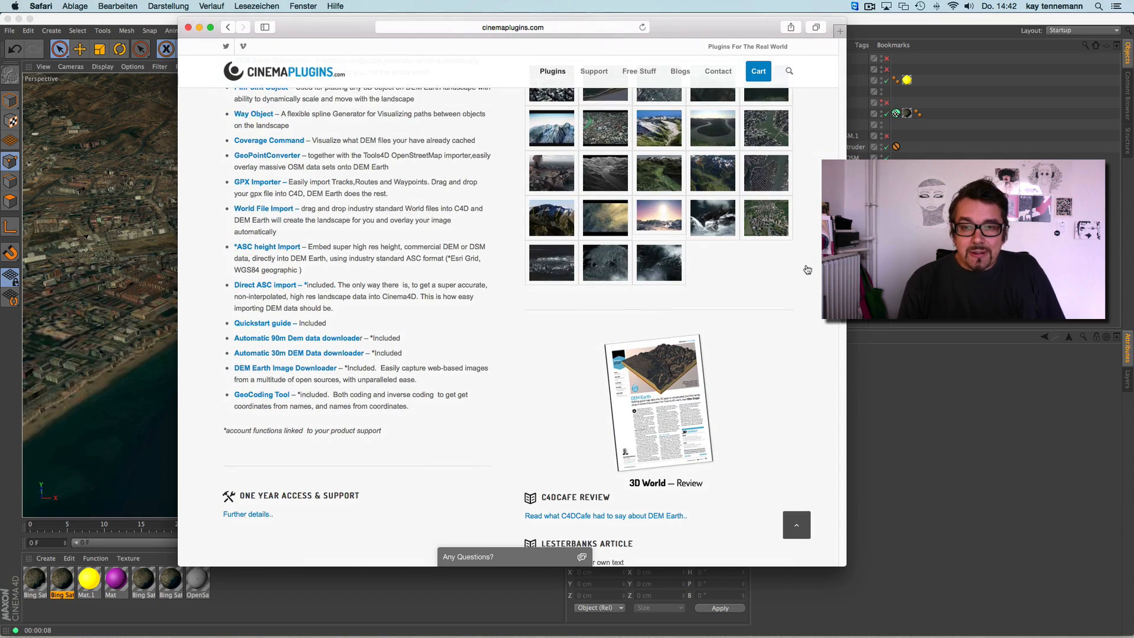
scroll(809, 271, down, 15)
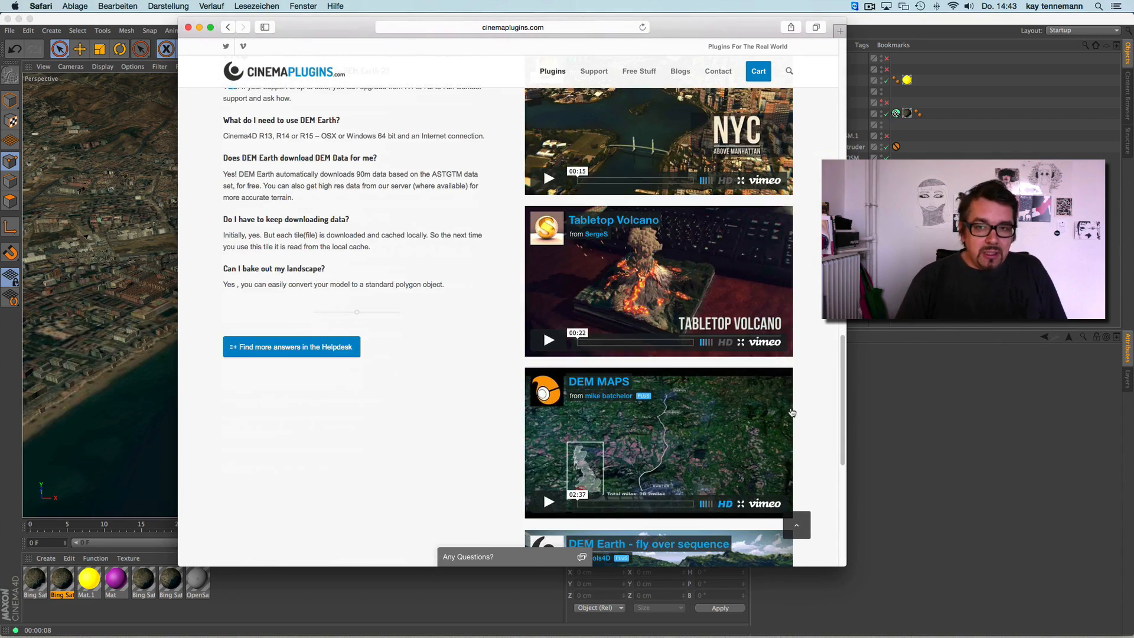
scroll(779, 487, down, 3)
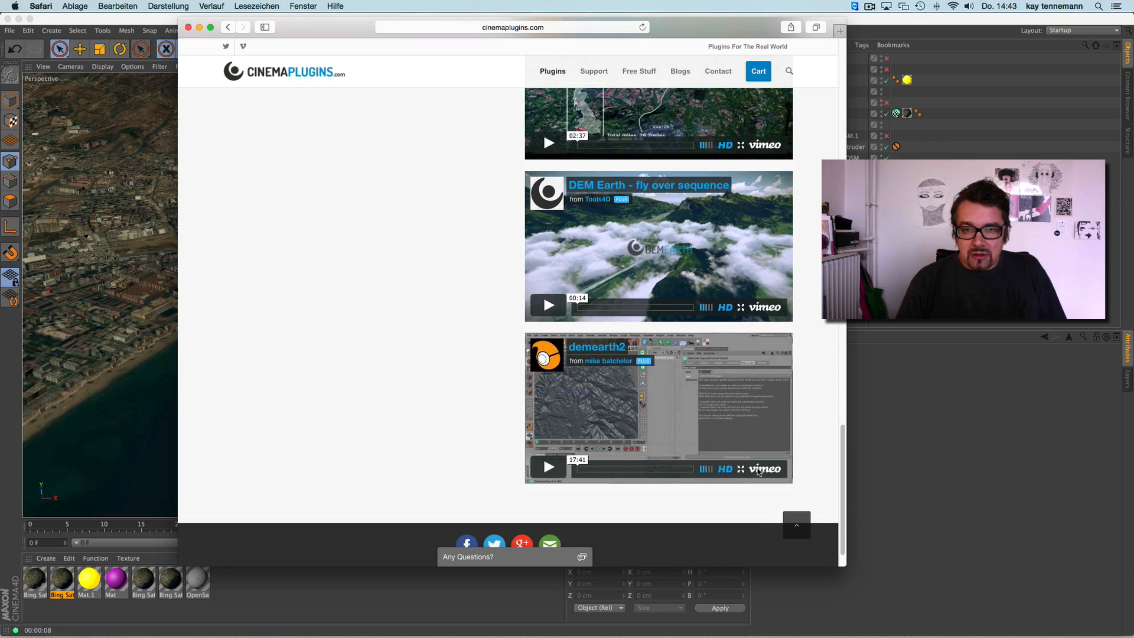
Preview the "DEM Earth - fly over sequence" video, skipping ahead in it, and return to the start of the page.
click(548, 306)
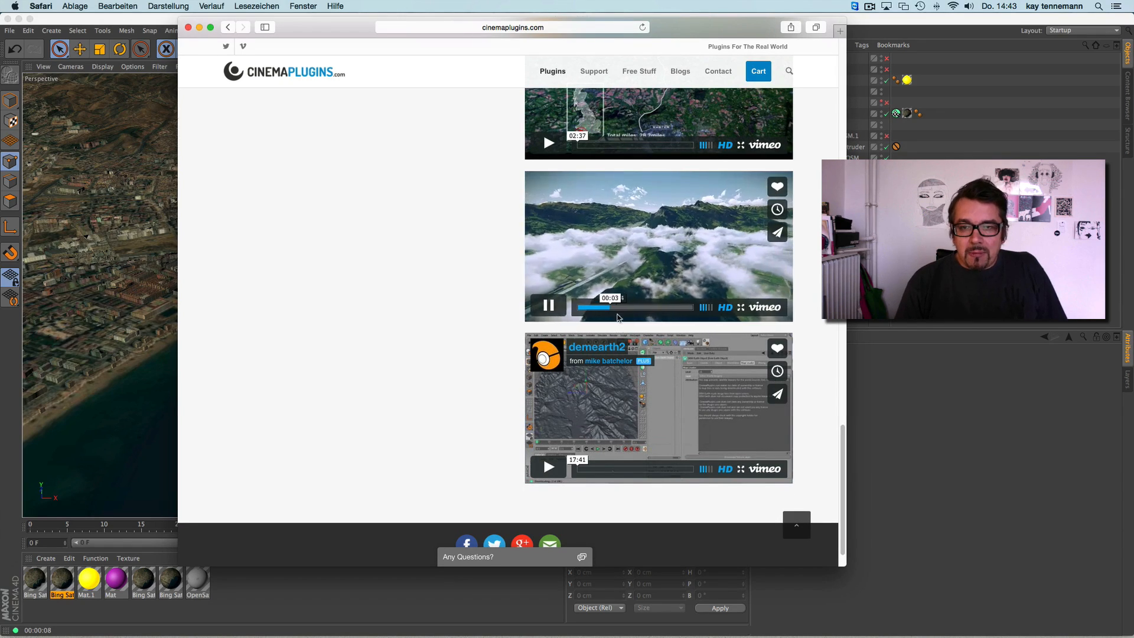
click(641, 308)
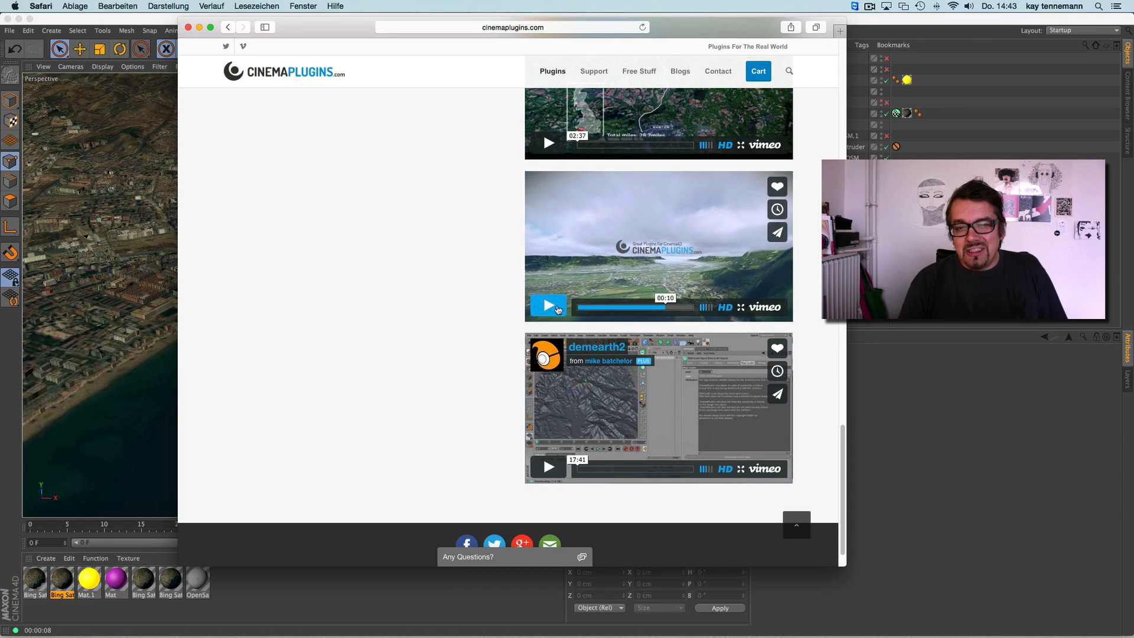
scroll(845, 482, up, 15)
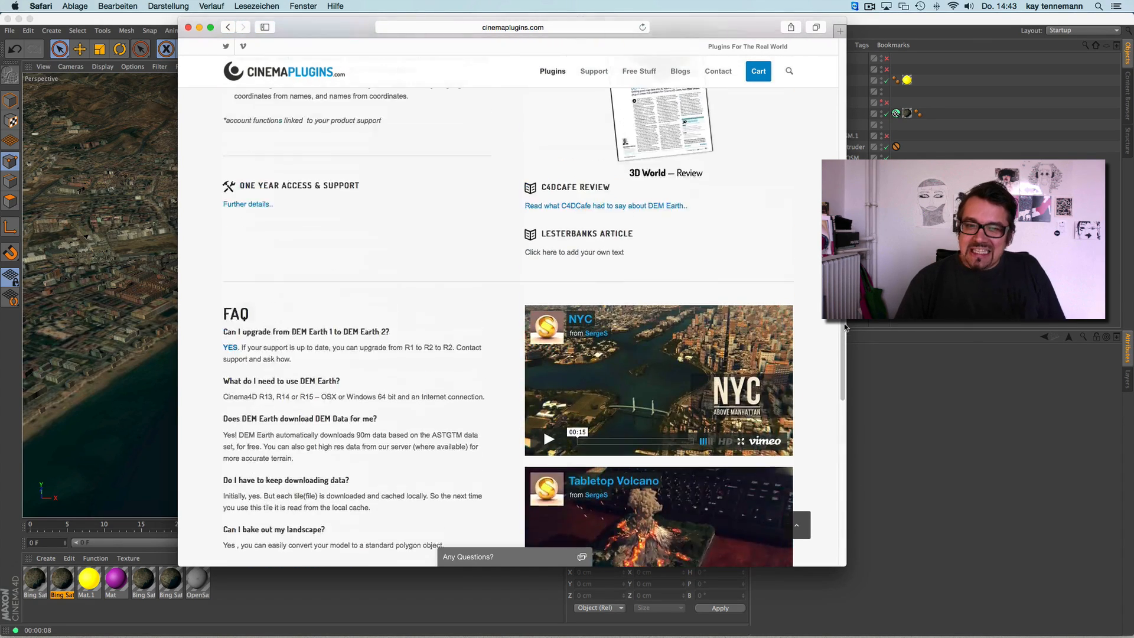
scroll(845, 483, up, 15)
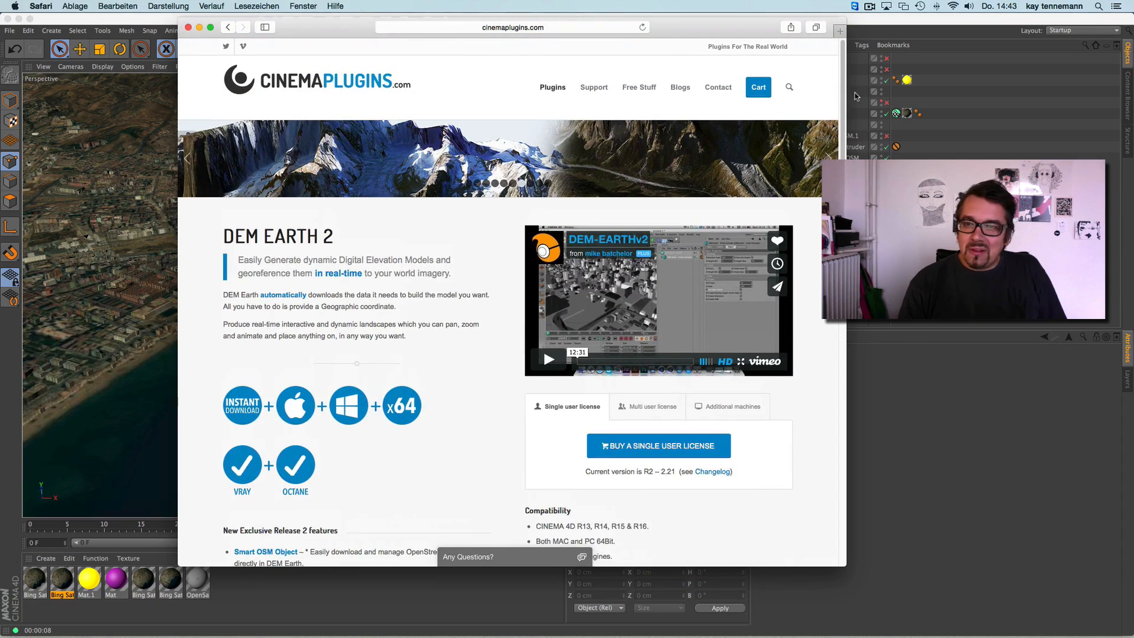
Review the plugin's feature list, gallery and requirements on the product page, and minimize the browser window.
scroll(766, 254, down, 10)
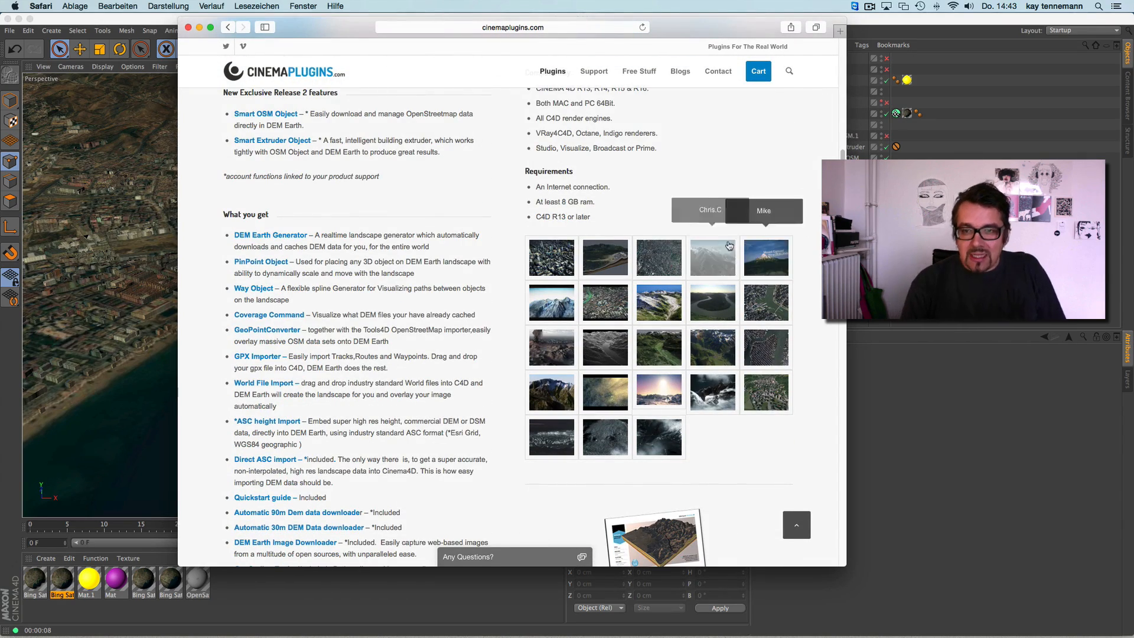
scroll(844, 151, up, 10)
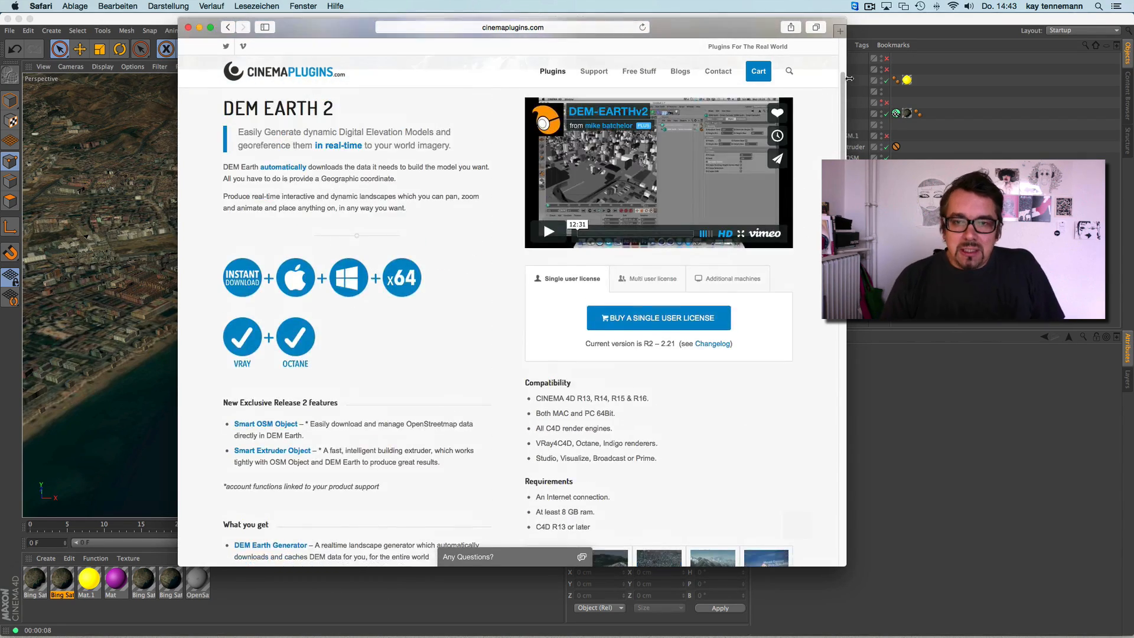
scroll(845, 84, up, 3)
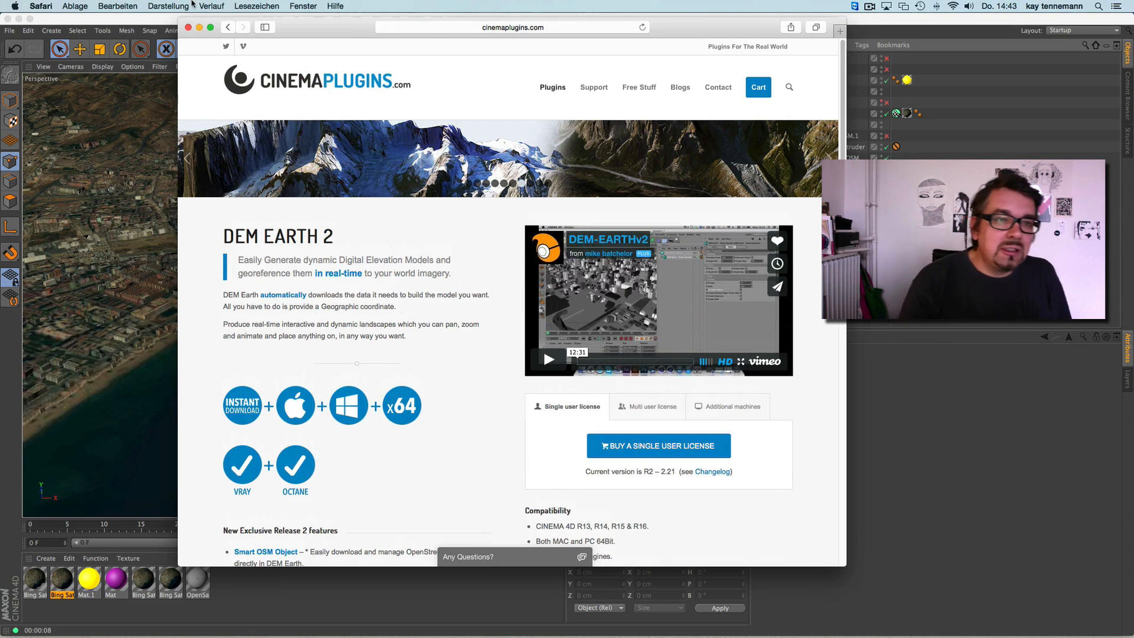
click(200, 27)
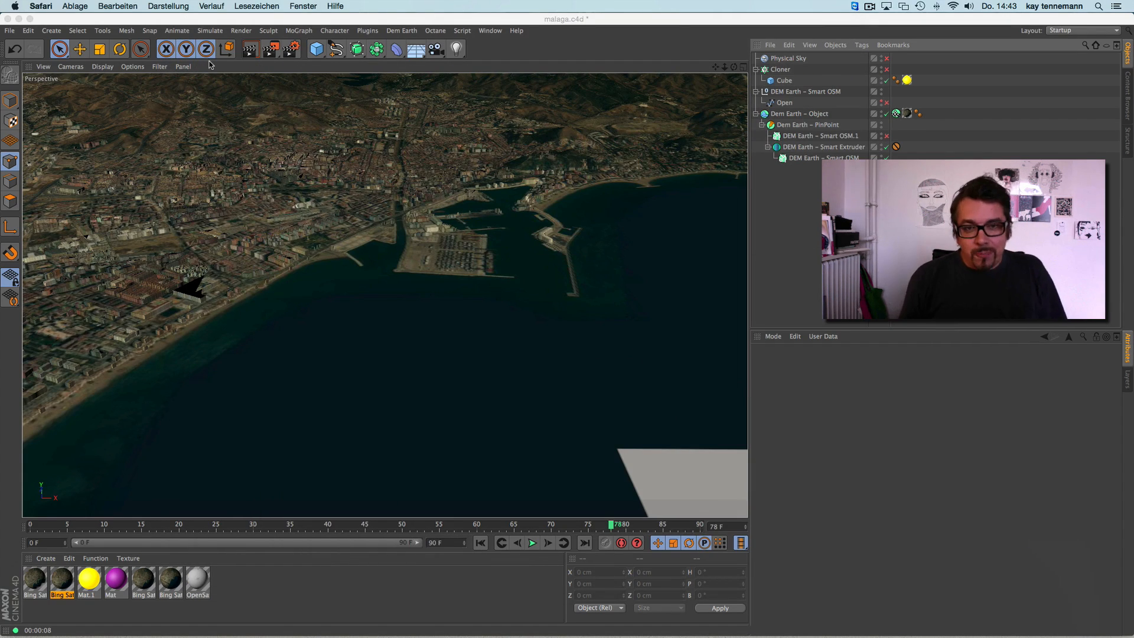
alt+drag(502, 361, 541, 400)
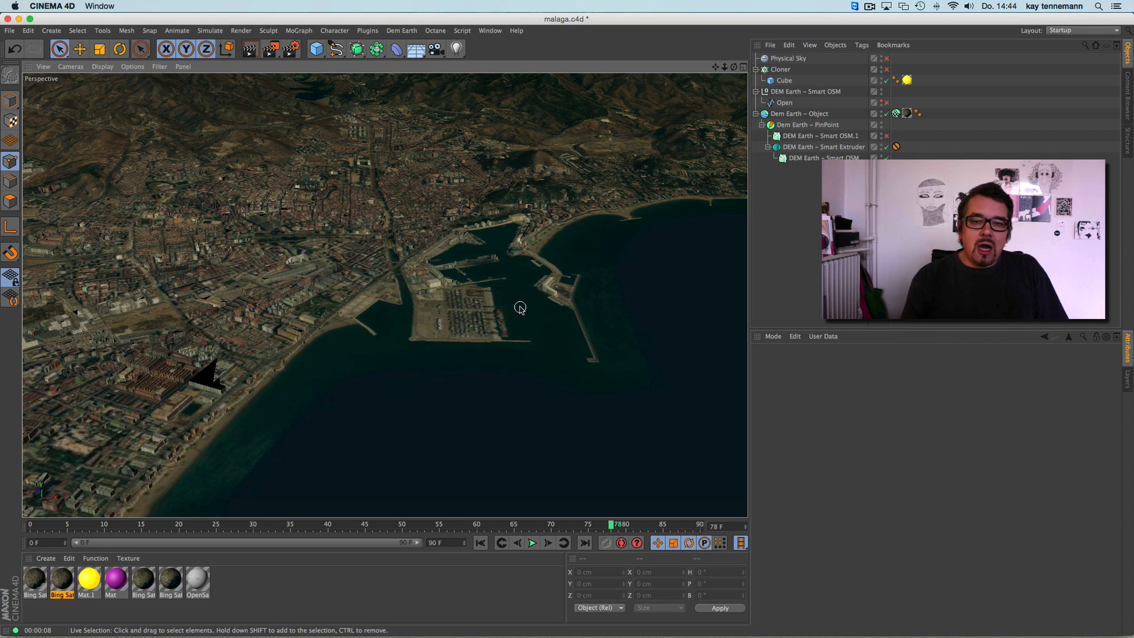
mouse_move(519, 309)
alt+mouse_down()
mouse_move(534, 296)
mouse_move(521, 306)
alt+mouse_up()
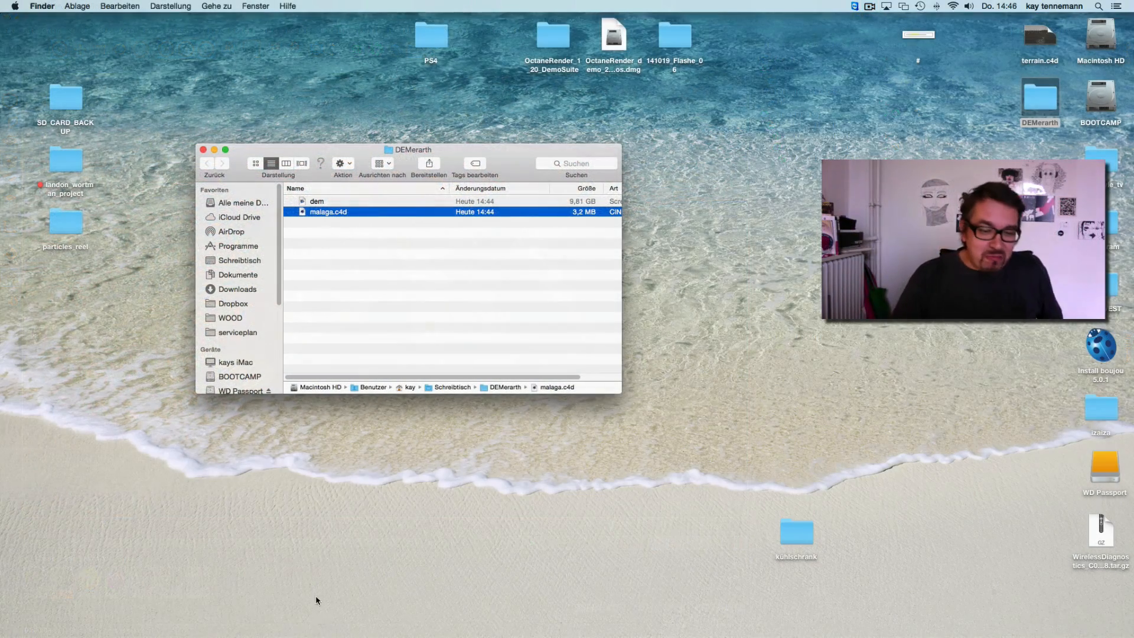
mouse_move(288, 633)
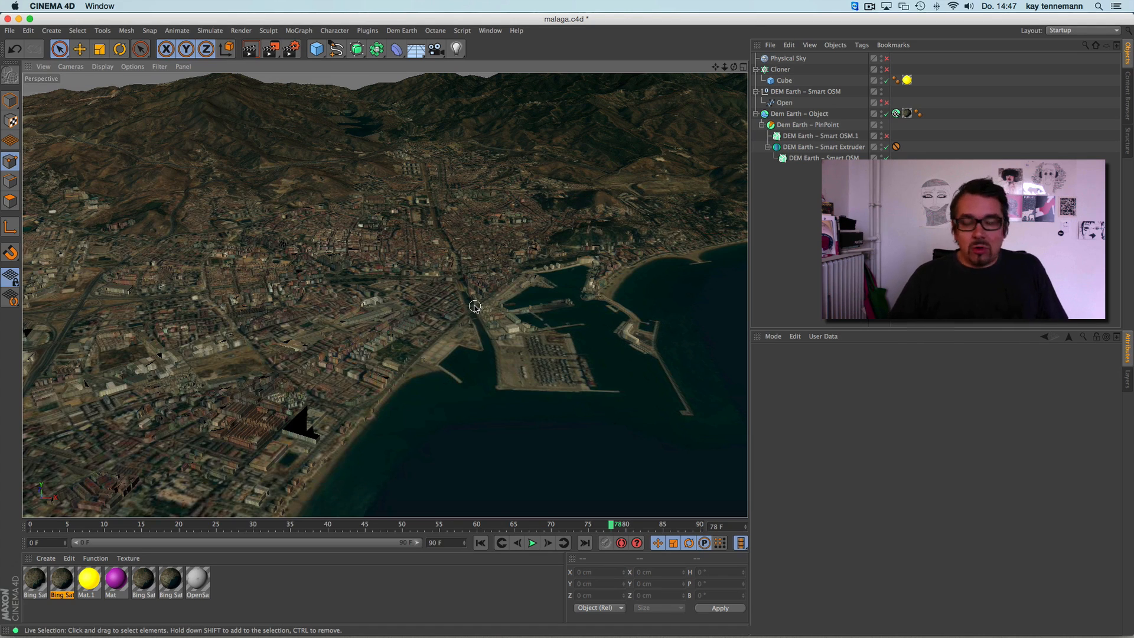
Make the building Smart OSM object and its parent Smart Extruder editable.
click(818, 151)
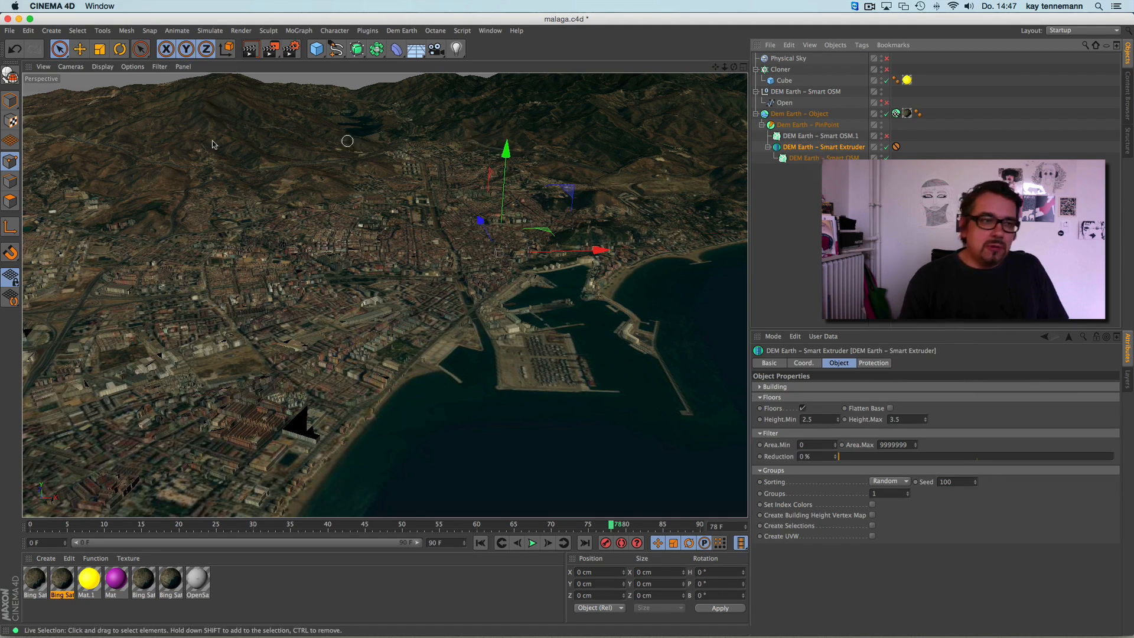
click(809, 158)
click(809, 148)
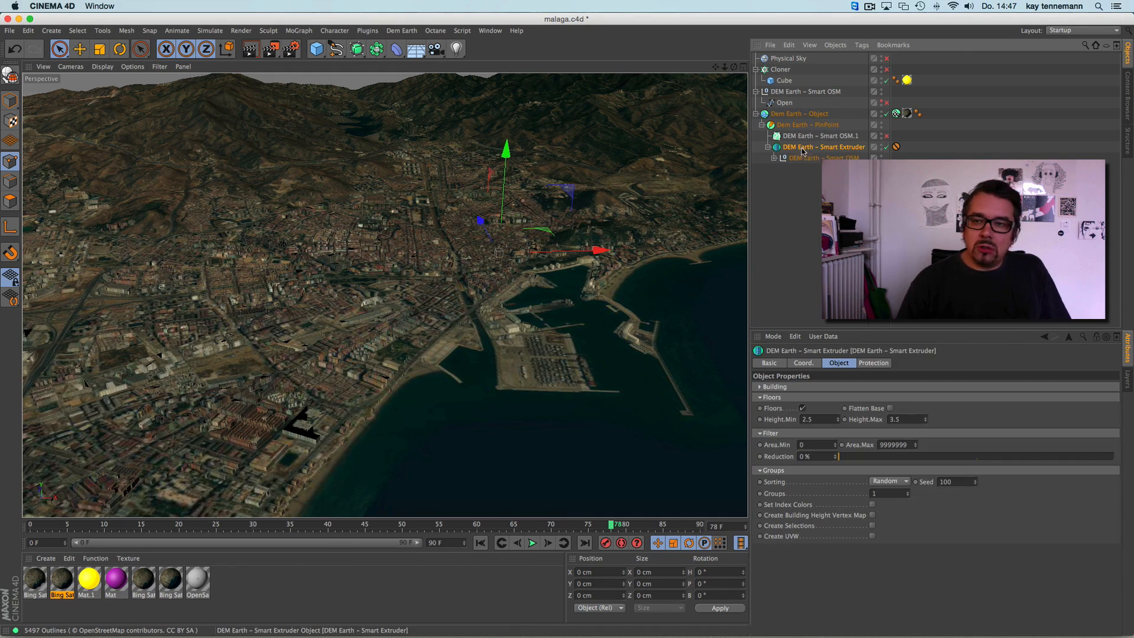
click(10, 75)
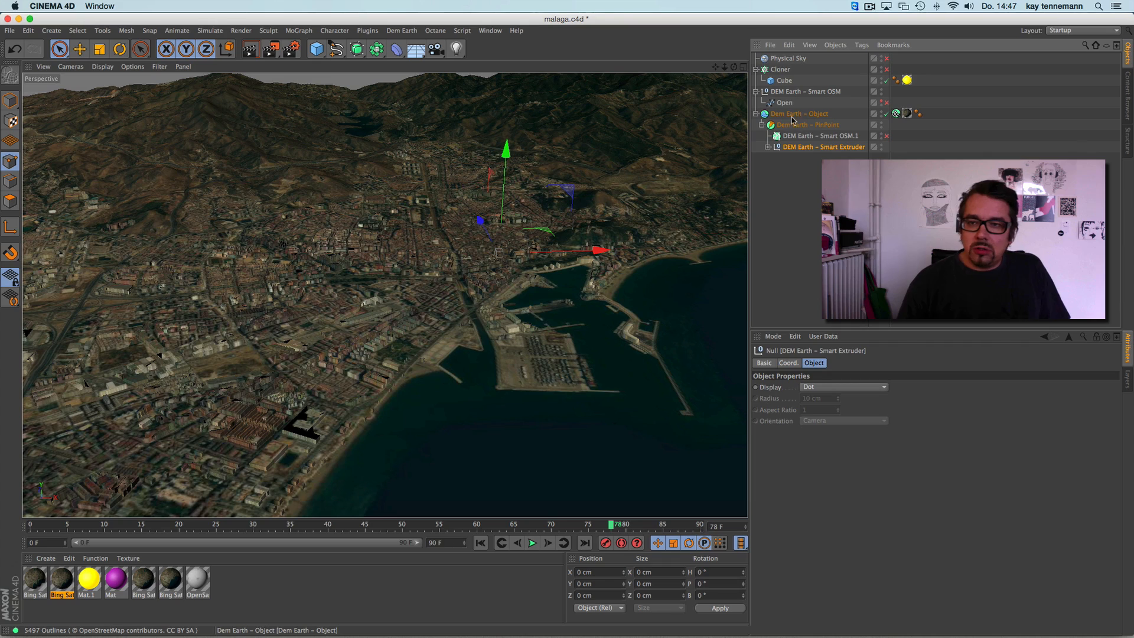
Make the Dem Earth object editable as a polygon mesh and expand its hierarchy.
click(455, 255)
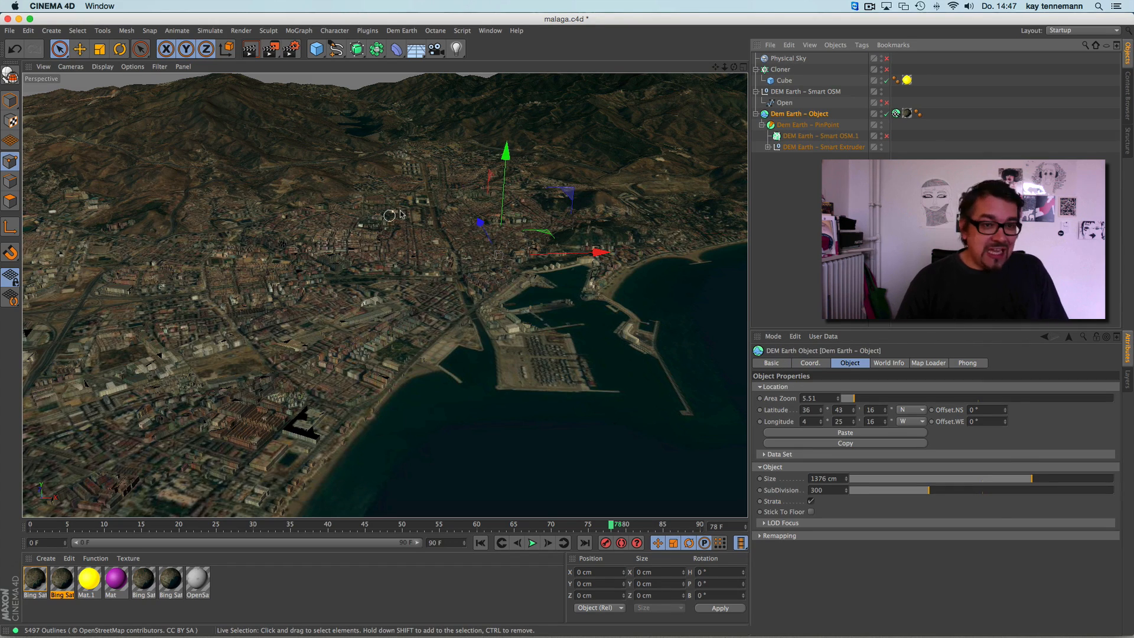
click(10, 75)
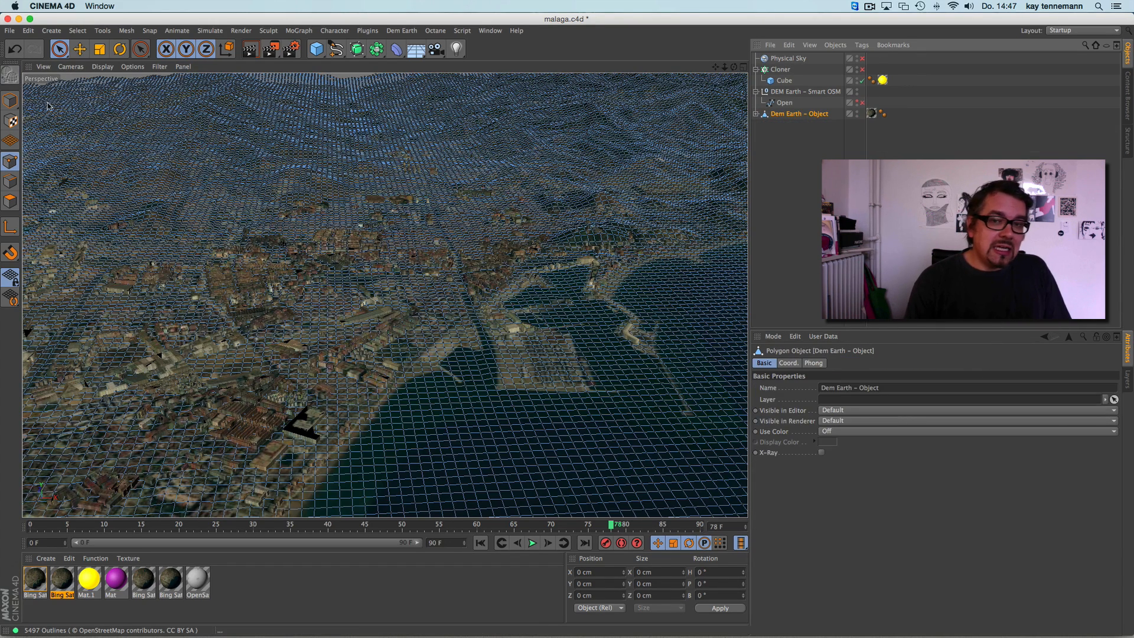
click(756, 114)
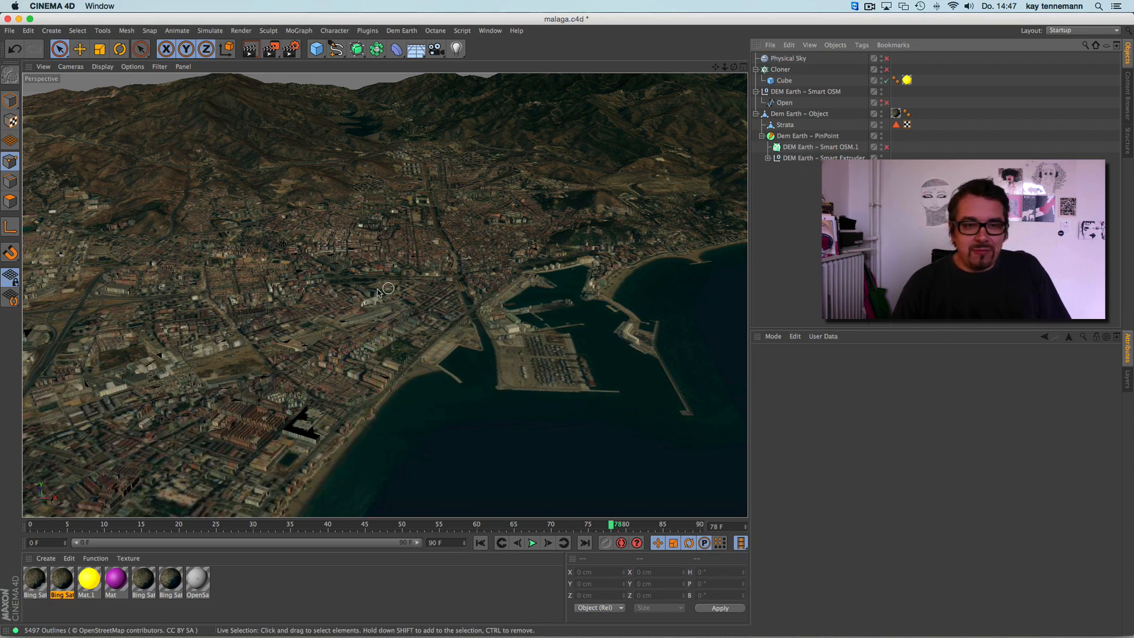
Set the viewport display to Gouraud Shading (Lines) for a close-up of the extruded buildings.
scroll(376, 274, up, 3)
scroll(376, 274, up, 6)
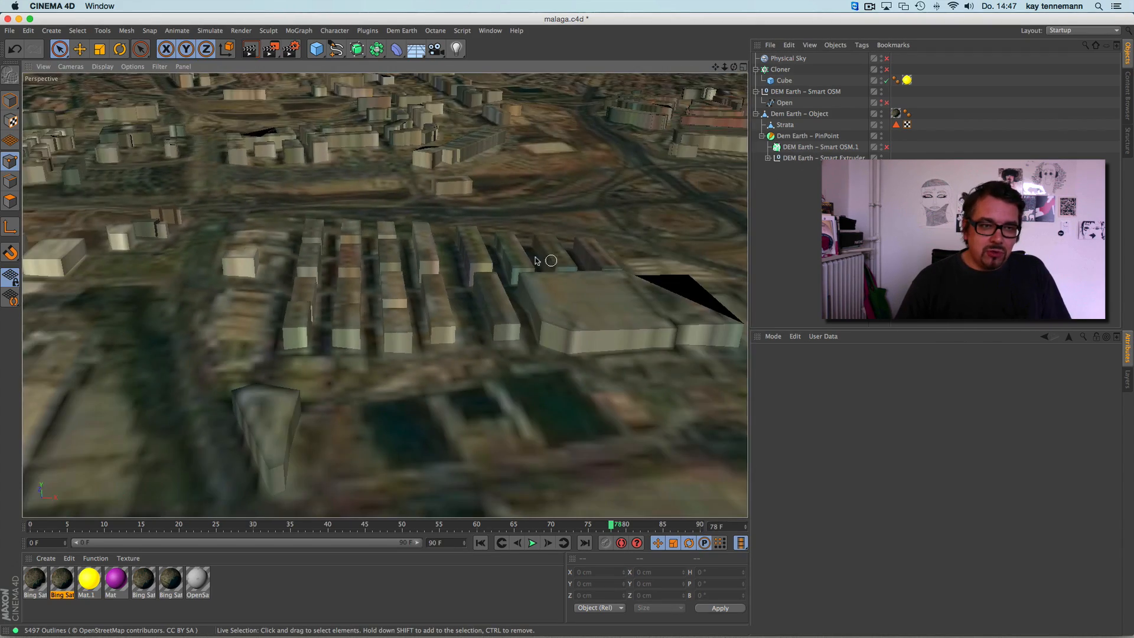
click(102, 67)
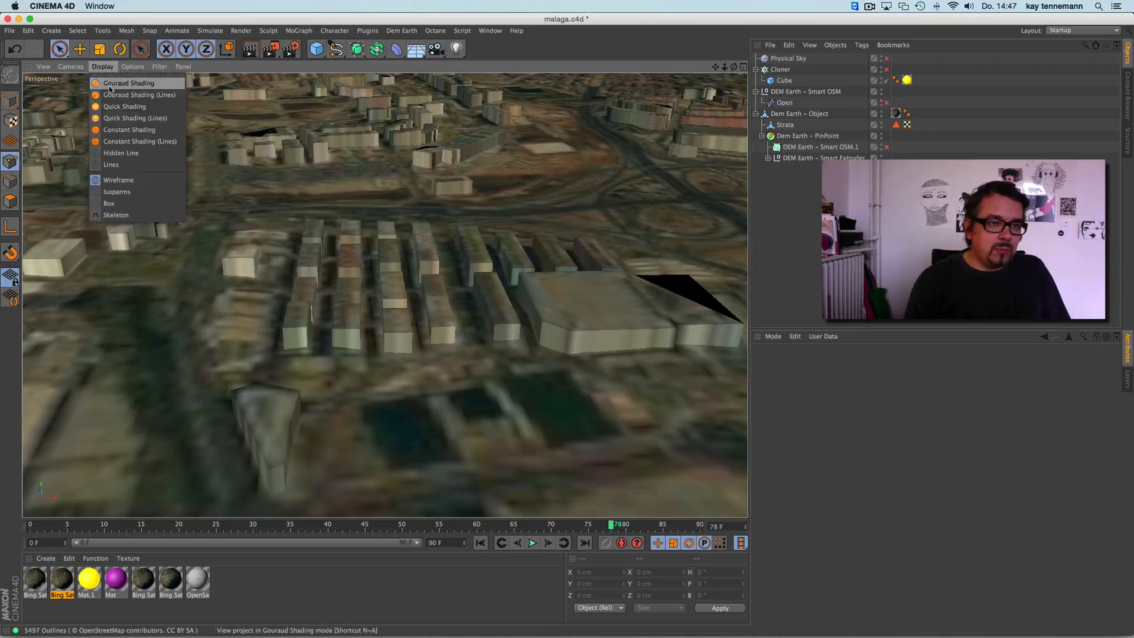
click(127, 95)
Examine the polygon lines of the converted buildings, terrain surface and outer terrain edge from several angles.
mouse_move(372, 301)
alt+mouse_down()
mouse_move(486, 226)
mouse_move(327, 317)
alt+mouse_up()
scroll(327, 318, down, 8)
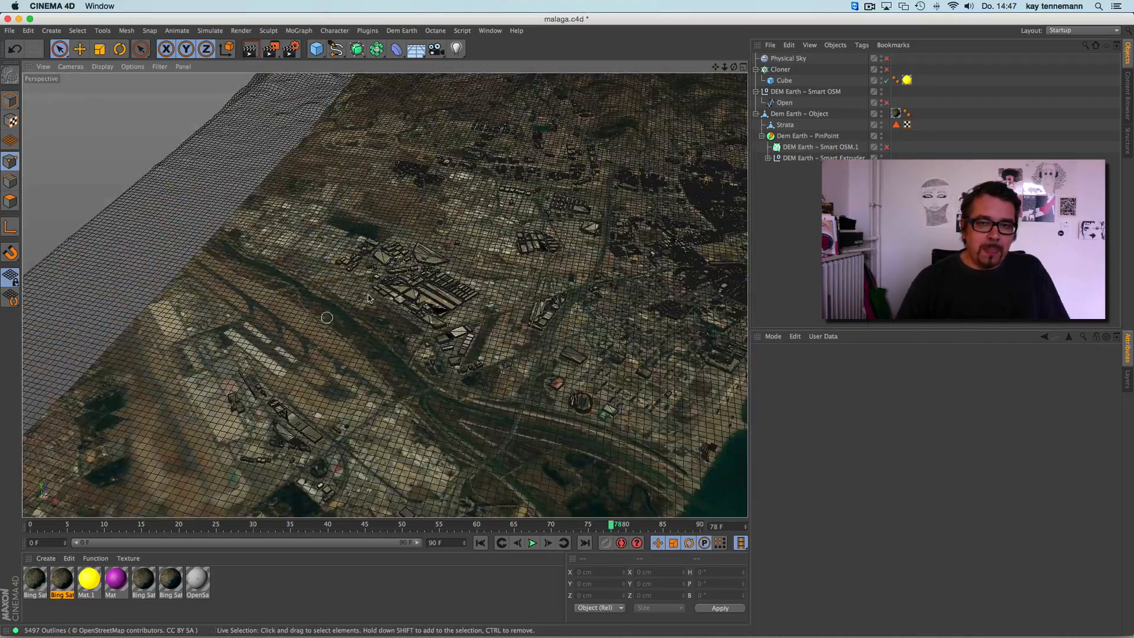
alt+middle_drag(617, 199, 385, 294)
alt+drag(569, 247, 553, 229)
scroll(464, 255, down, 8)
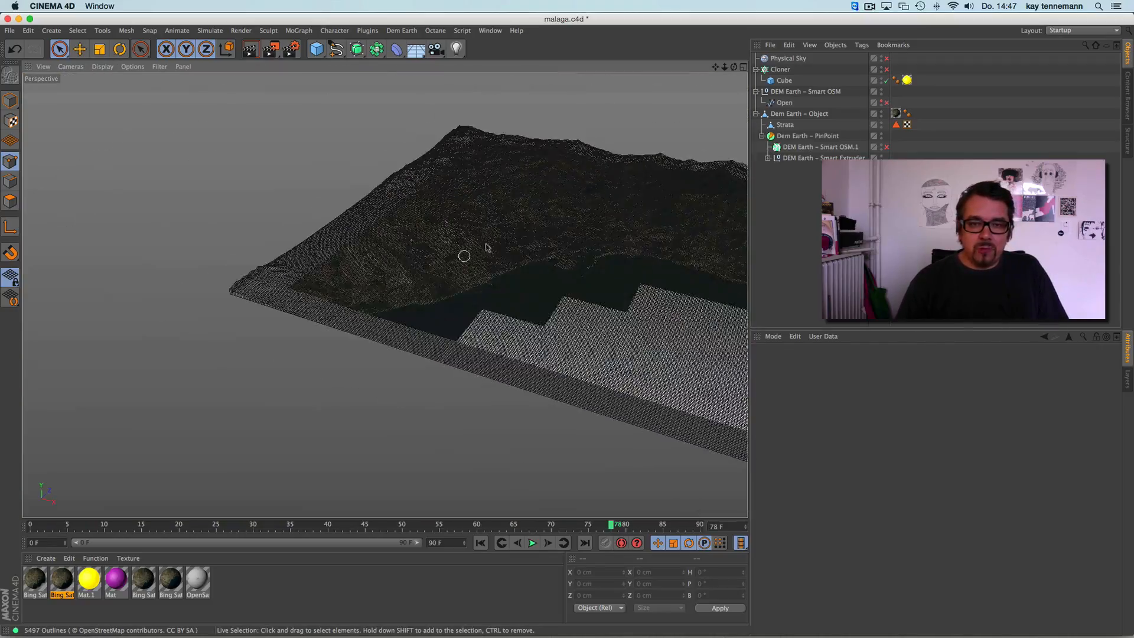
alt+middle_drag(606, 207, 349, 258)
alt+drag(528, 230, 556, 240)
scroll(528, 248, up, 5)
alt+drag(286, 375, 375, 327)
scroll(385, 296, up, 5)
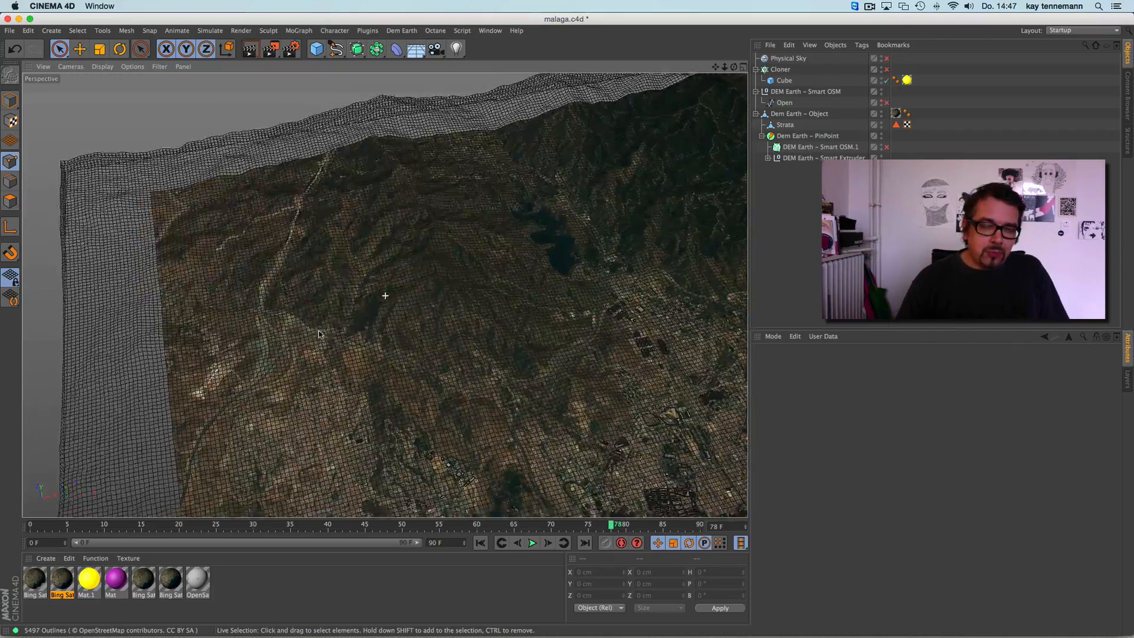
alt+drag(207, 362, 312, 310)
alt+middle_drag(174, 292, 452, 291)
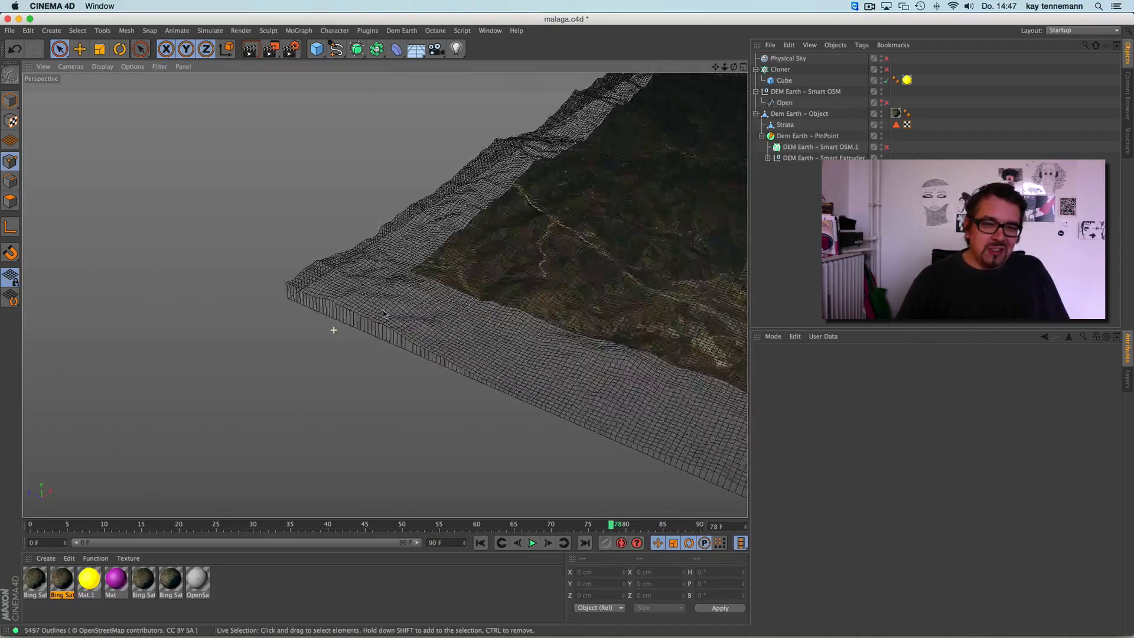
alt+right_drag(331, 330, 408, 303)
alt+drag(424, 299, 339, 329)
alt+drag(522, 287, 461, 282)
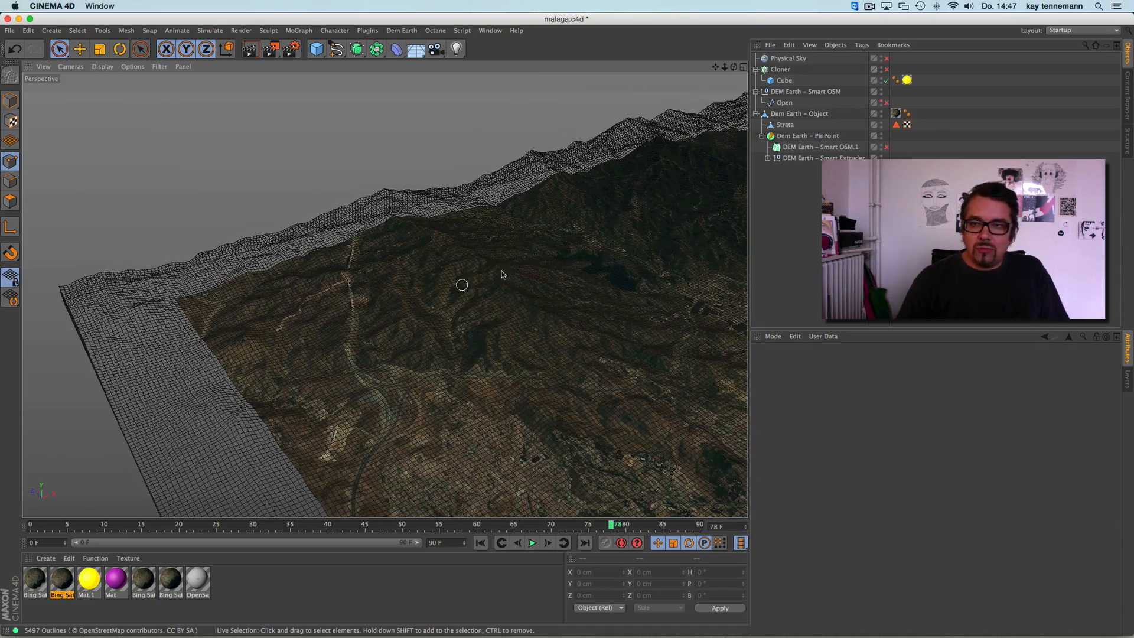
Delete the Strata and PinPoint hierarchy under the Dem Earth mesh and remove its Bing Sat @ 14 texture tag.
drag(814, 122, 780, 158)
key(Delete)
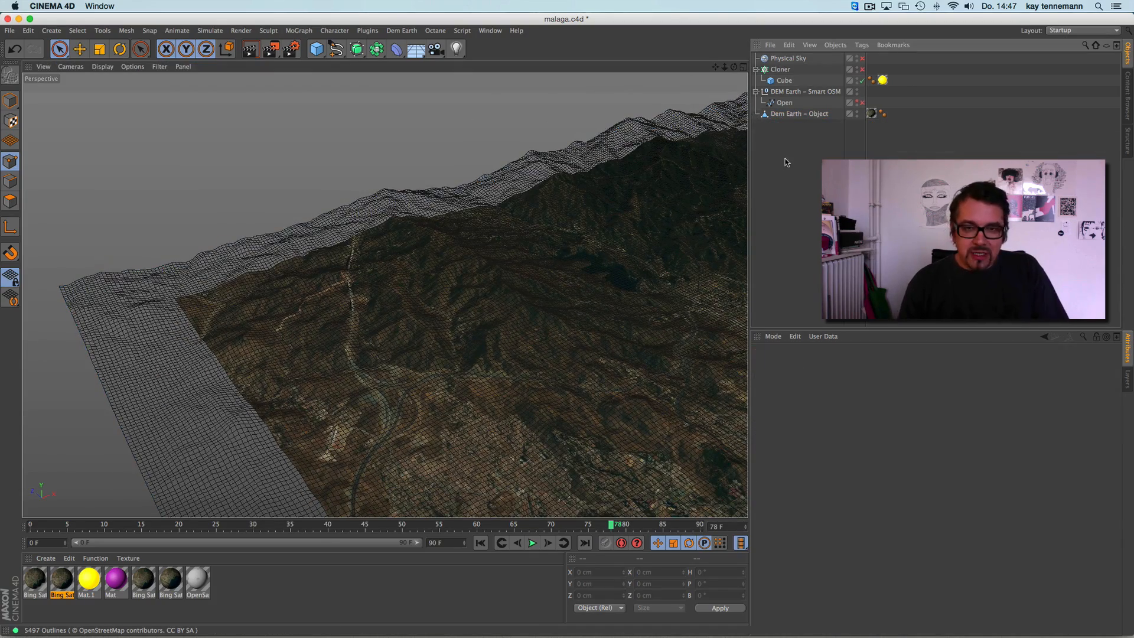
click(792, 114)
click(872, 114)
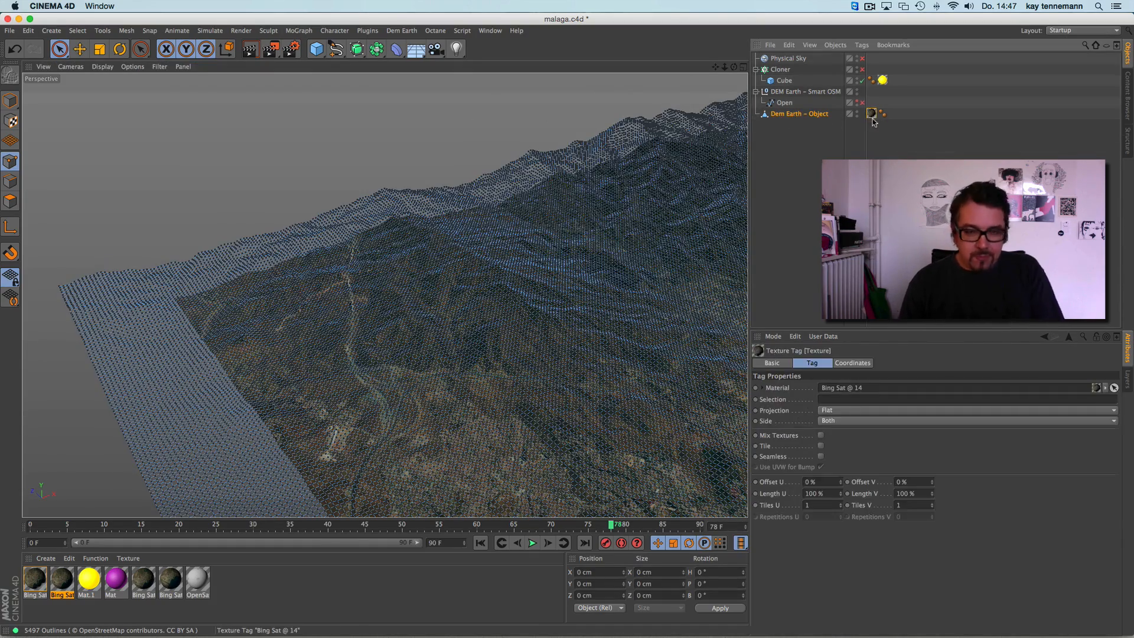
key(Delete)
Set the viewport display to Gouraud Shading and switch the Dem Earth mesh to Model mode.
alt+drag(249, 185, 430, 240)
alt+right_drag(430, 240, 395, 260)
alt+middle_drag(441, 278, 284, 237)
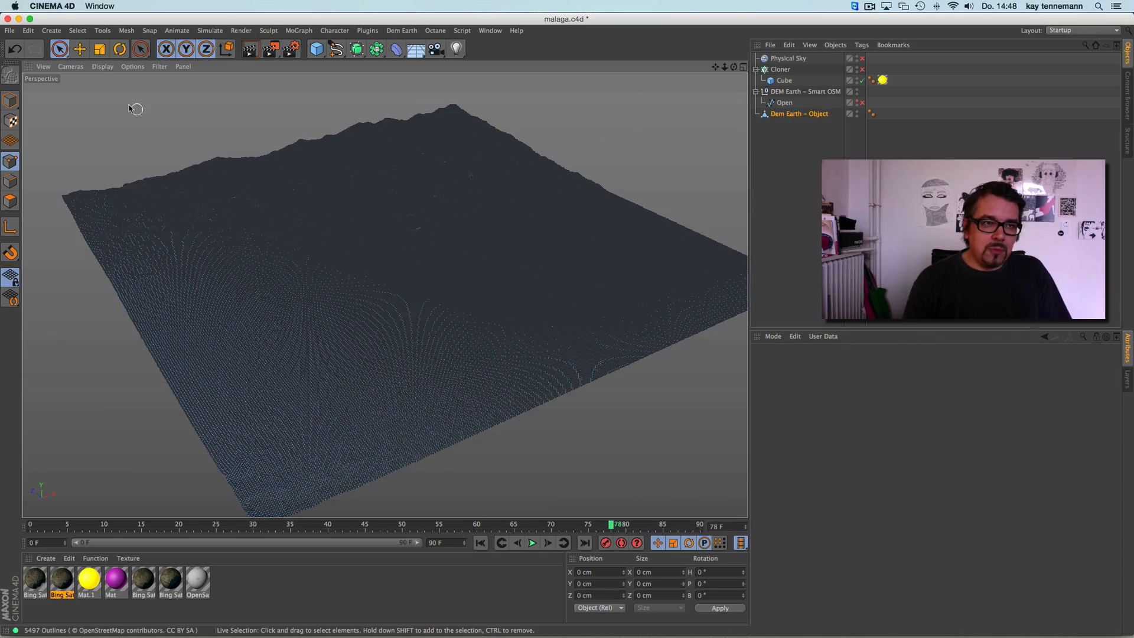
click(103, 67)
click(112, 83)
click(10, 101)
Examine the bare terrain mesh's mountains and coastline from several angles.
mouse_move(339, 289)
alt+mouse_down()
mouse_move(375, 436)
mouse_move(281, 278)
mouse_move(594, 281)
mouse_move(492, 344)
mouse_move(384, 92)
mouse_move(232, 368)
alt+mouse_up()
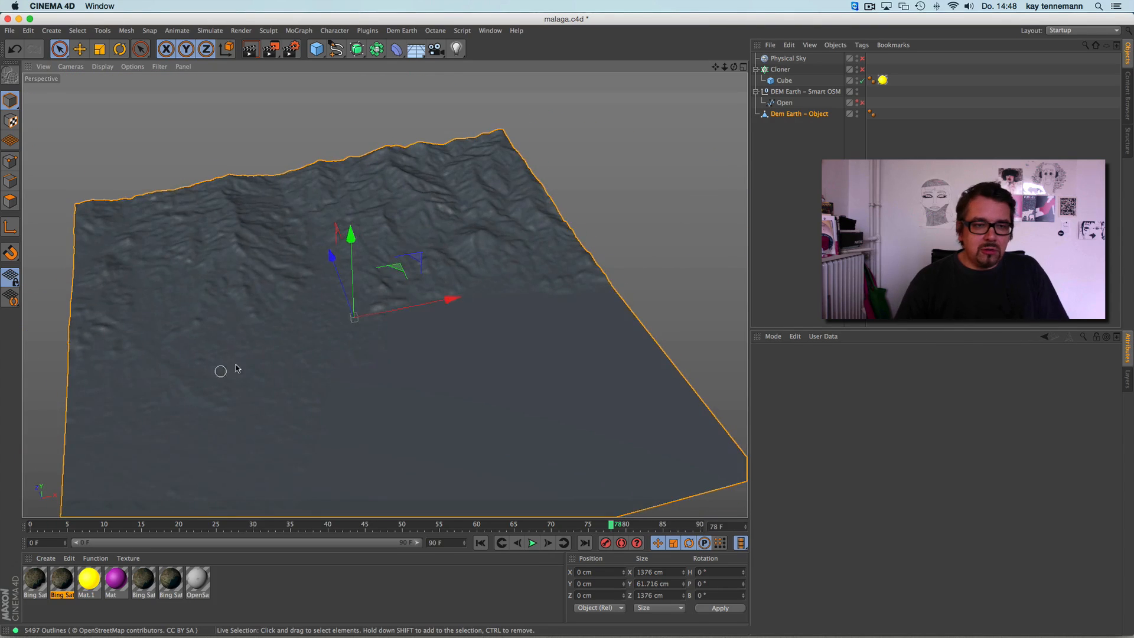
alt+middle_drag(232, 367, 266, 347)
alt+right_drag(266, 346, 467, 257)
alt+middle_drag(470, 257, 293, 391)
alt+right_drag(484, 267, 417, 326)
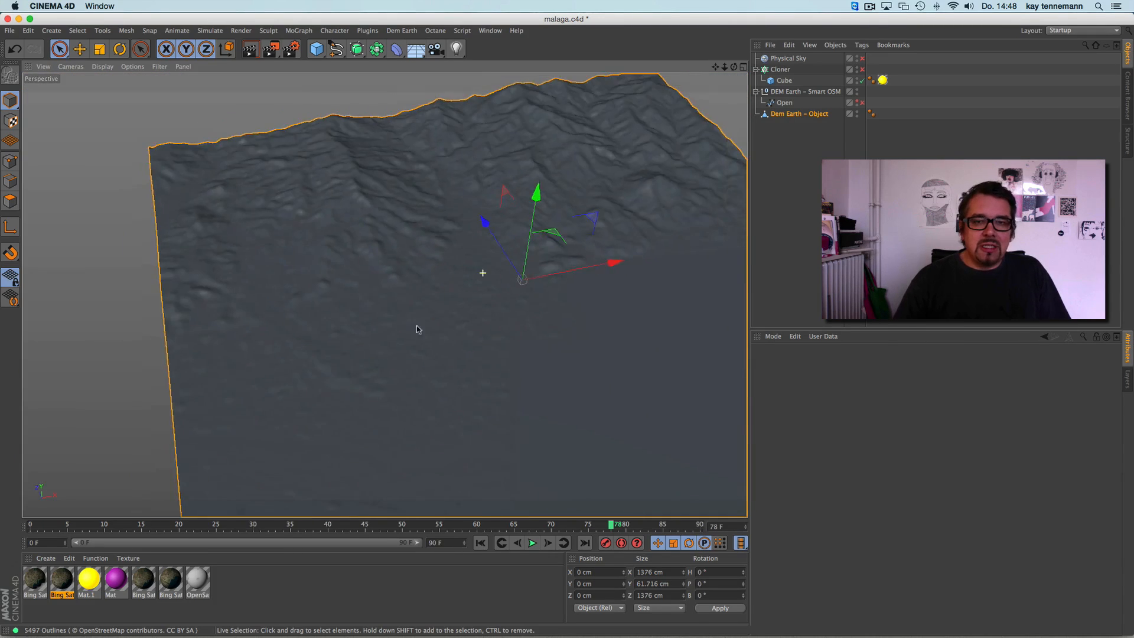
alt+drag(498, 339, 515, 300)
alt+middle_drag(504, 343, 393, 337)
alt+drag(513, 335, 476, 388)
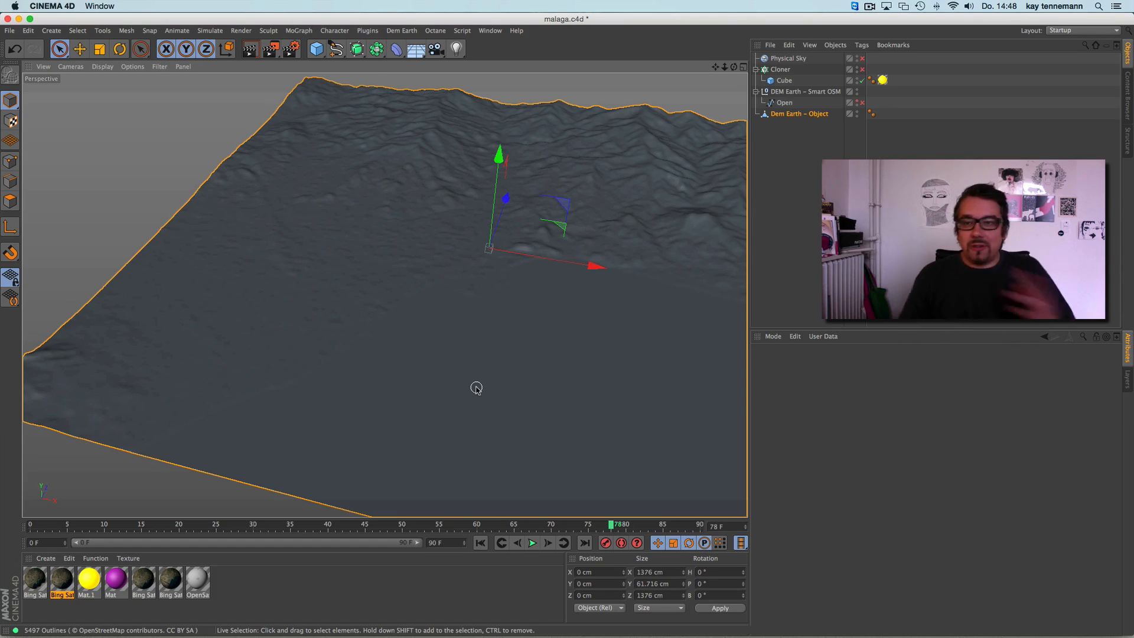
alt+drag(387, 311, 489, 315)
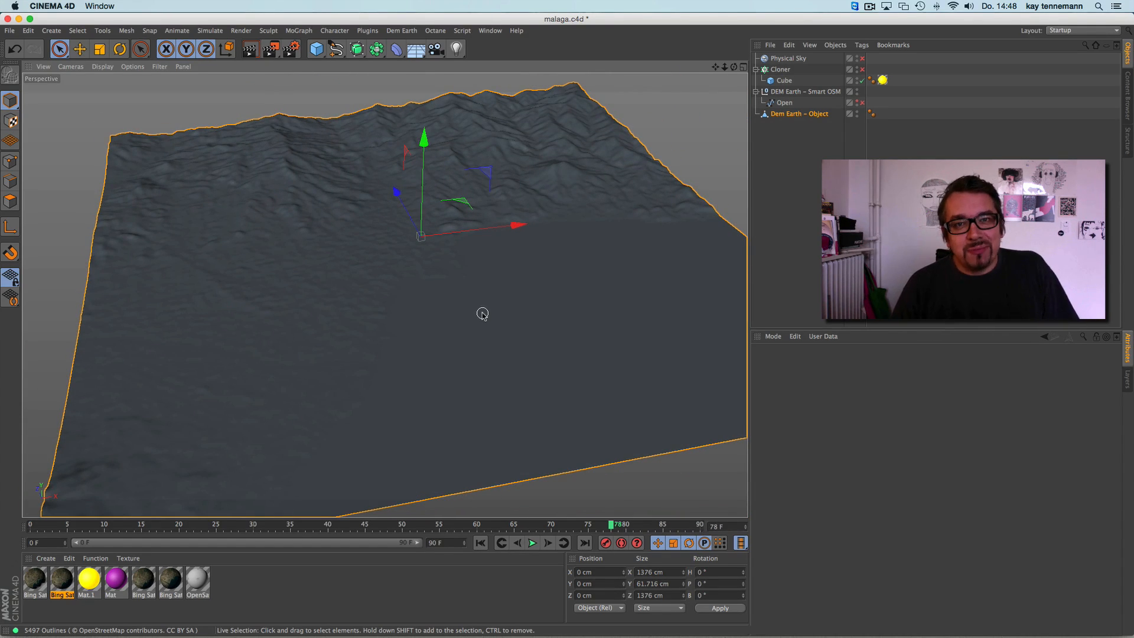